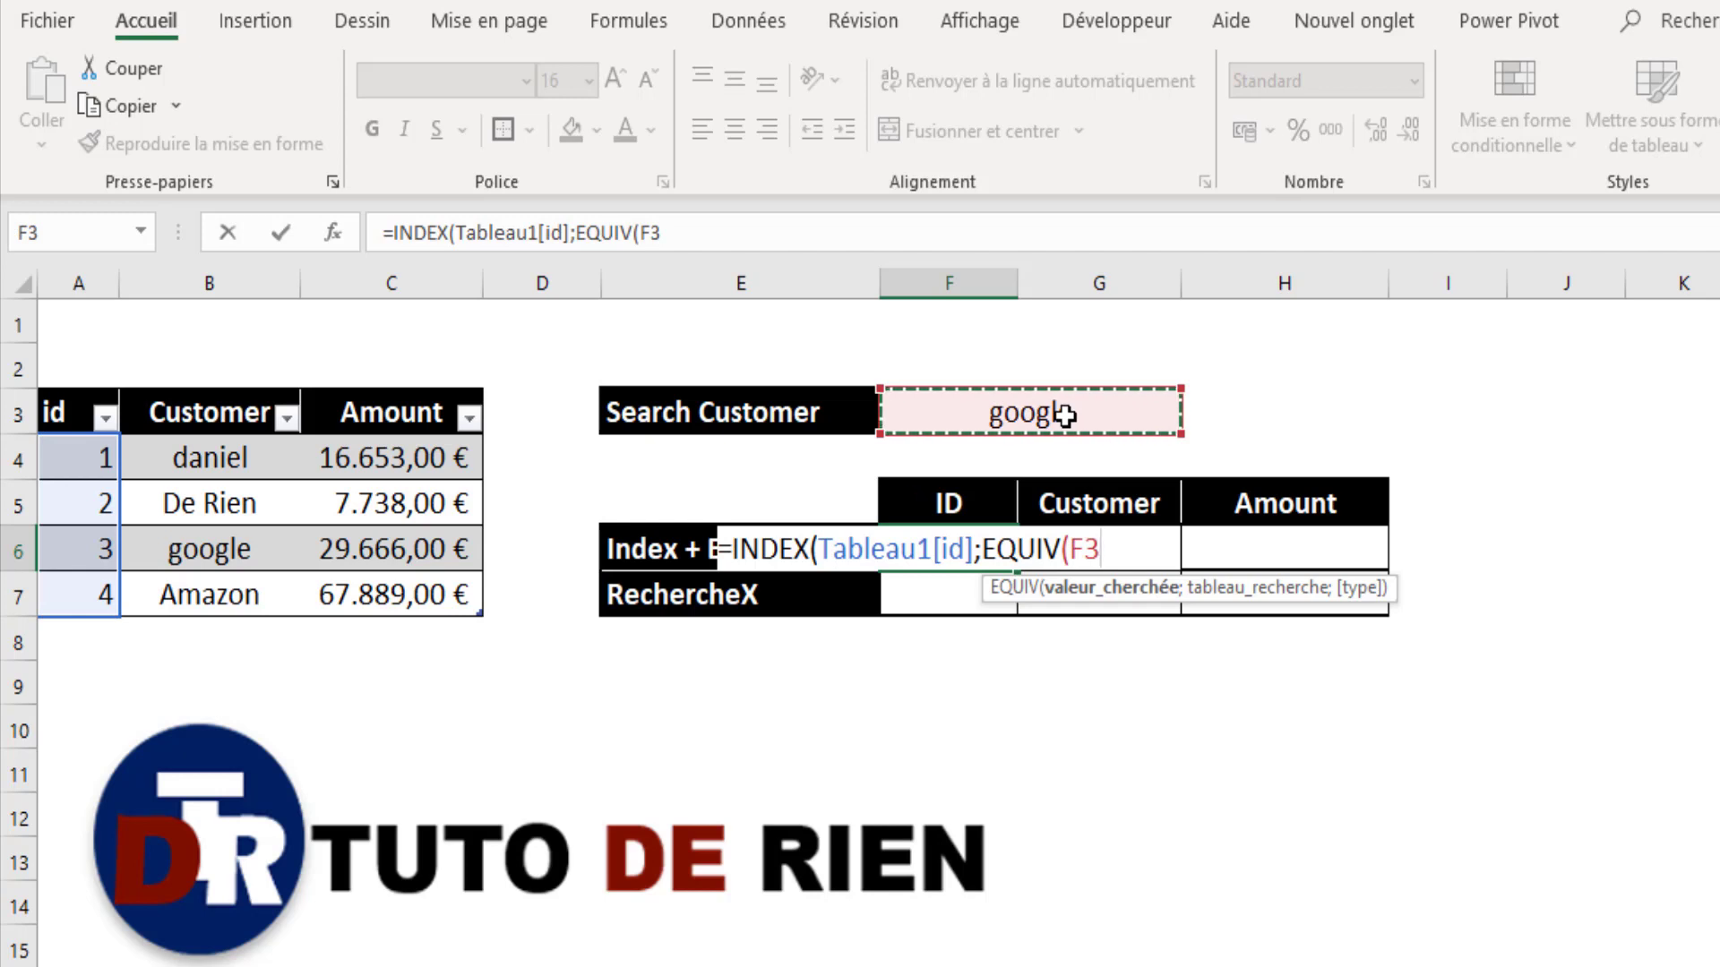
Step: Complete the INDEX formula in F6 with the row argument EQUIV($F$3;Tableau1[Customer];0)
key("F4")
type(";")
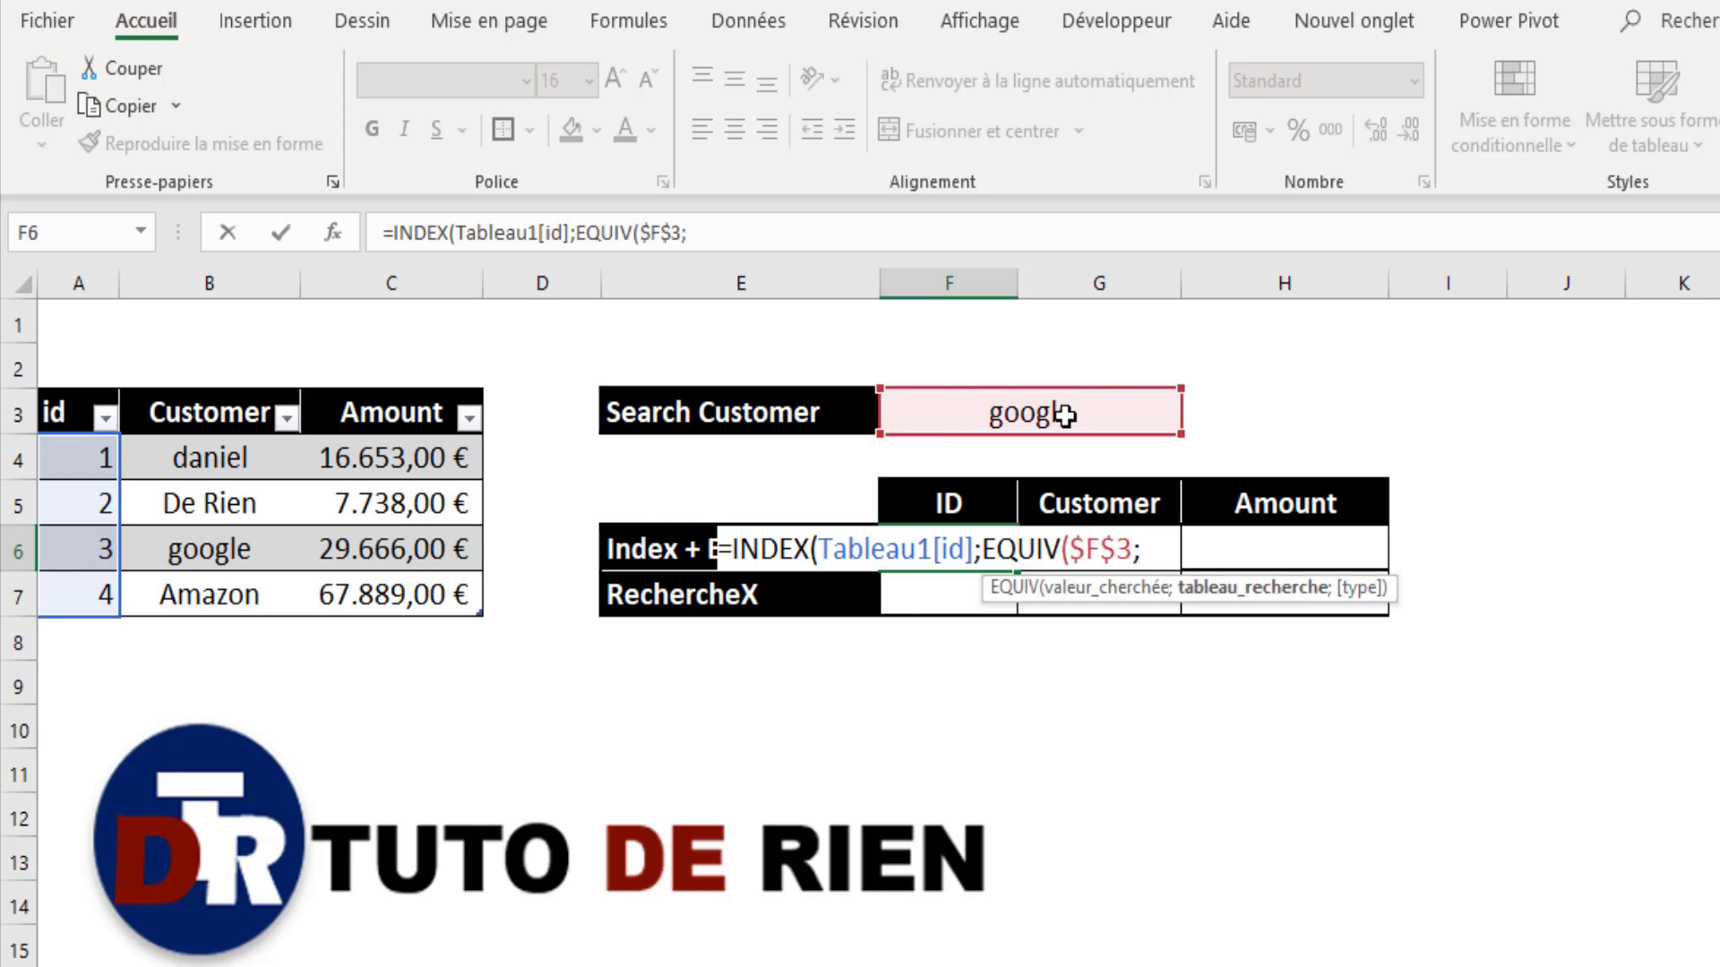
left_click_drag(220, 452, 229, 595)
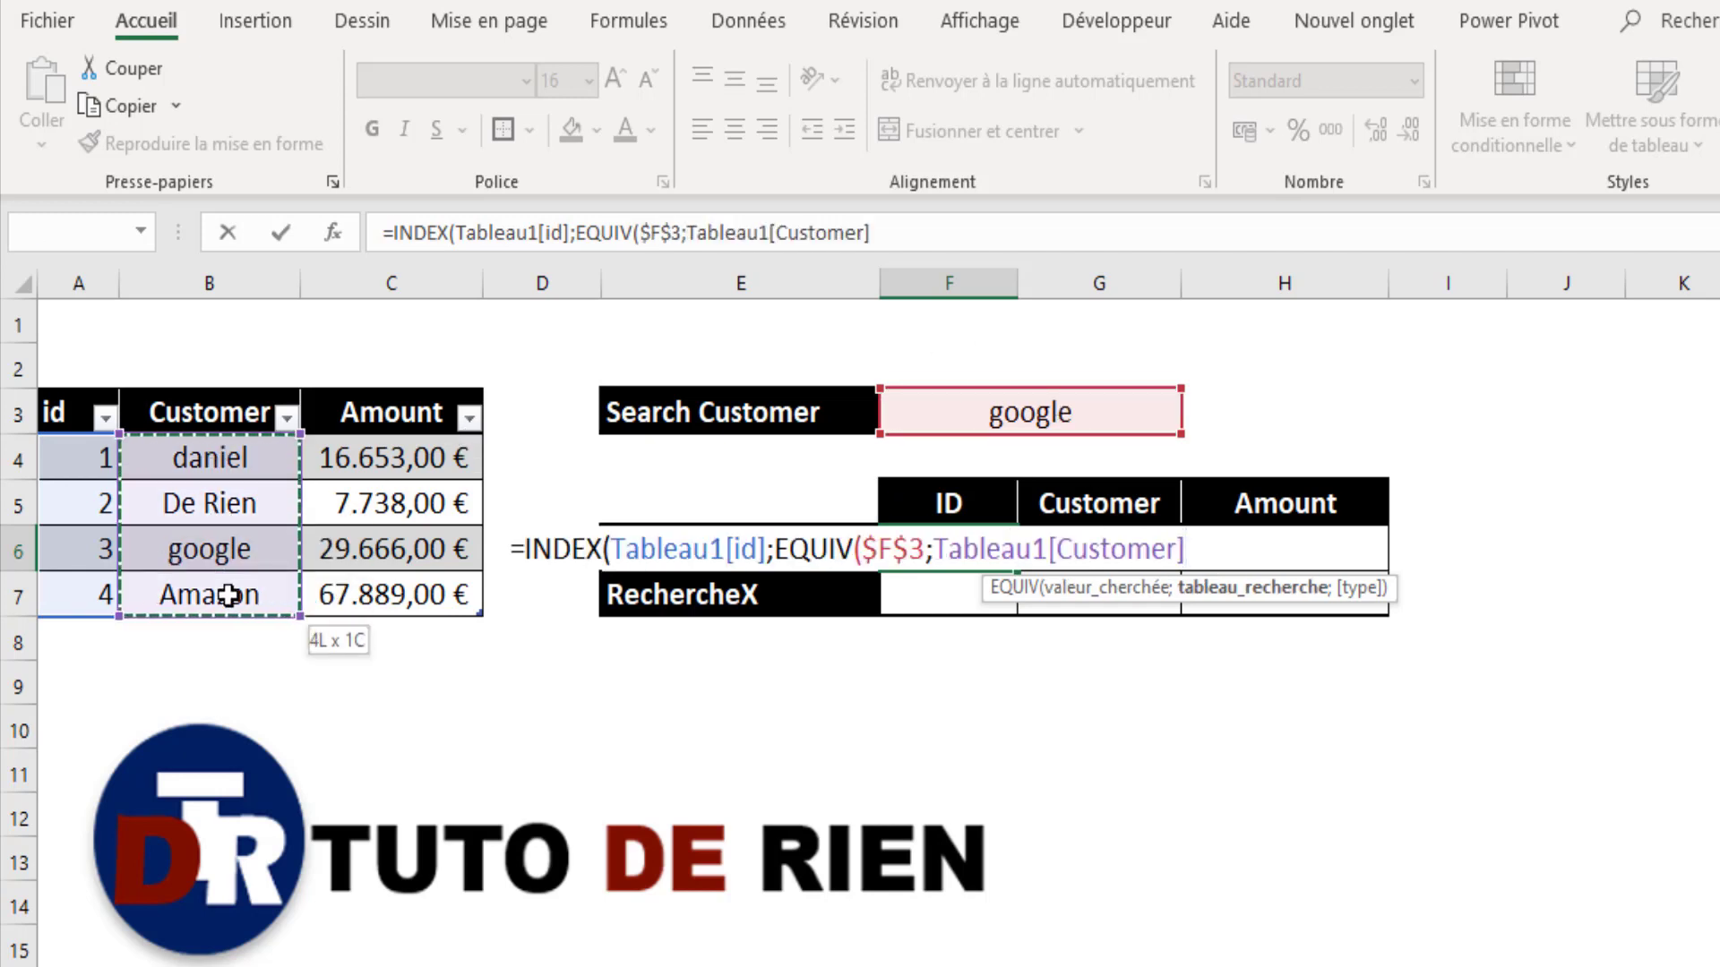
type(";")
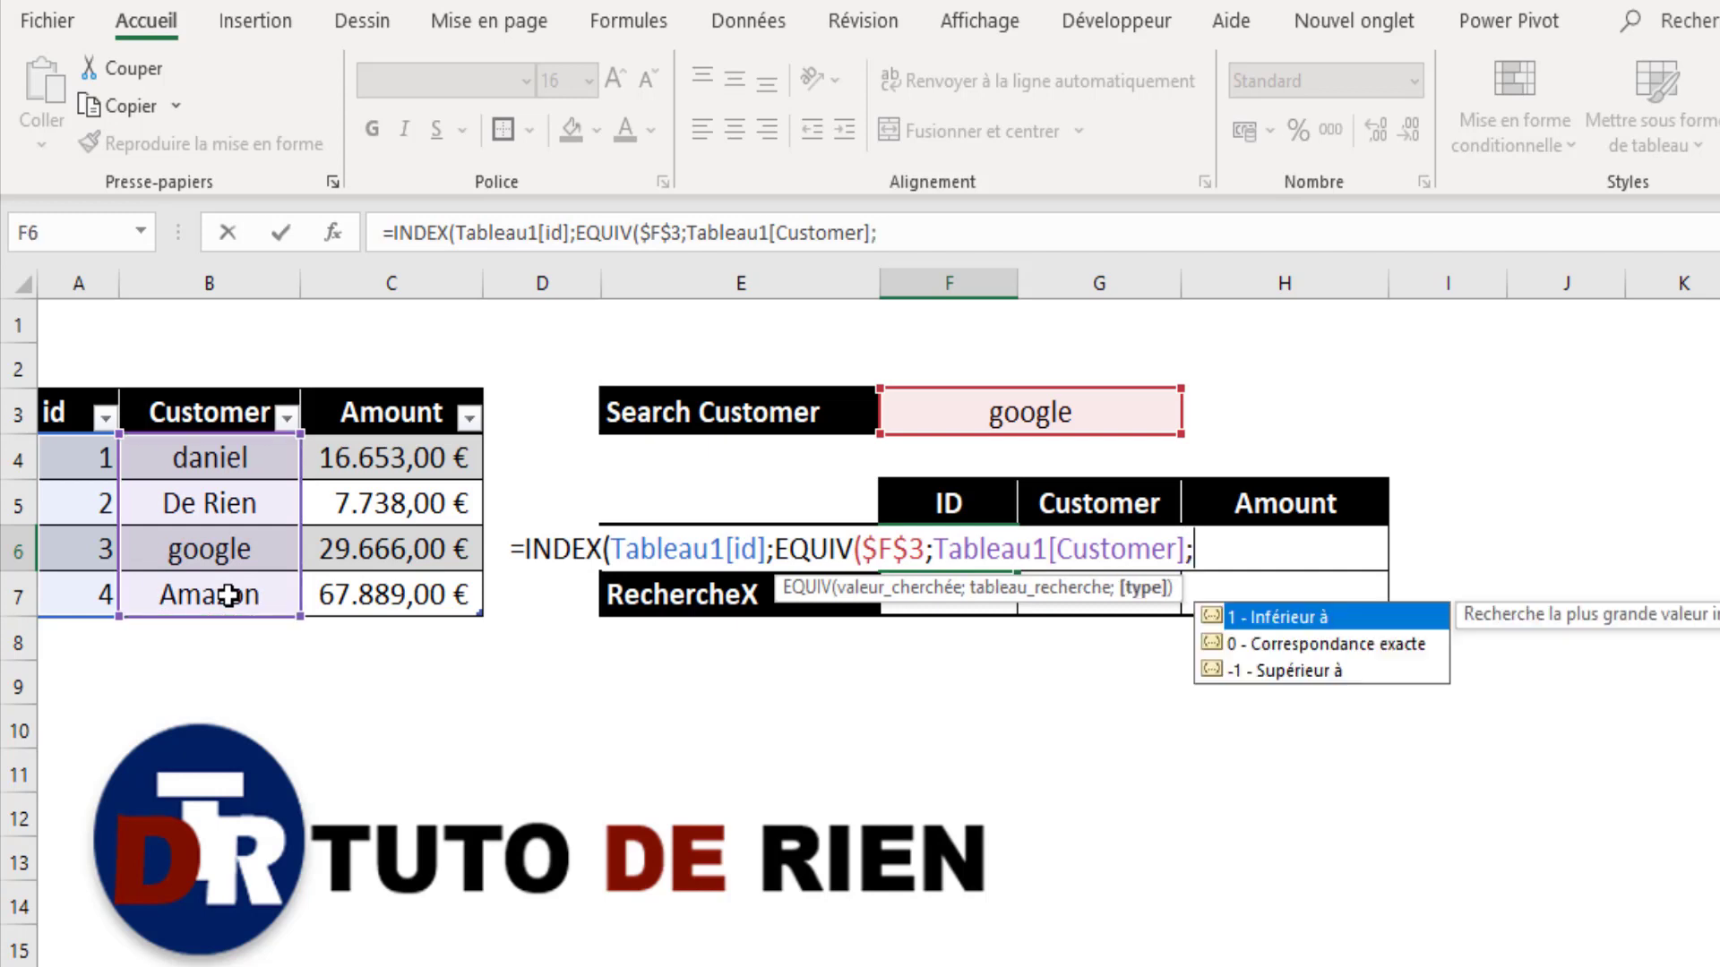
type("0)")
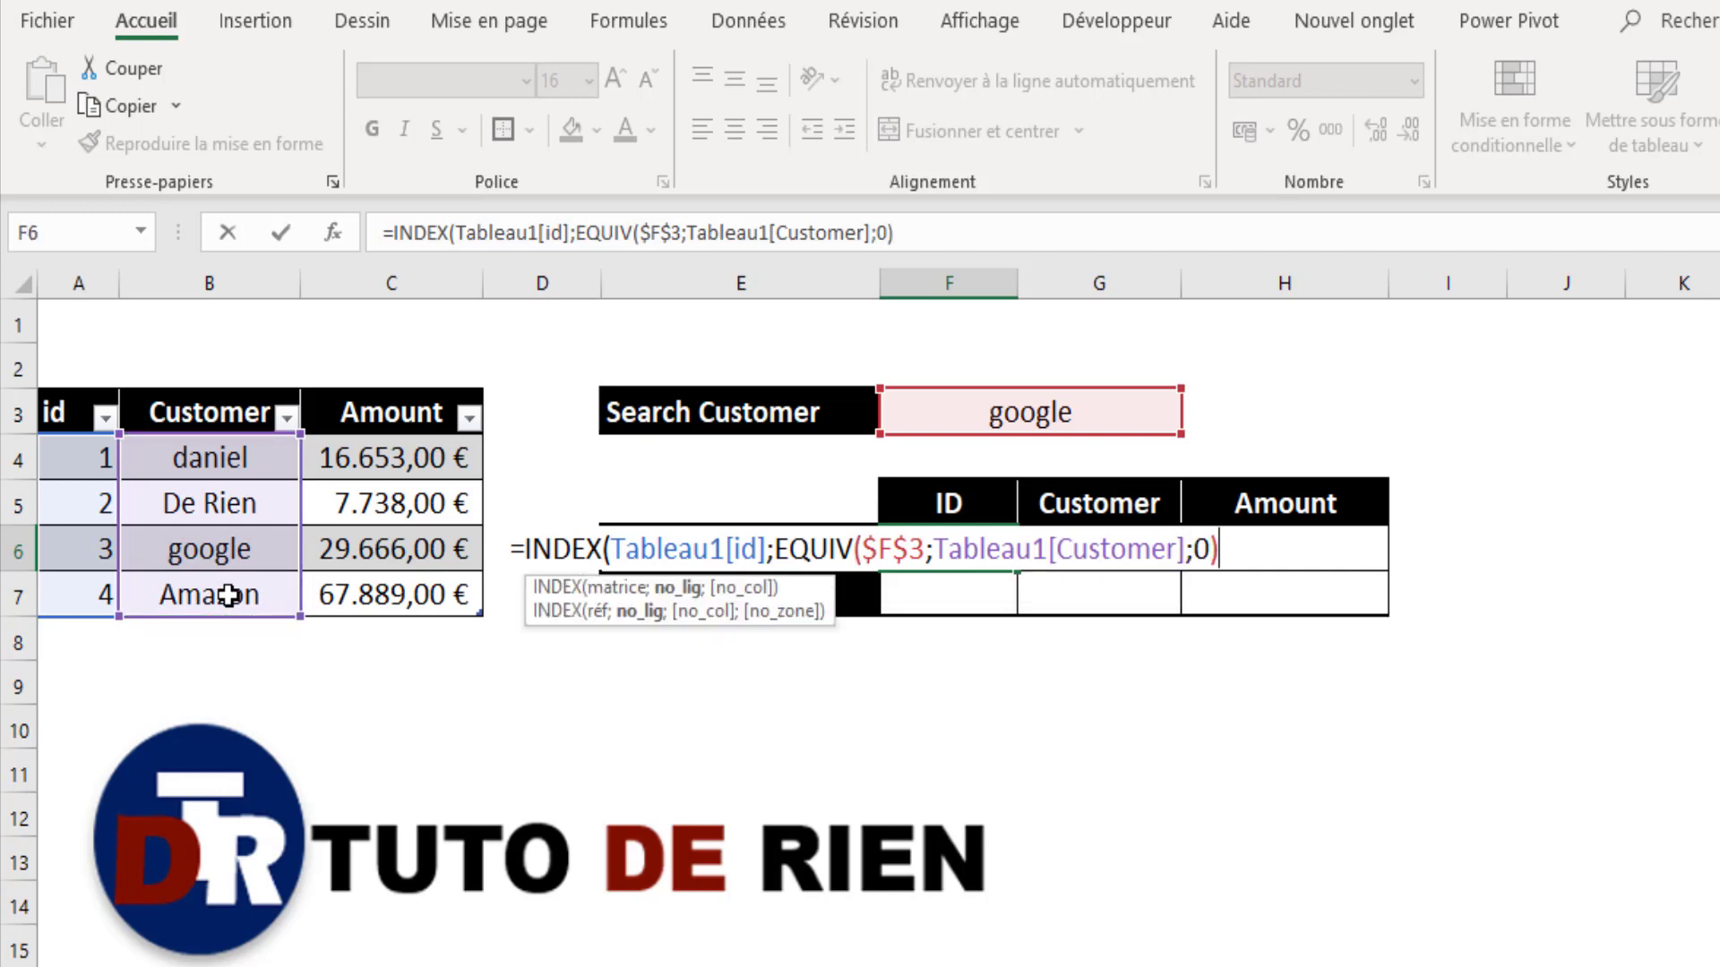
key("Return")
key("Return")
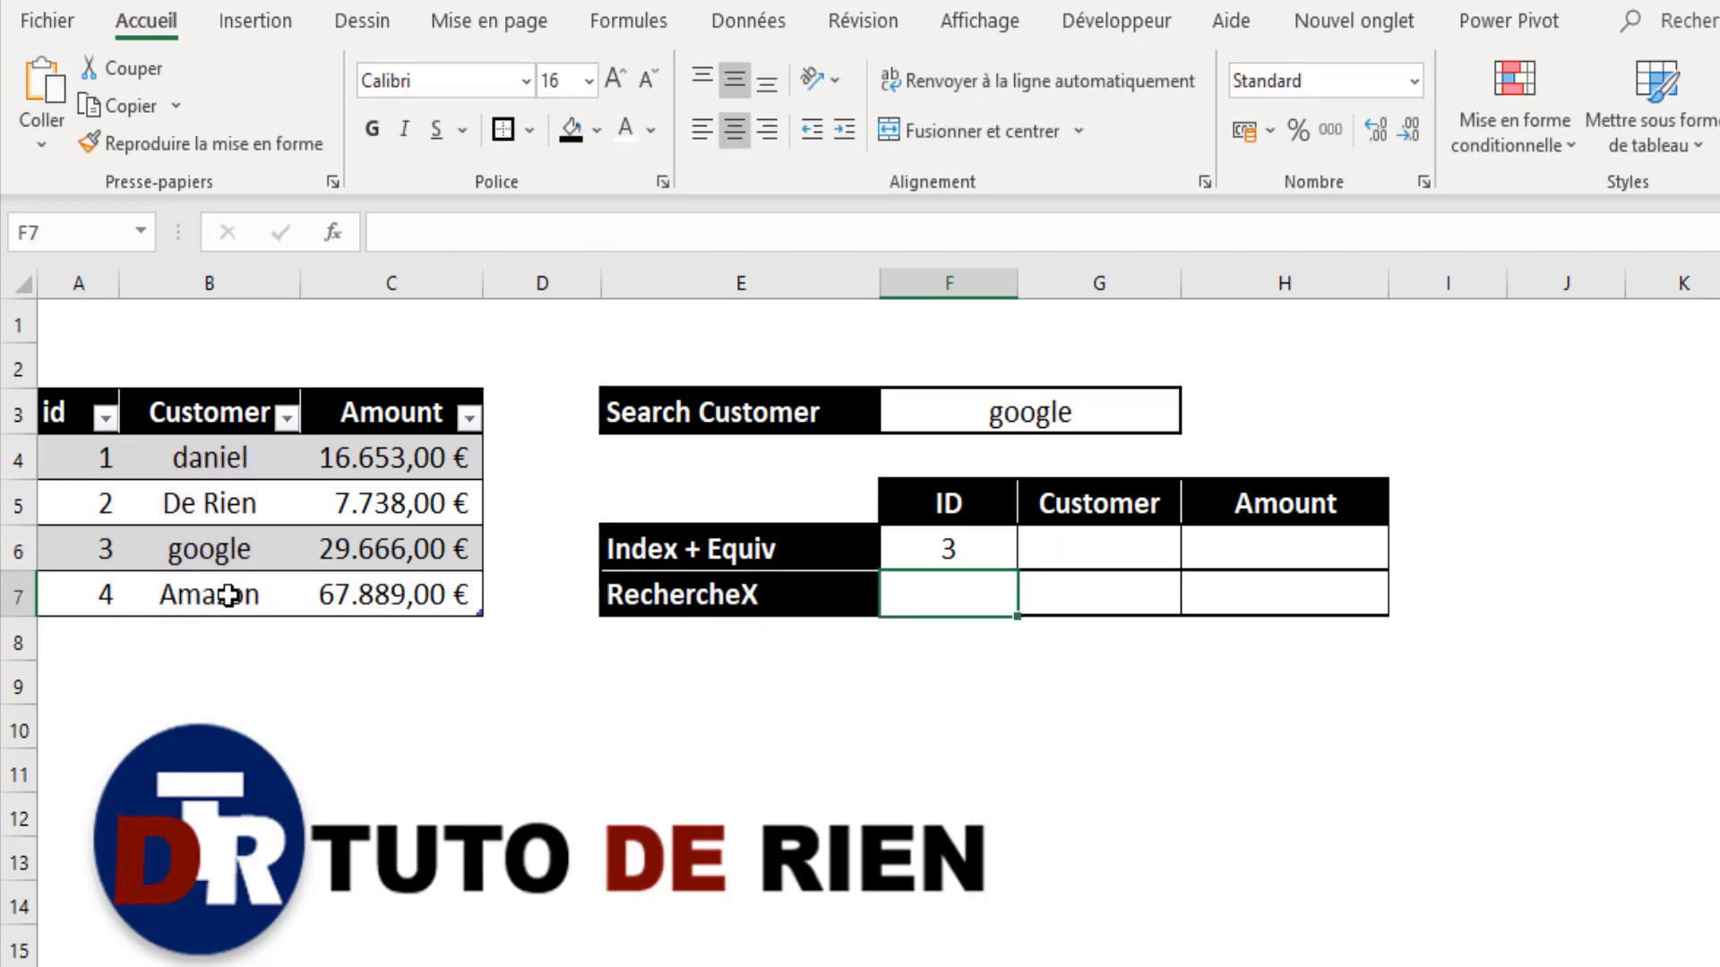
left_click(99, 548)
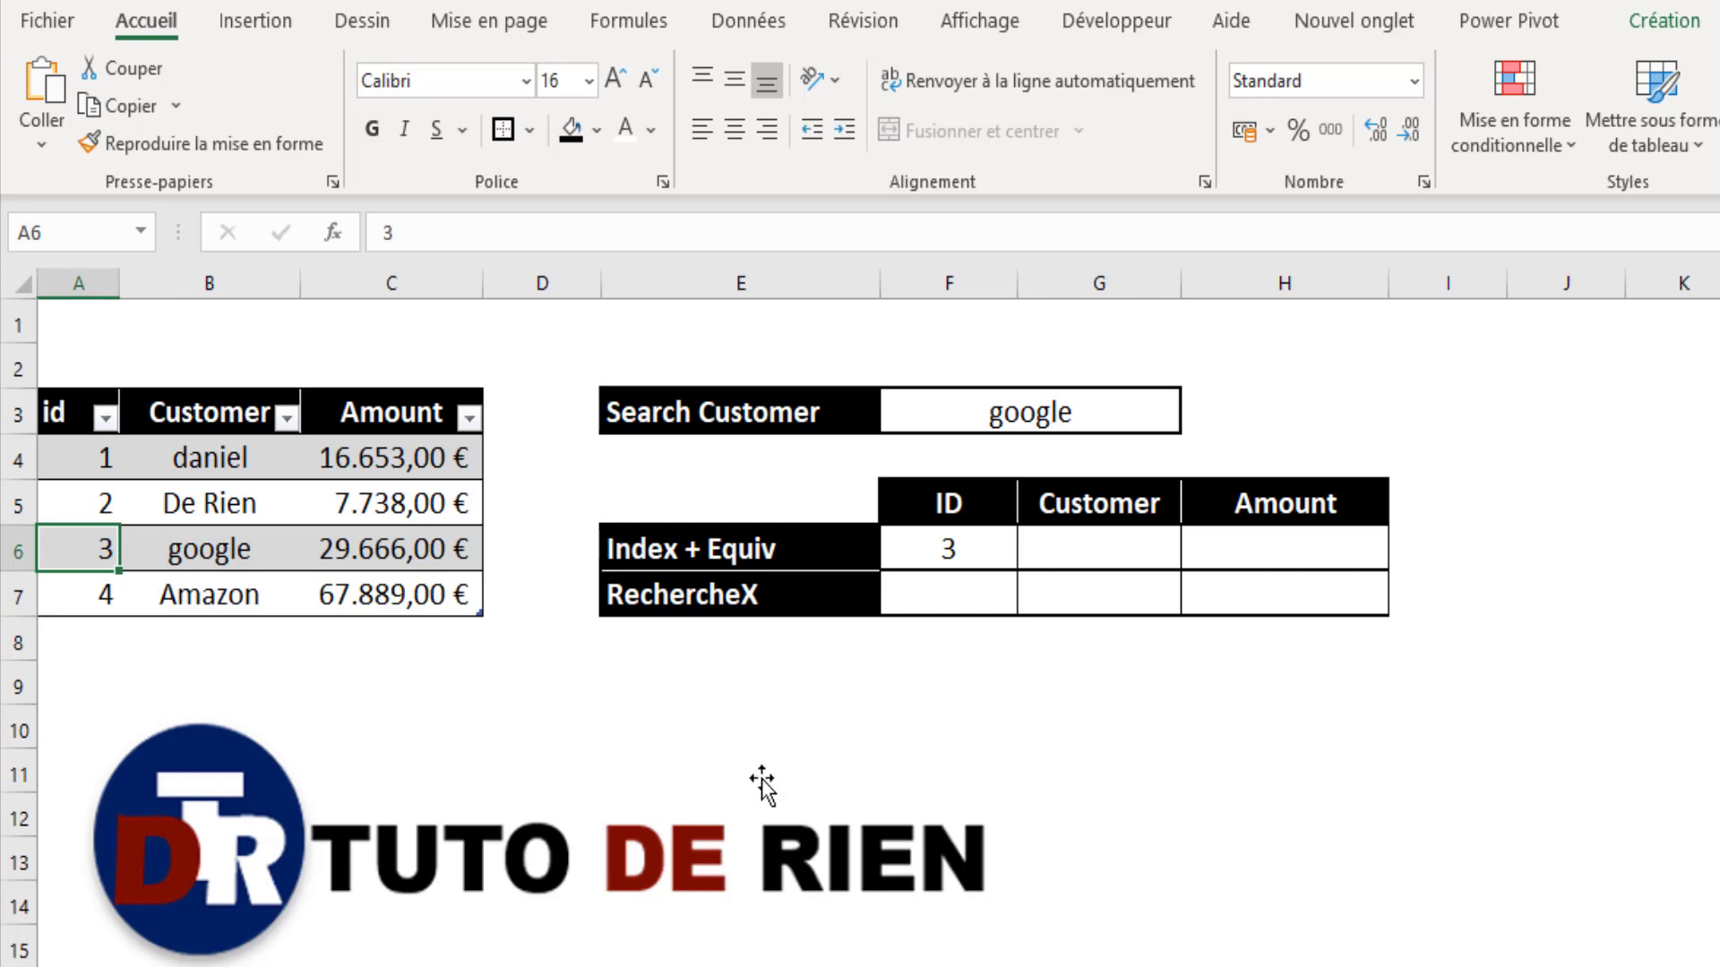
Step: Fill the INDEX and EQUIV formula from F6 across to G6 and H6
left_click(979, 554)
left_click_drag(1022, 571, 1290, 566)
left_click(1284, 770)
Step: Change the EQUIV search array in G6's formula to Tableau1[Customer]
left_click(1103, 568)
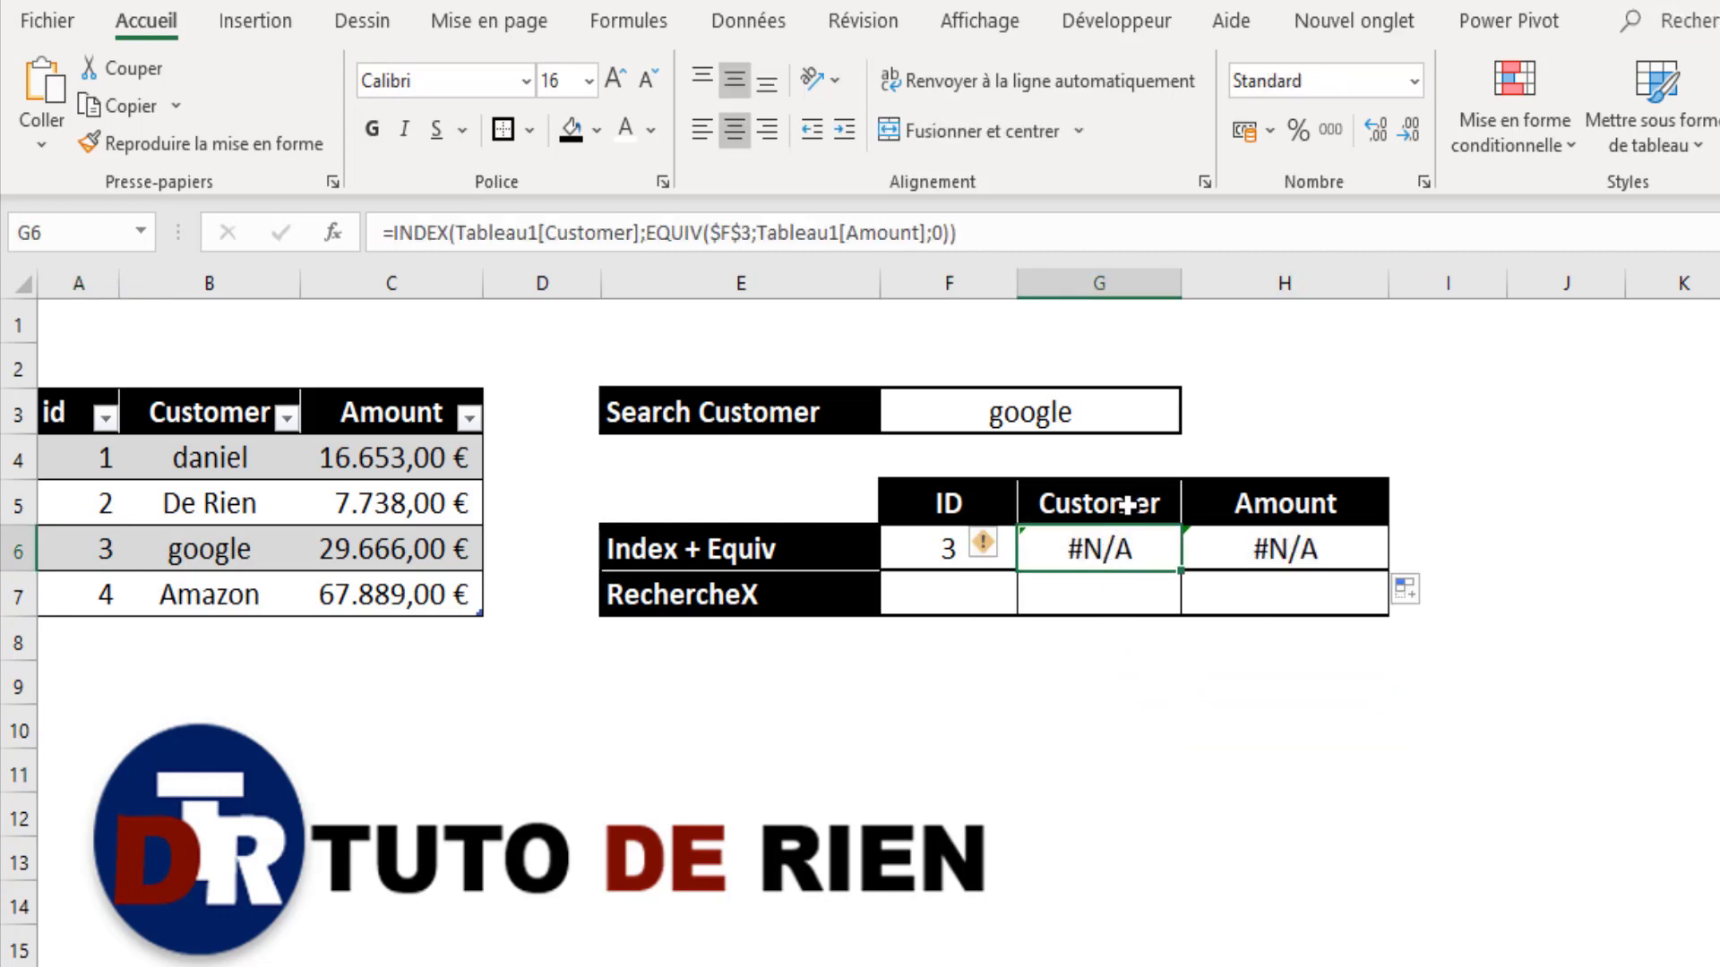
left_click(1021, 231)
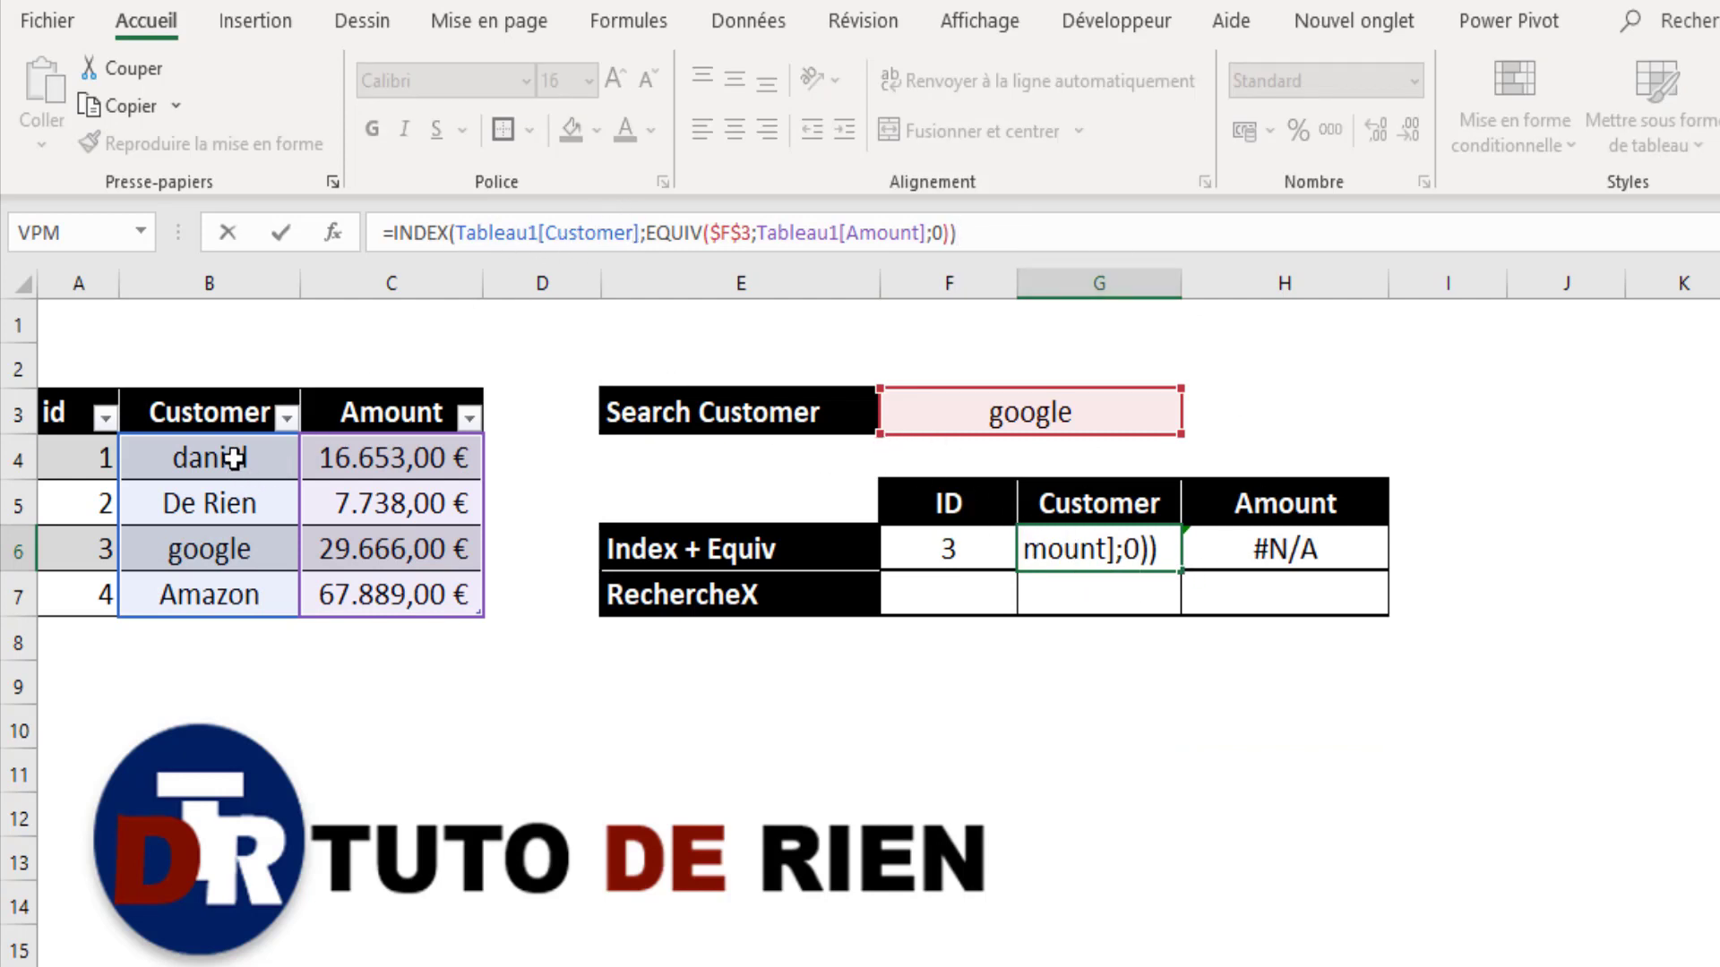
double_click(830, 249)
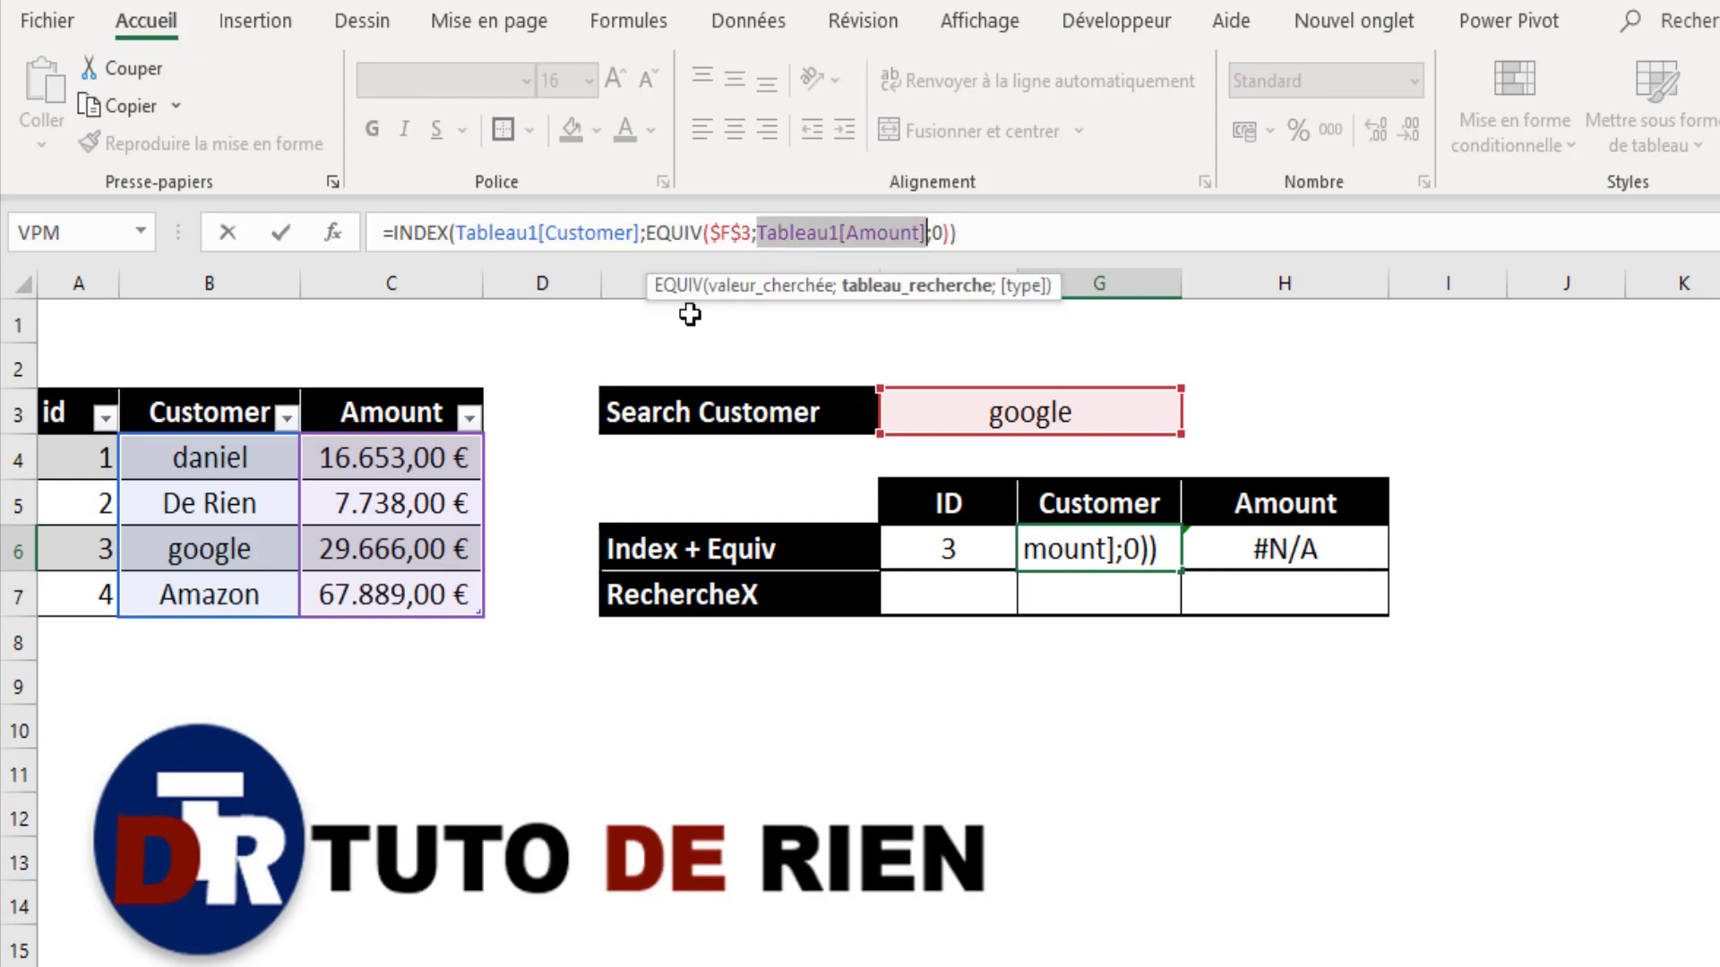
left_click_drag(196, 465, 224, 607)
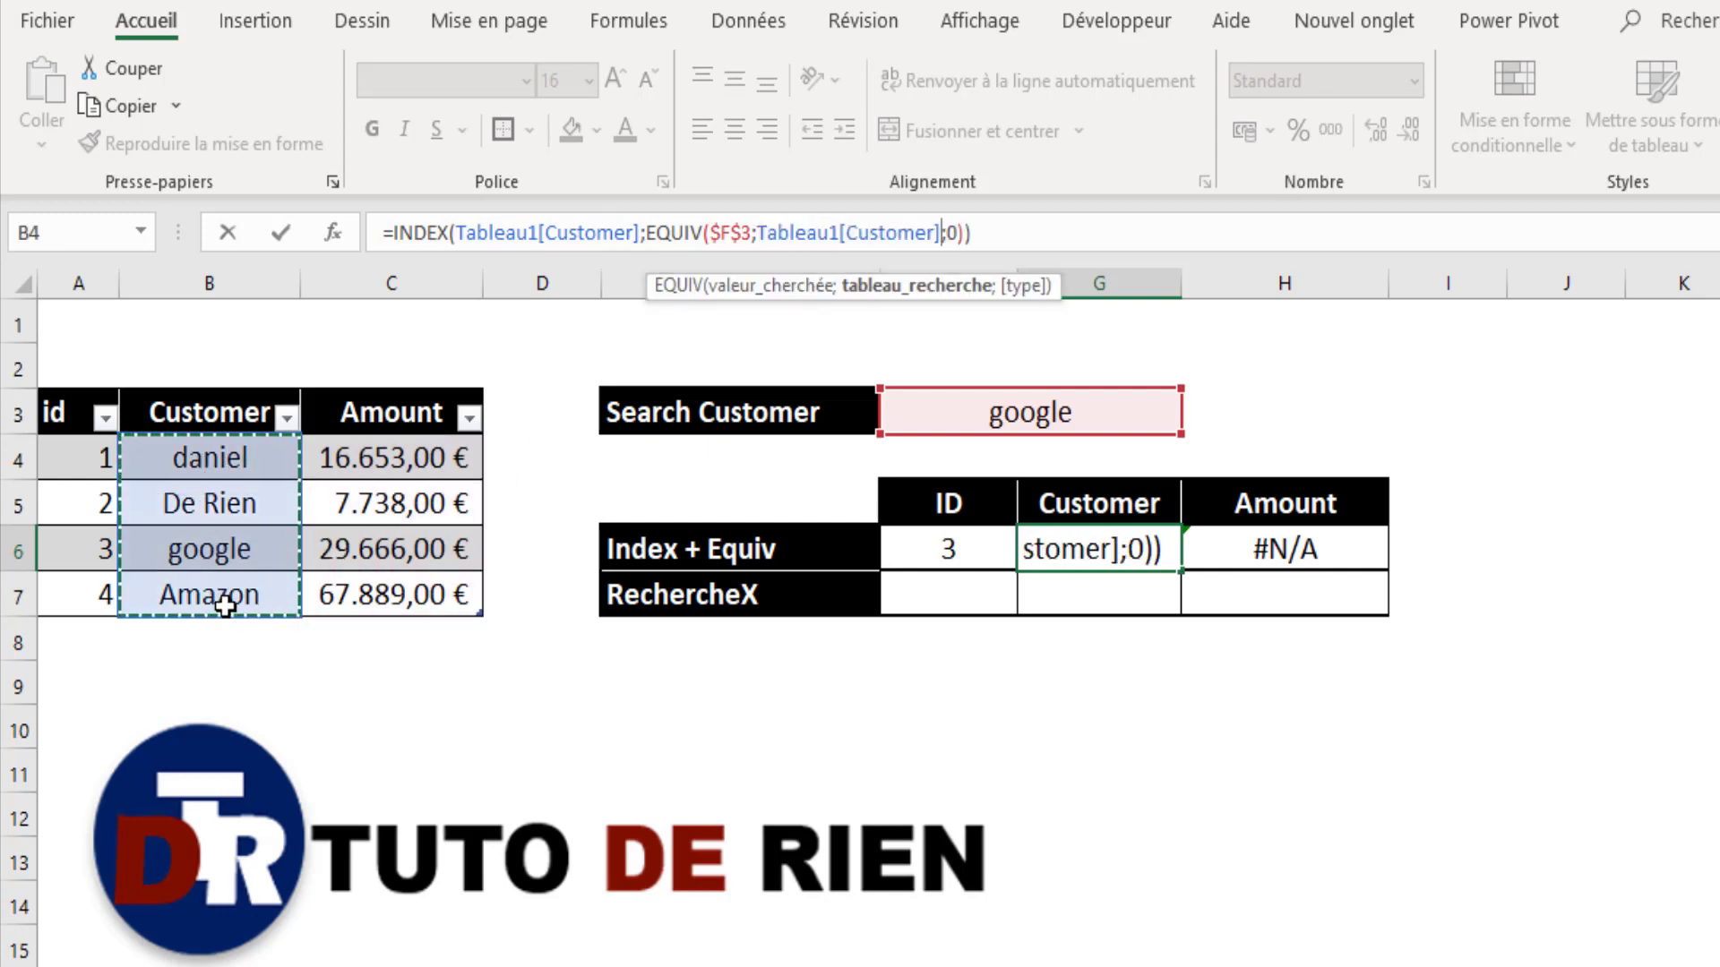
key("Return")
Step: Correct H6's formula so that EQUIV searches Tableau1[Customer], keeping Tableau1[Amount] as the INDEX array
left_click(1312, 549)
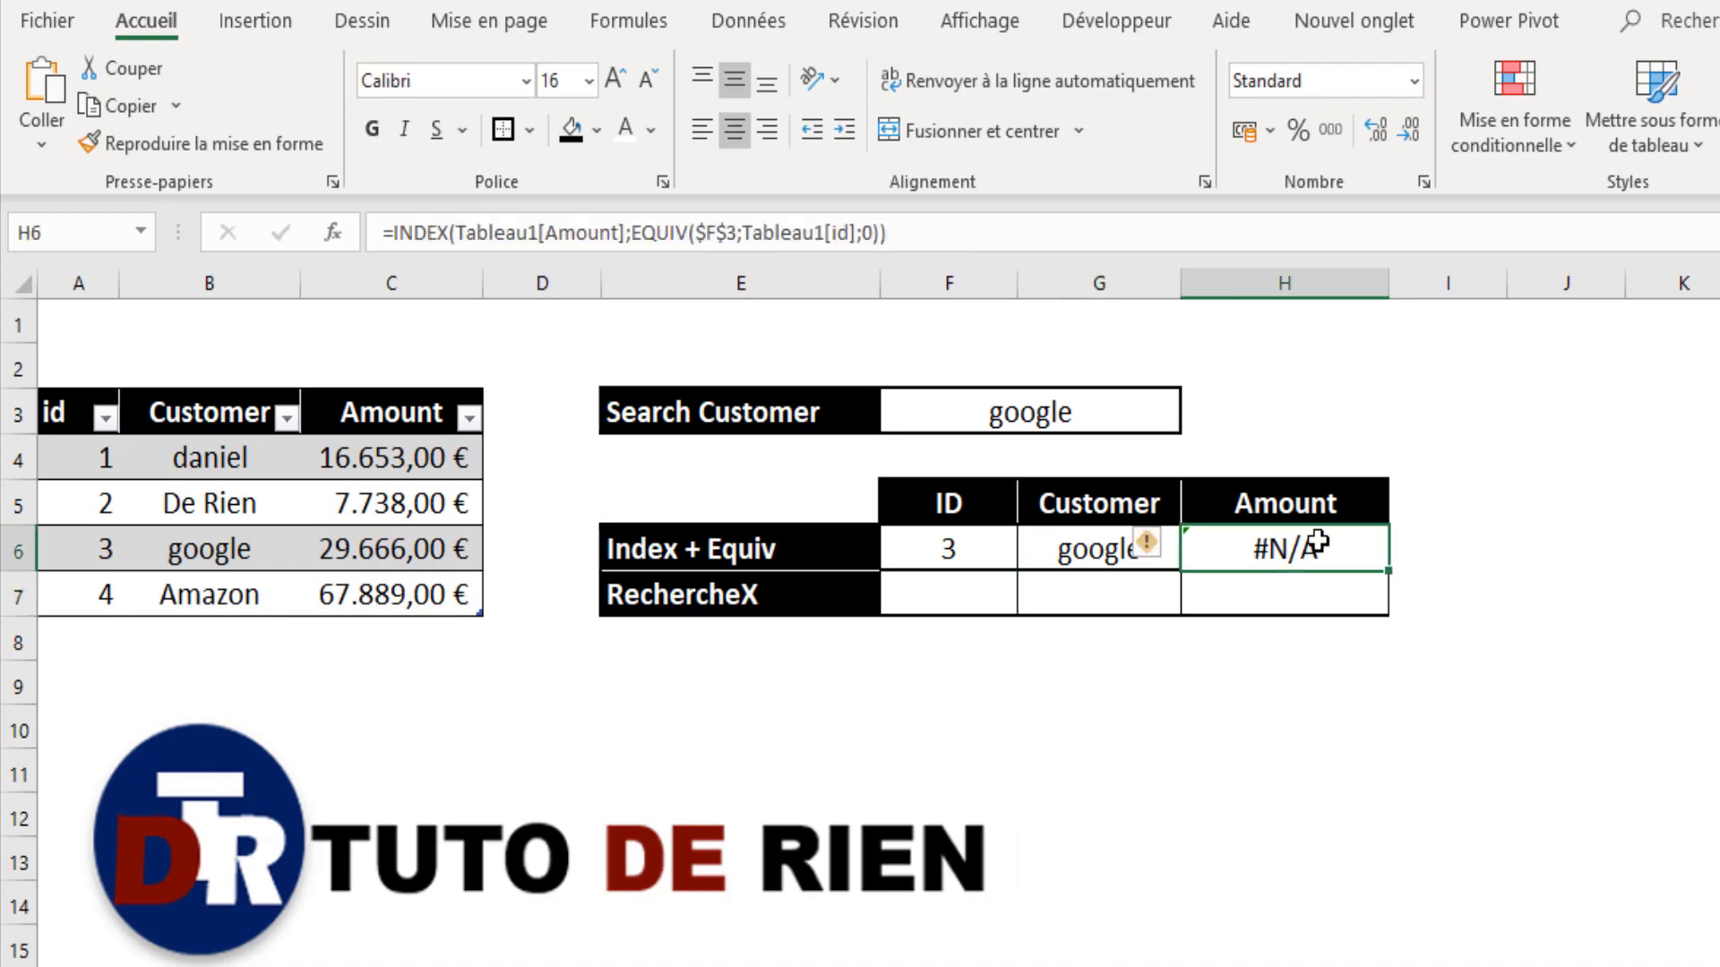
left_click(891, 233)
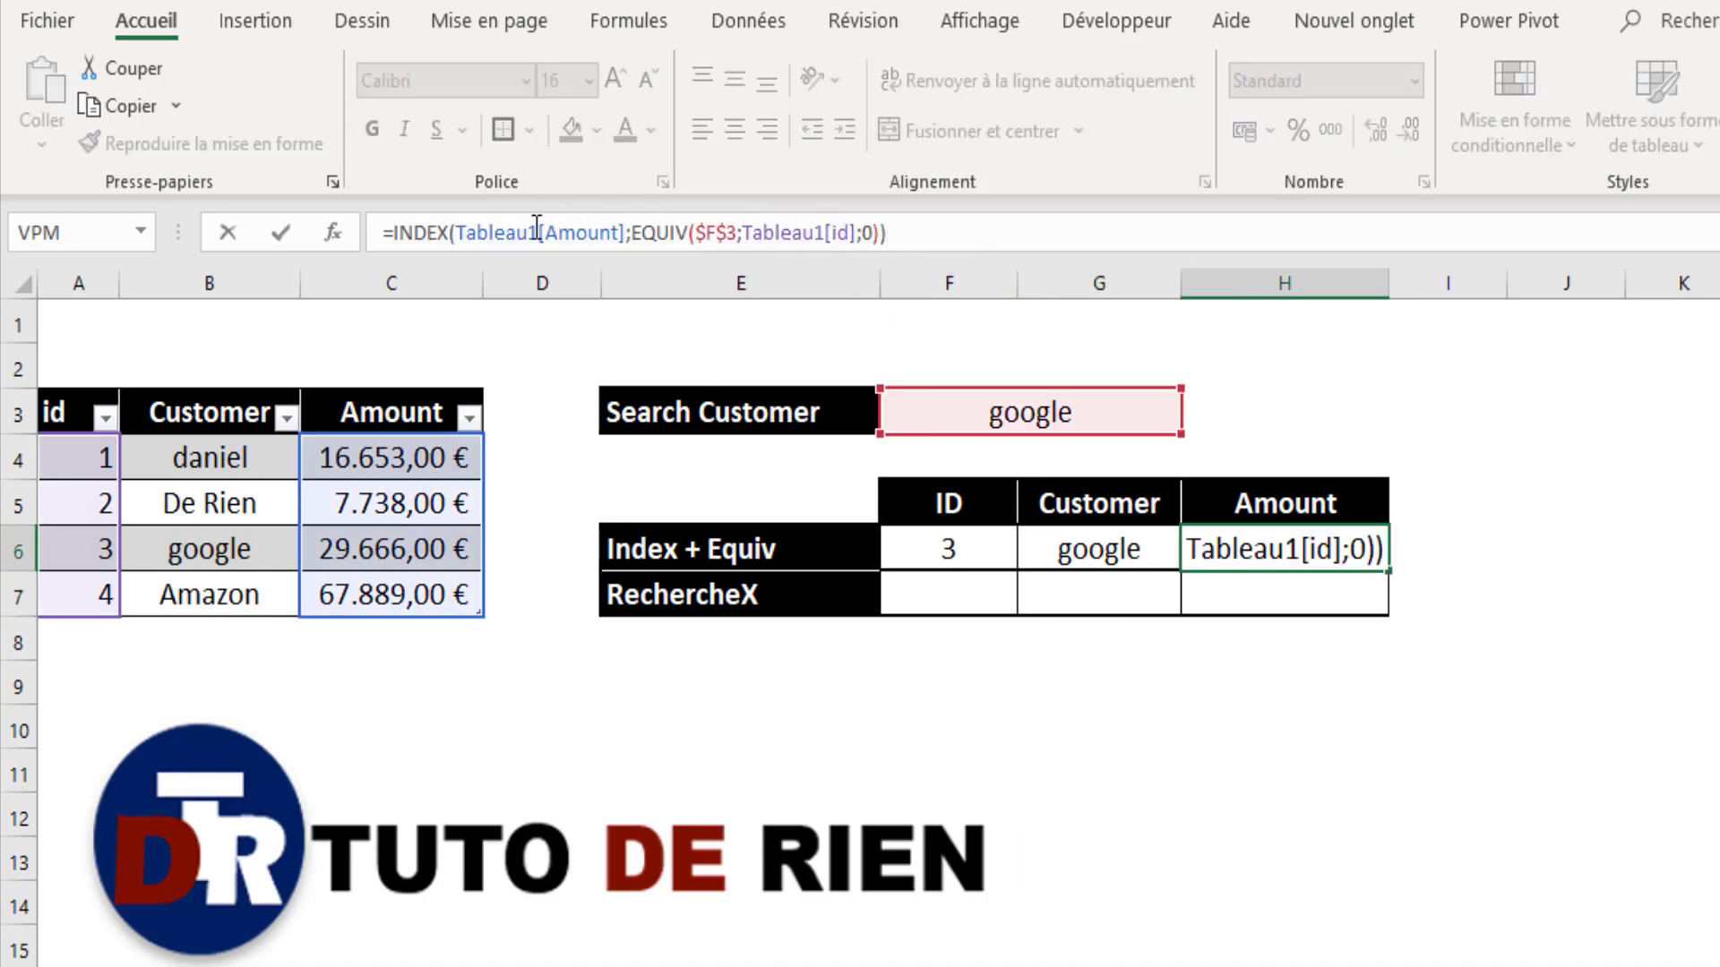
double_click(536, 225)
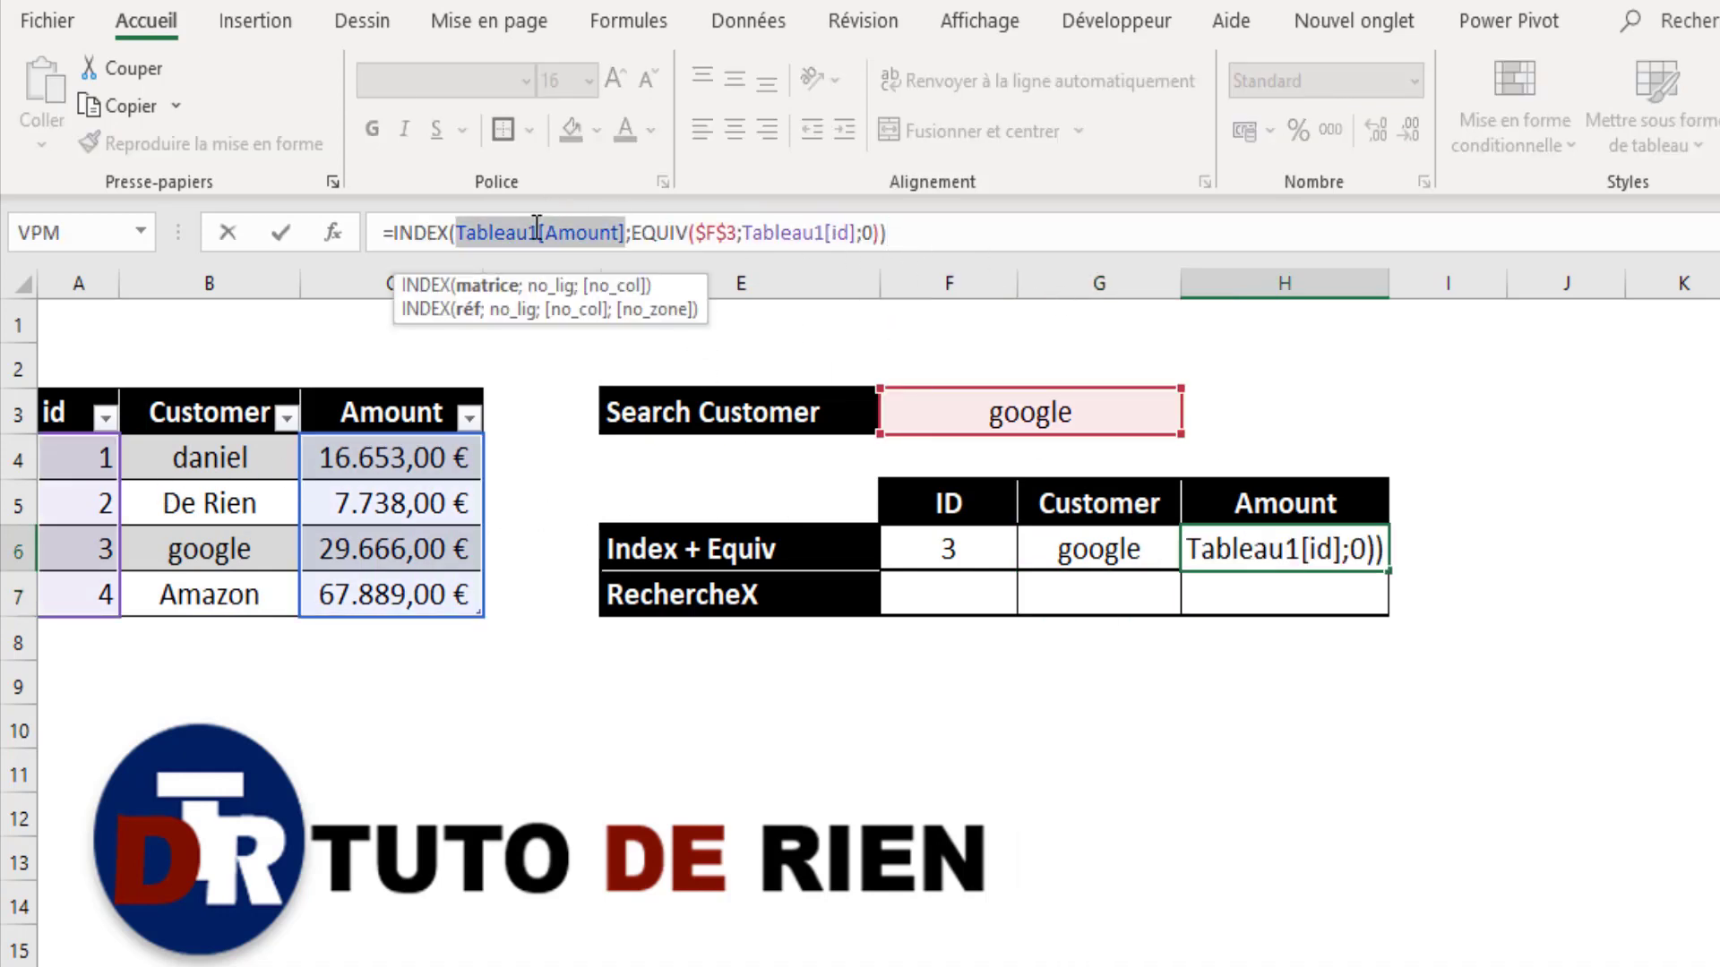
double_click(811, 234)
left_click_drag(185, 454, 206, 594)
key("Return")
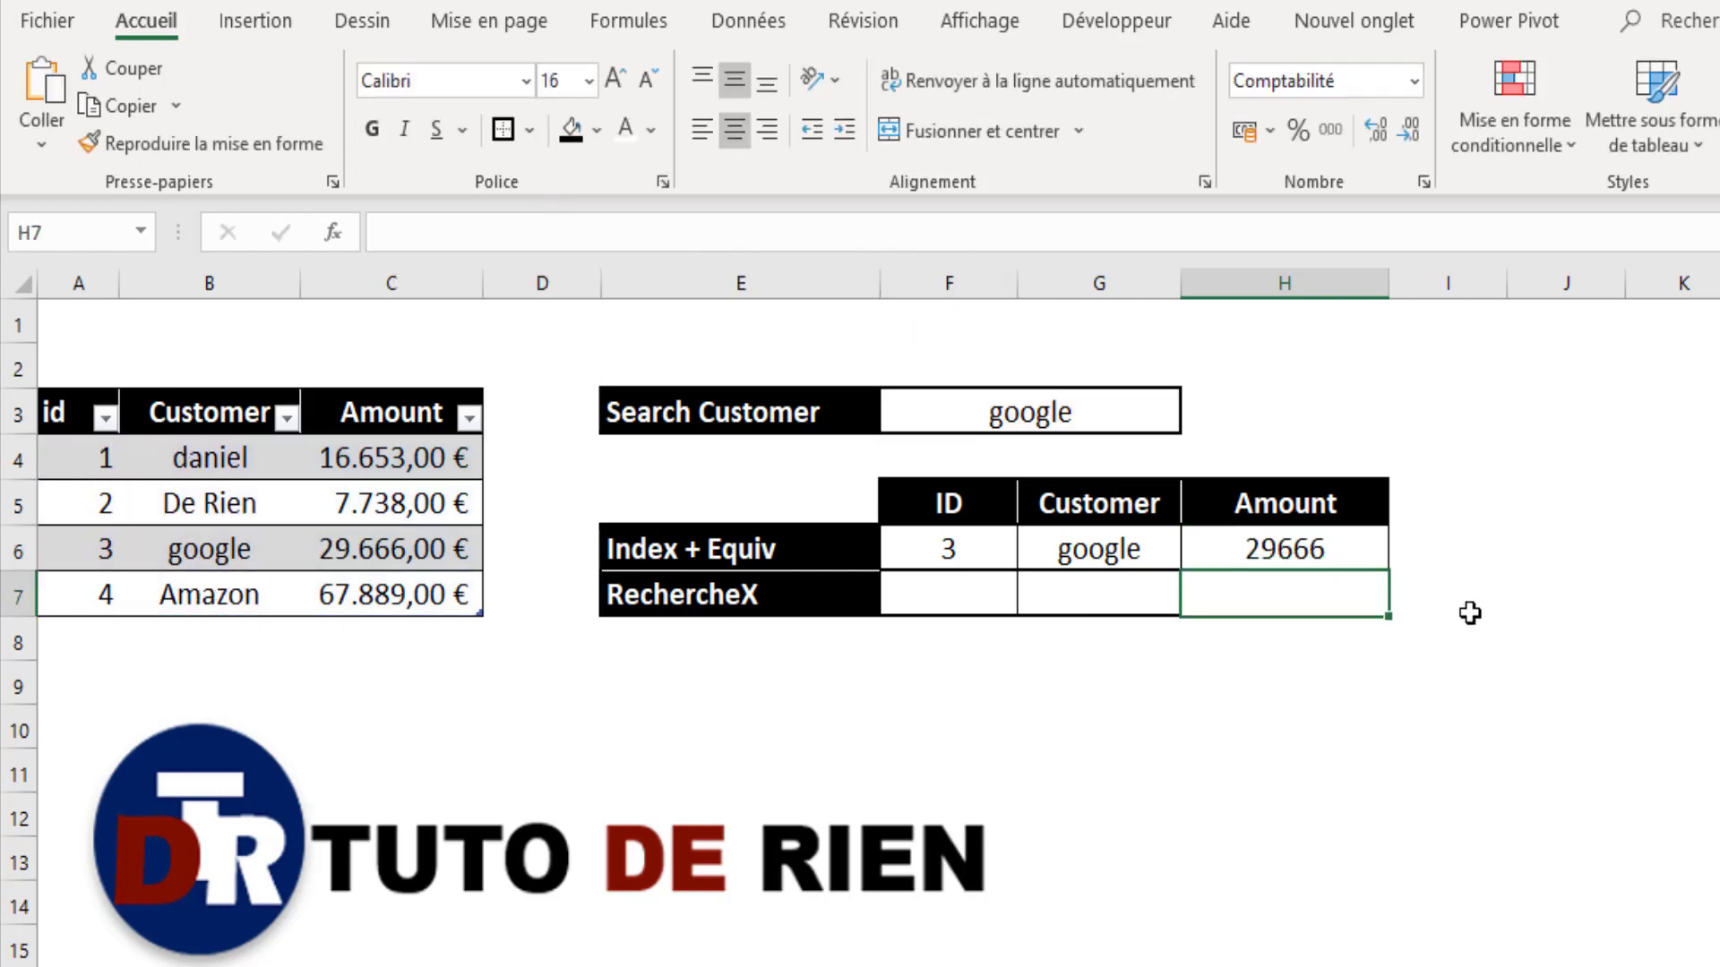
Step: Apply the euro accounting number format to the Amount results in H6:H7
left_click_drag(1347, 556, 1348, 598)
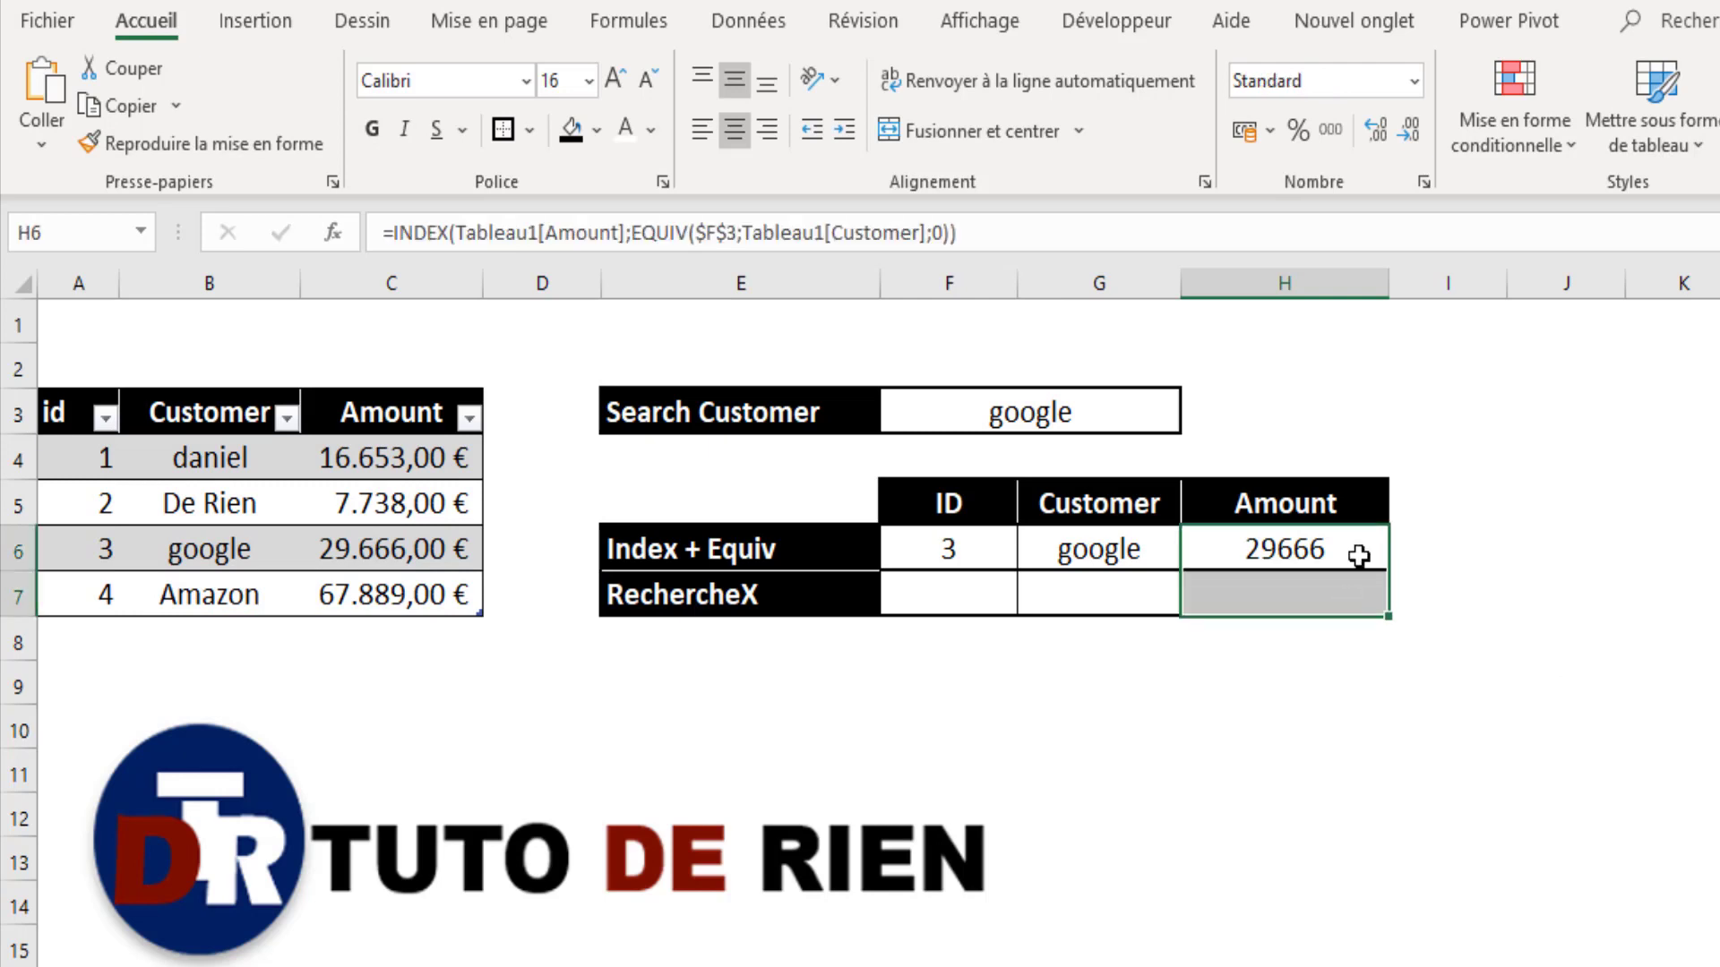
left_click(1251, 136)
left_click(1466, 686)
left_click(1216, 743)
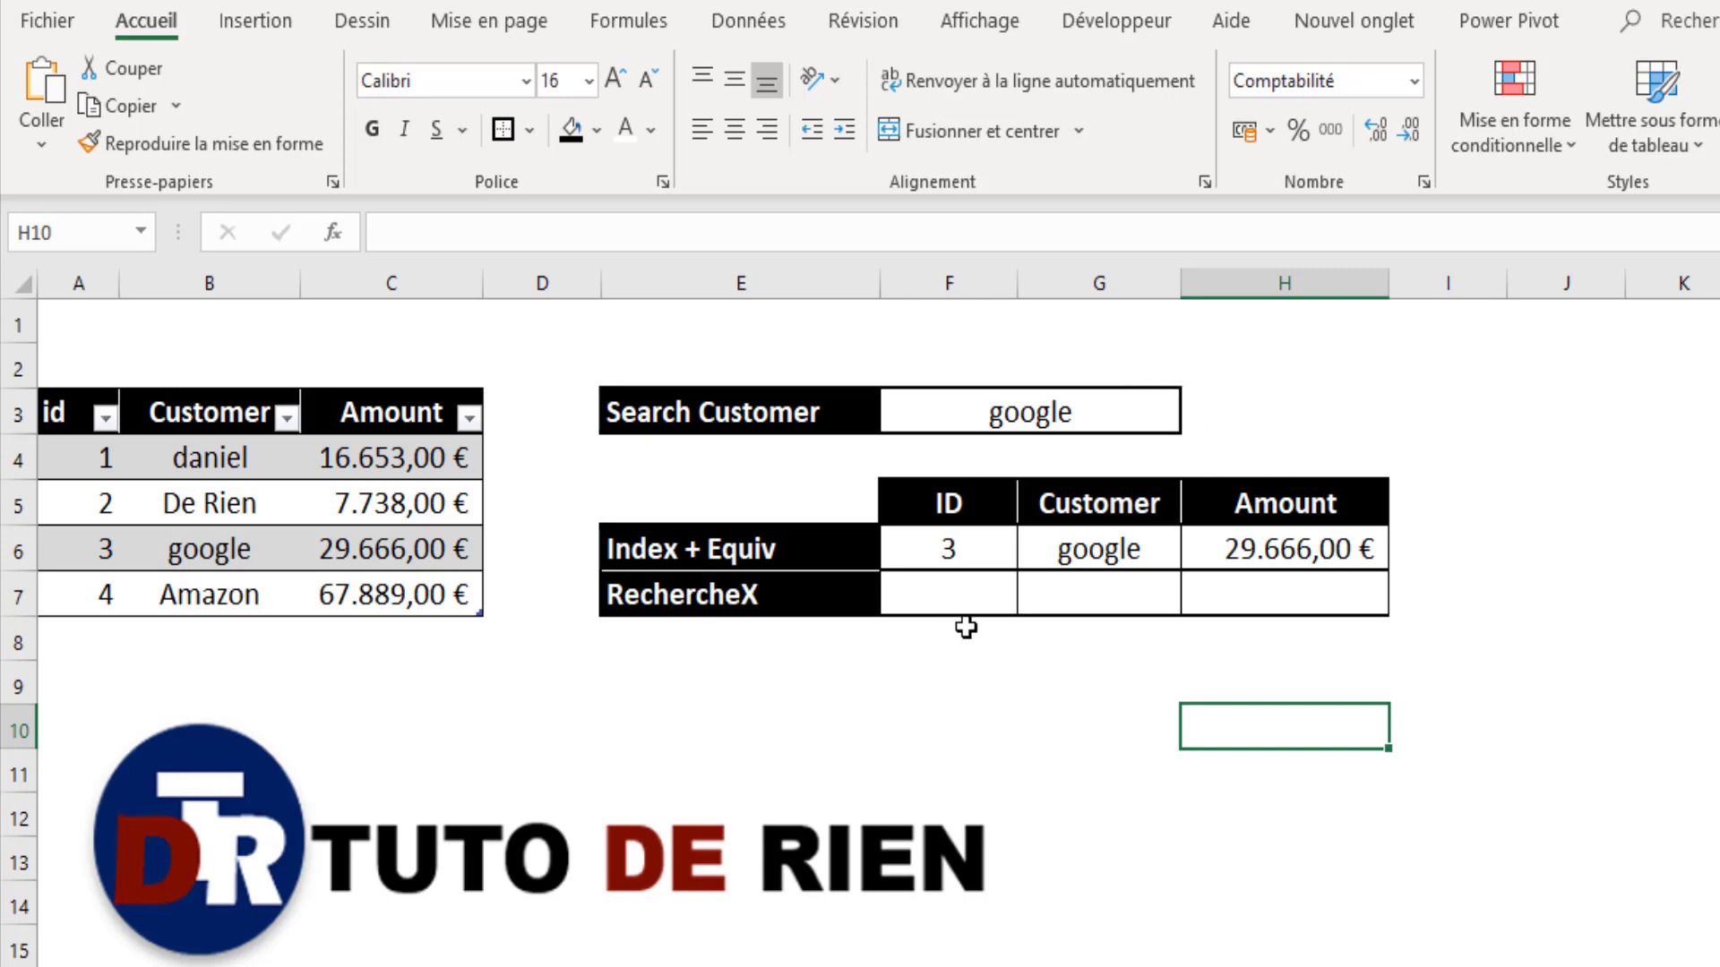
Step: Start a RECHERCHEX formula in F7 with the absolute reference $F$3 as the lookup value
left_click(970, 587)
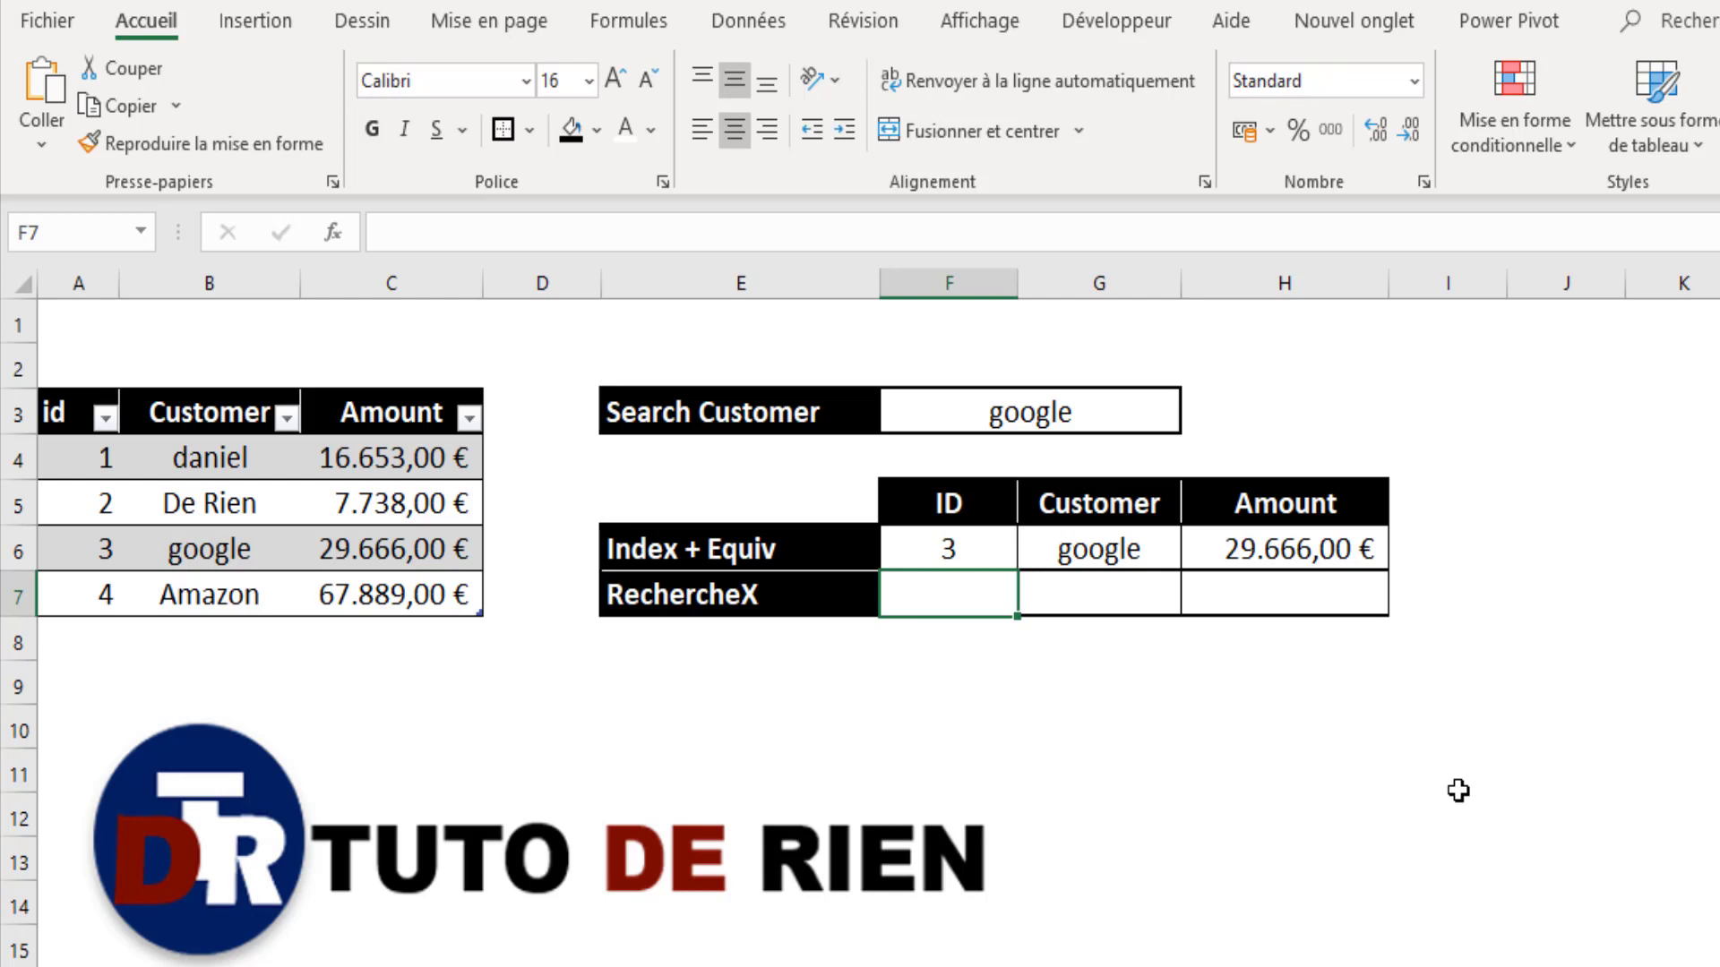
type("=")
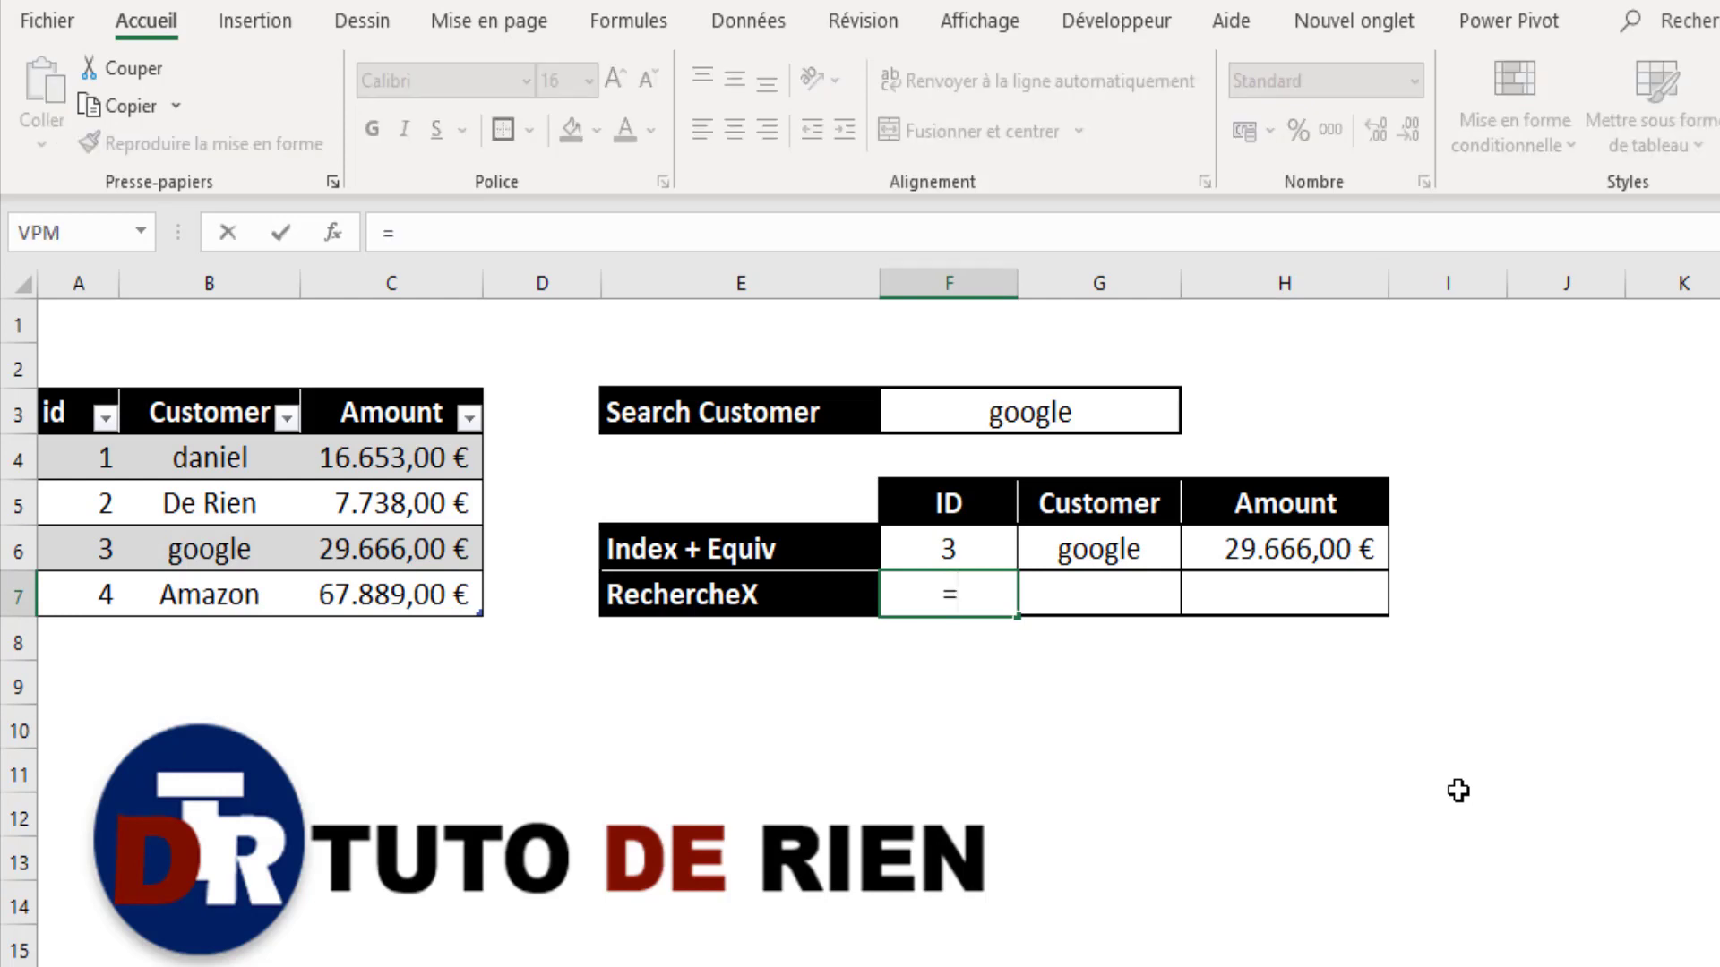
type("reche")
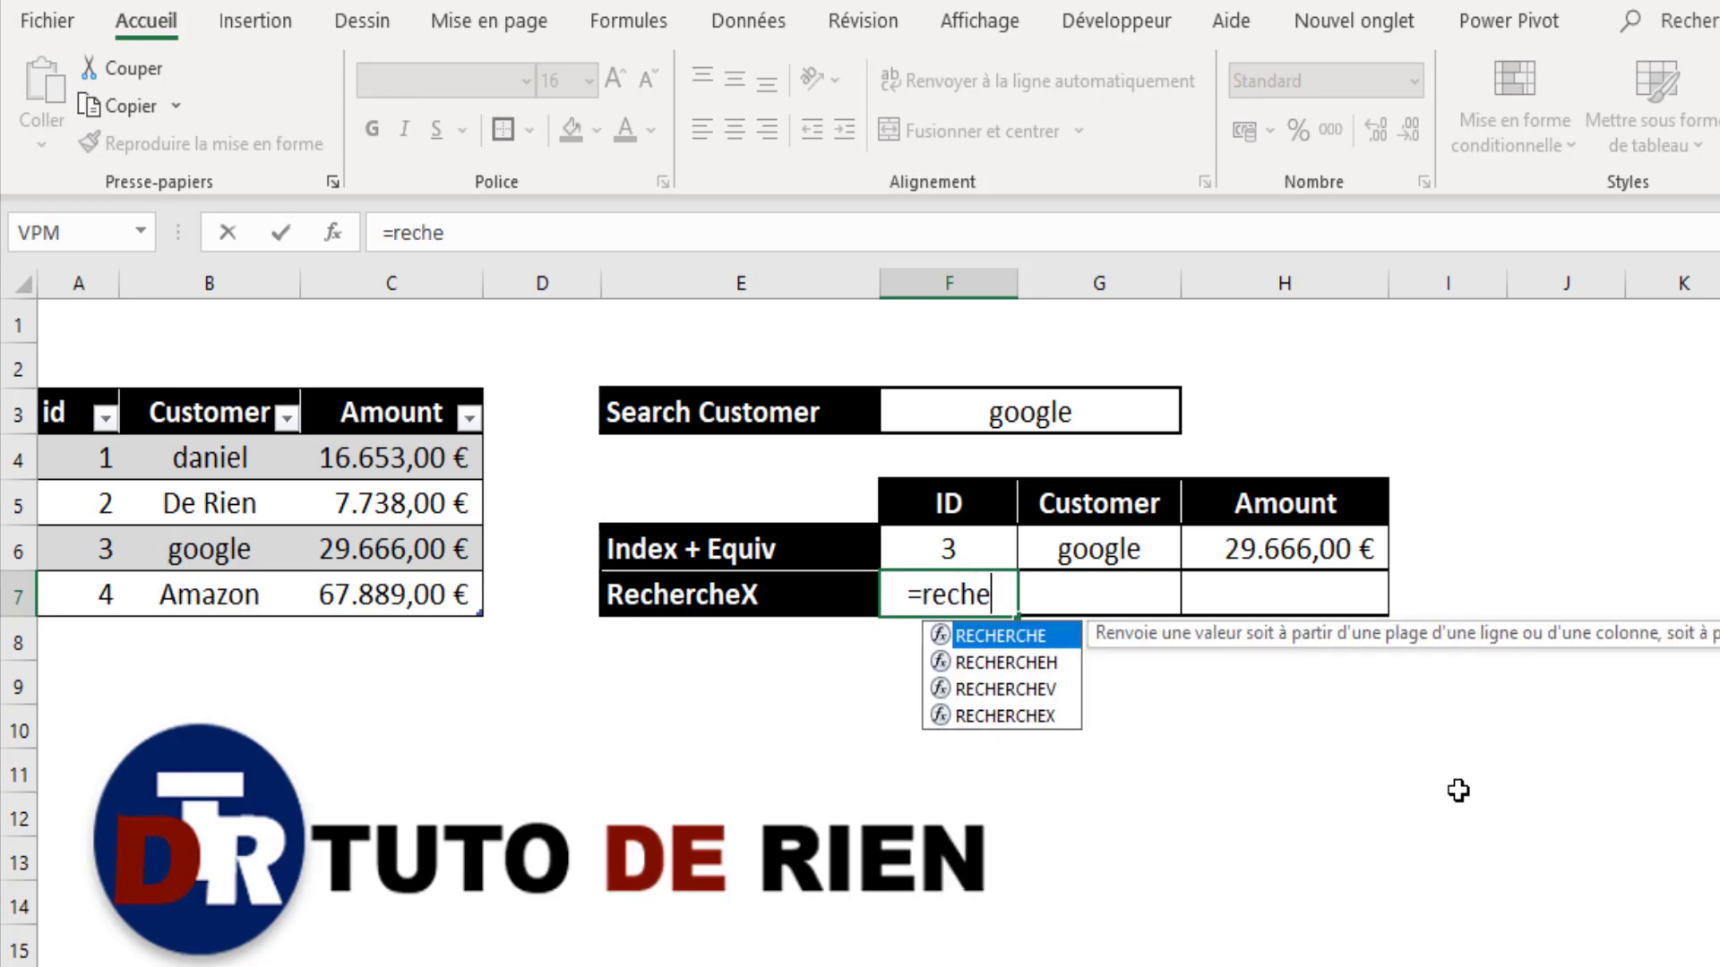
double_click(1039, 717)
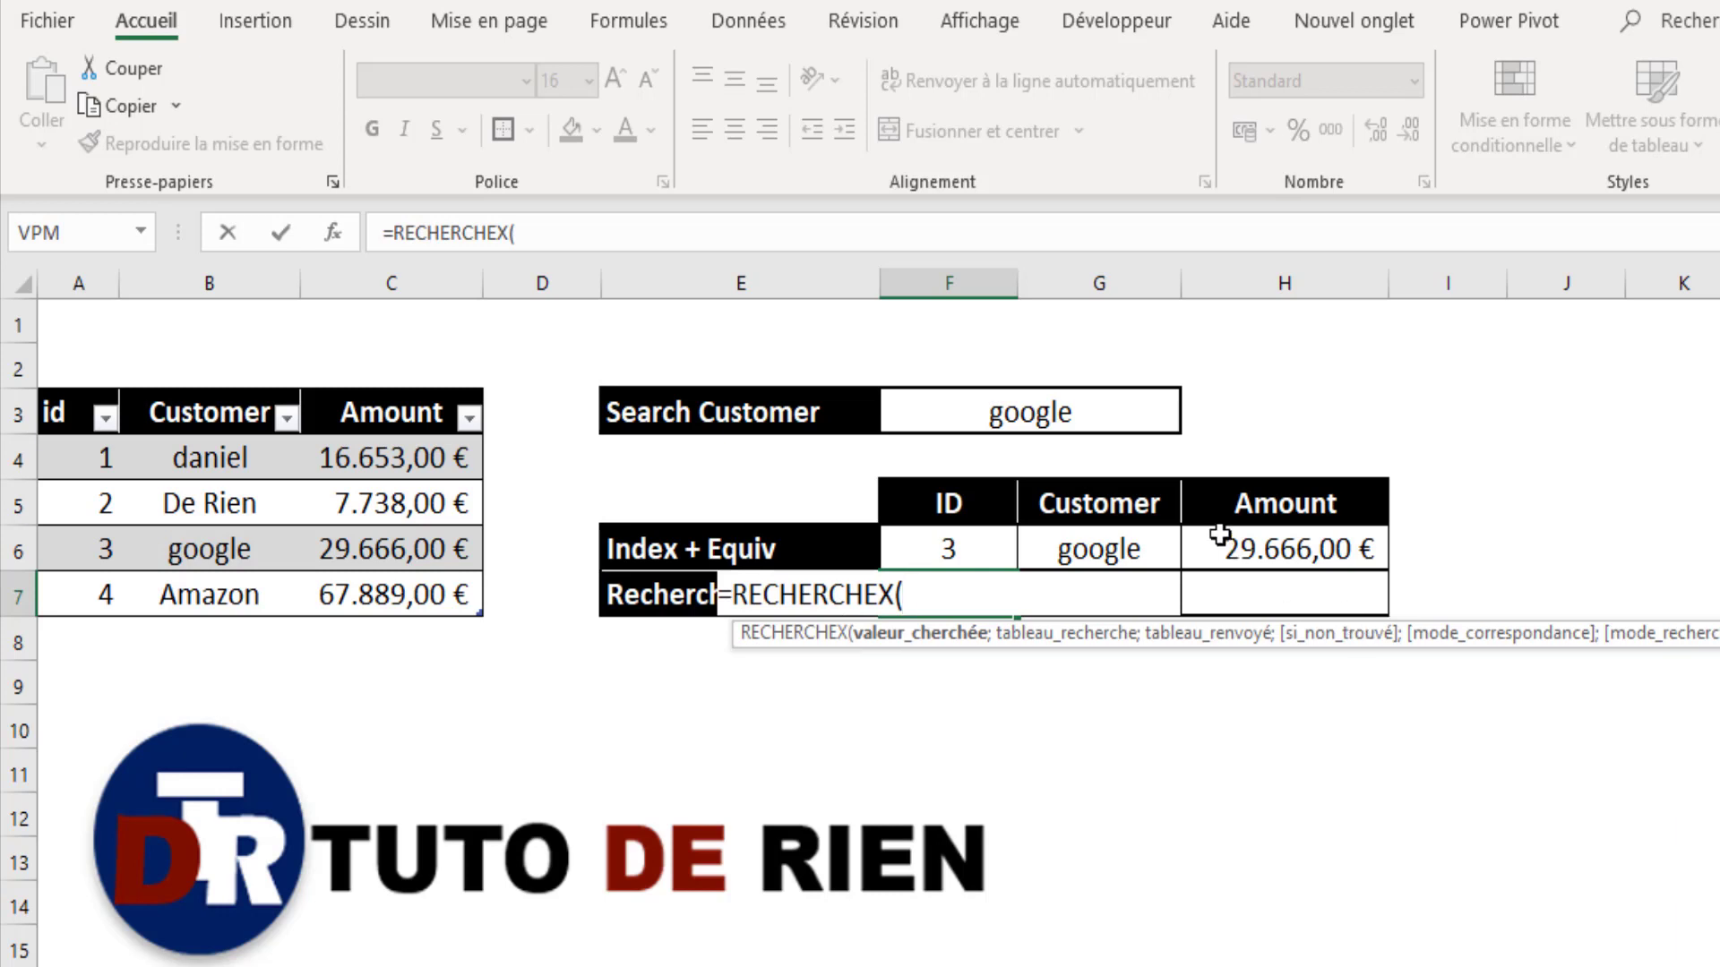
left_click(1064, 419)
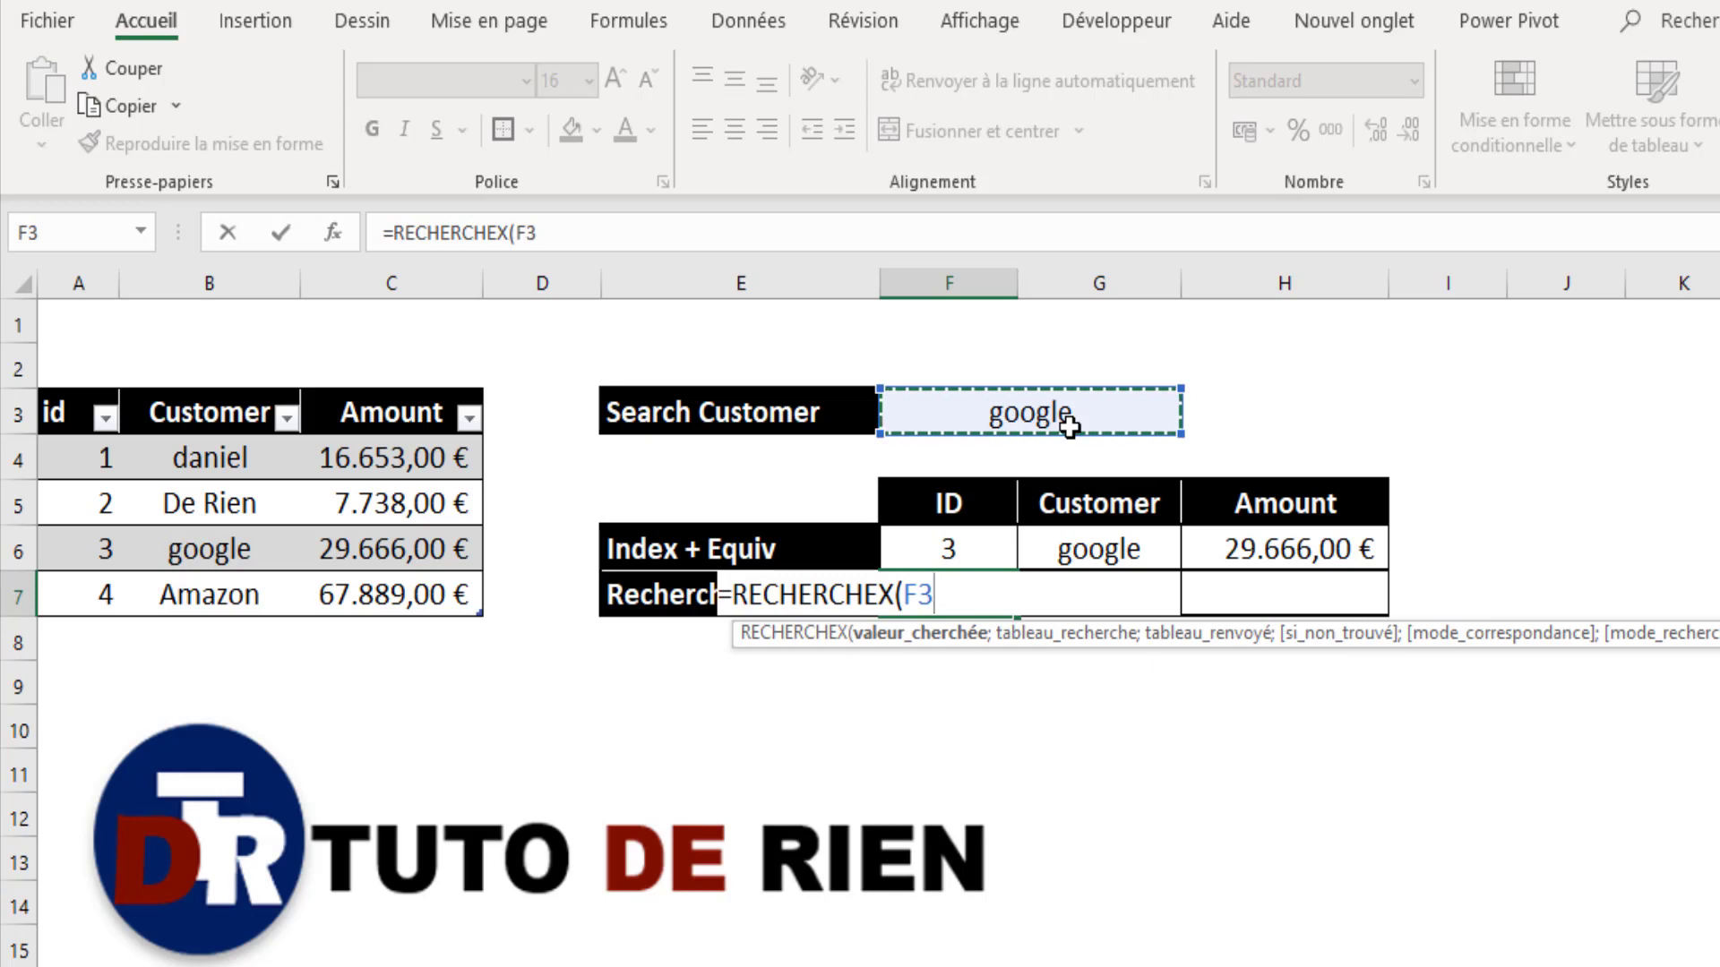
key("F4")
type(";")
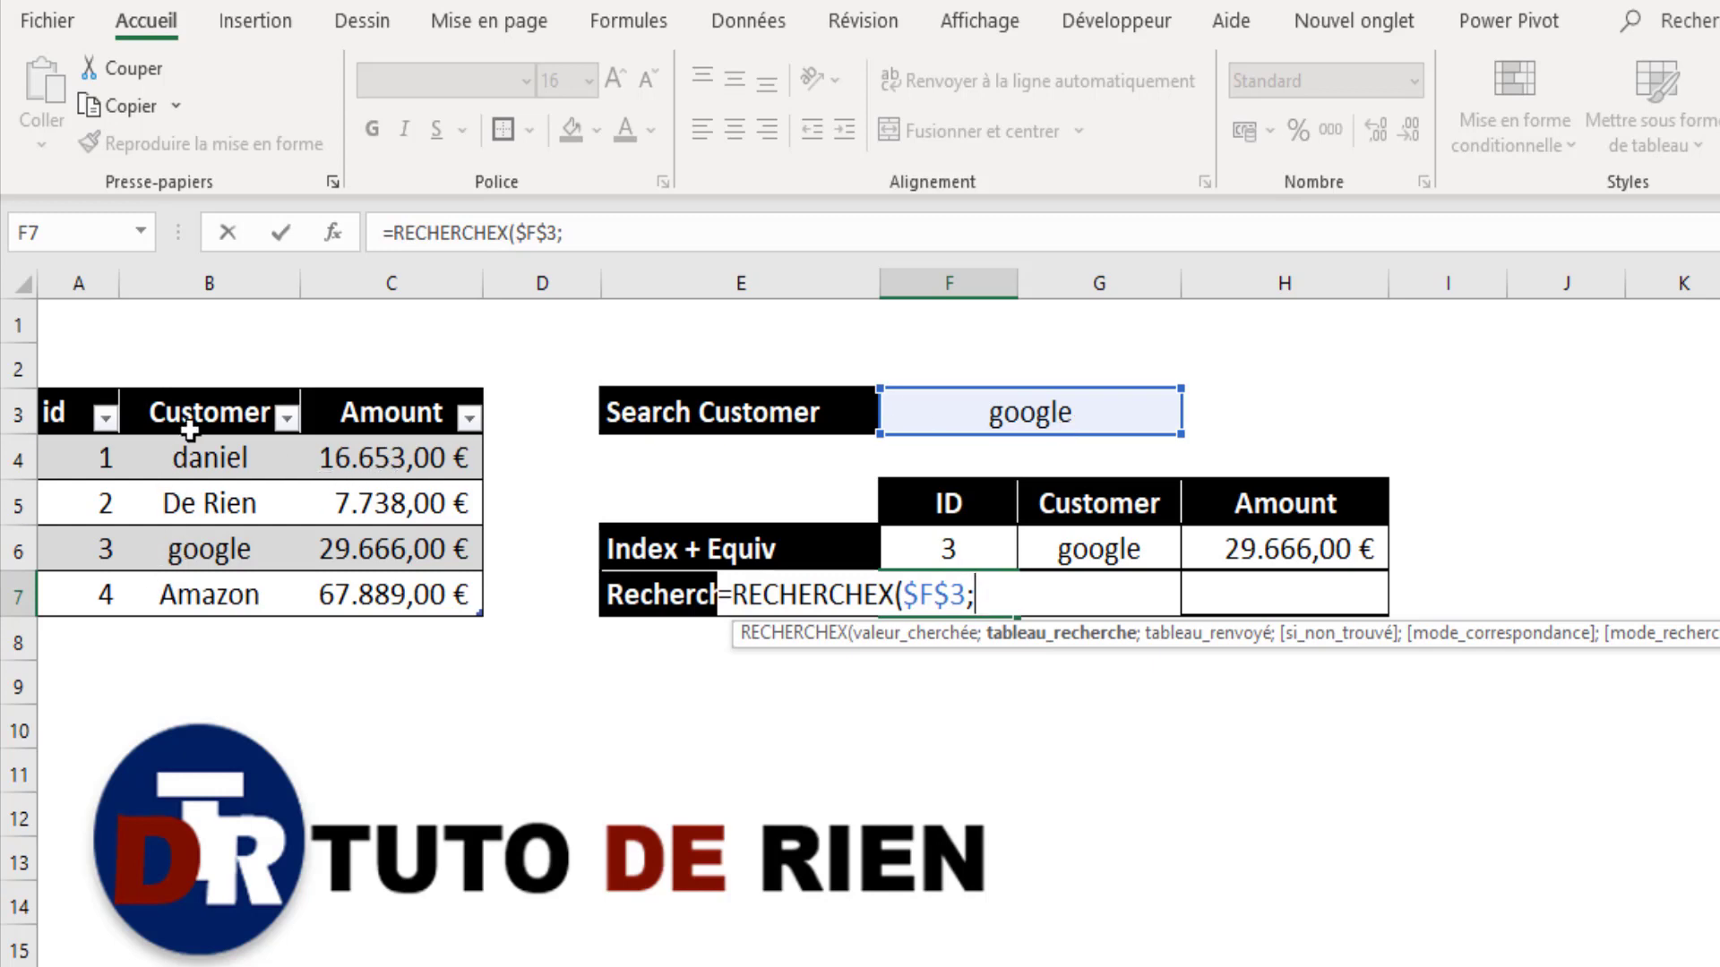
Step: Complete the F7 formula with Tableau1[Customer] as the search array and Tableau1[id] as the return array
left_click_drag(202, 445, 208, 598)
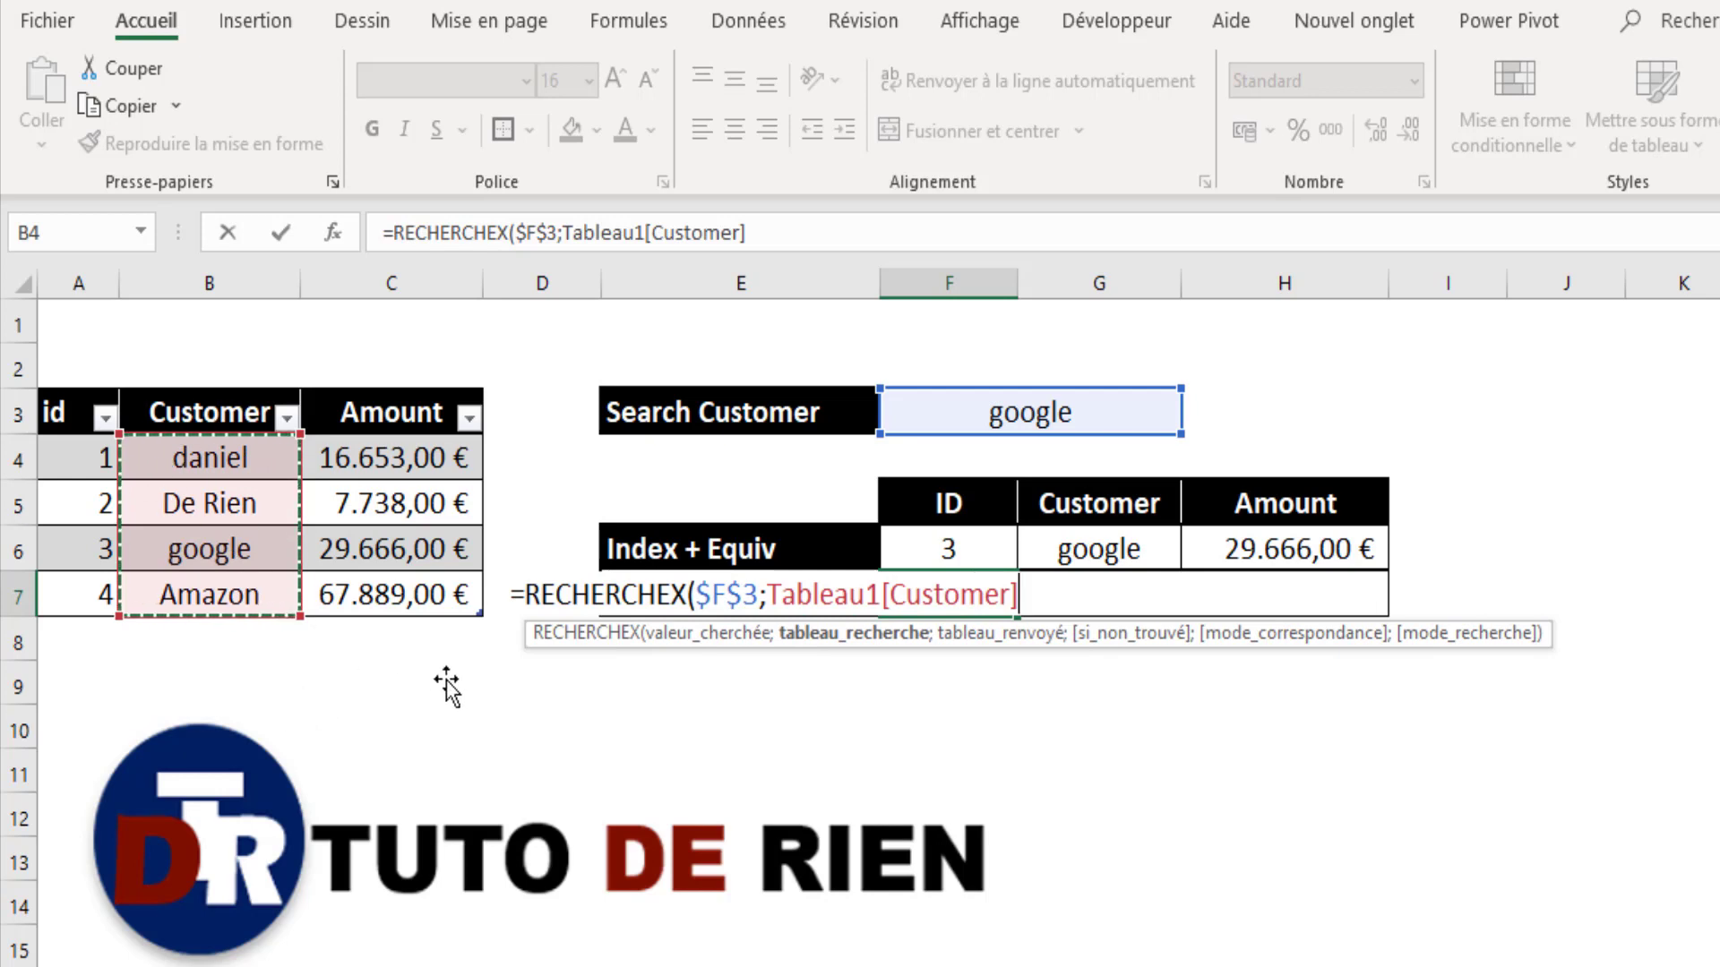
type(";")
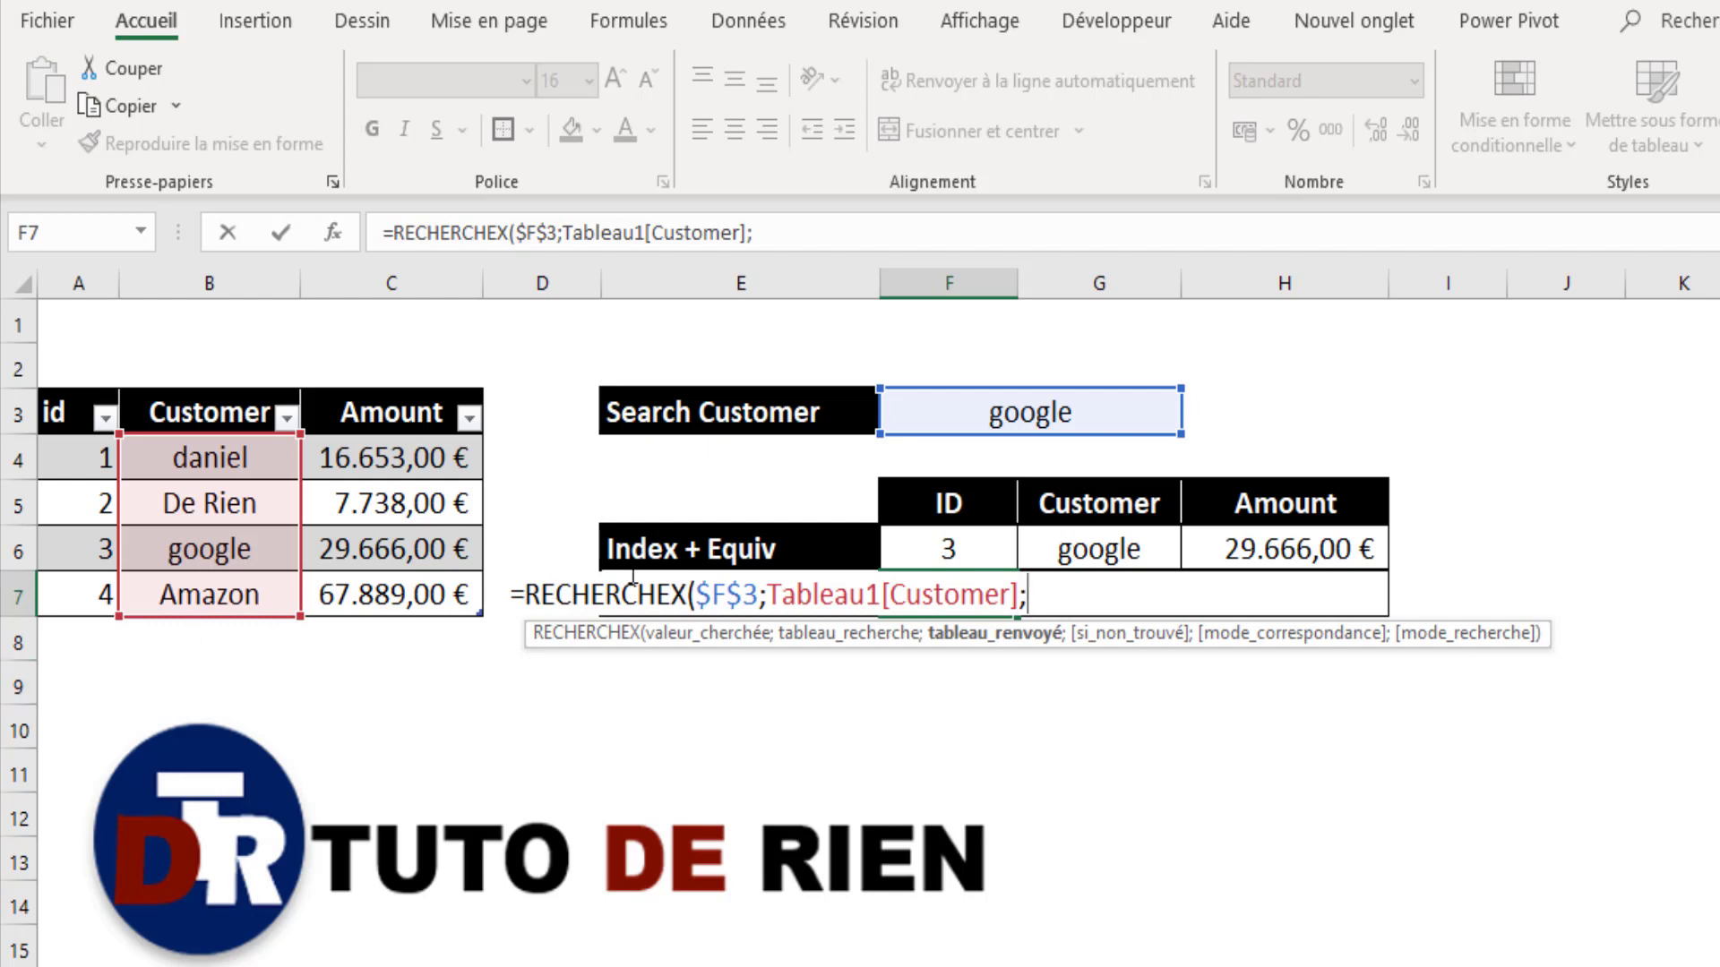
left_click_drag(108, 455, 74, 580)
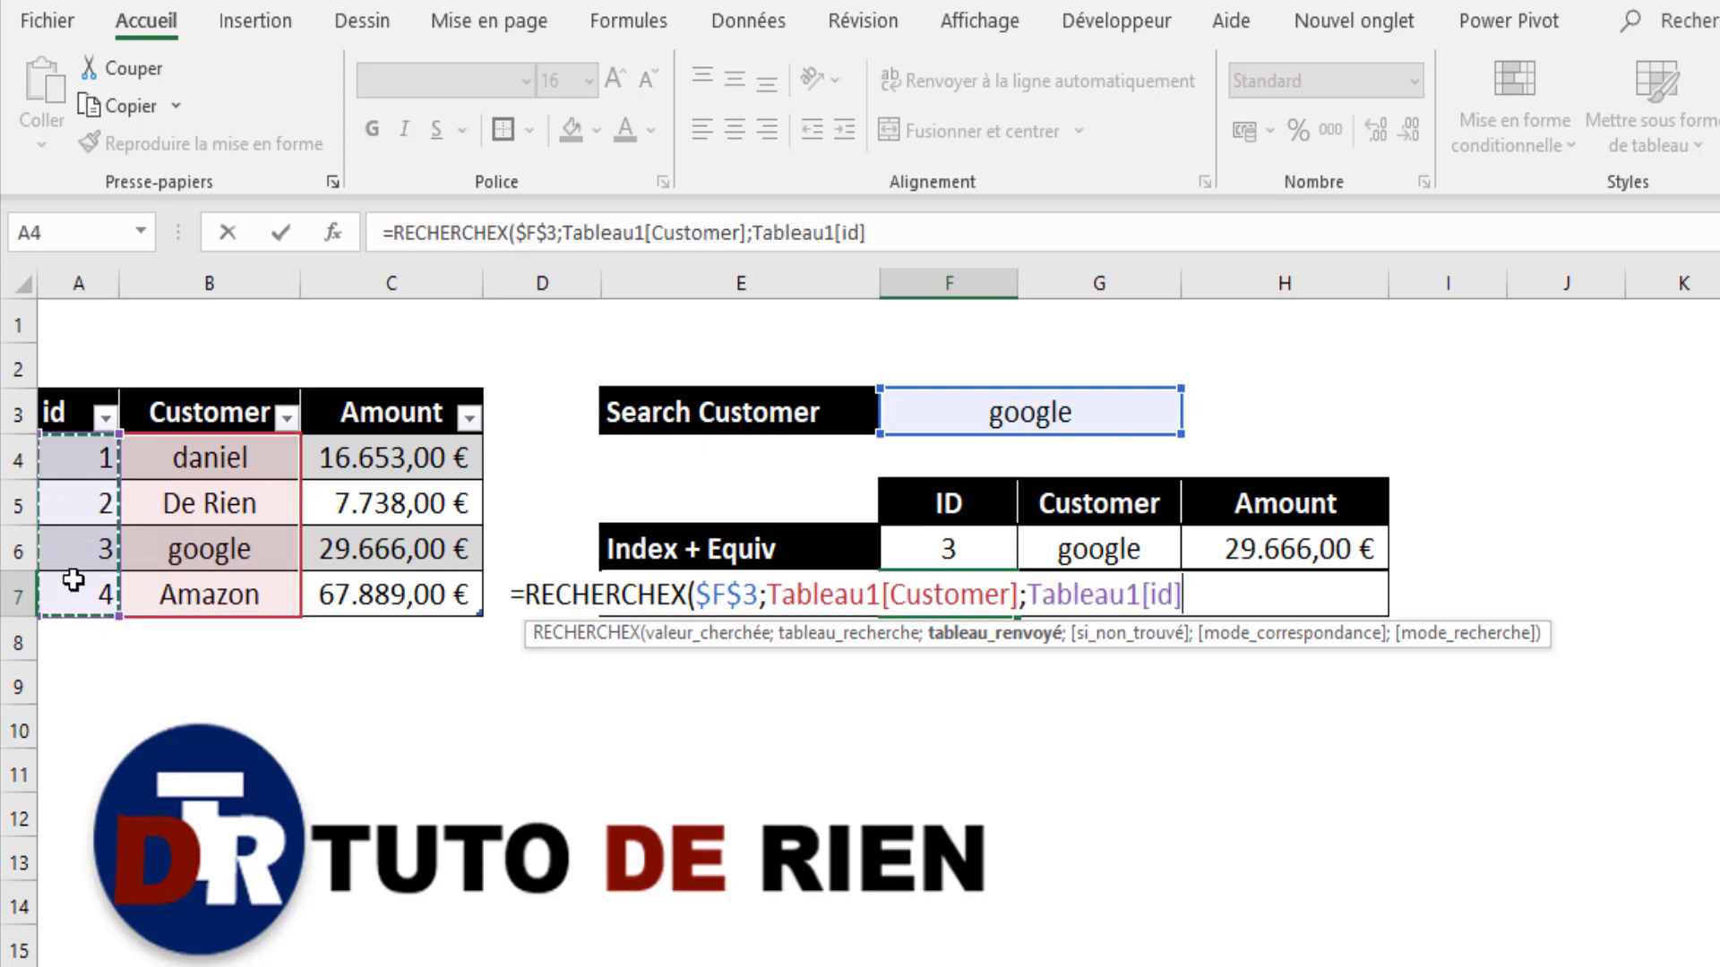
type(")")
key("Return")
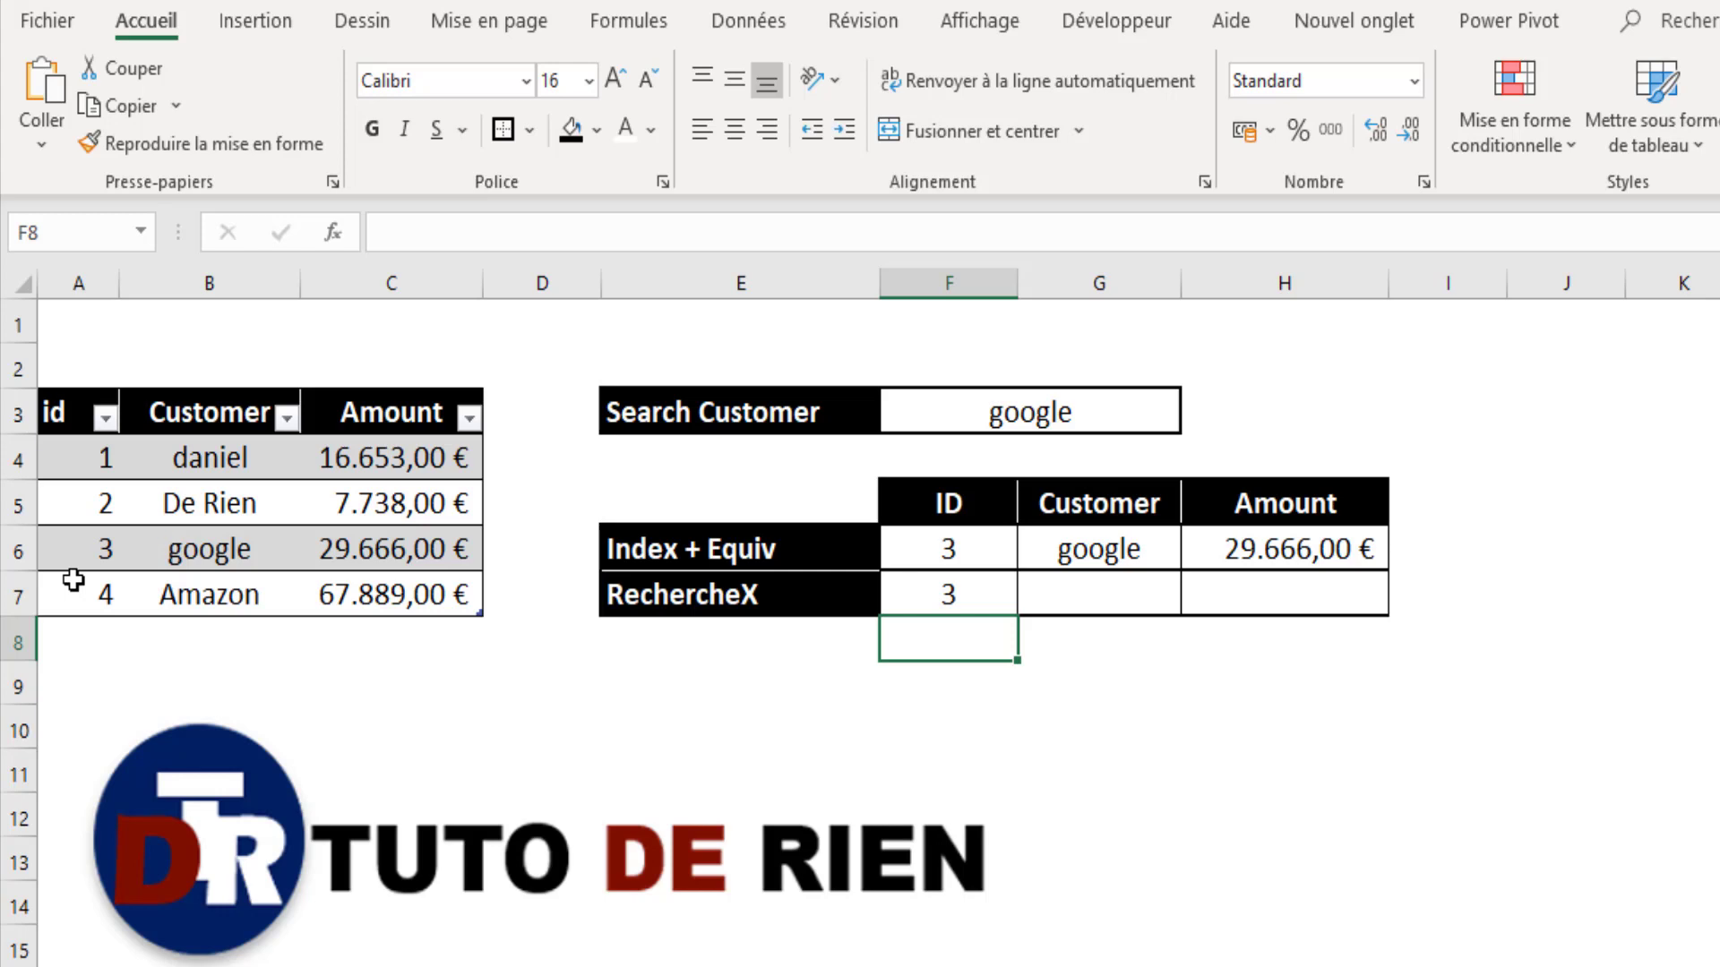
Step: Start a RECHERCHEX formula in G7 with the absolute reference $F$3 as the lookup value
left_click(1138, 580)
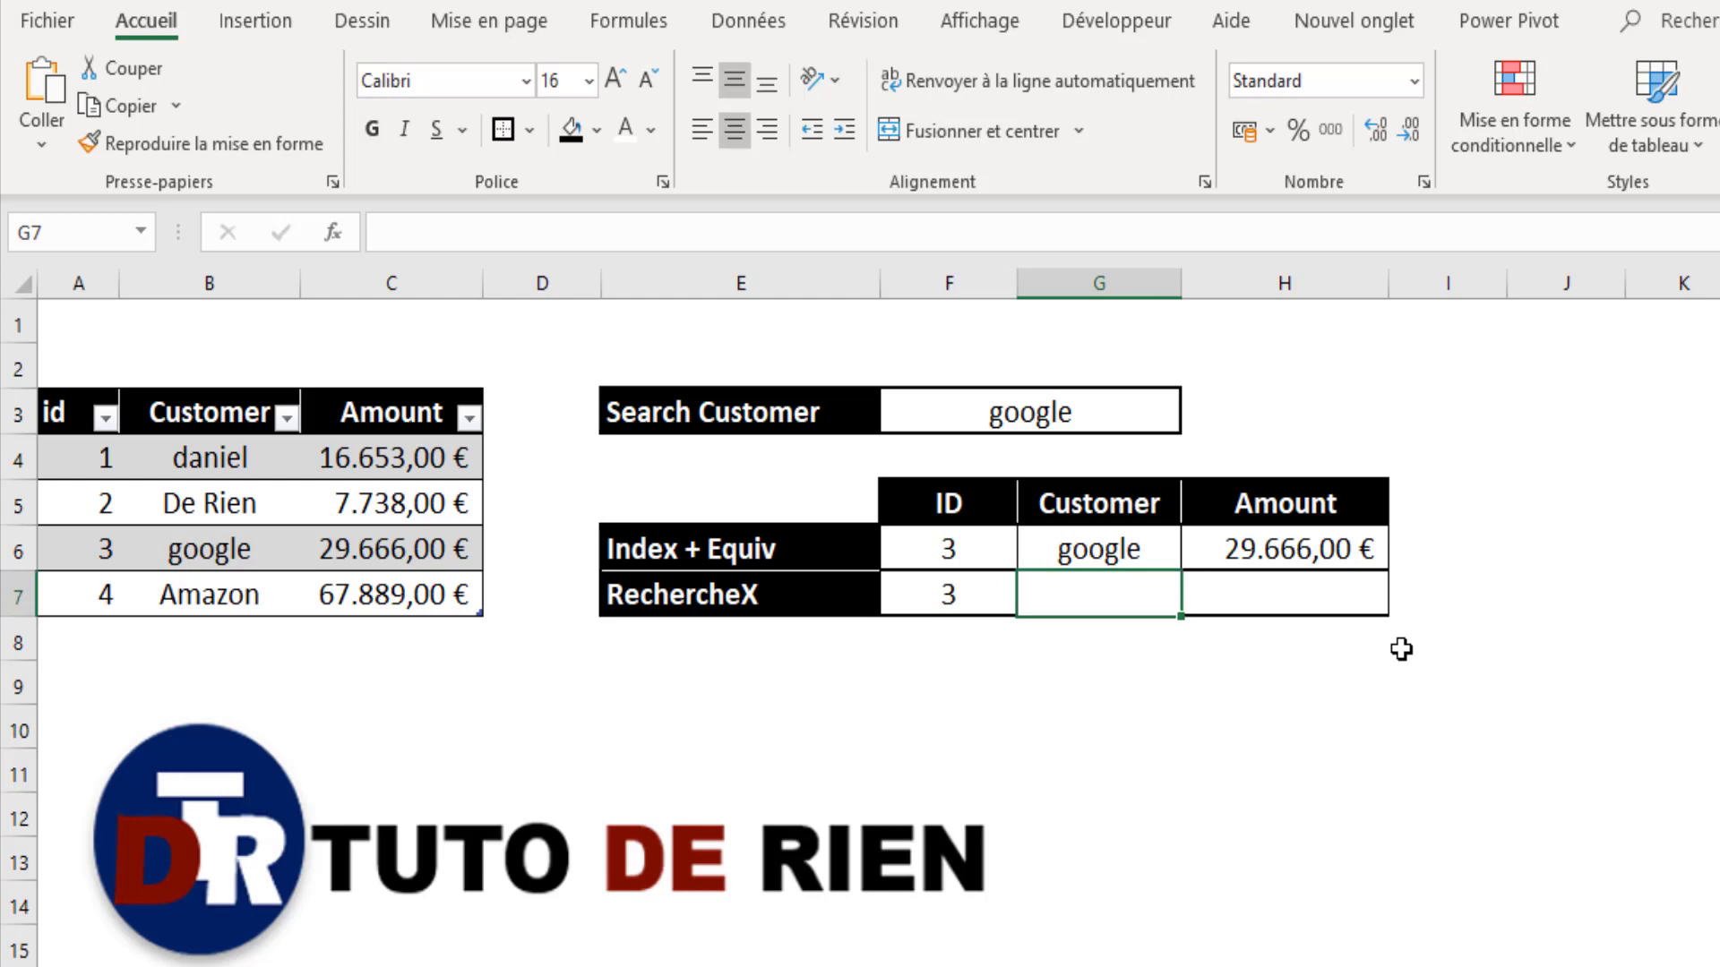
type("=")
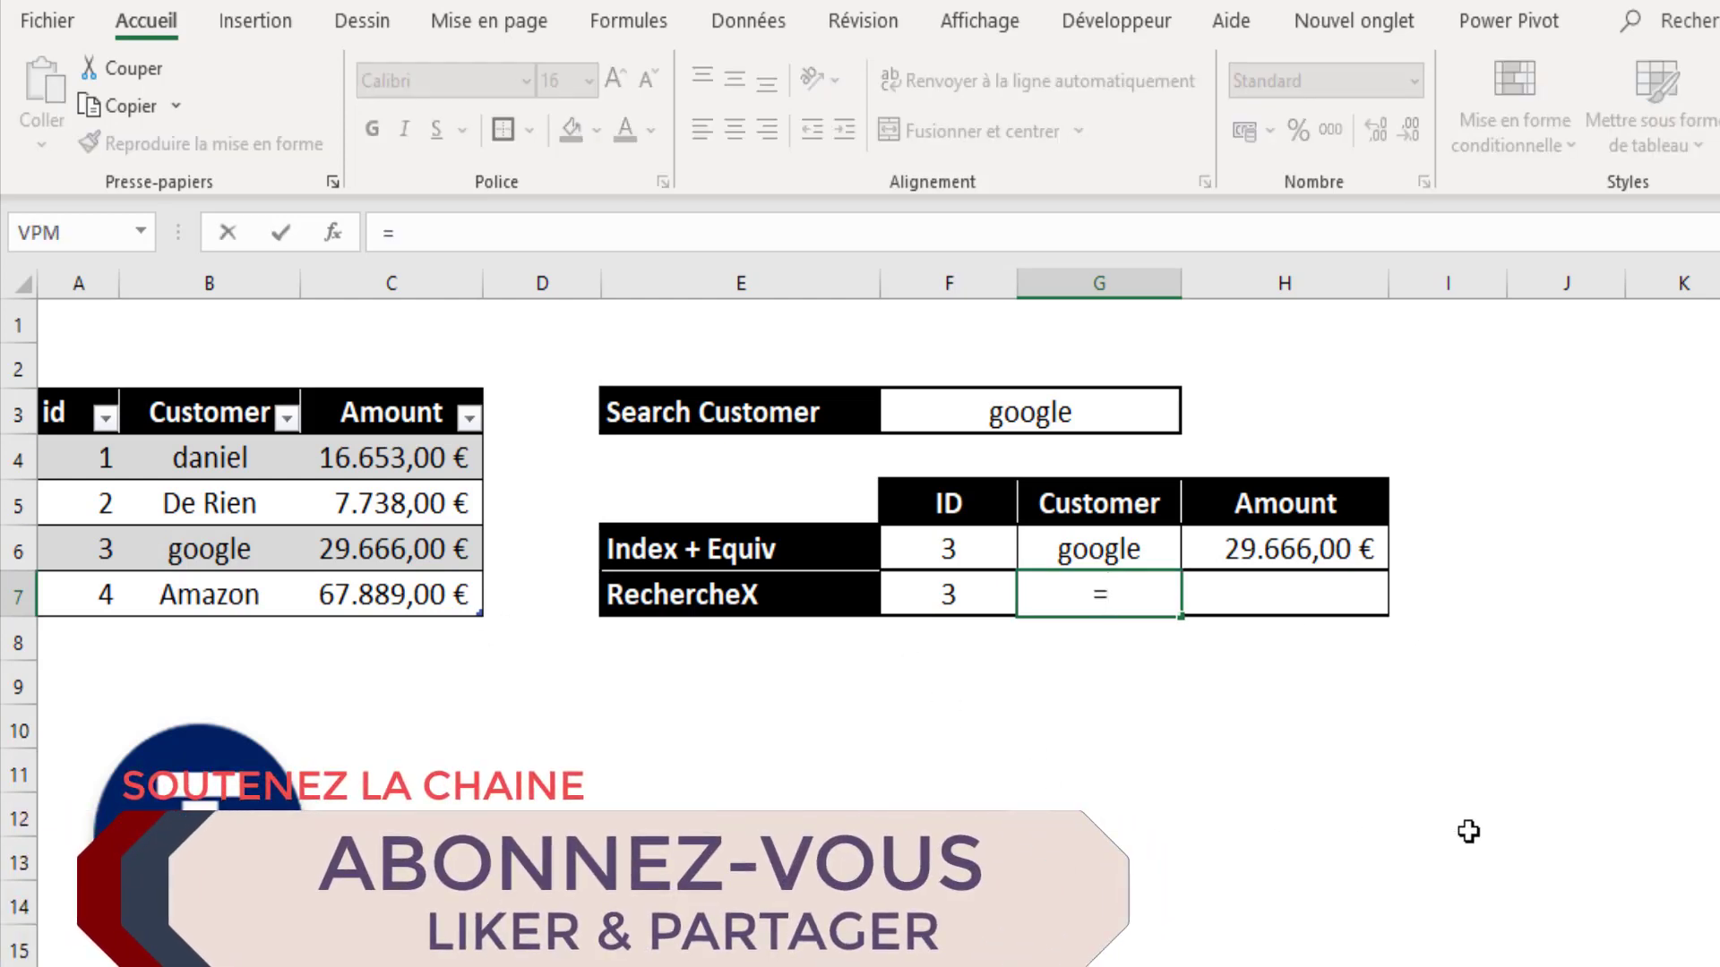
type("rech")
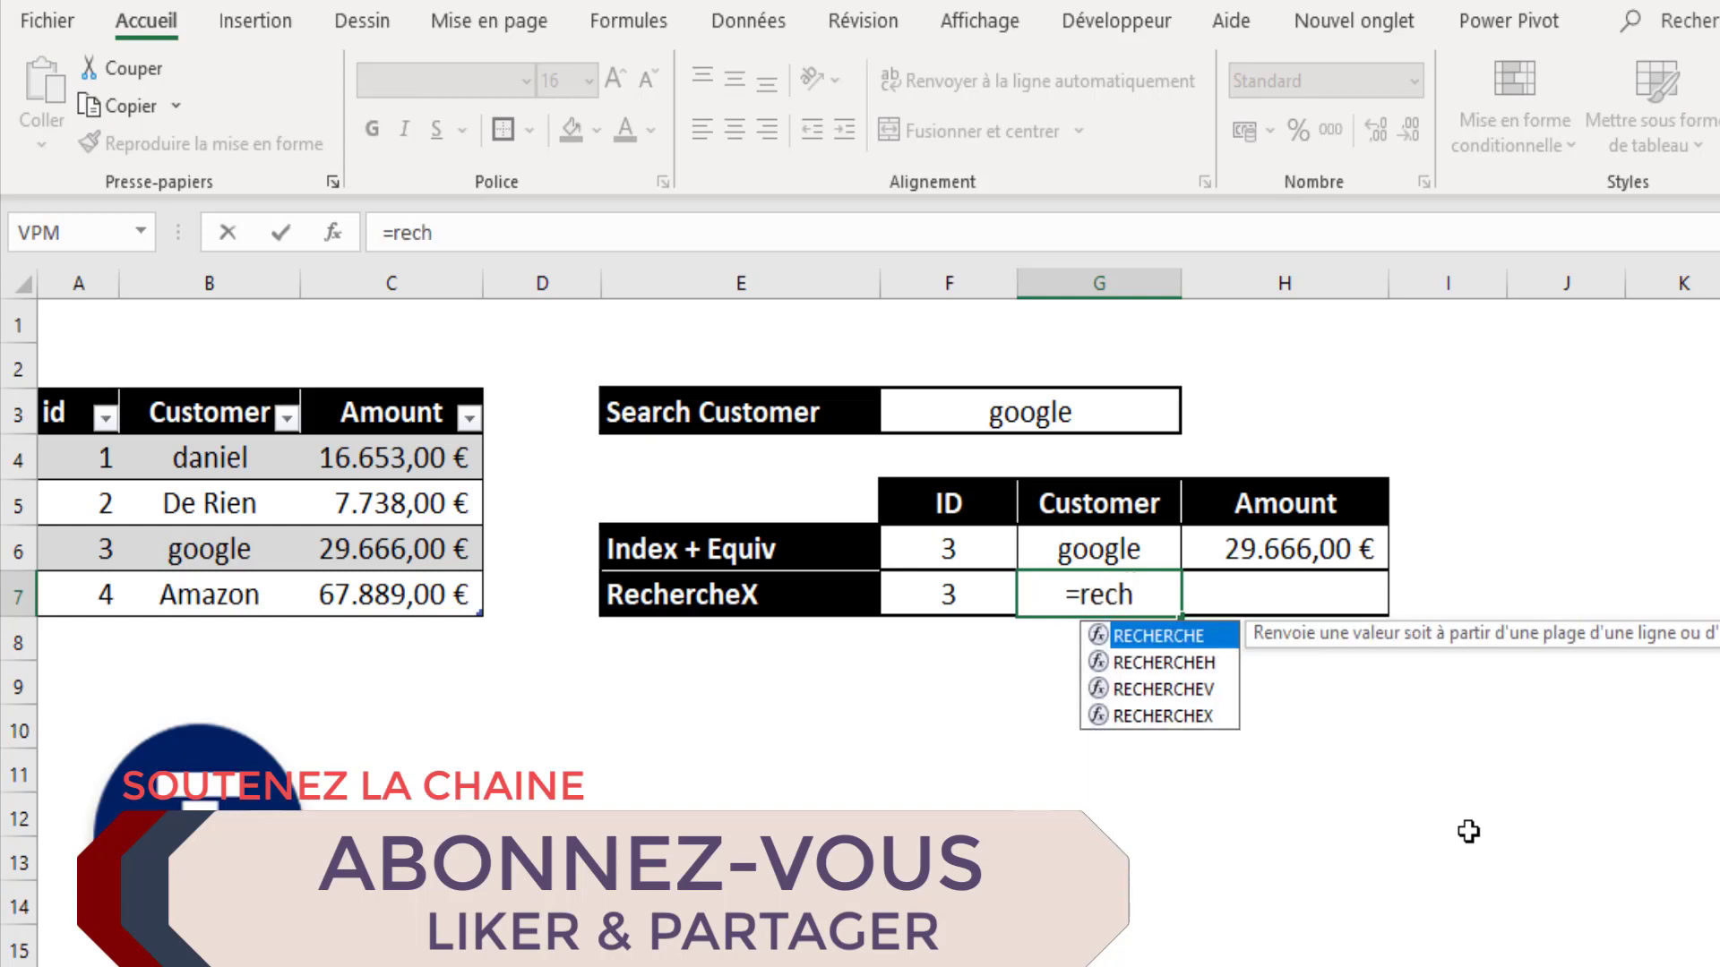
key("Down")
key("Down")
key("Down")
key("Tab")
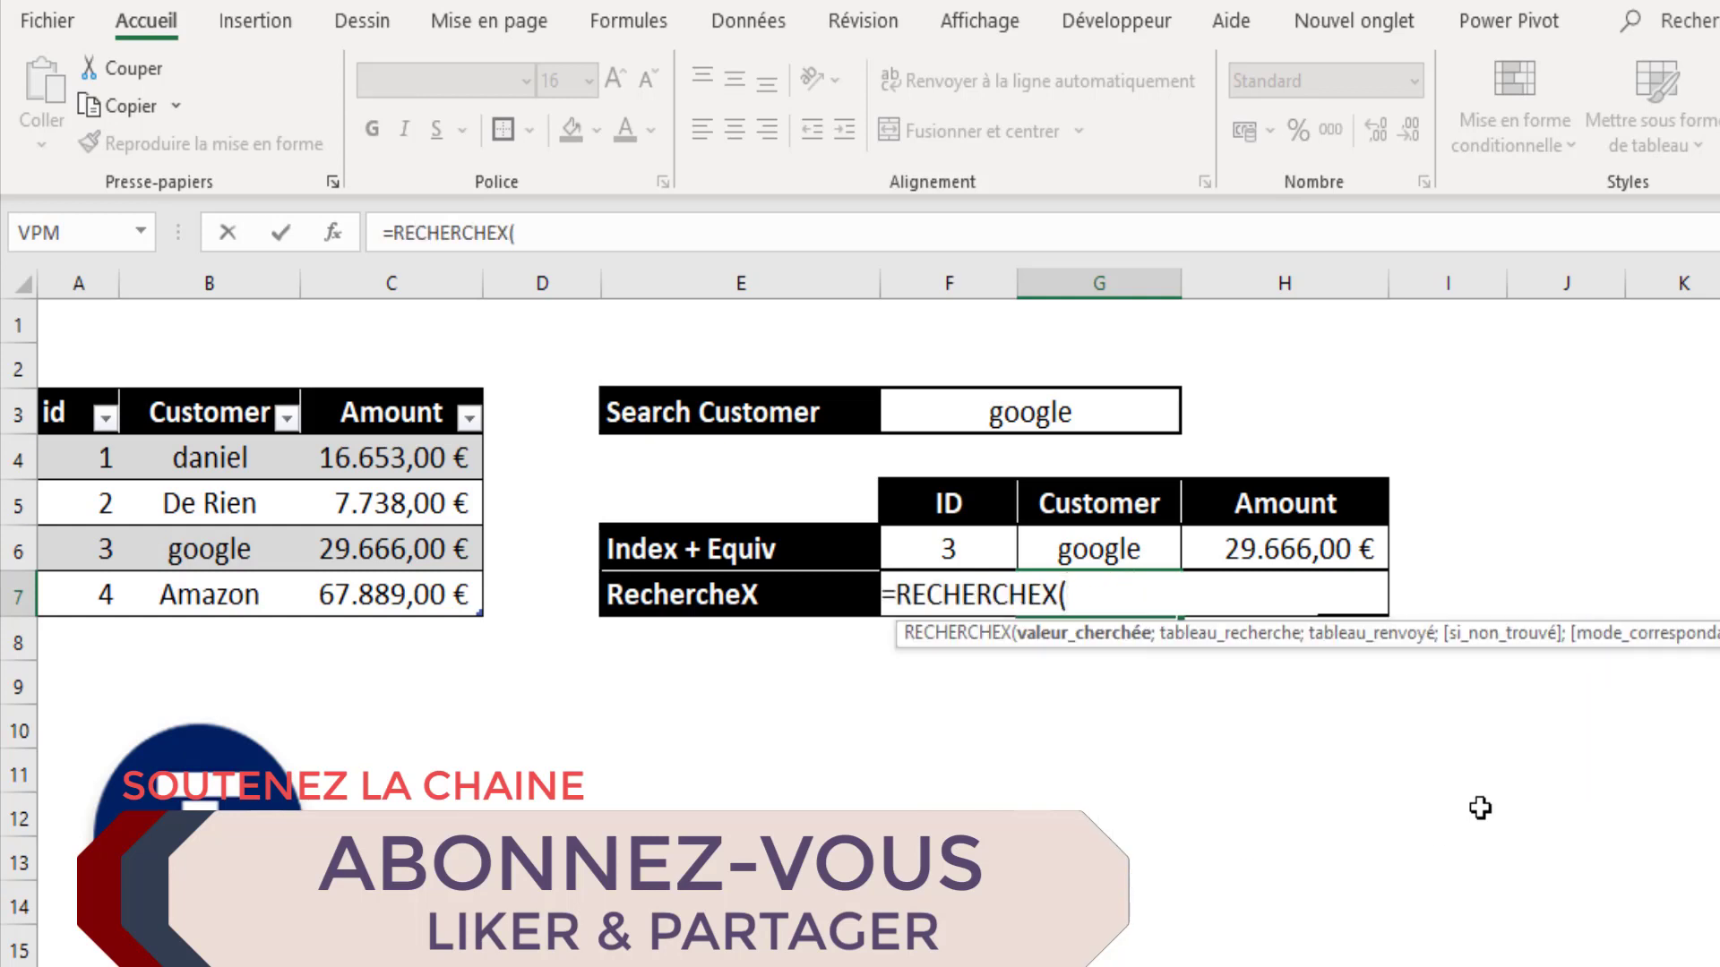
left_click(1101, 413)
key("F4")
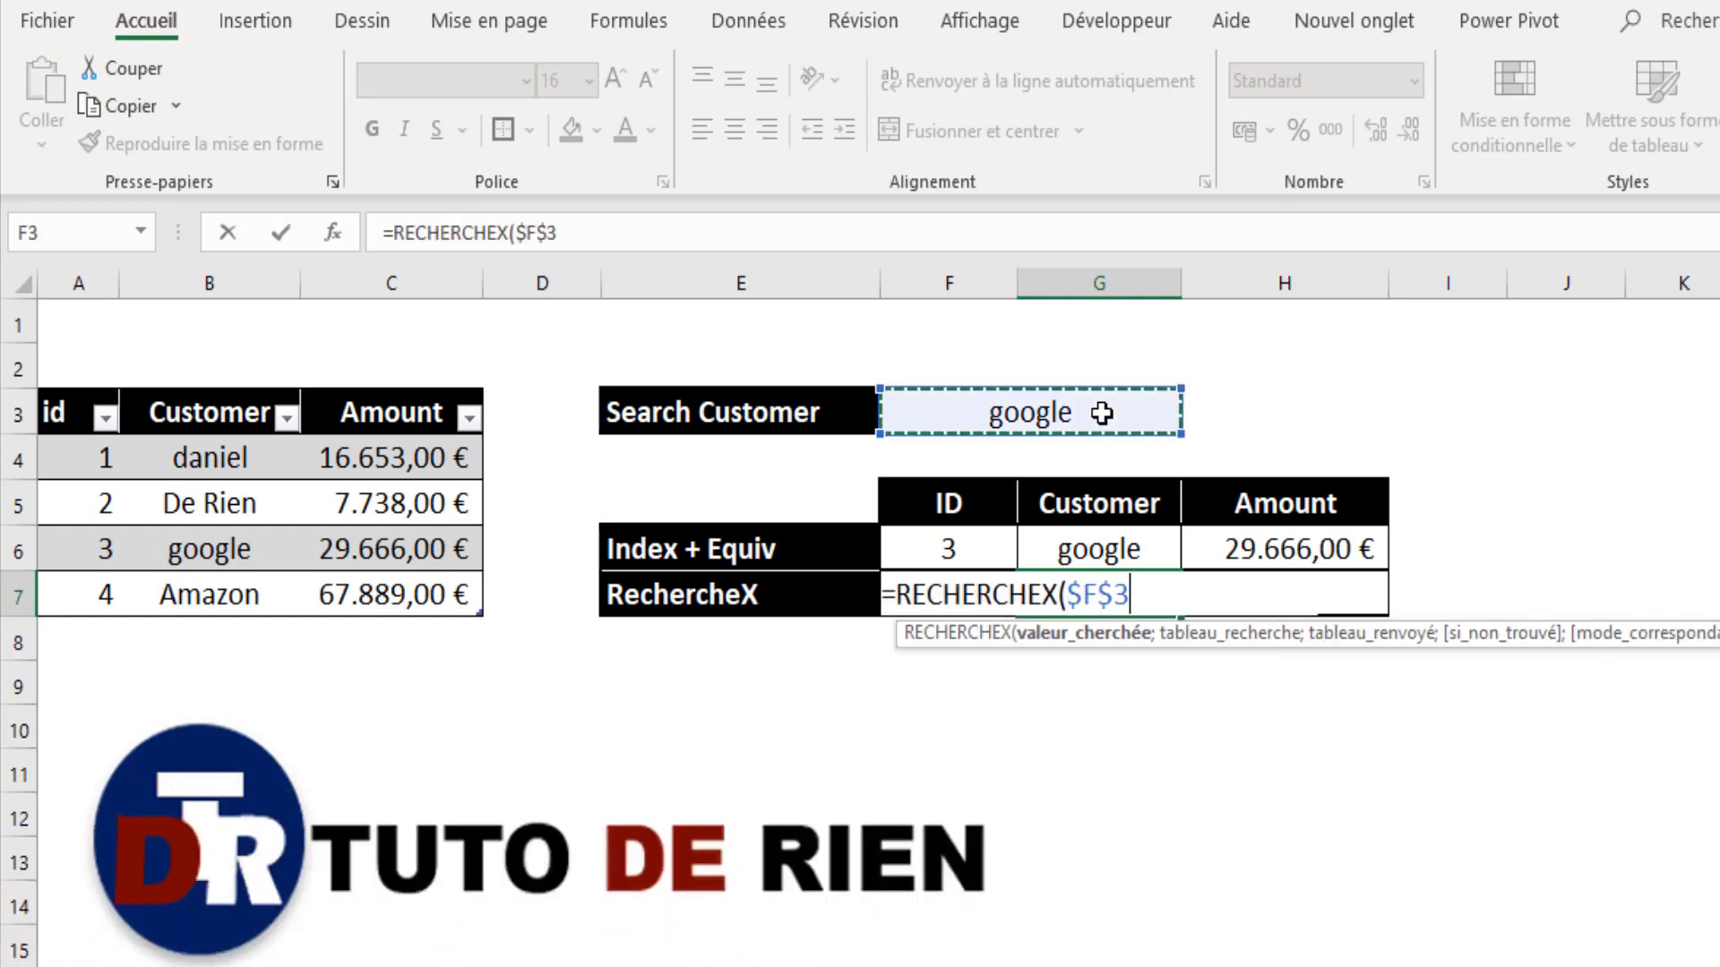
type(";")
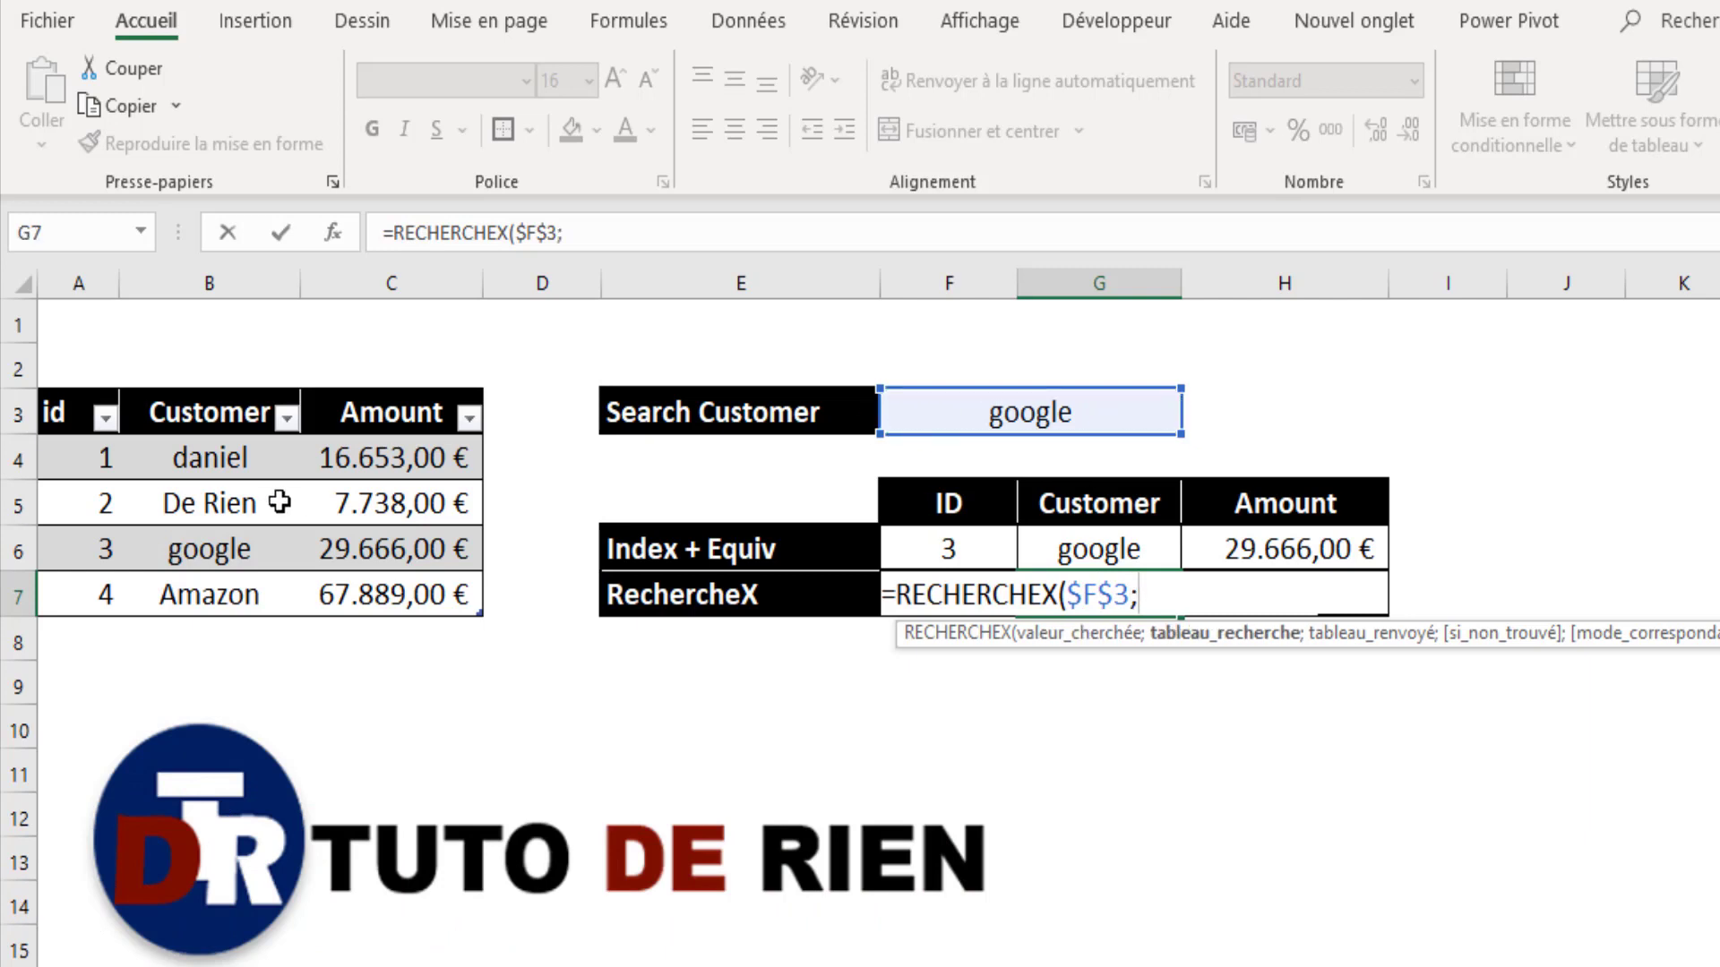
Step: Complete the G7 formula using Tableau1[Customer] as both search and return array, and select H7
left_click_drag(236, 455, 221, 599)
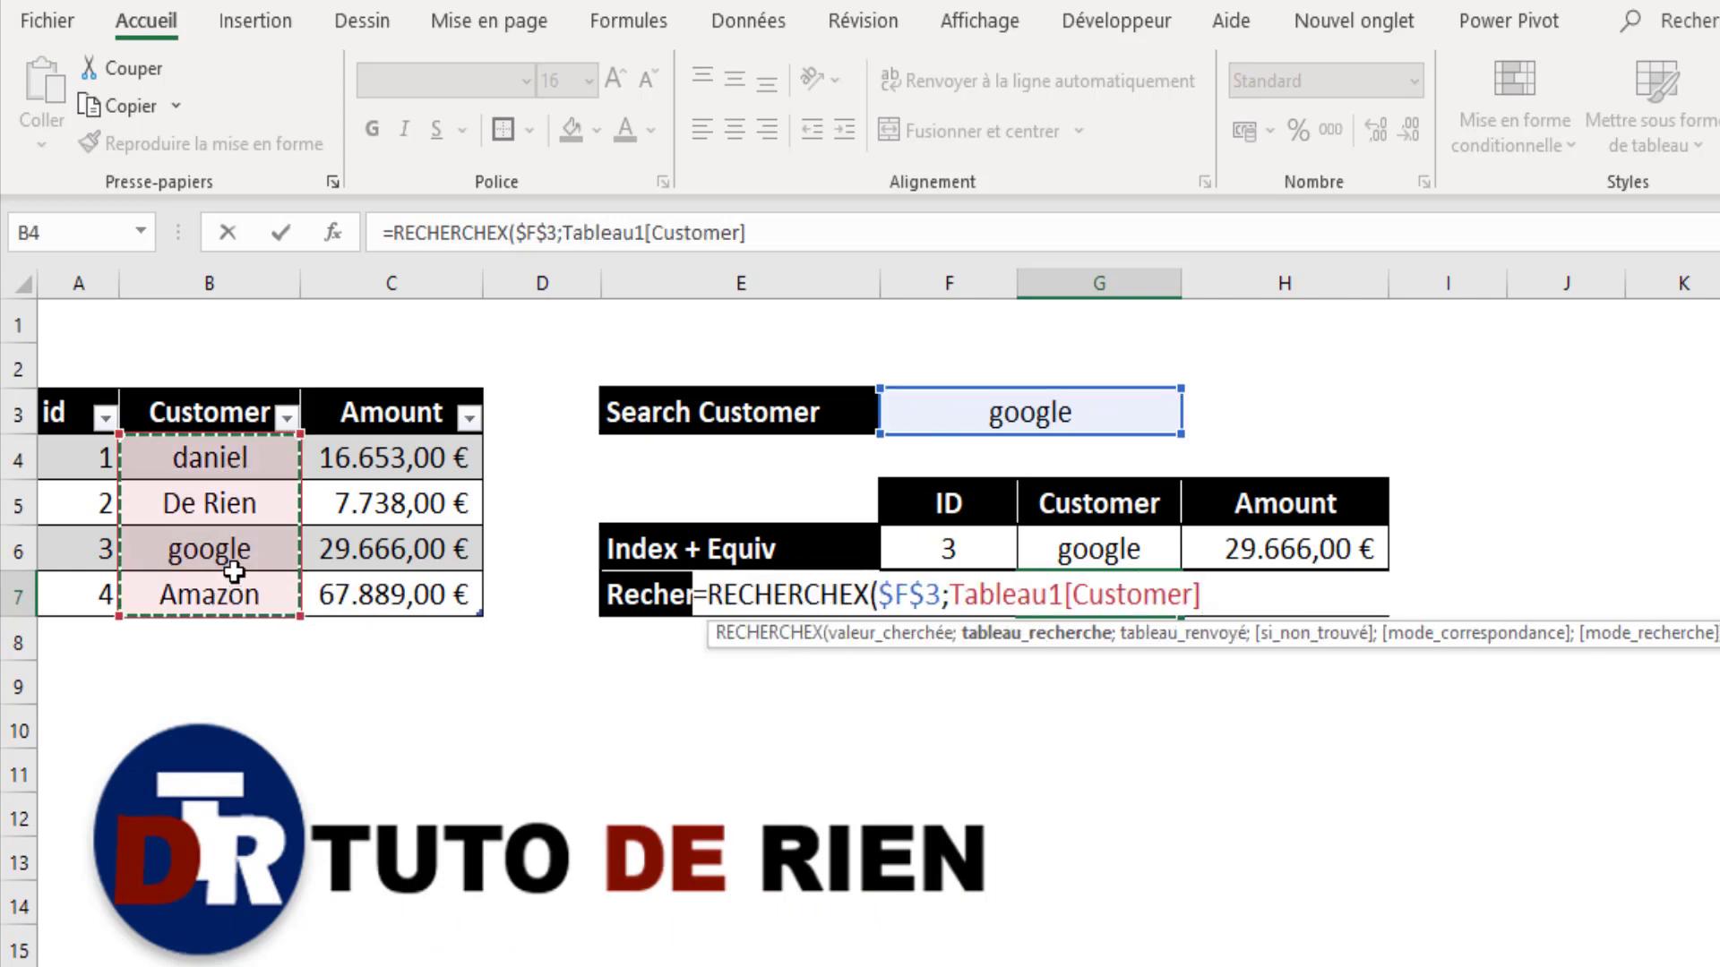
type(";")
left_click_drag(234, 460, 213, 594)
type(")")
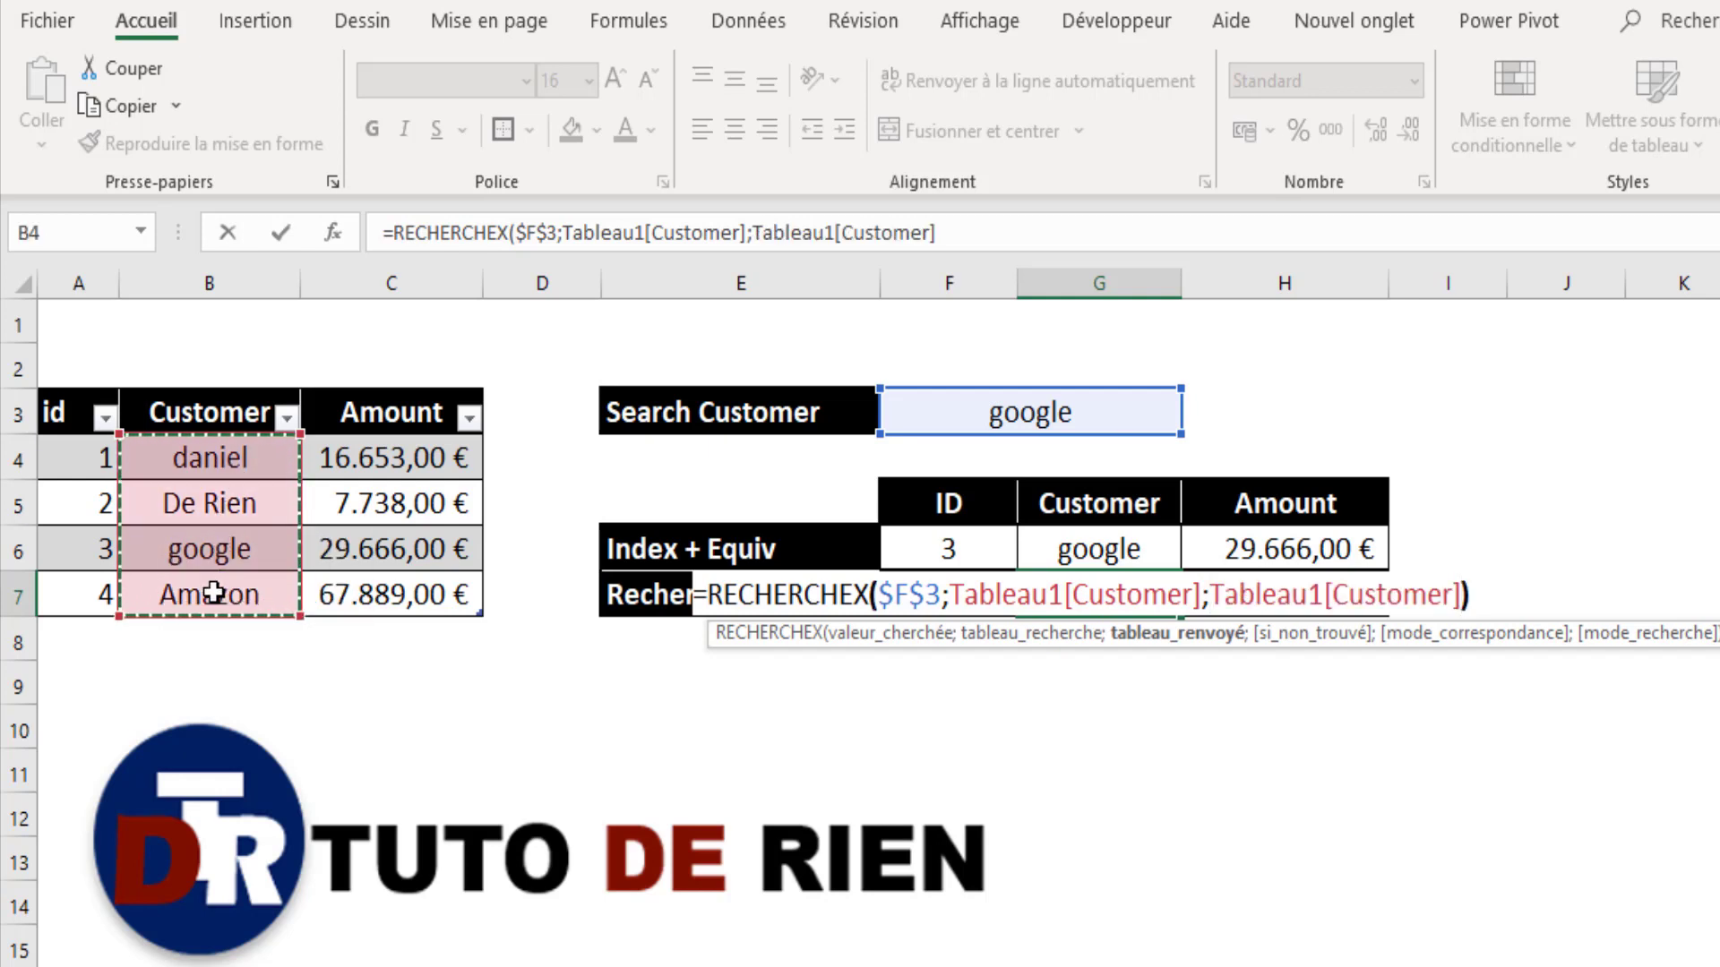
key("Return")
left_click(1265, 594)
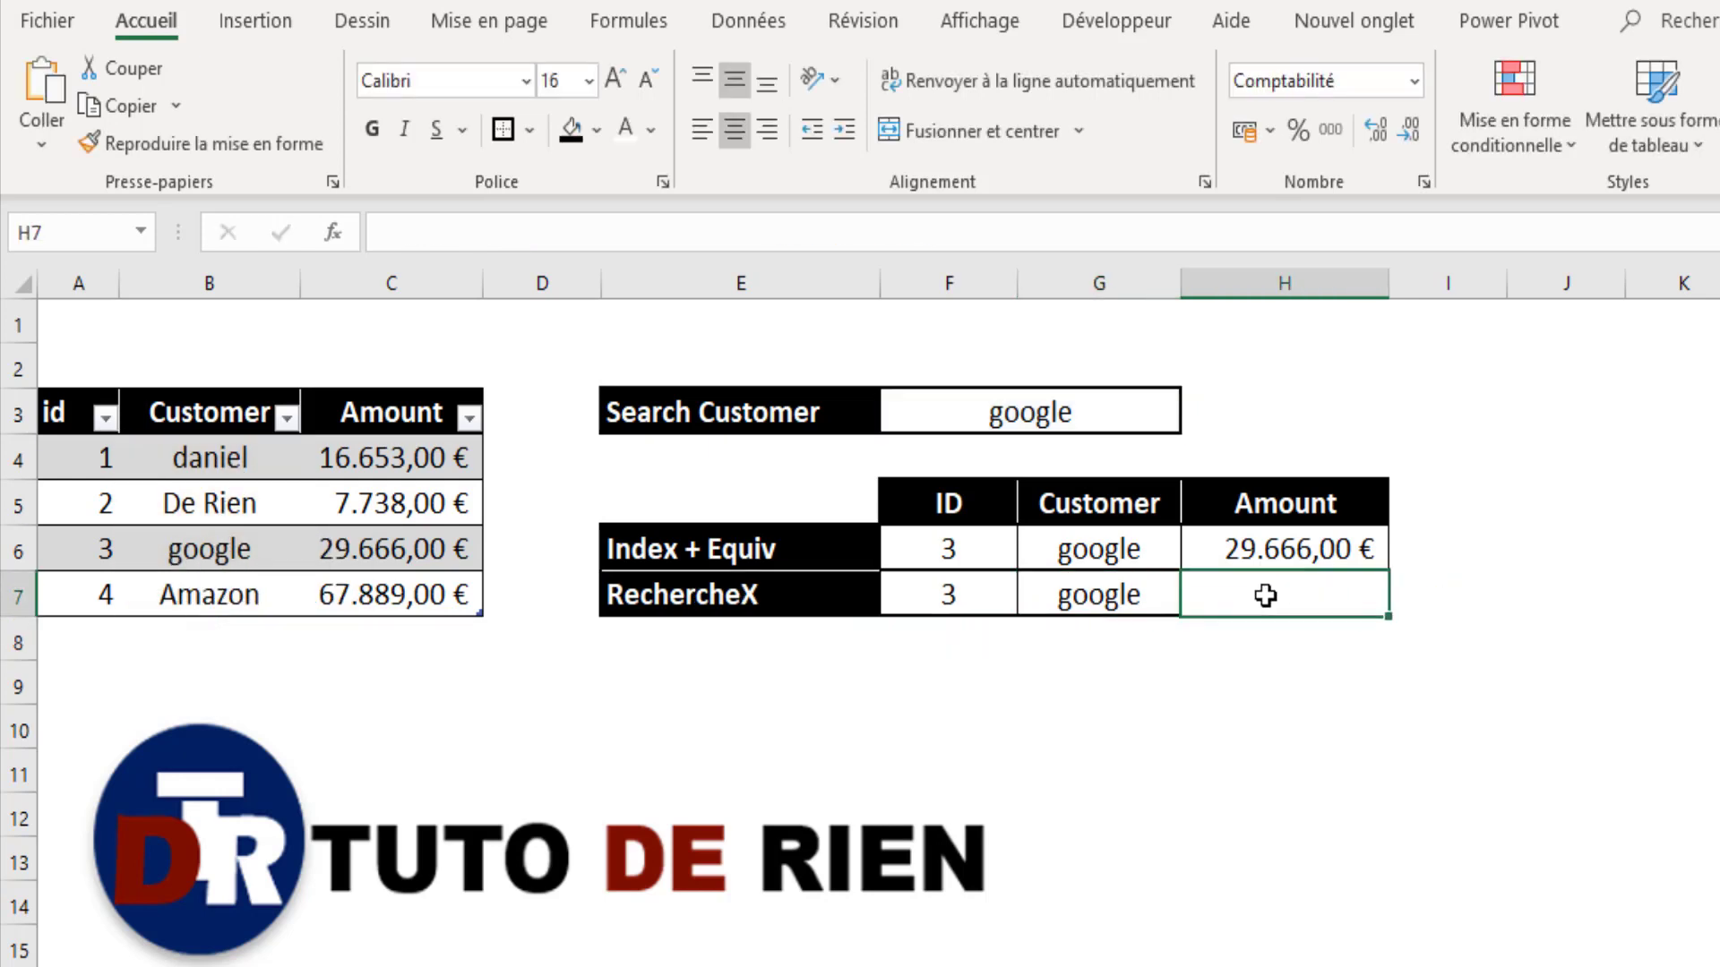
Step: Start a RECHERCHEX formula in H7 with the absolute reference $F$3 as the lookup value
type("=rech")
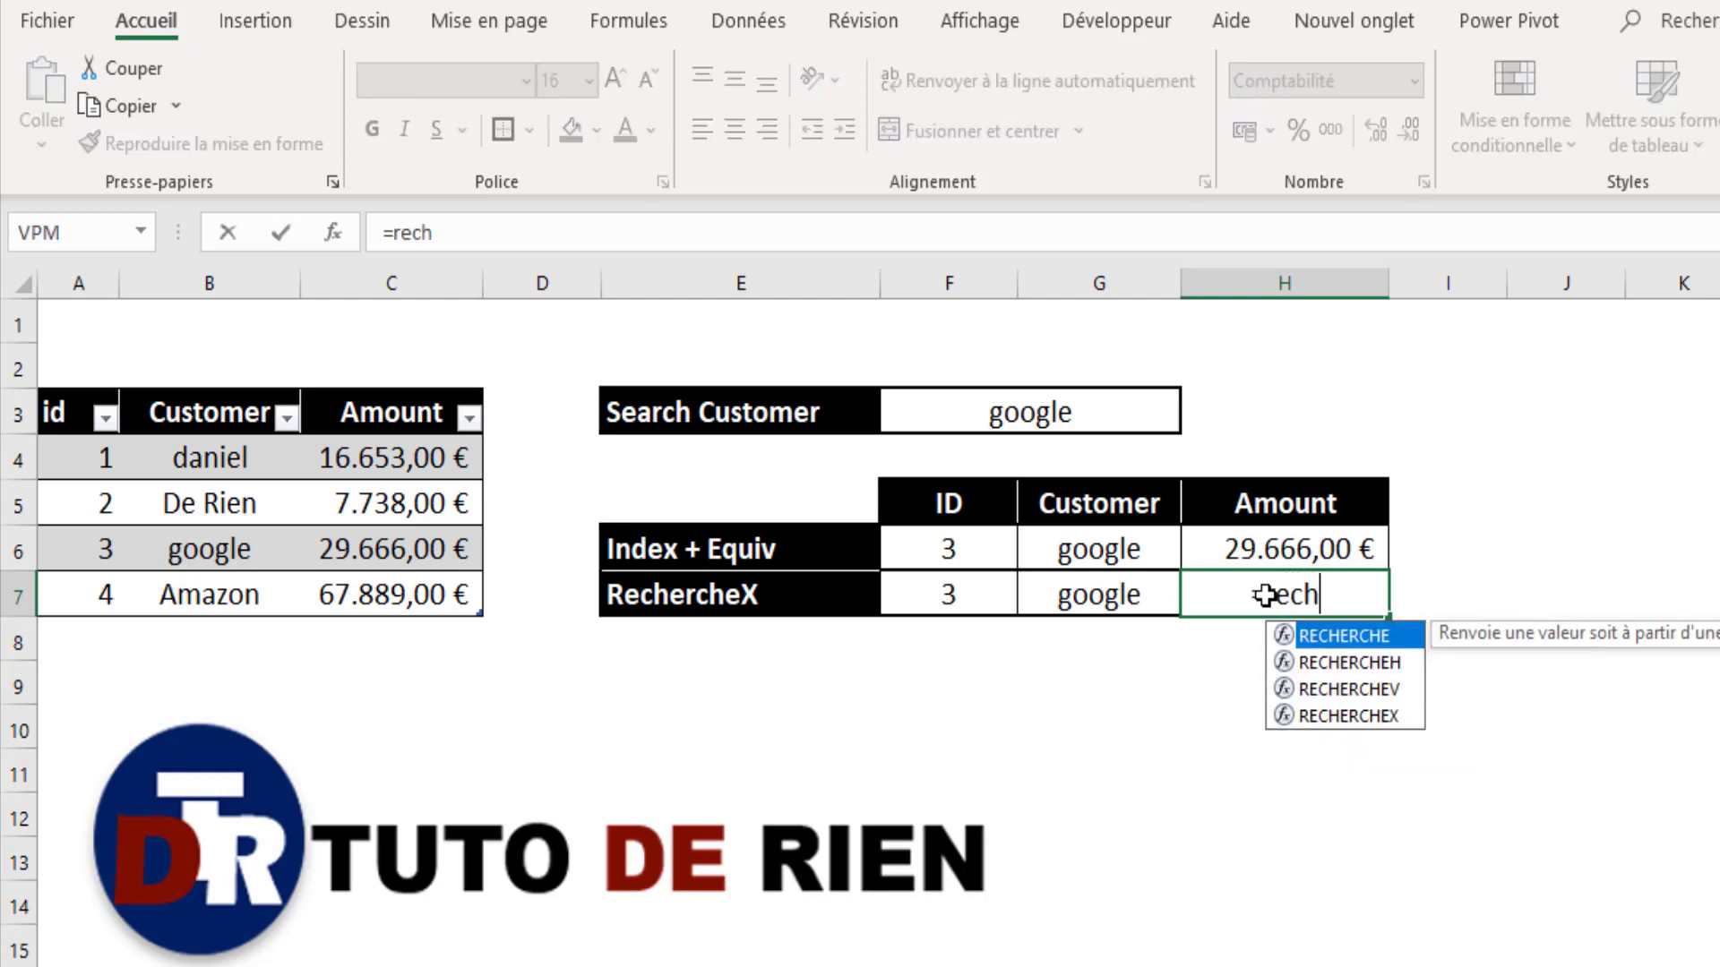
key("Down")
key("Down")
key("Down")
key("Tab")
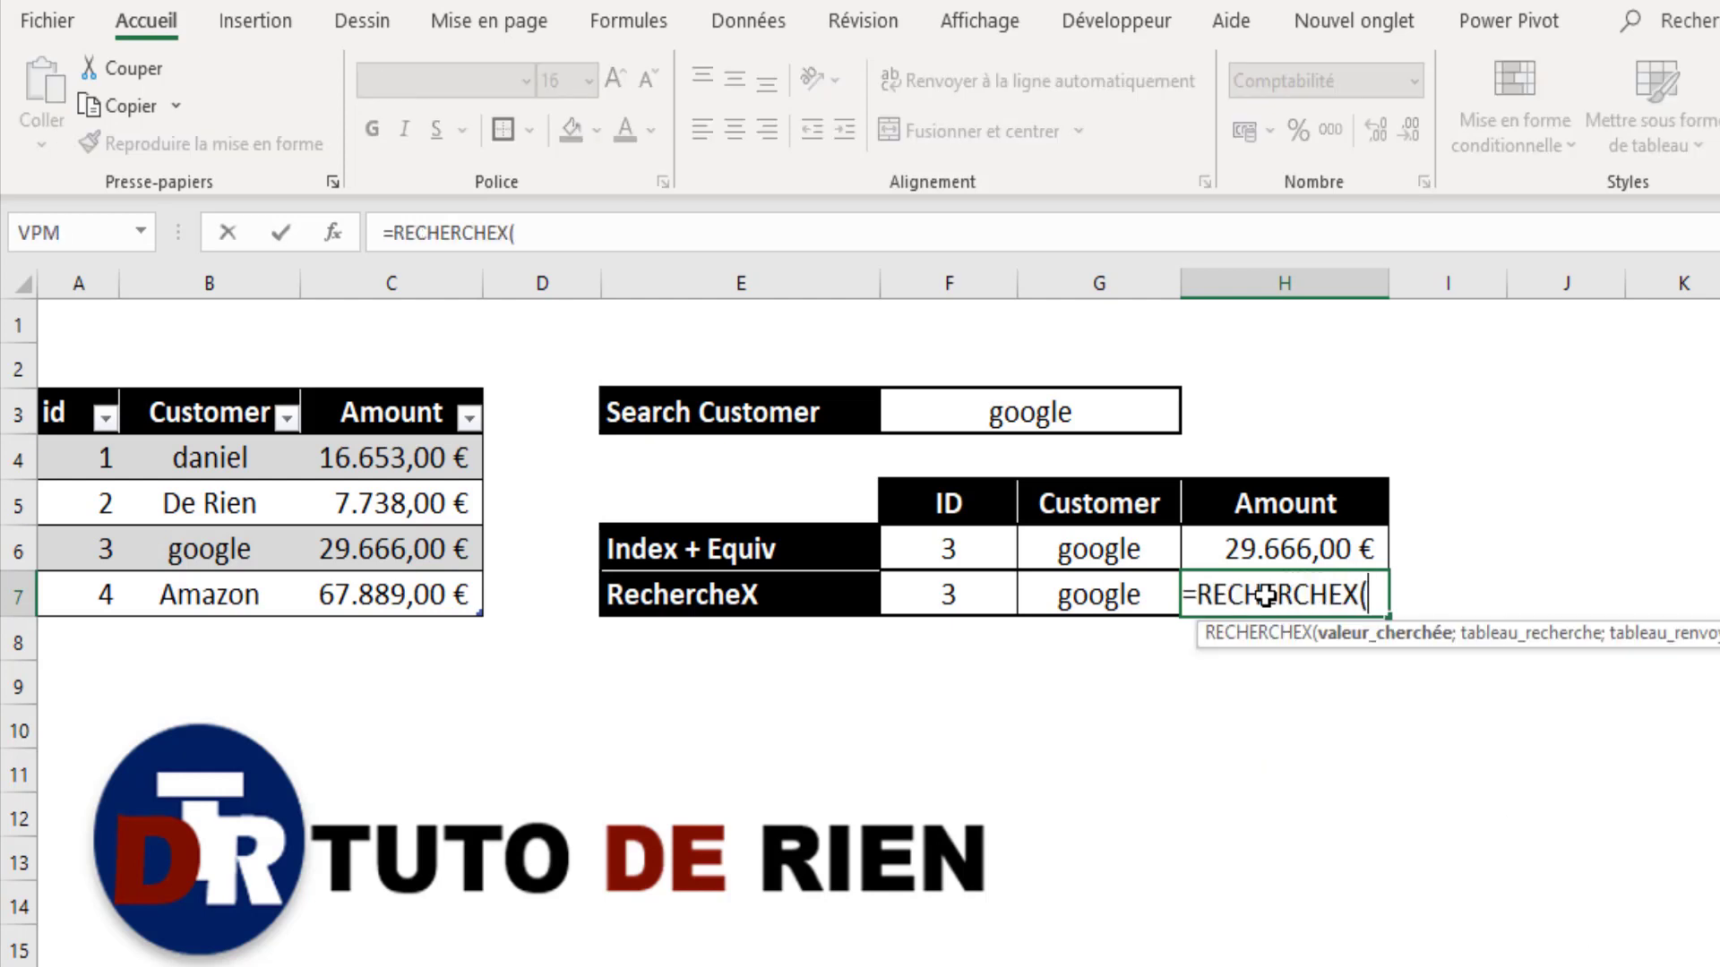
left_click(992, 415)
key("F4")
Step: Complete the H7 formula with Tableau1[Customer] as the search array and Tableau1[Amount] as the return array
type(";")
left_click_drag(215, 461, 223, 602)
type(";")
left_click_drag(344, 473, 363, 609)
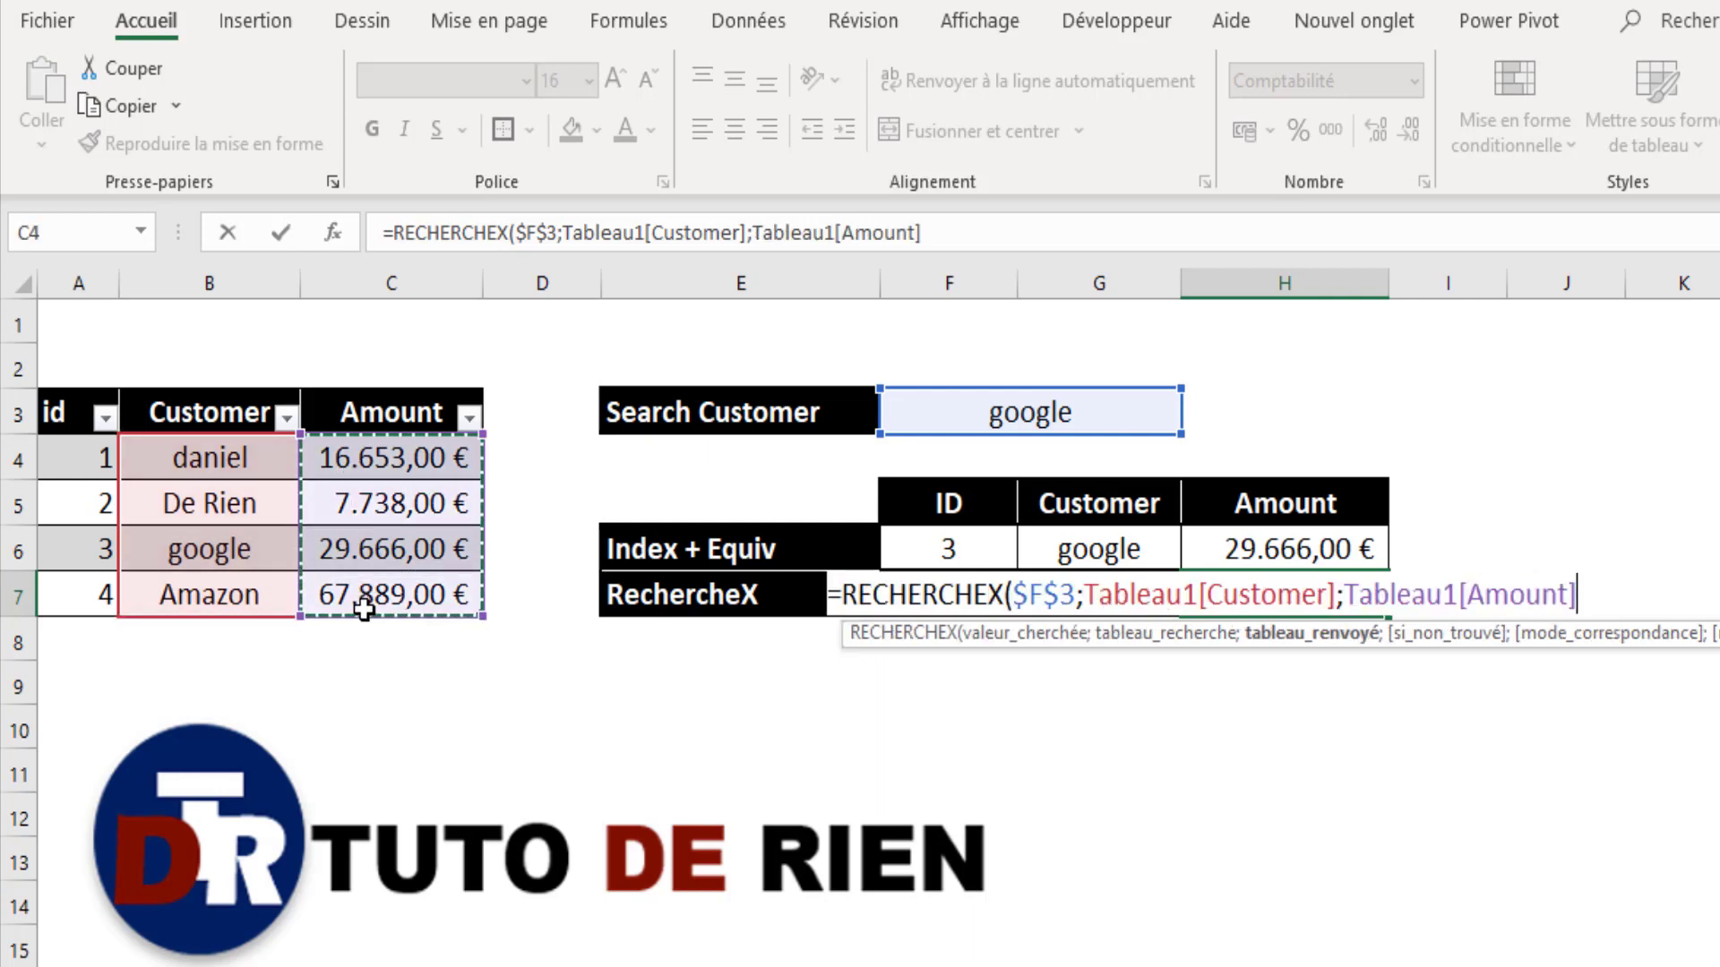
type(")")
key("Return")
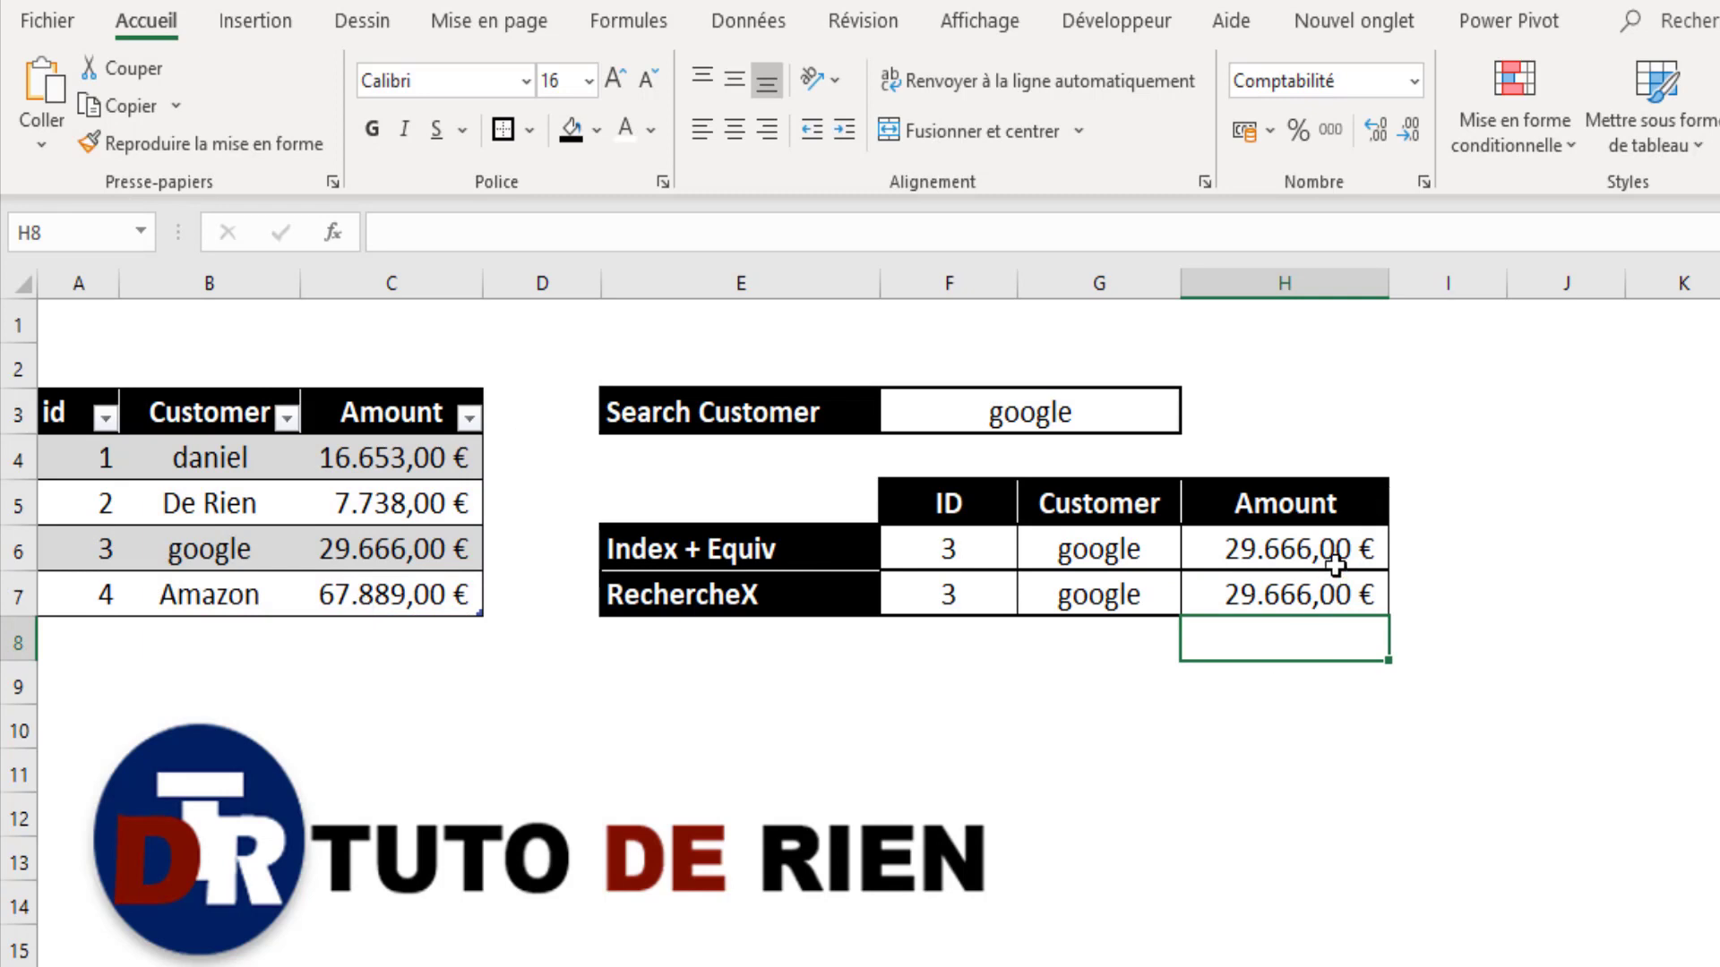
Step: Copy the INDEX + EQUIV formula from H6 into K3 as plain text, prefixed with an apostrophe
left_click(1334, 555)
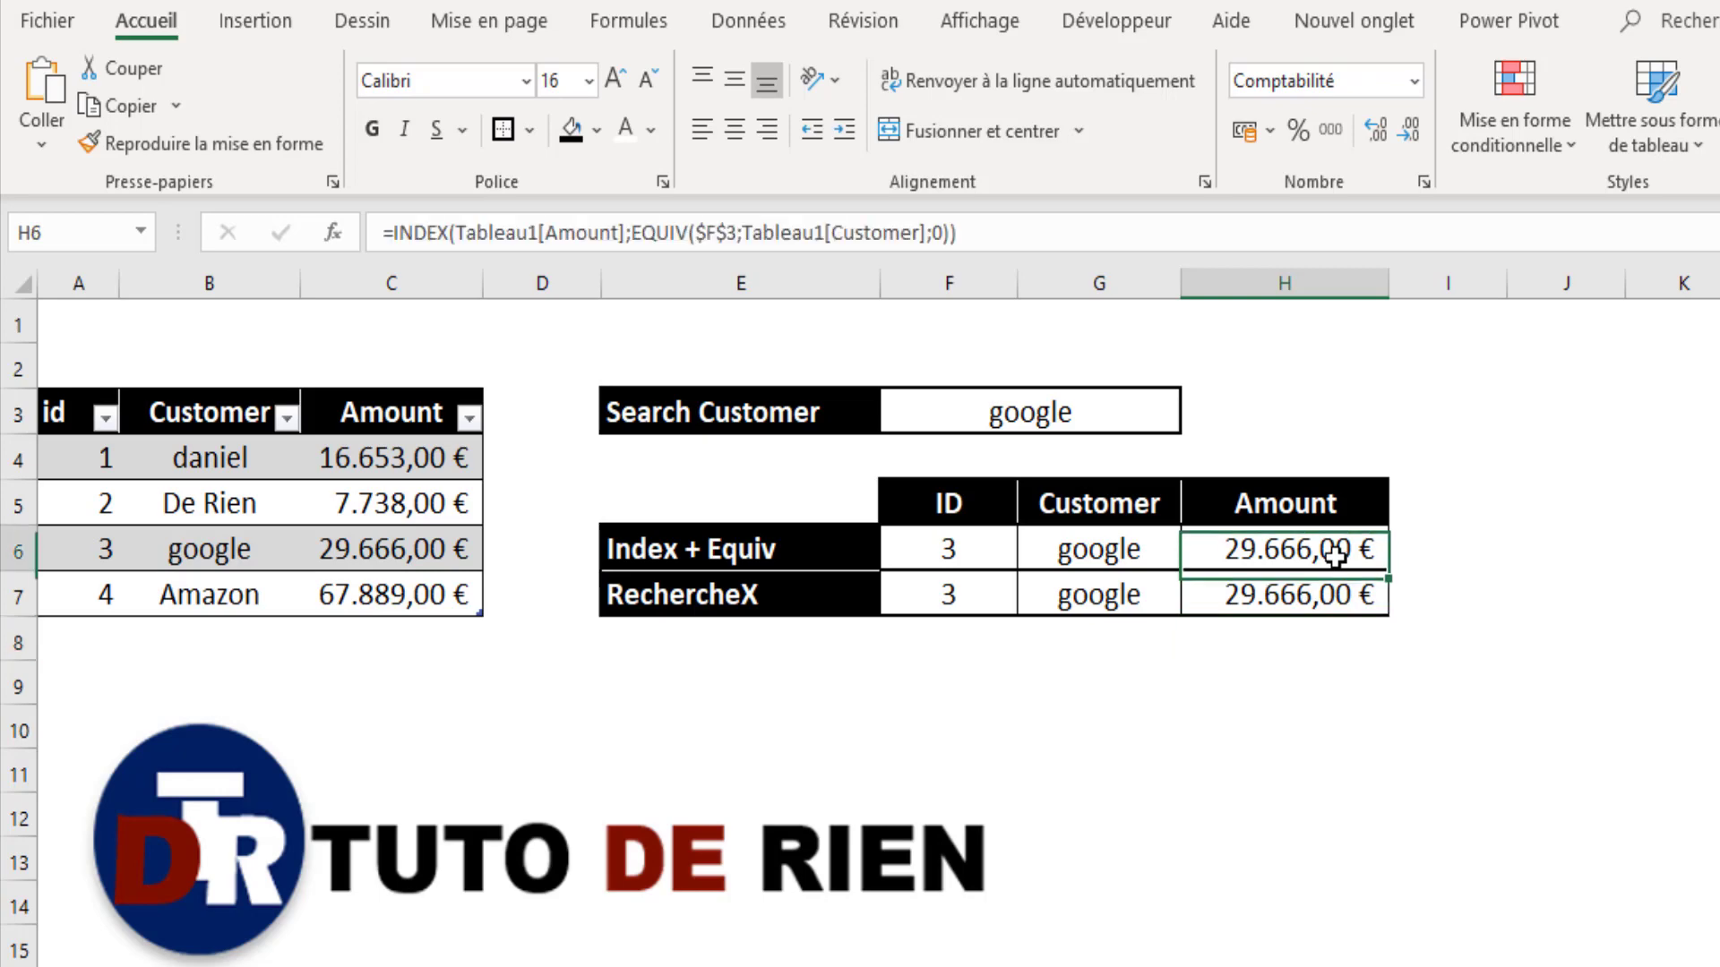
left_click(964, 234)
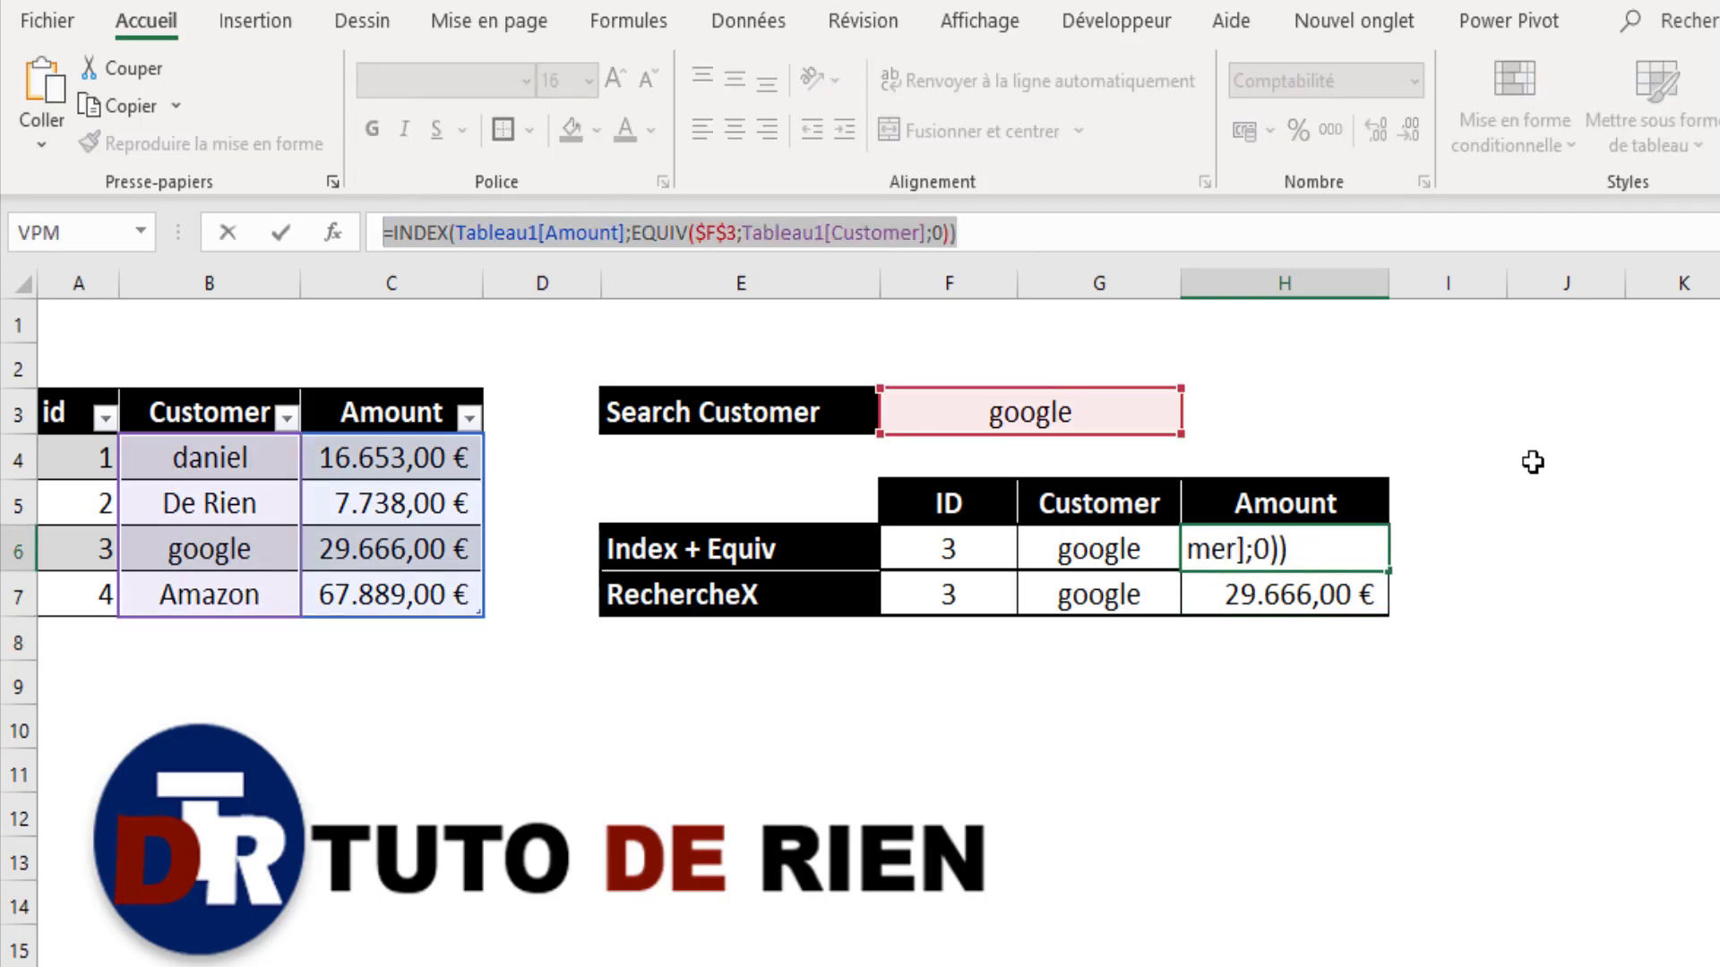
left_click(1605, 417)
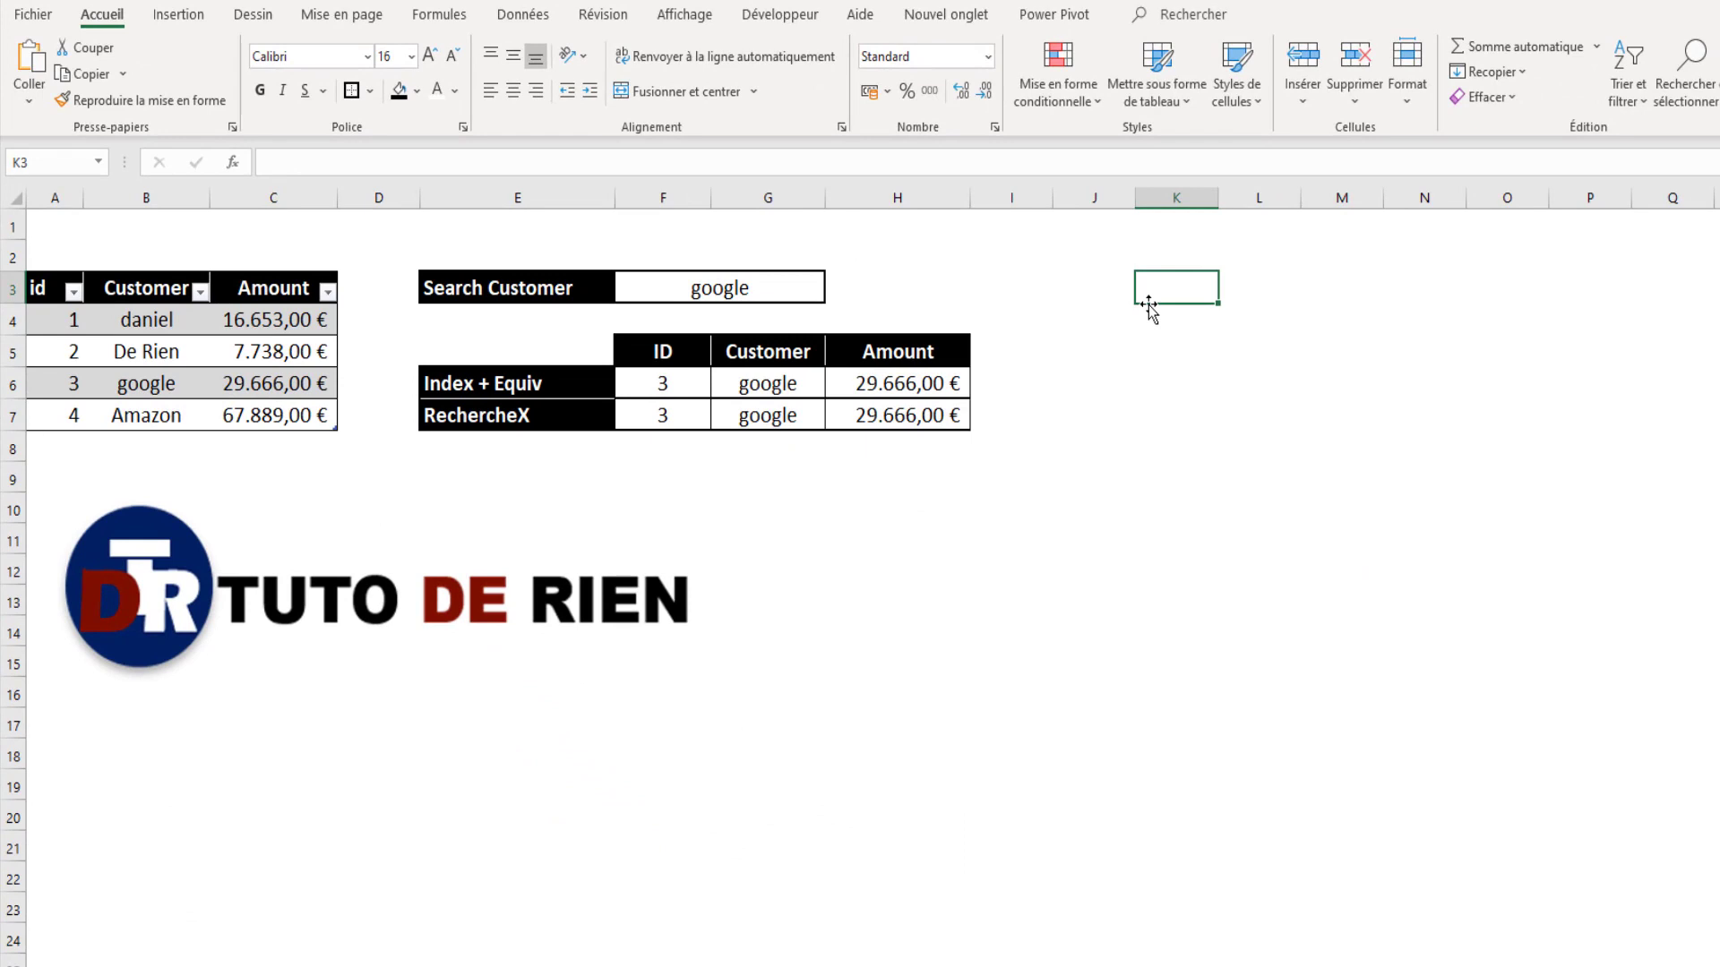
type("'")
type("=INDEX(Tableau1[Amount];EQUIV($F$3;Tableau1[Customer];0))")
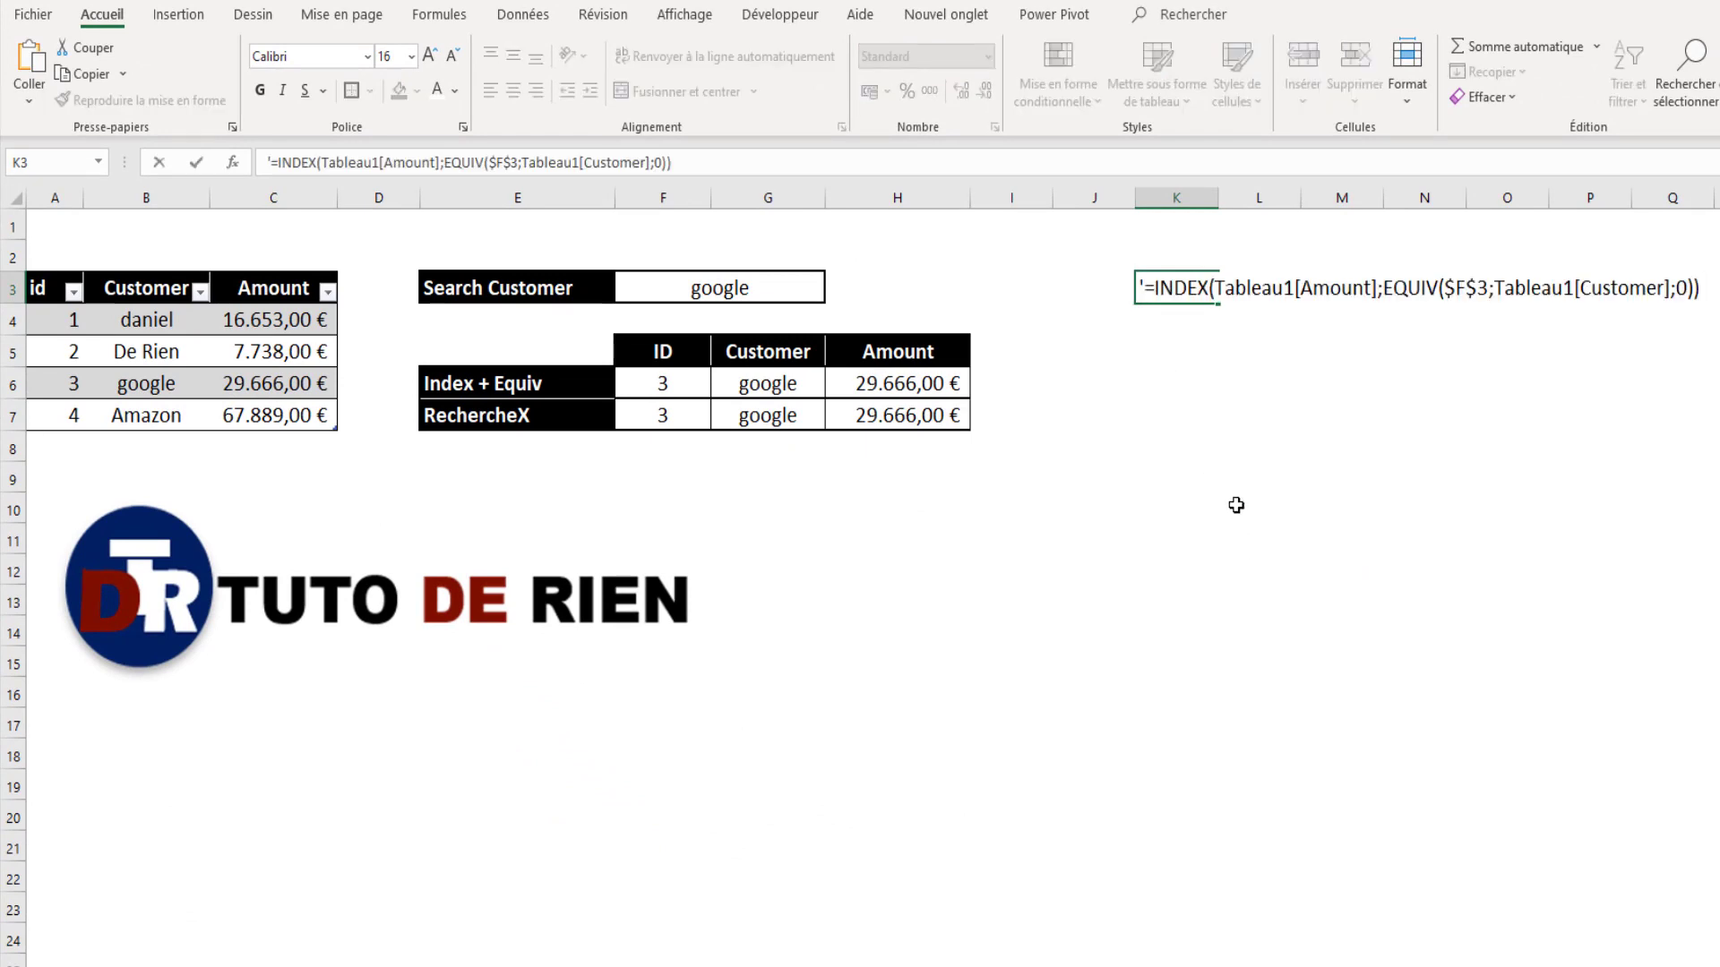
left_click(1188, 380)
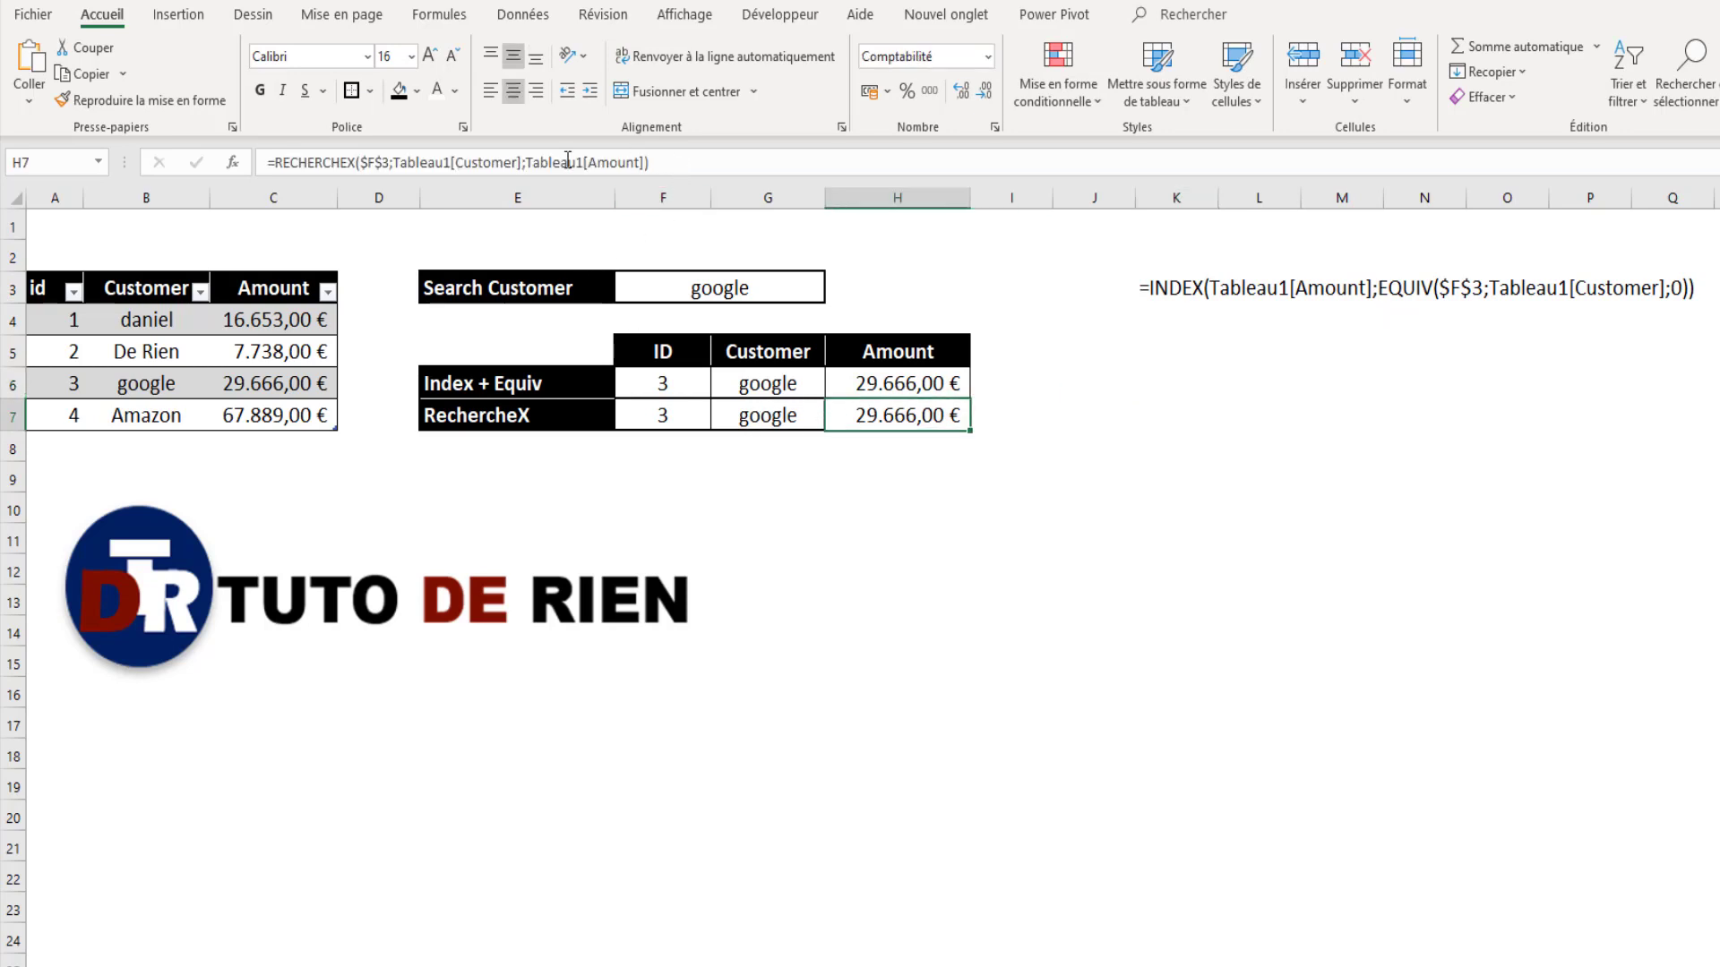
Step: Copy the RECHERCHEX formula from H7 into K4 as plain text, prefixed with an apostrophe
left_click_drag(649, 162, 230, 175)
key("ctrl+c")
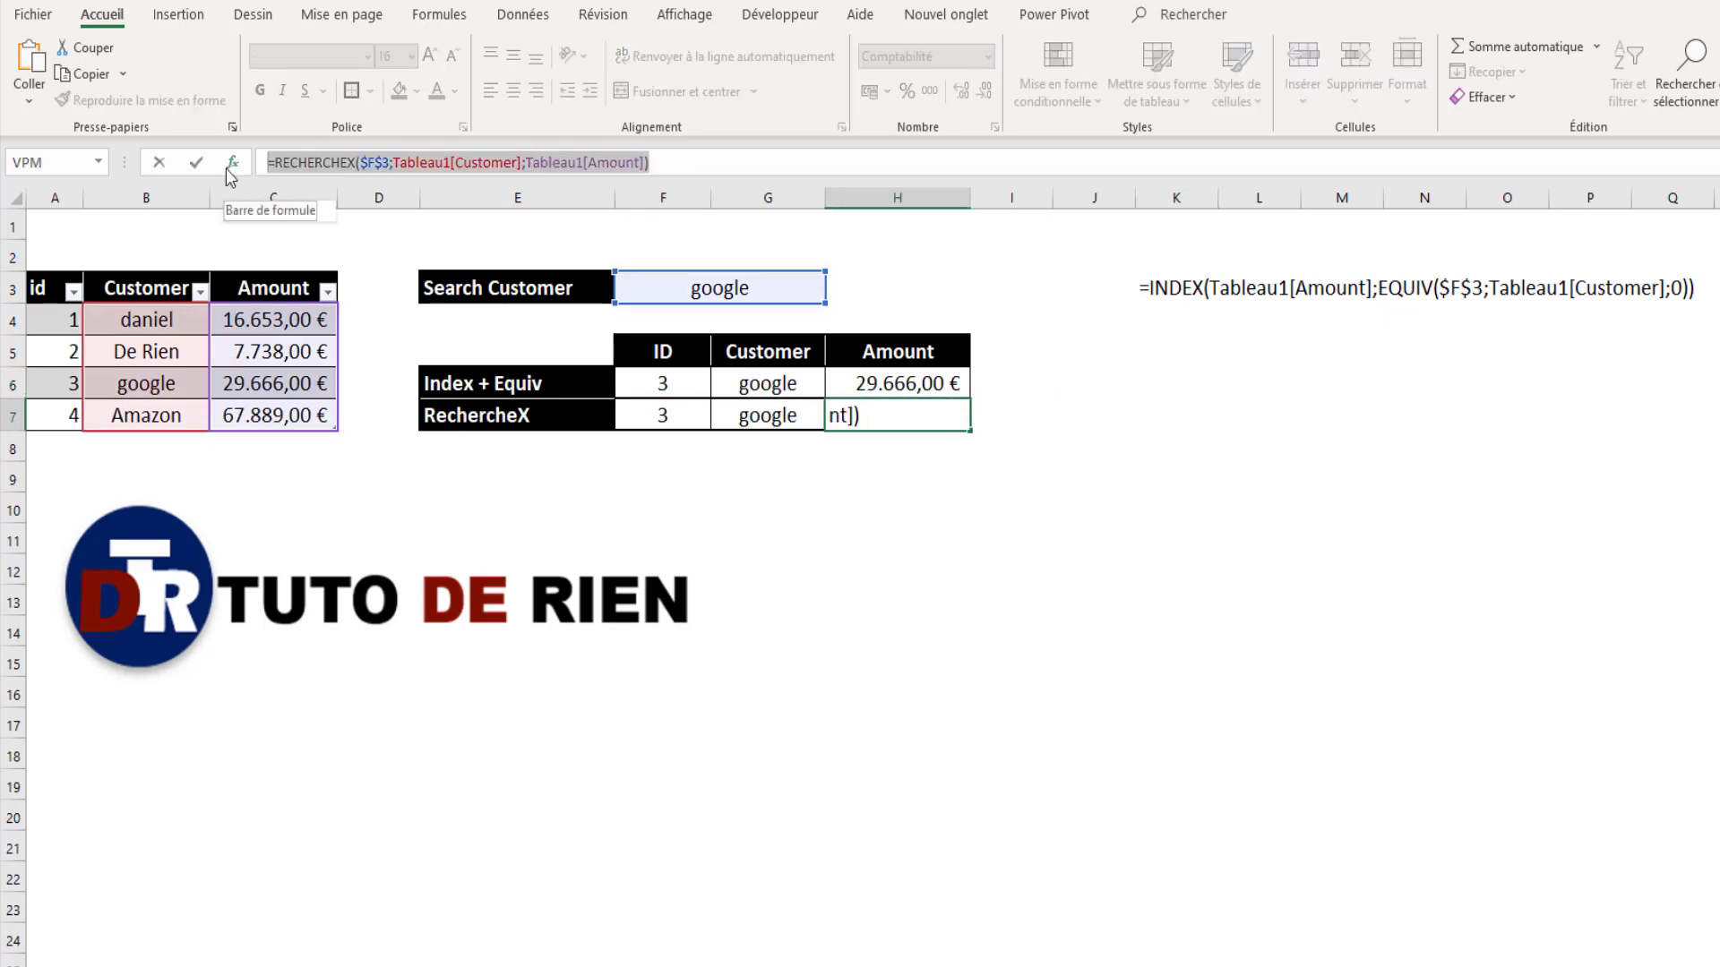
key("Escape")
left_click(1166, 338)
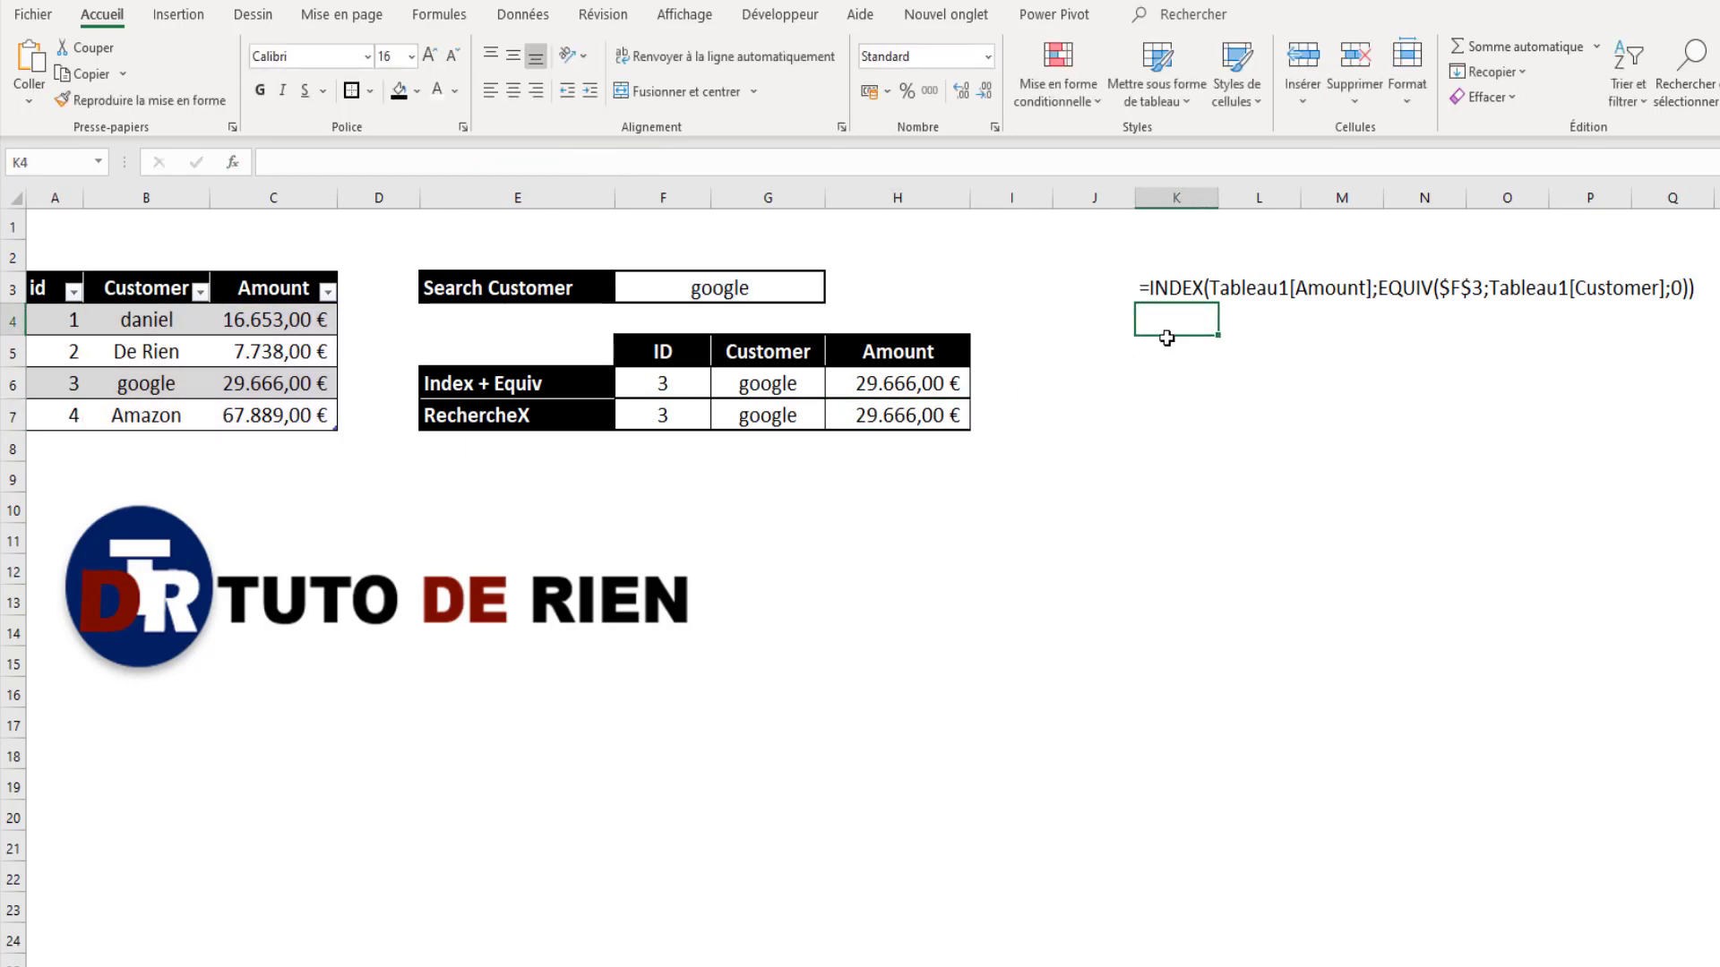
type("'")
key("ctrl+v")
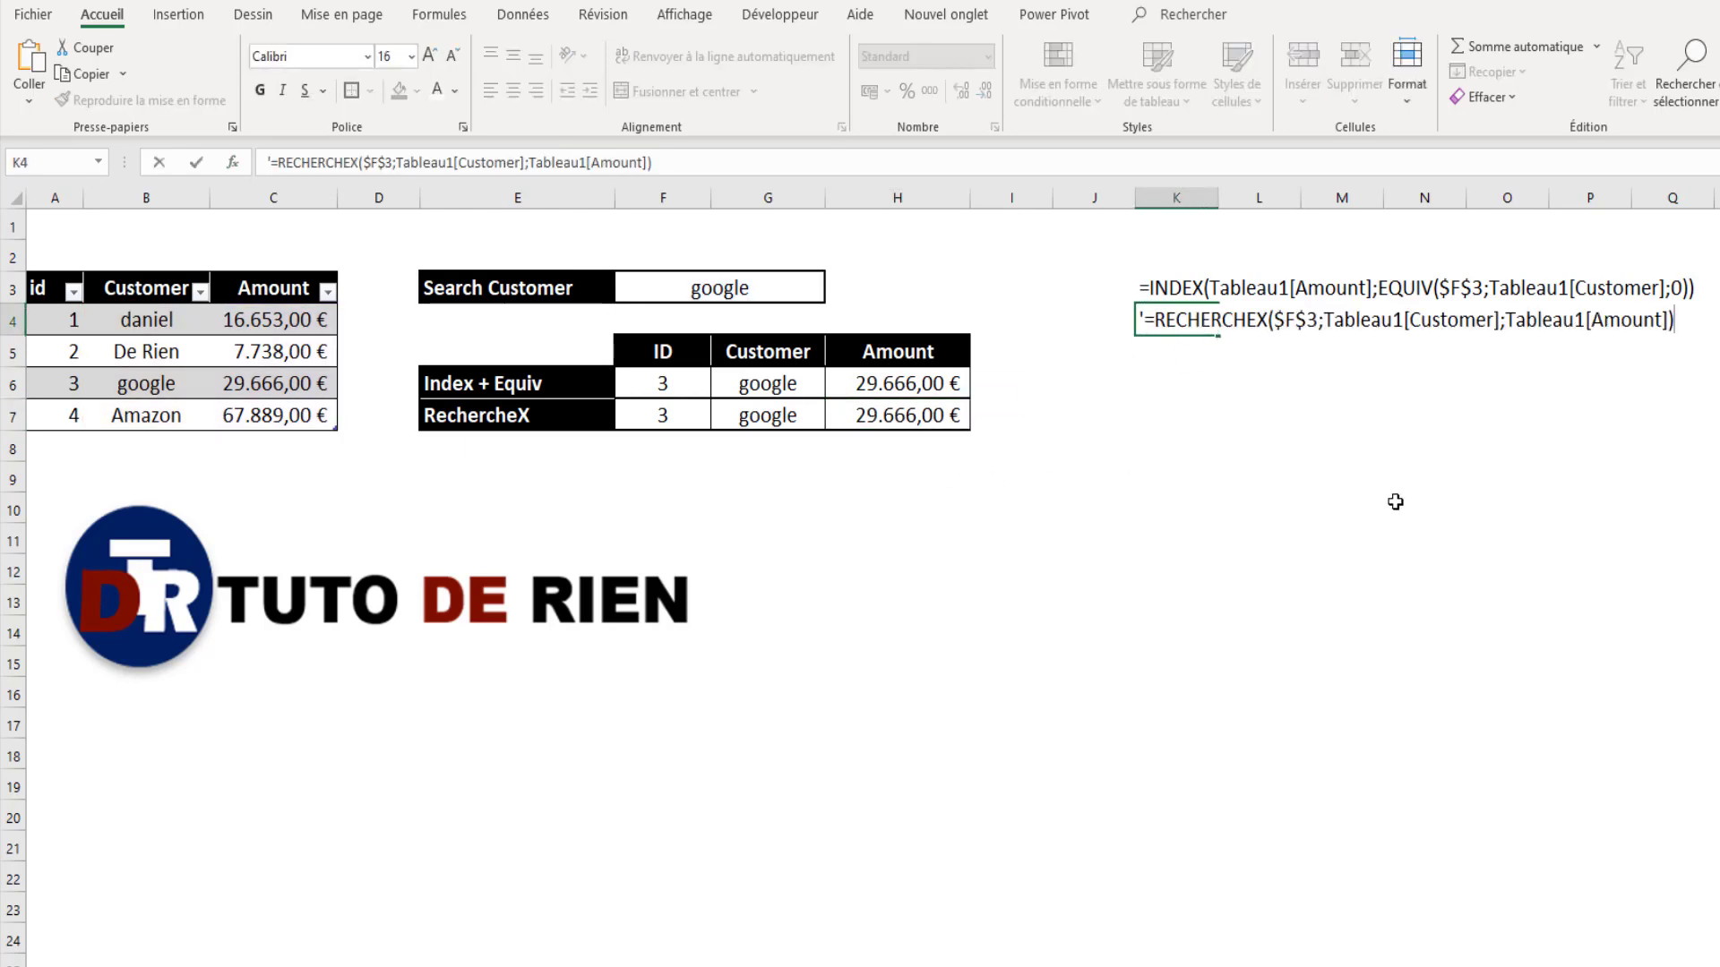
key("Return")
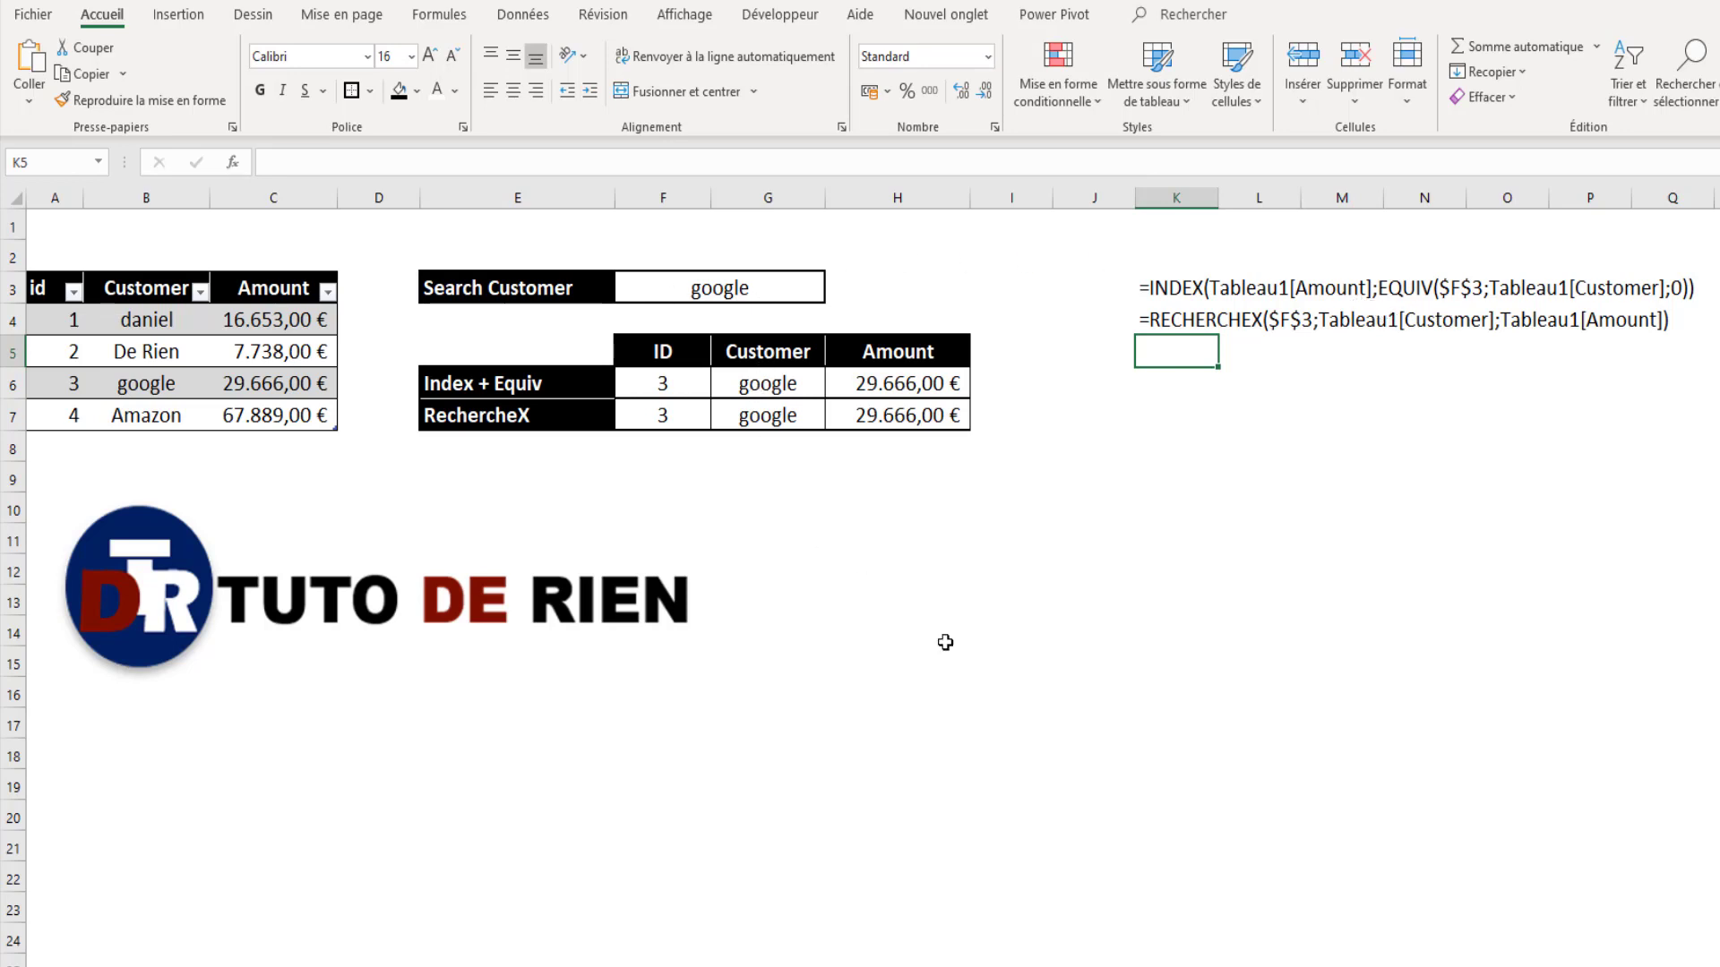
left_click(1298, 321)
left_click(1399, 333)
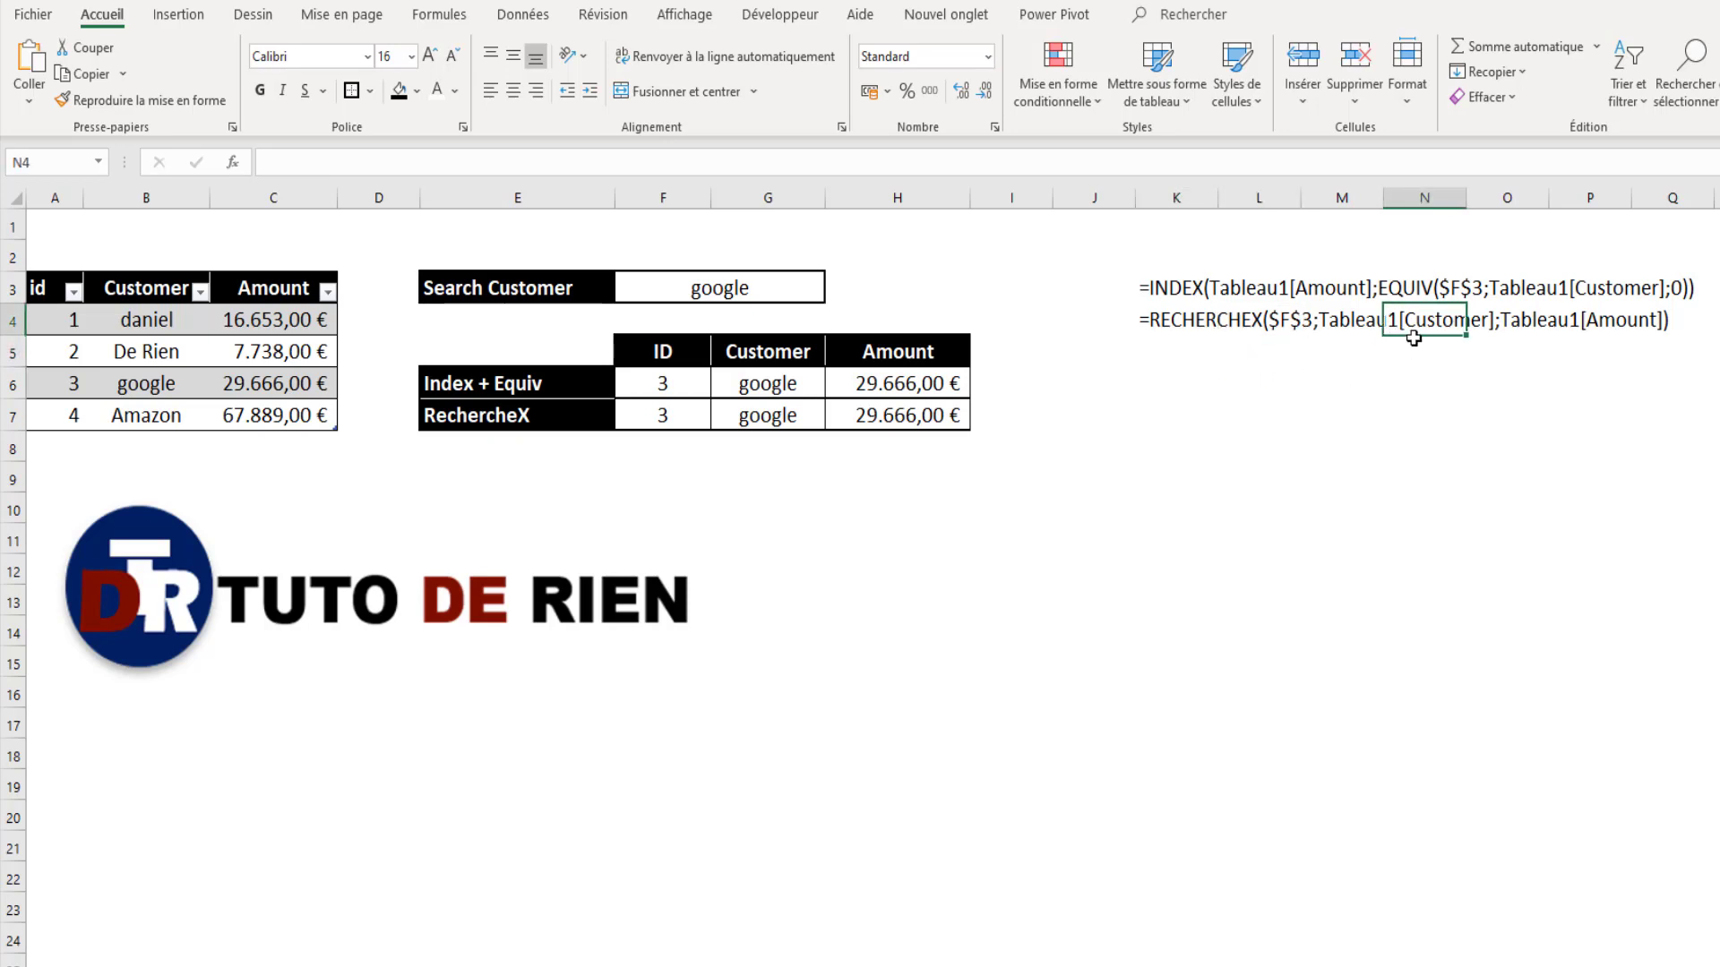
left_click(1560, 338)
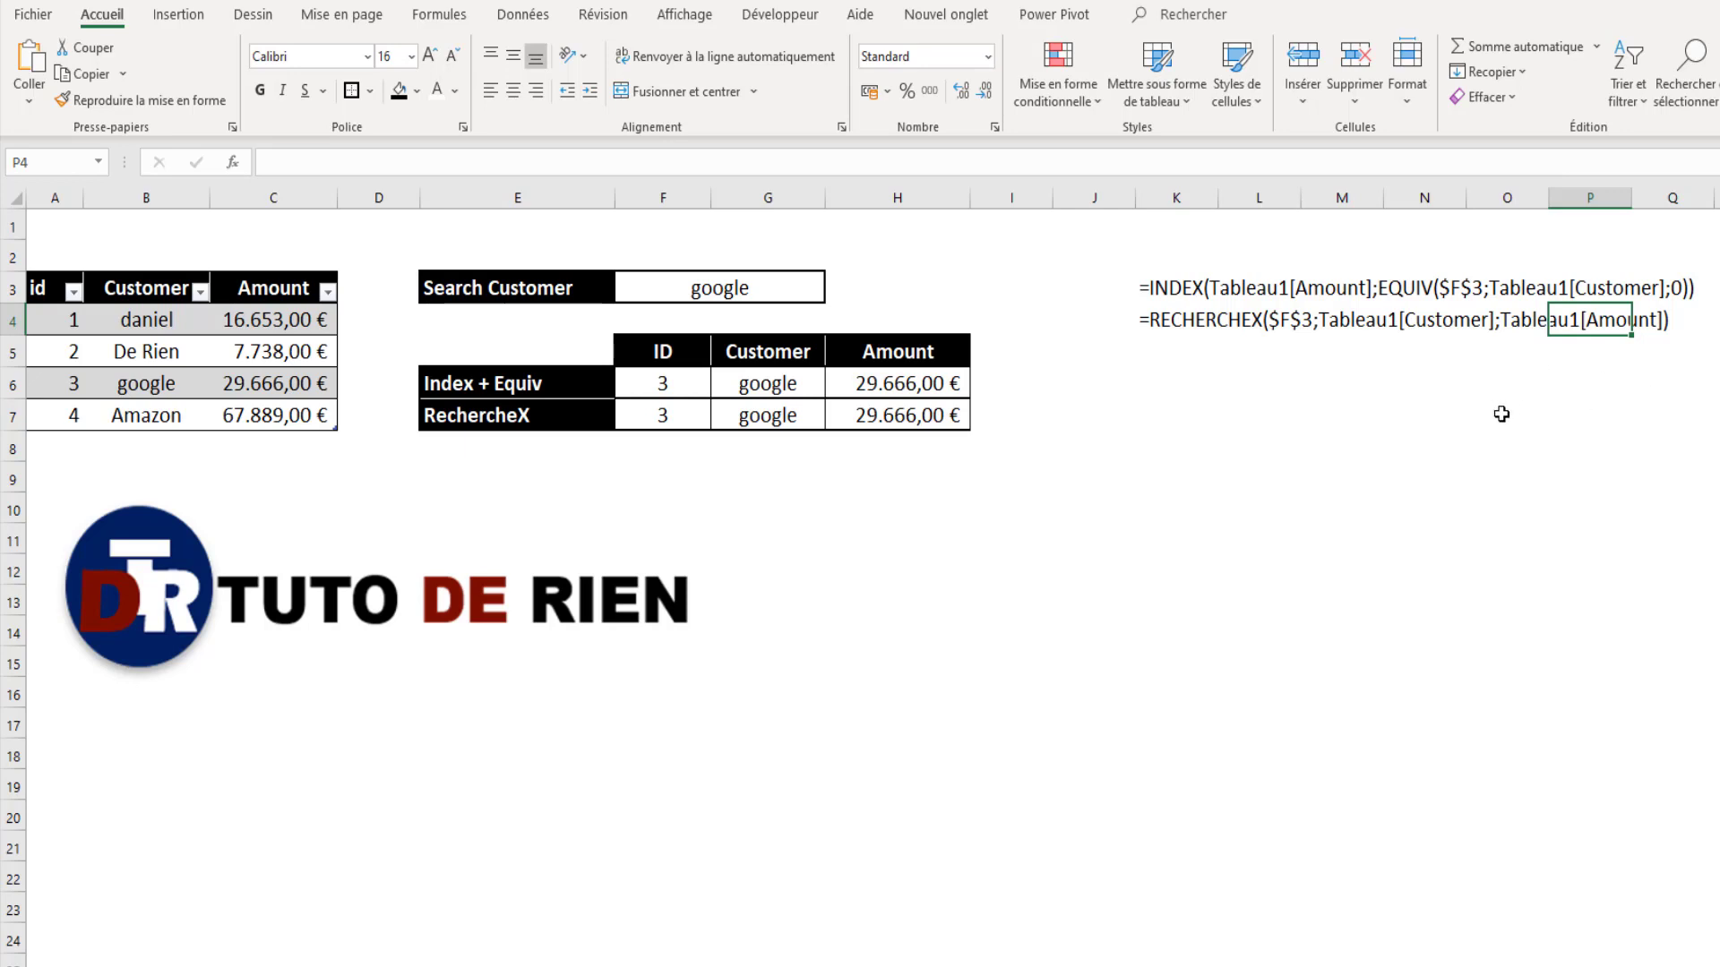
left_click(1186, 325)
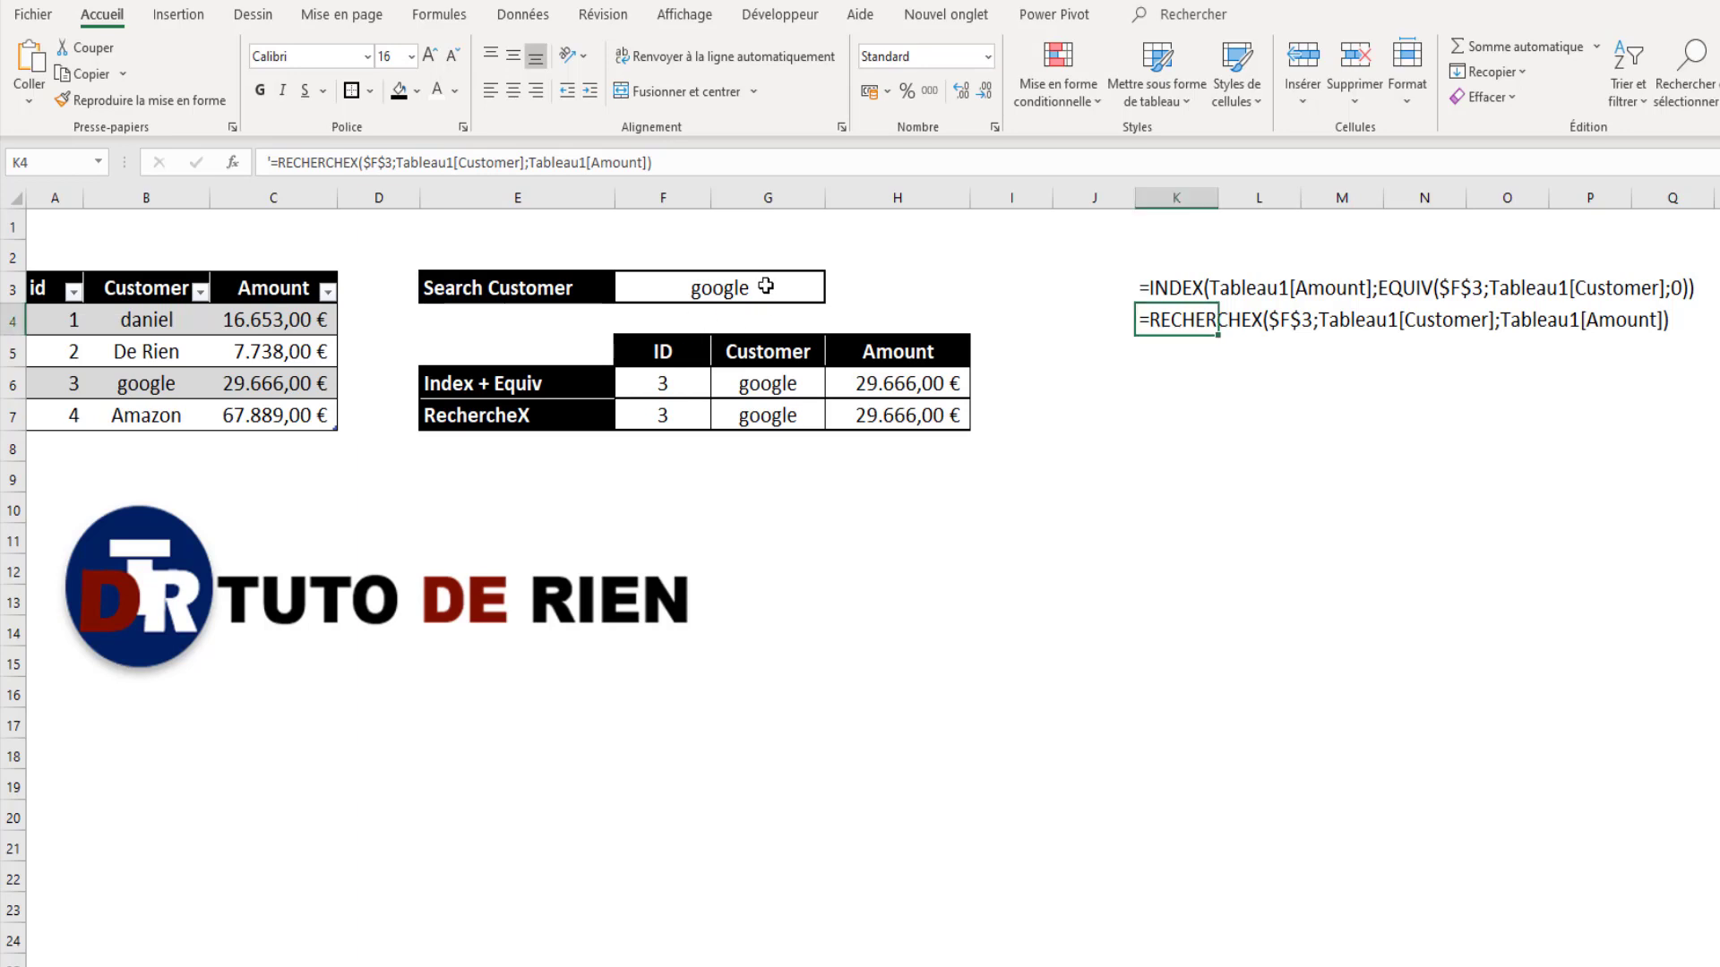
Step: Change the Search Customer value in F3 to the misspelled name "googl"
double_click(768, 287)
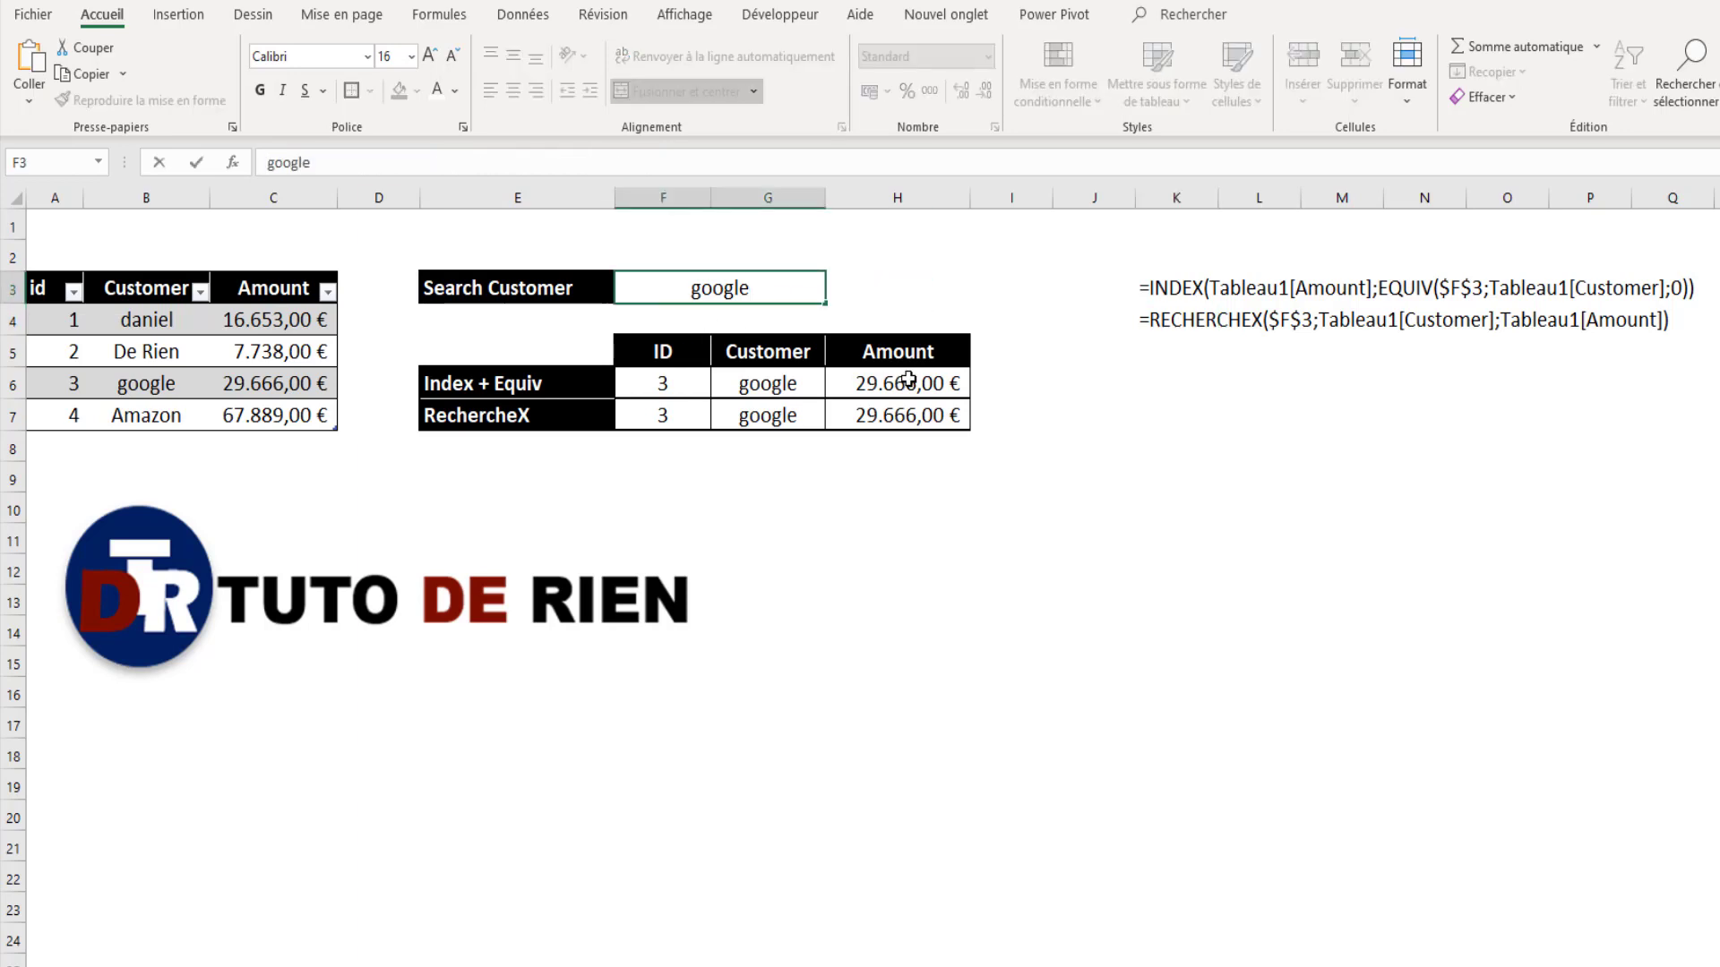
key("BackSpace")
key("Return")
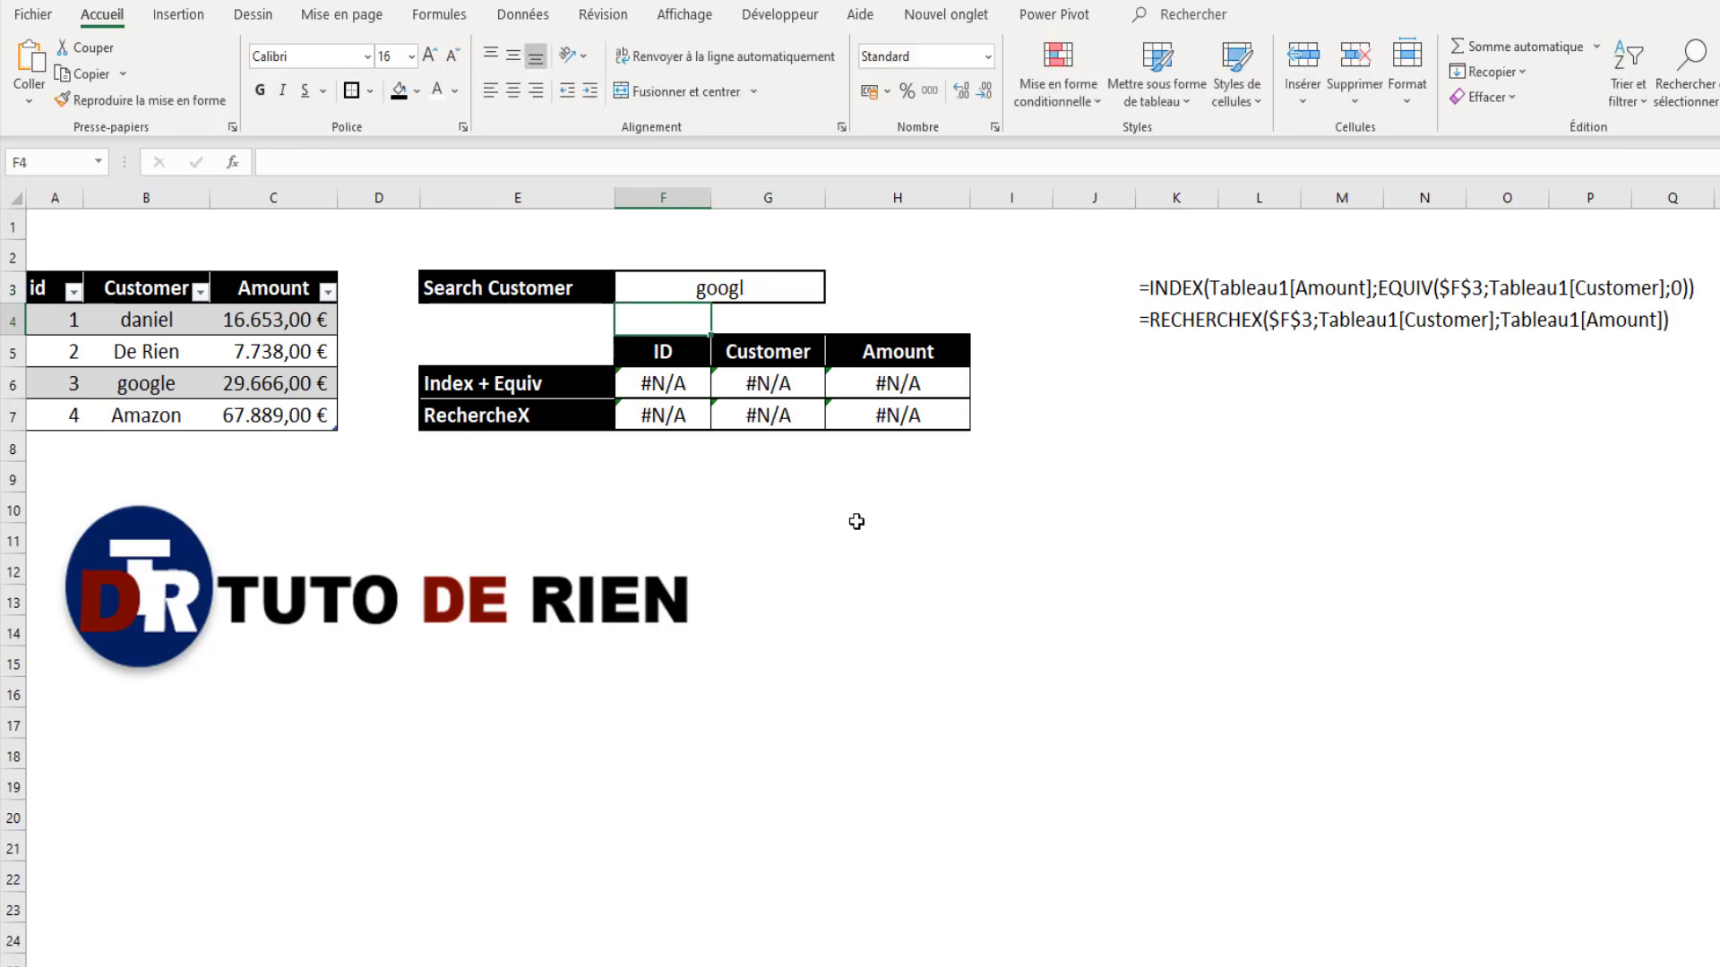
left_click(670, 387)
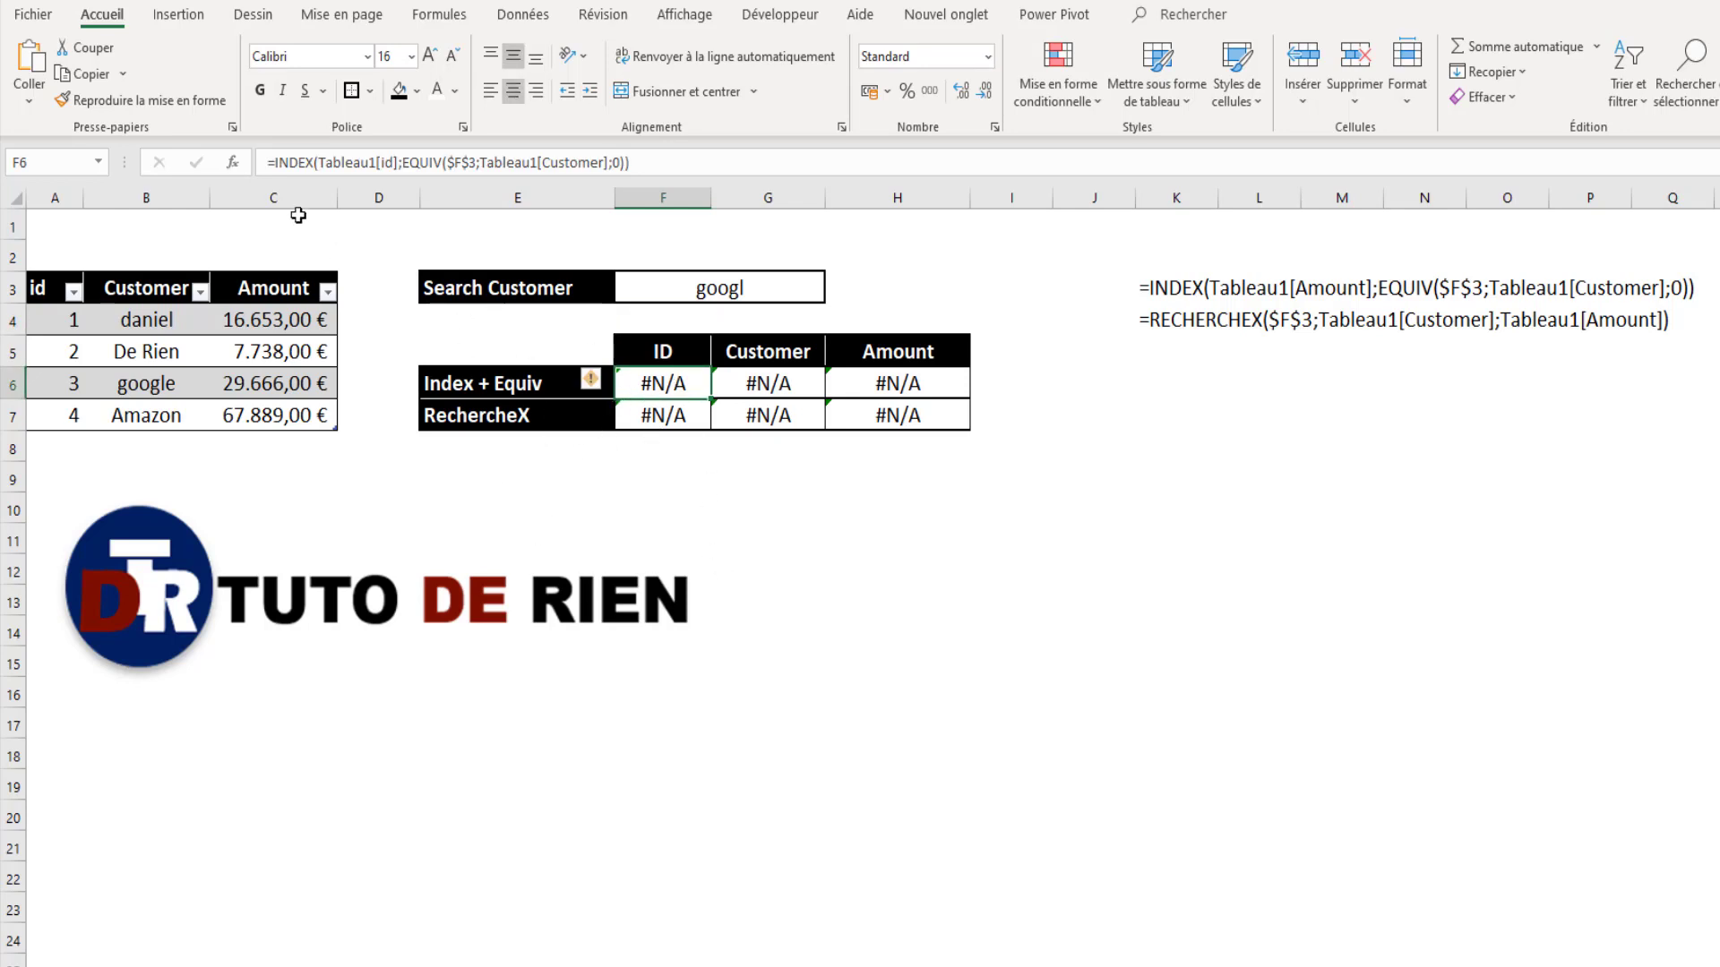
left_click(274, 162)
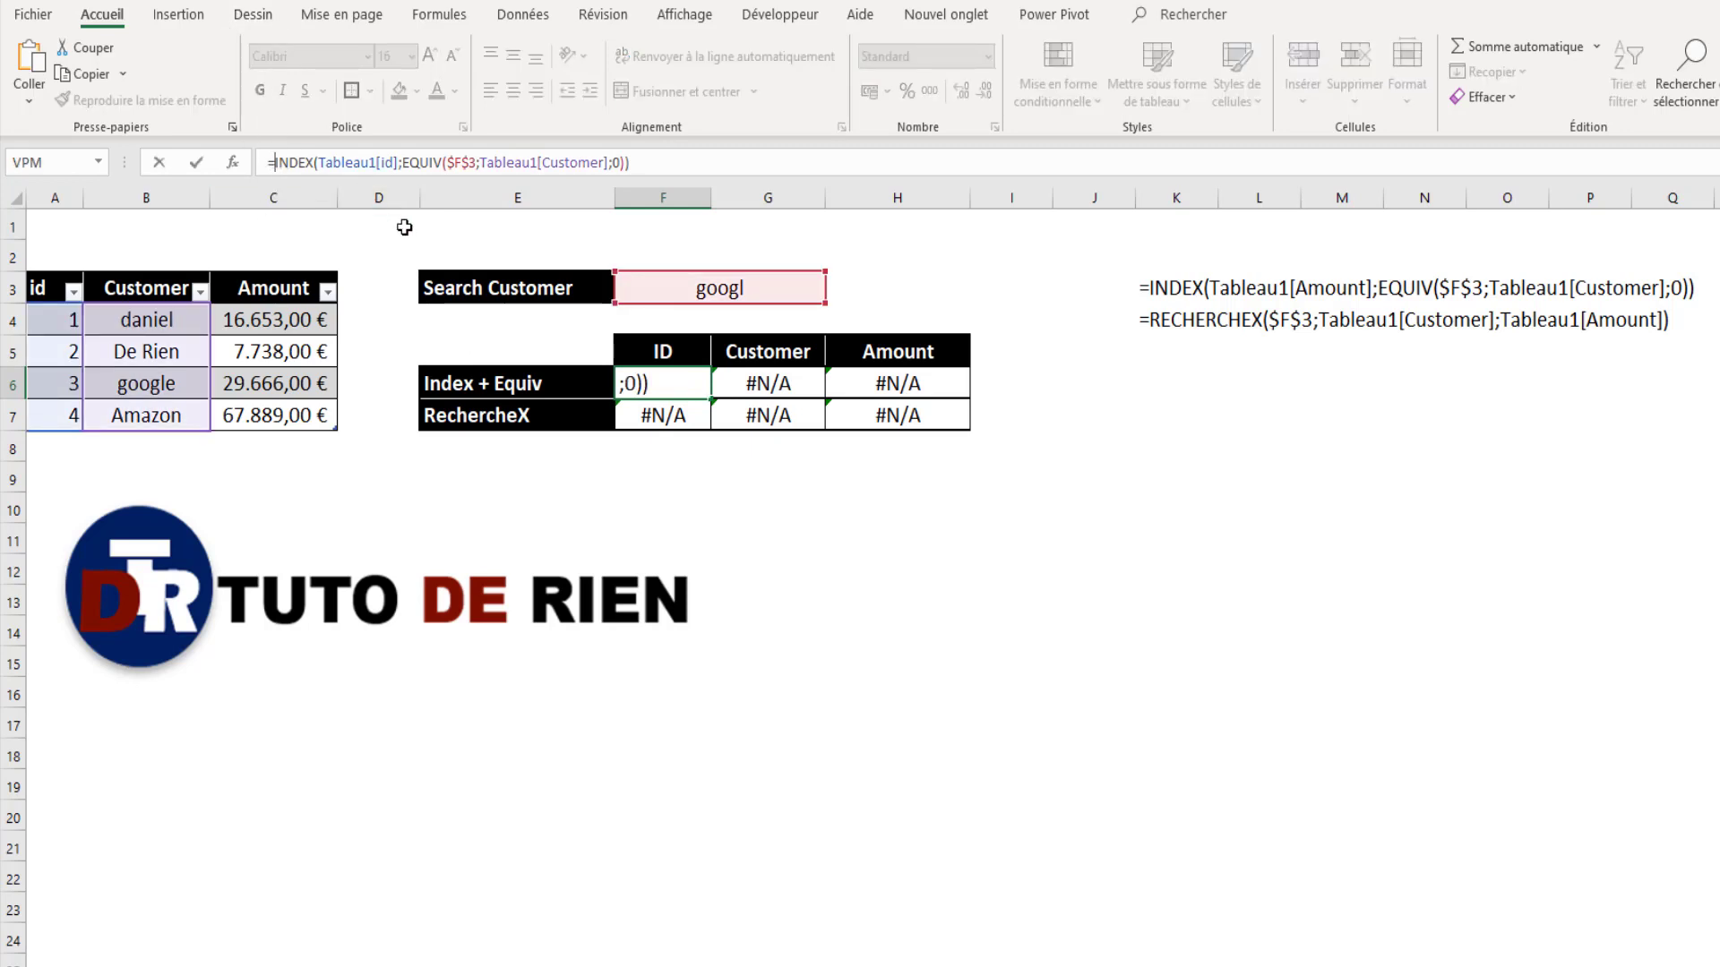
type("si")
key("Down")
key("Down")
key("Down")
key("Down")
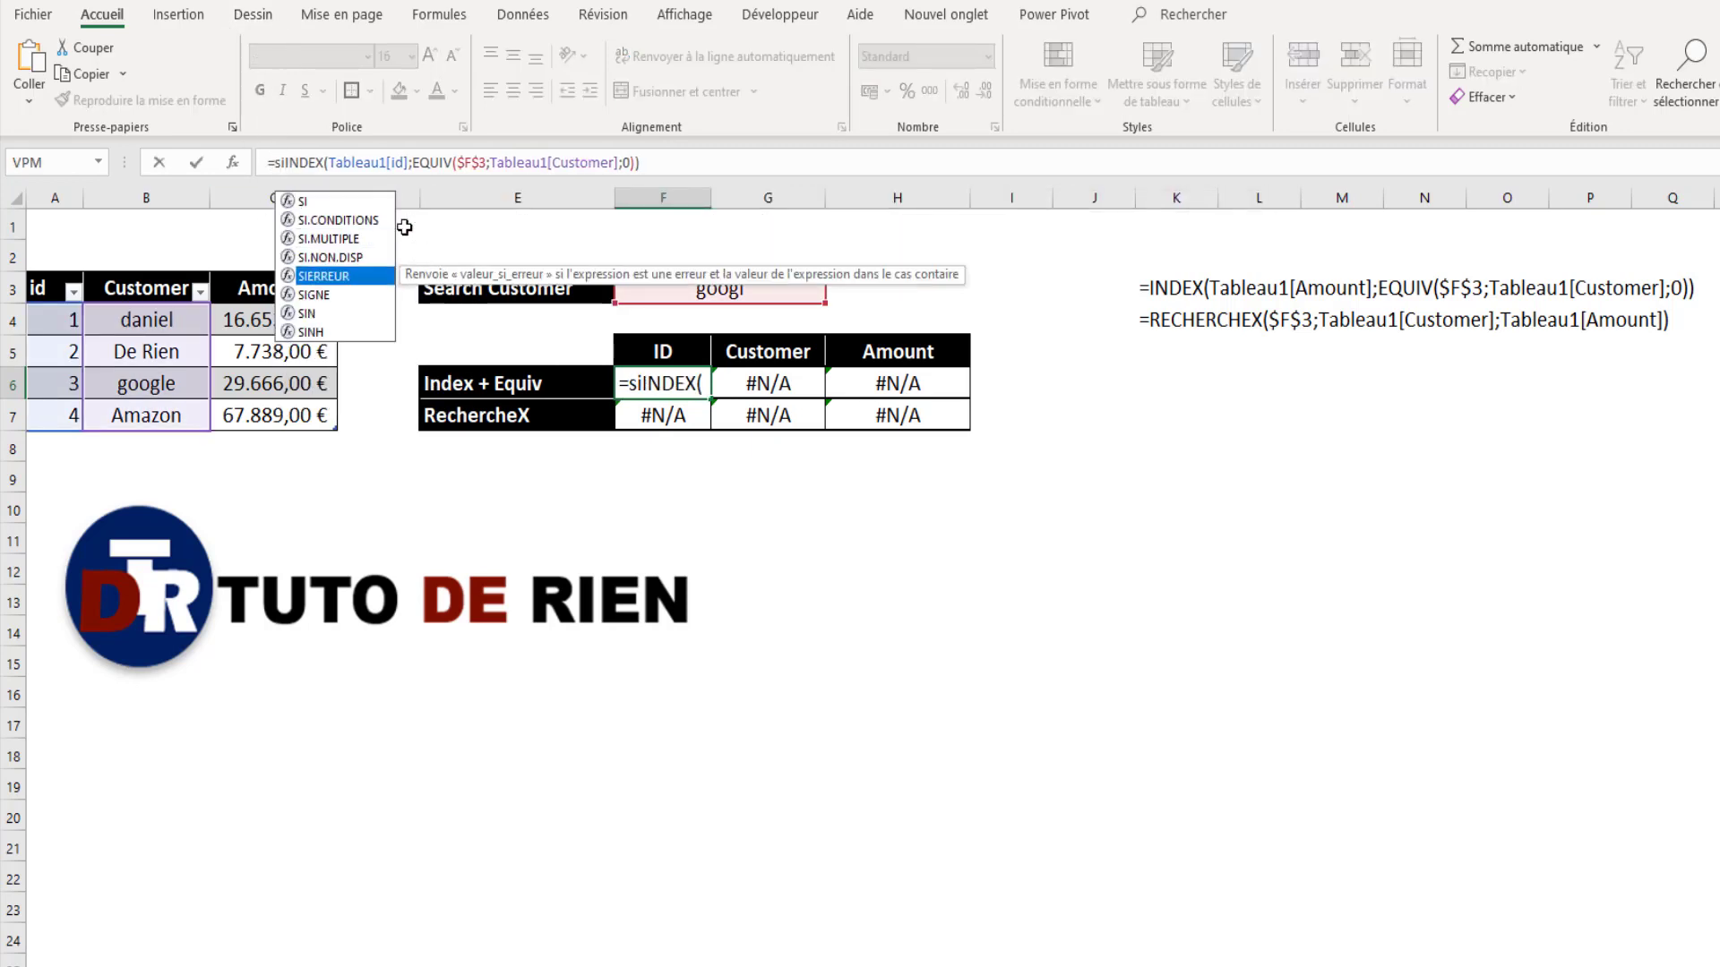
key("Tab")
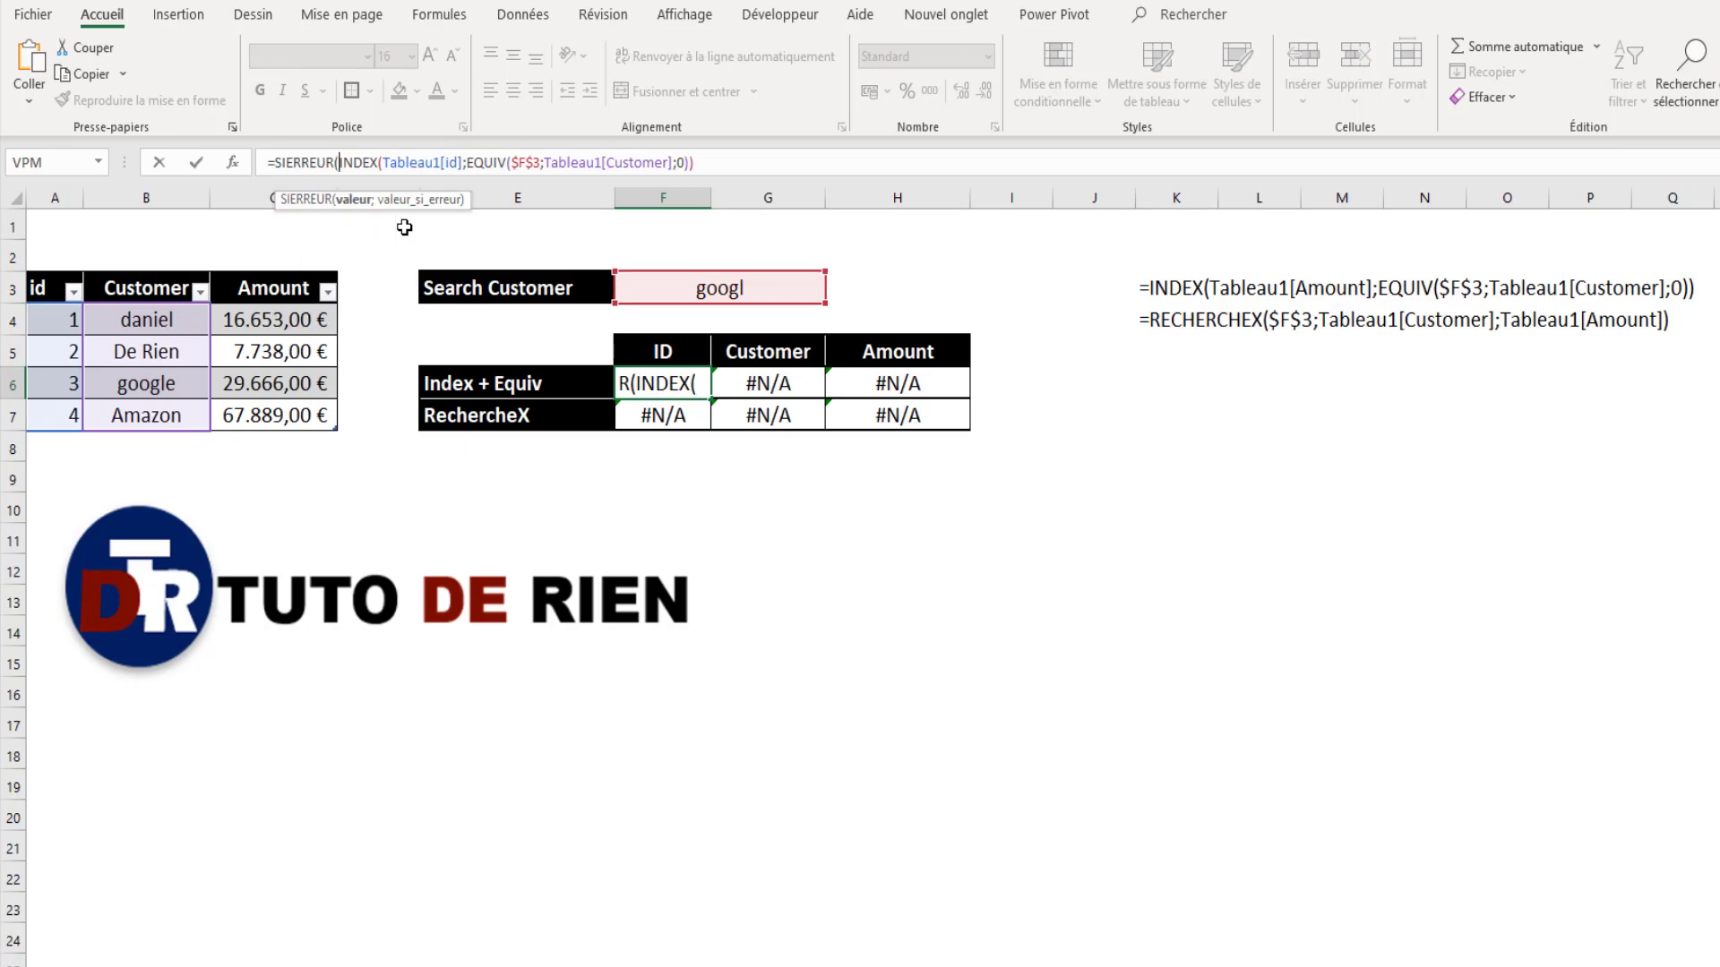
left_click(721, 173)
type(";")
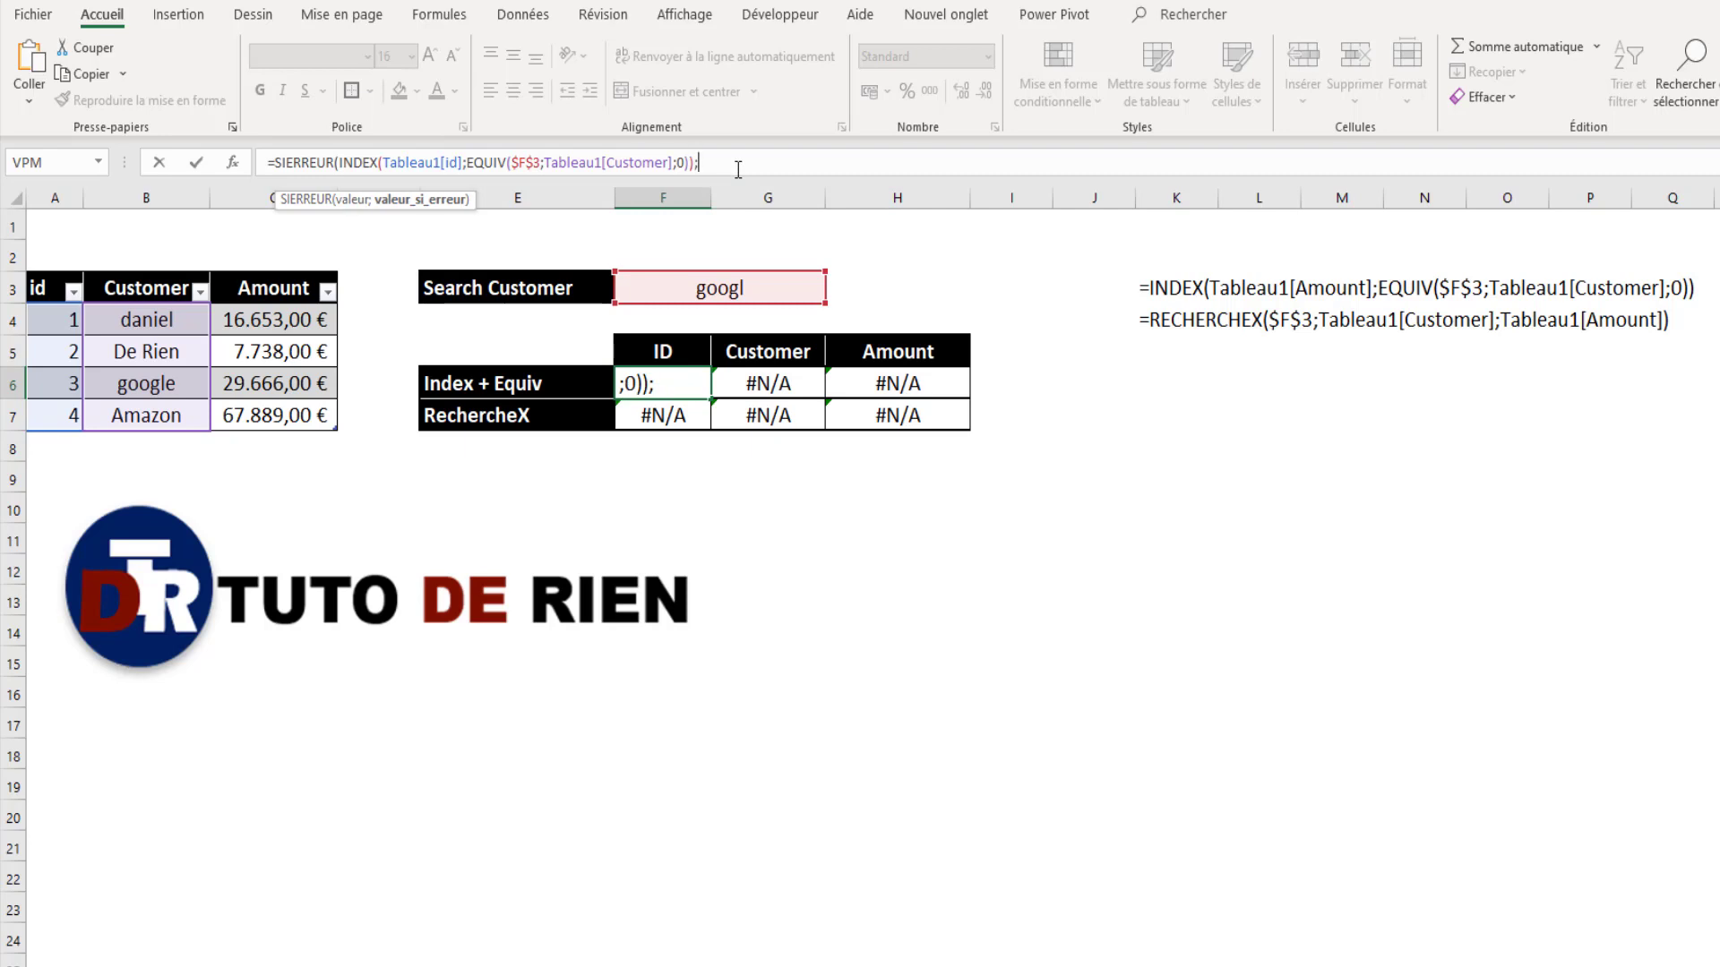
key("Escape")
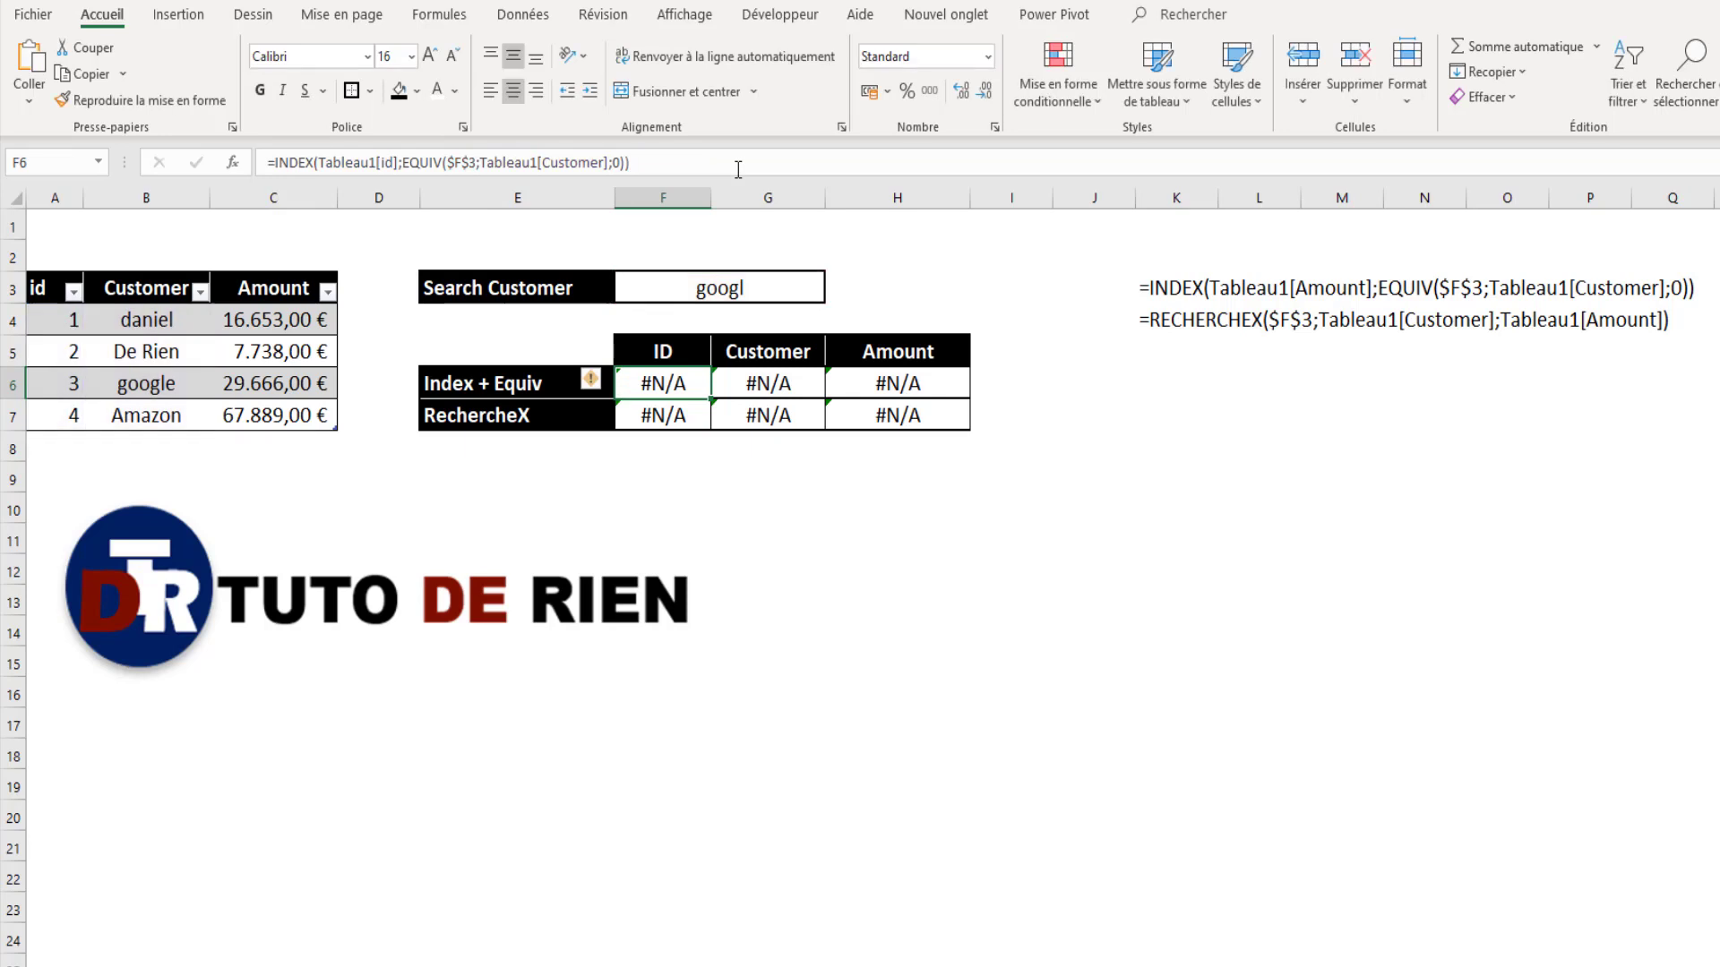
Step: Enter the text "Not Found" in cell H1
left_click(915, 219)
type("Not FOu")
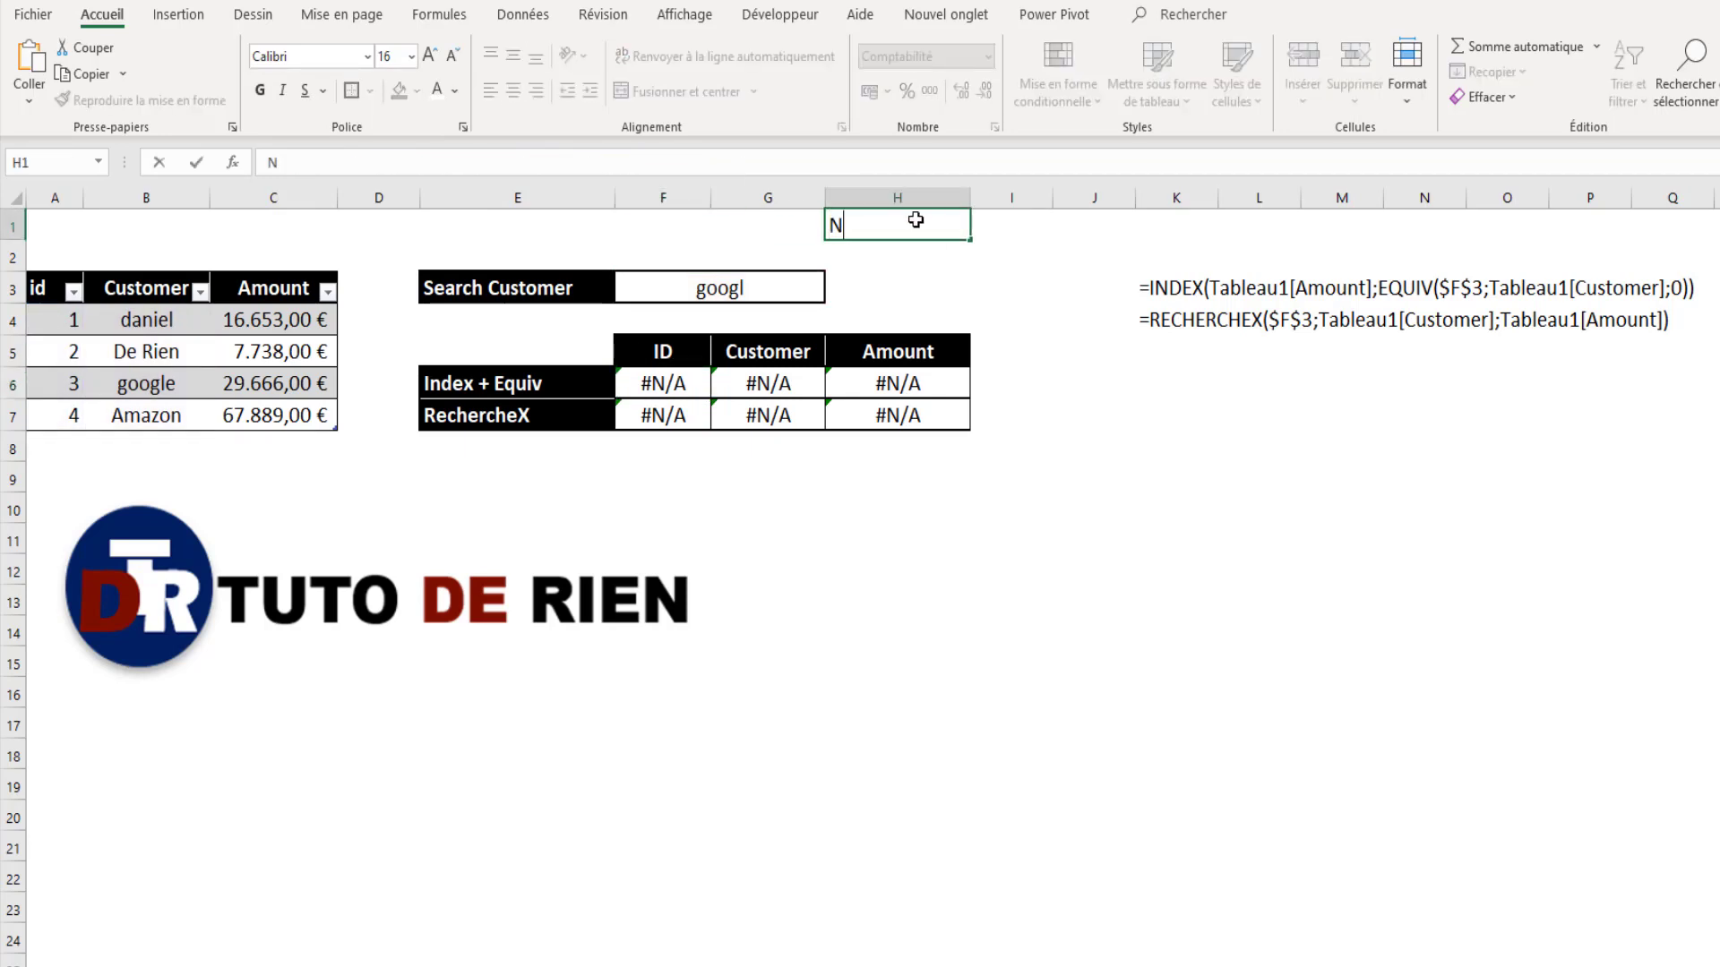
key("BackSpace")
key("BackSpace")
type("ound")
key("Return")
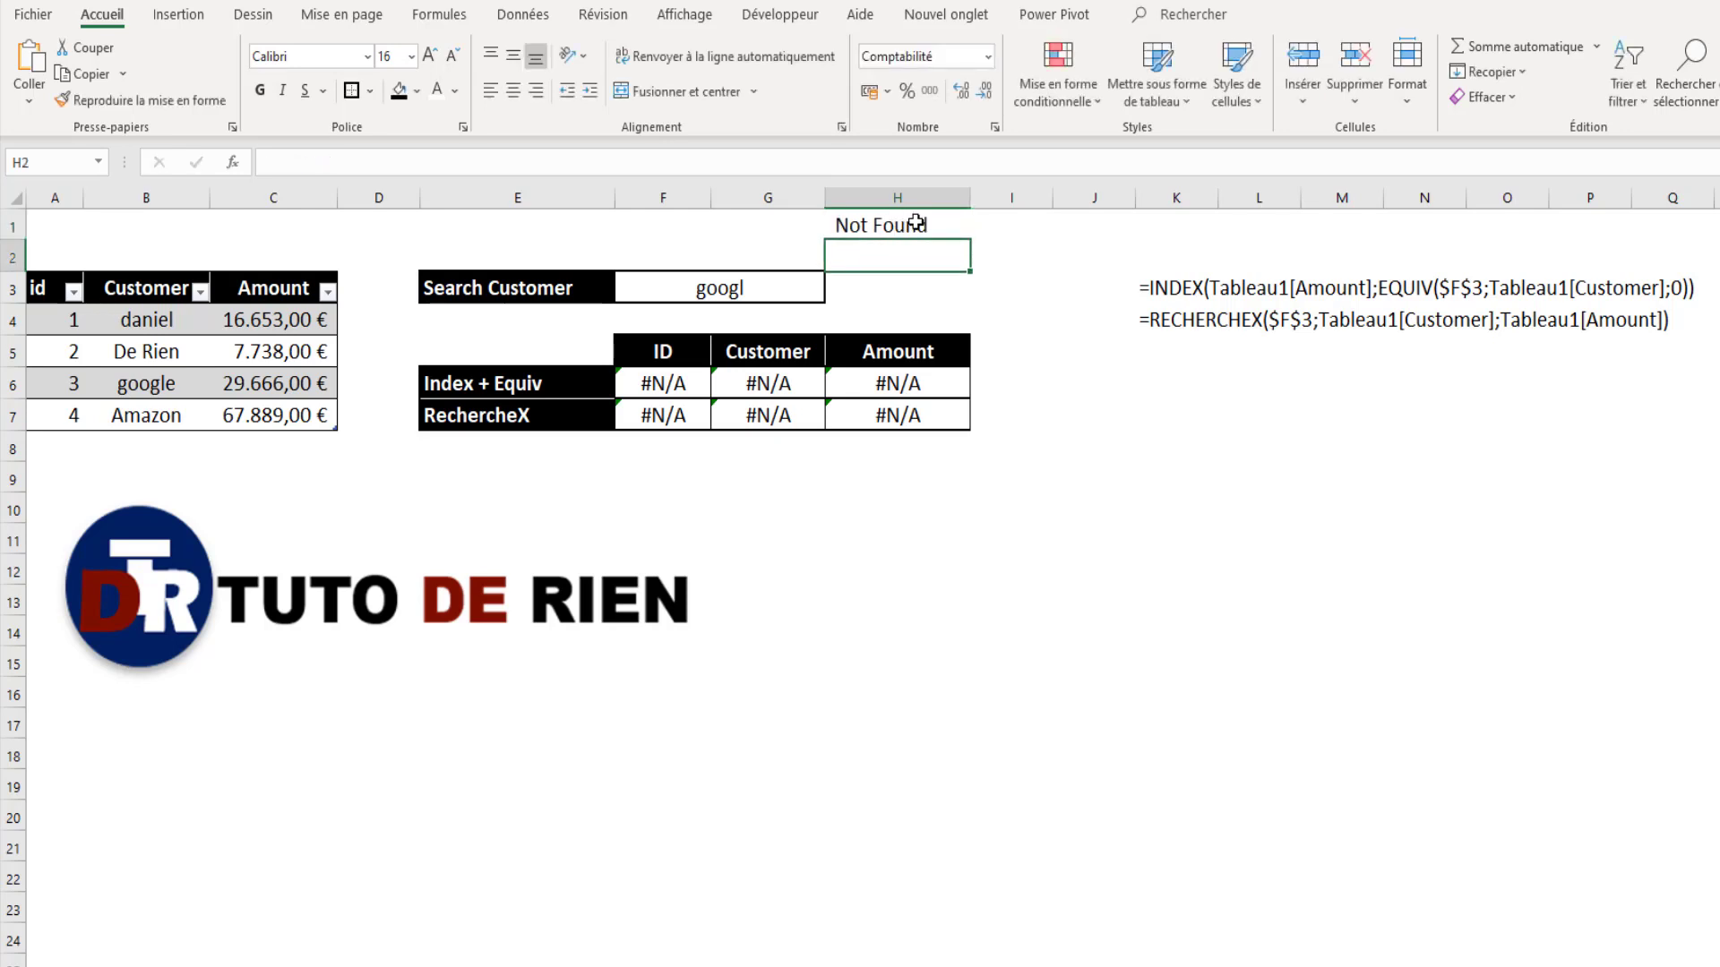
Step: Open the INDEX formula in F6 for editing and insert "si" directly before INDEX
left_click(1021, 477)
double_click(771, 293)
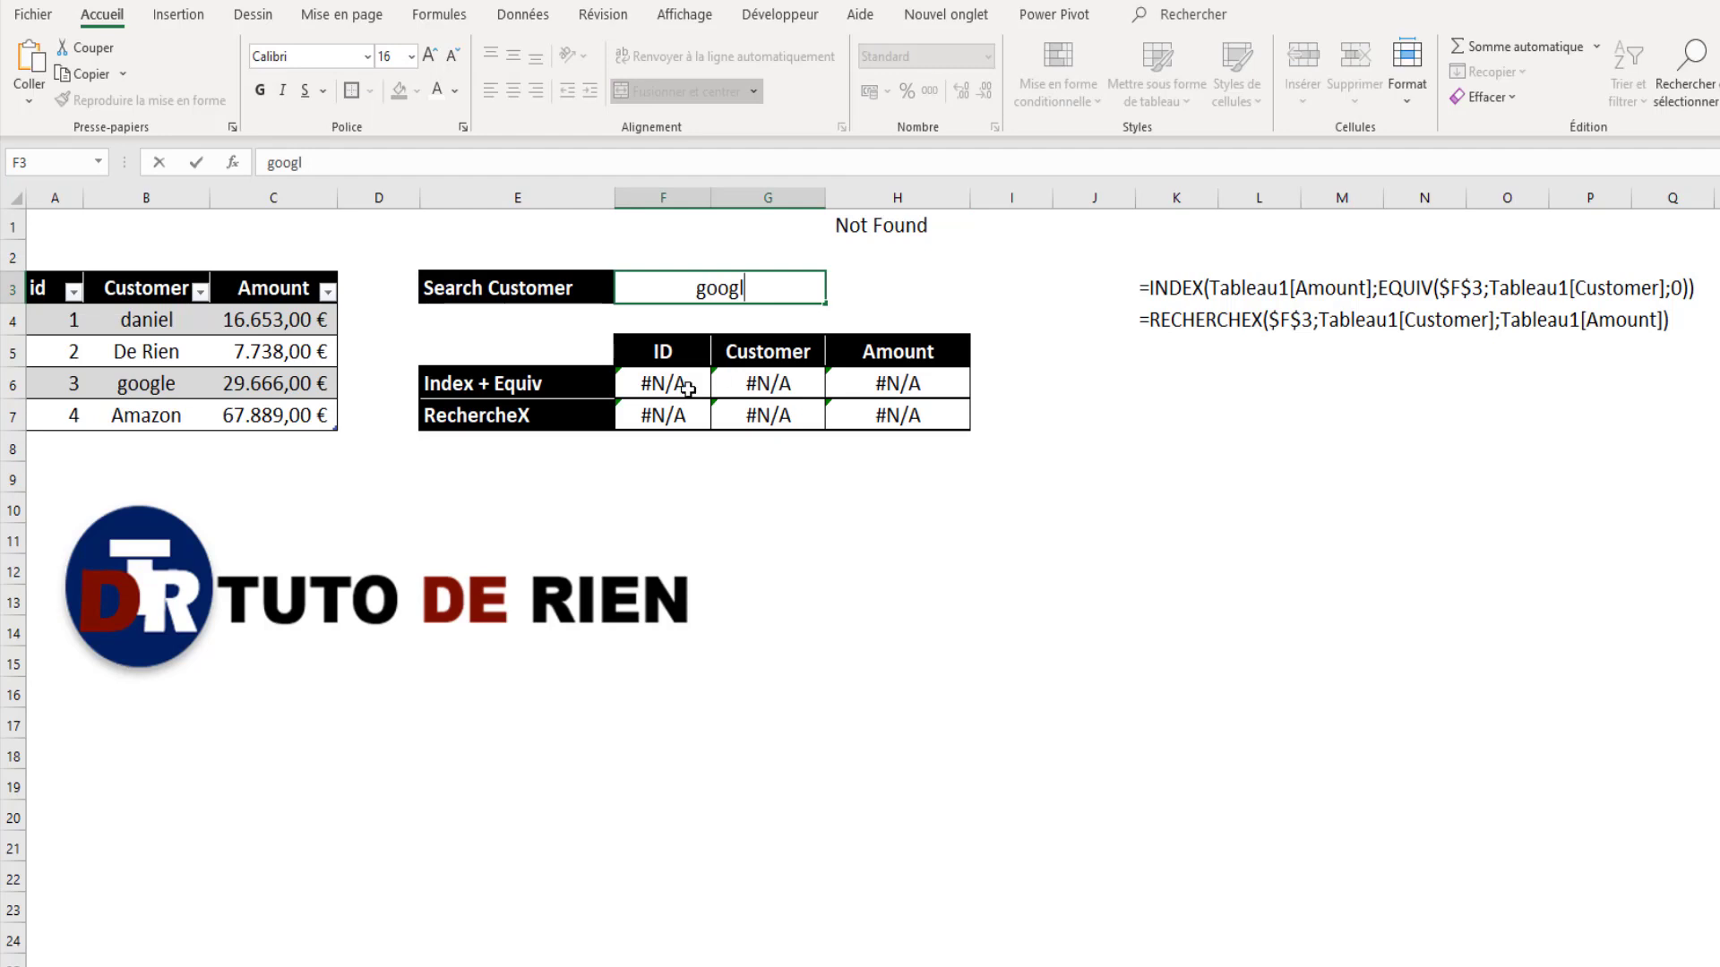
left_click(688, 389)
double_click(689, 391)
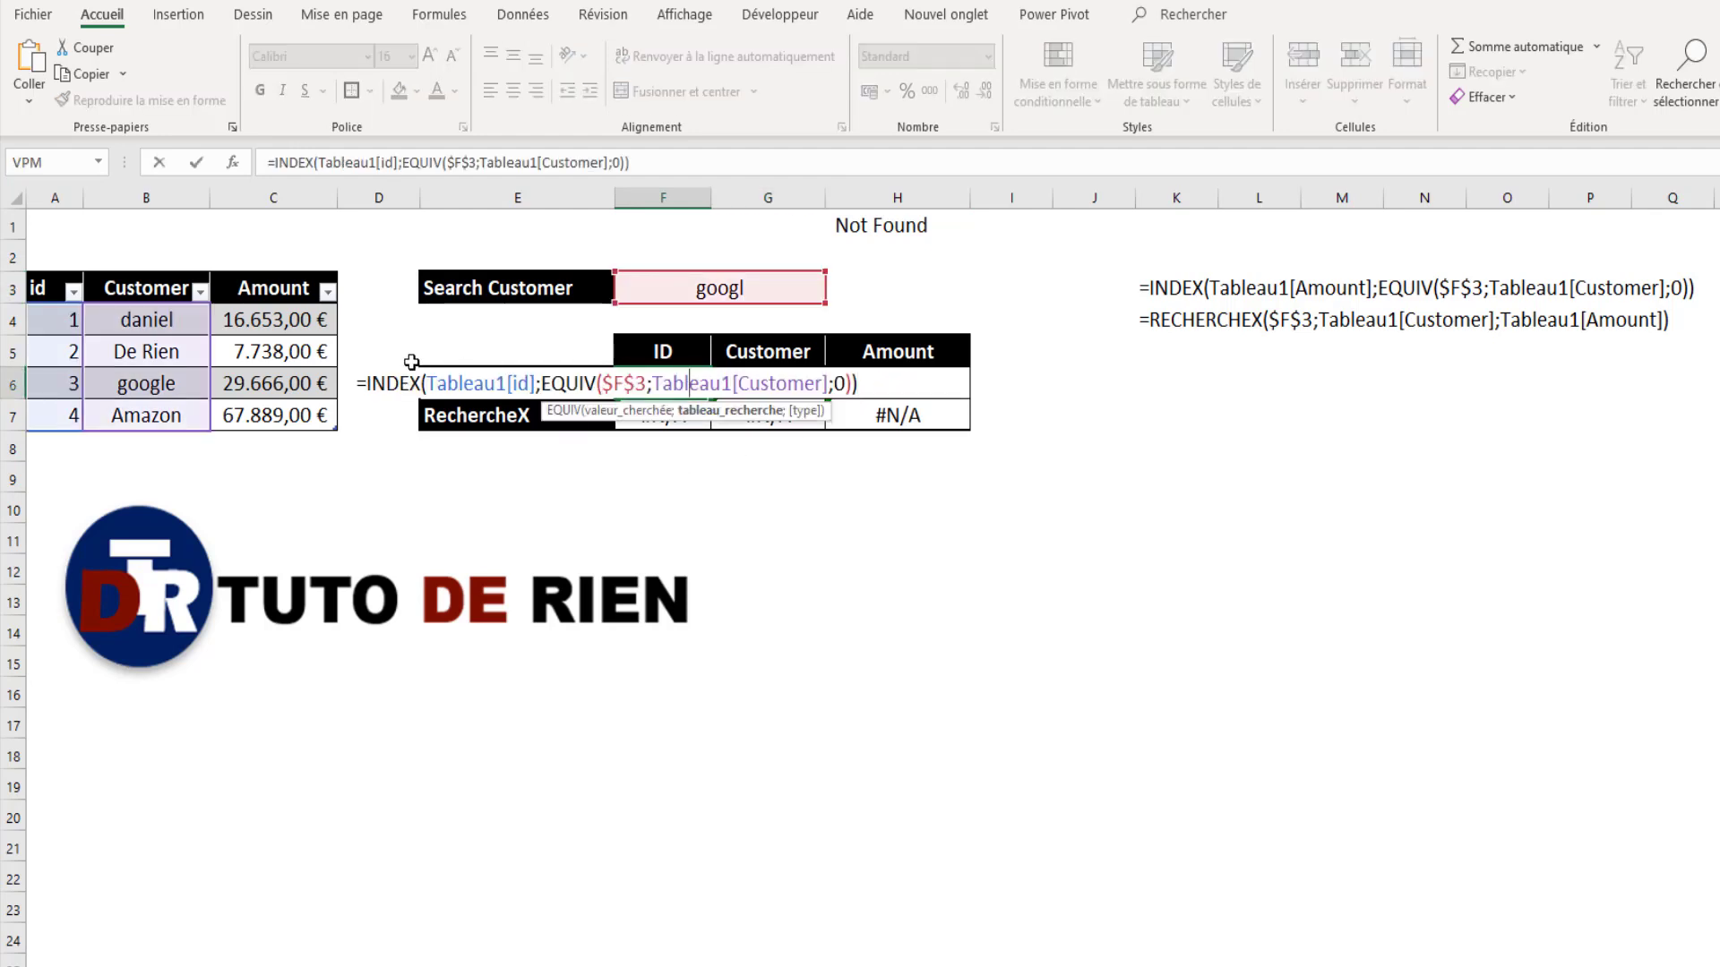
left_click(372, 390)
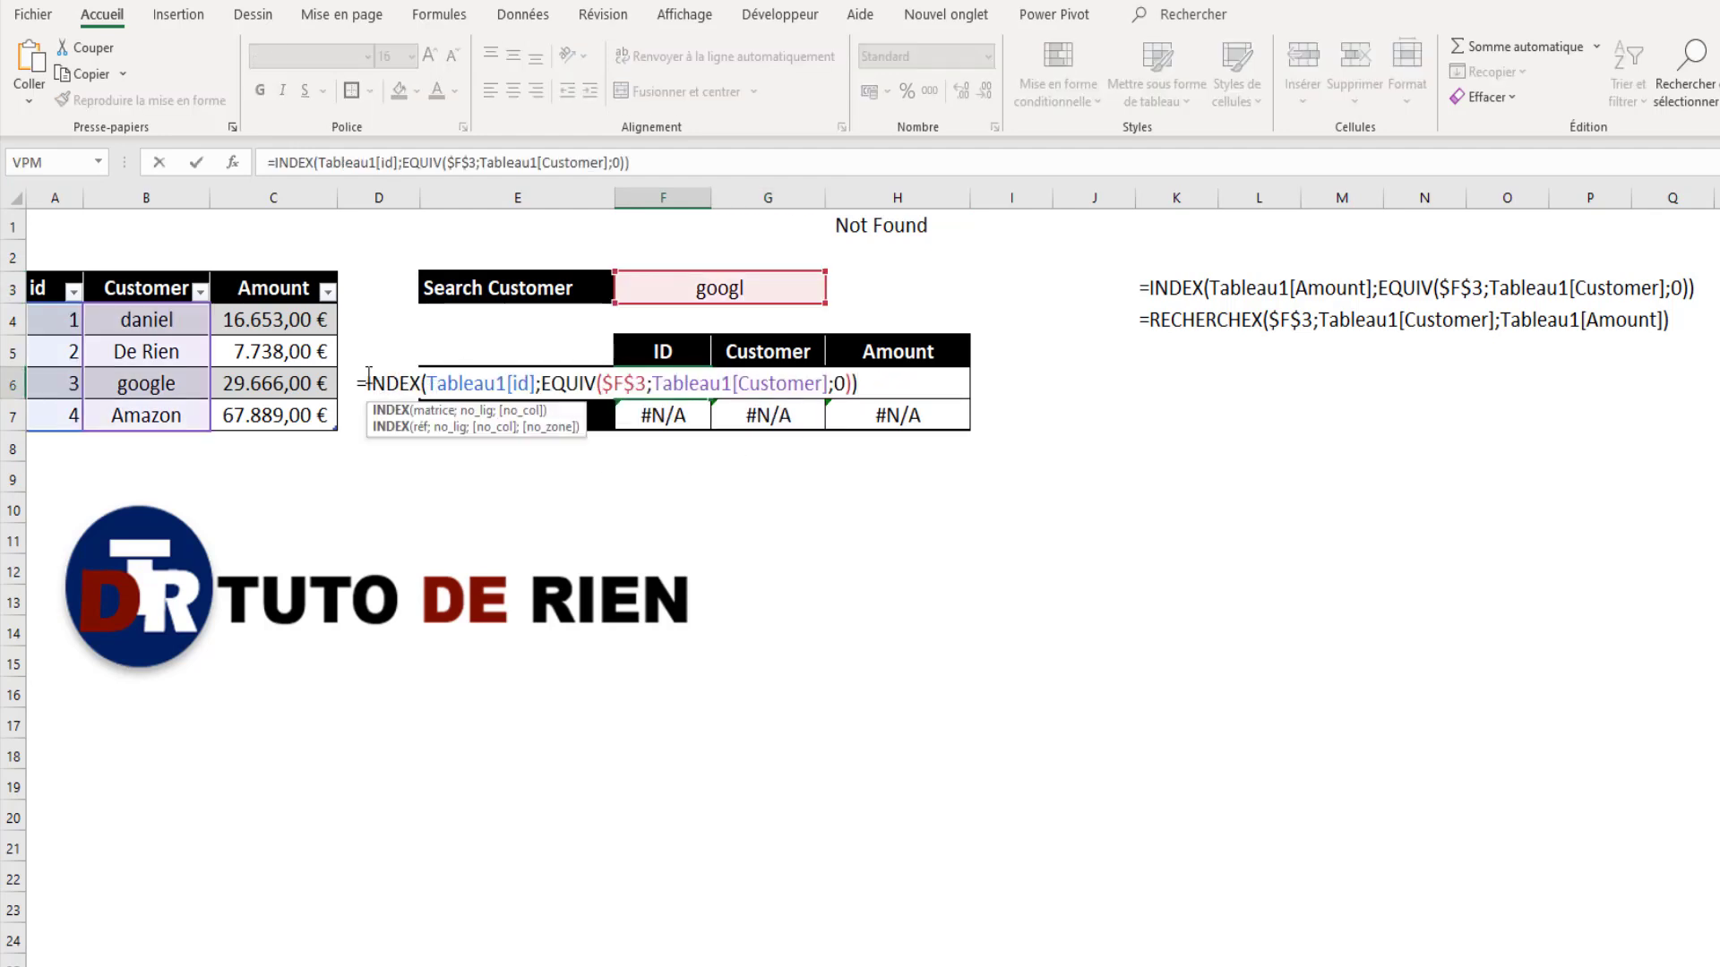
left_click(367, 381)
type("si")
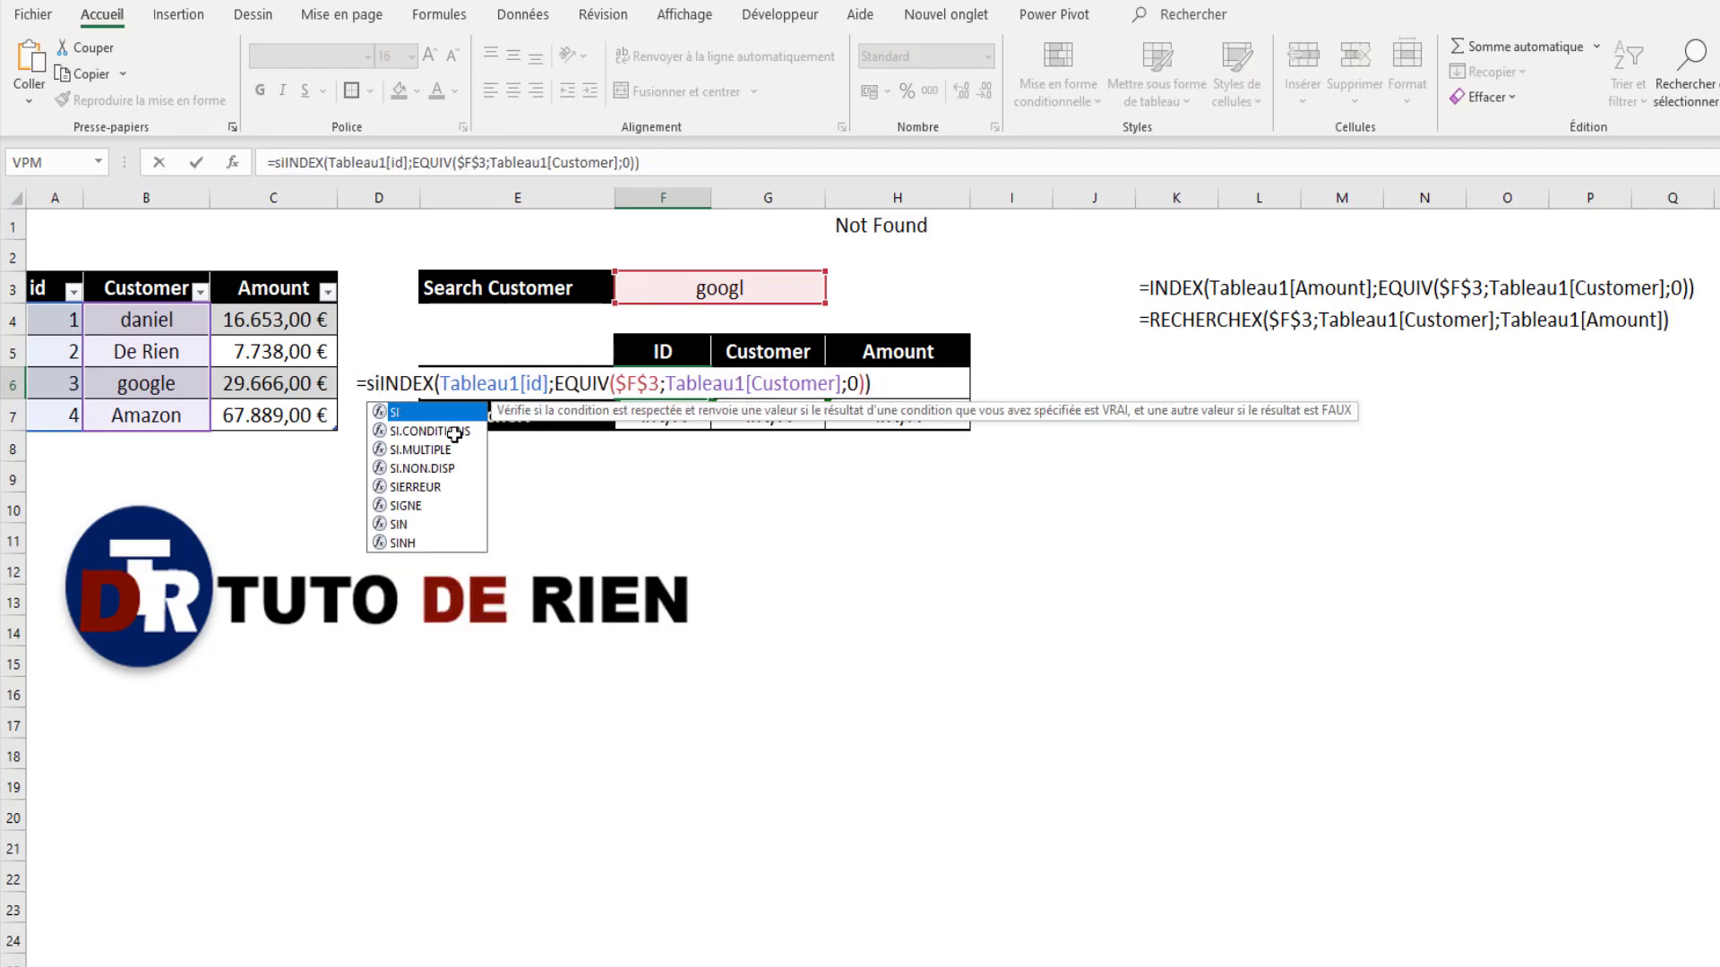
key("Down")
key("Down")
key("Down")
key("Tab")
key("BackSpace")
key("BackSpace")
key("BackSpace")
key("BackSpace")
key("BackSpace")
key("BackSpace")
key("BackSpace")
key("BackSpace")
key("BackSpace")
key("BackSpace")
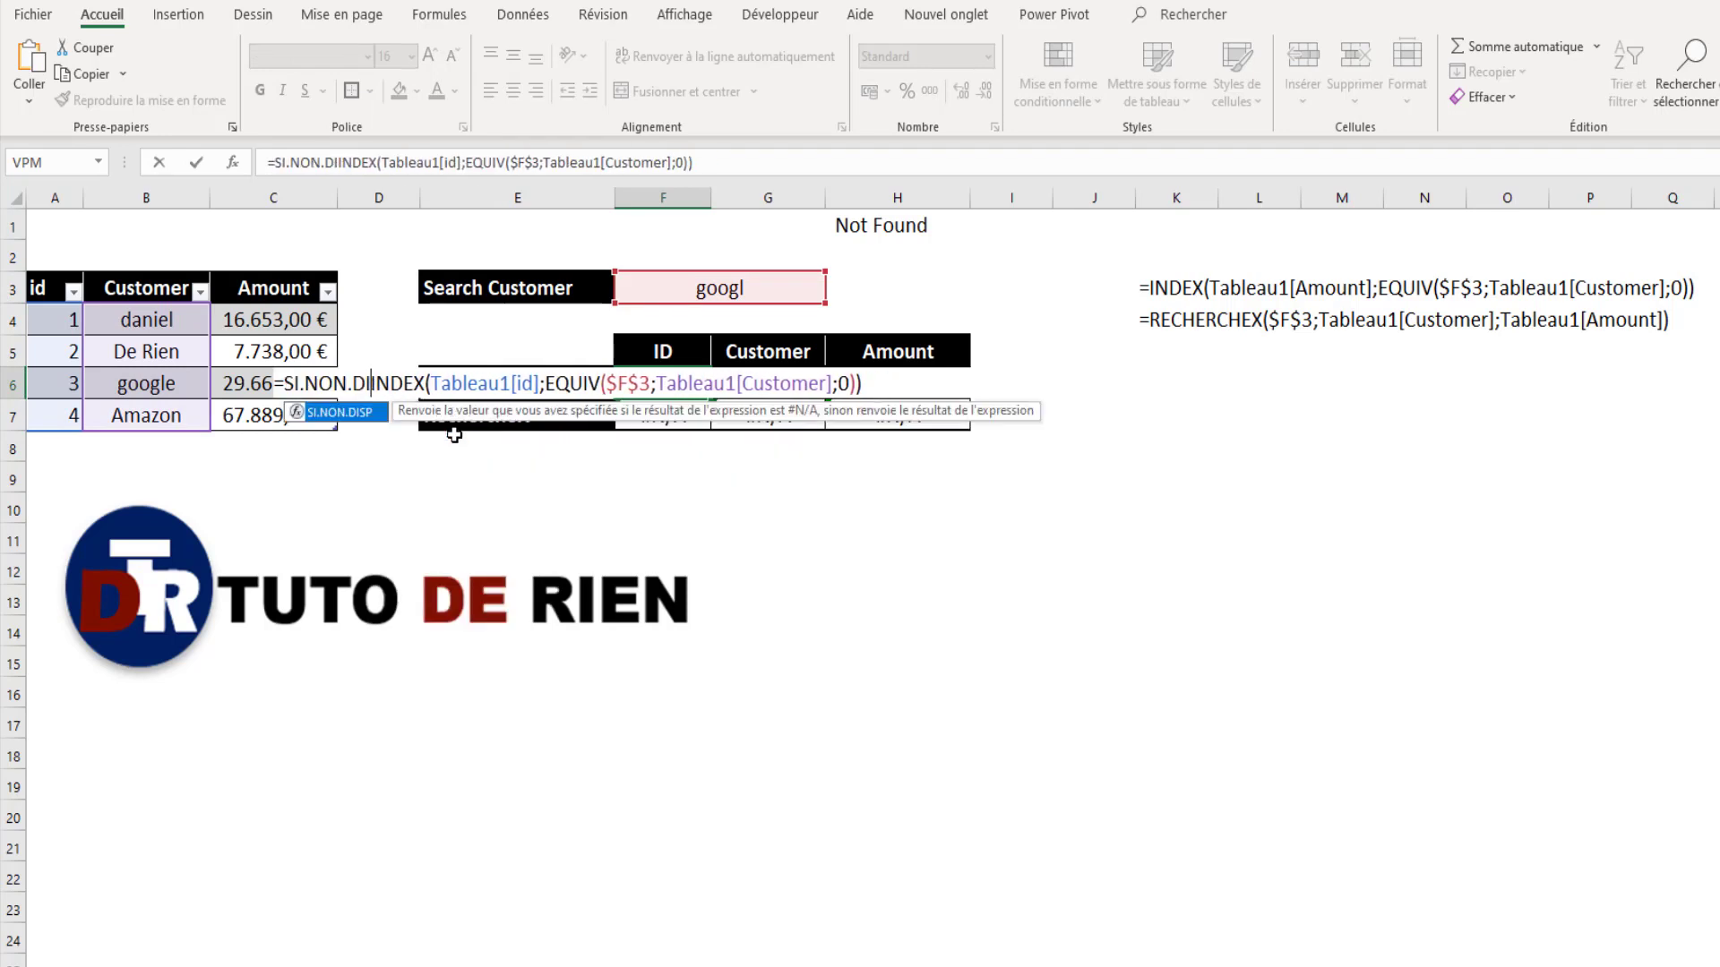
Step: Wrap the INDEX formula in F6 in SIERREUR, with the absolute reference $H$1 as the value if error
key("Down")
key("Down")
key("Down")
key("Down")
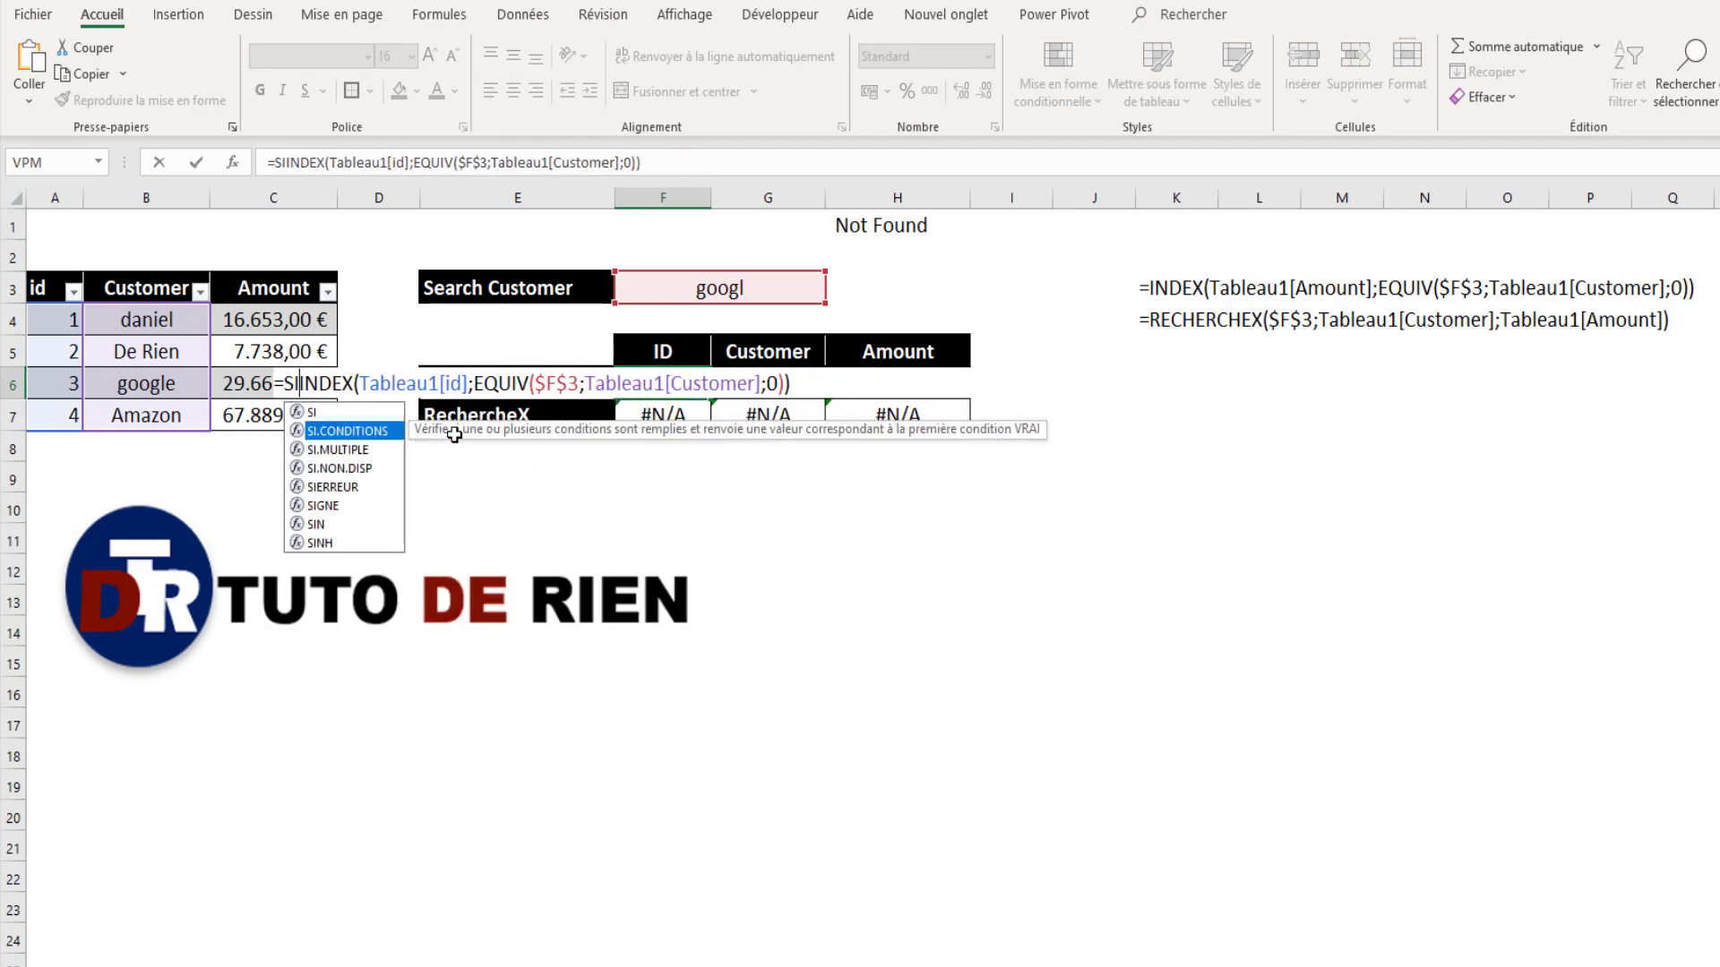
key("Tab")
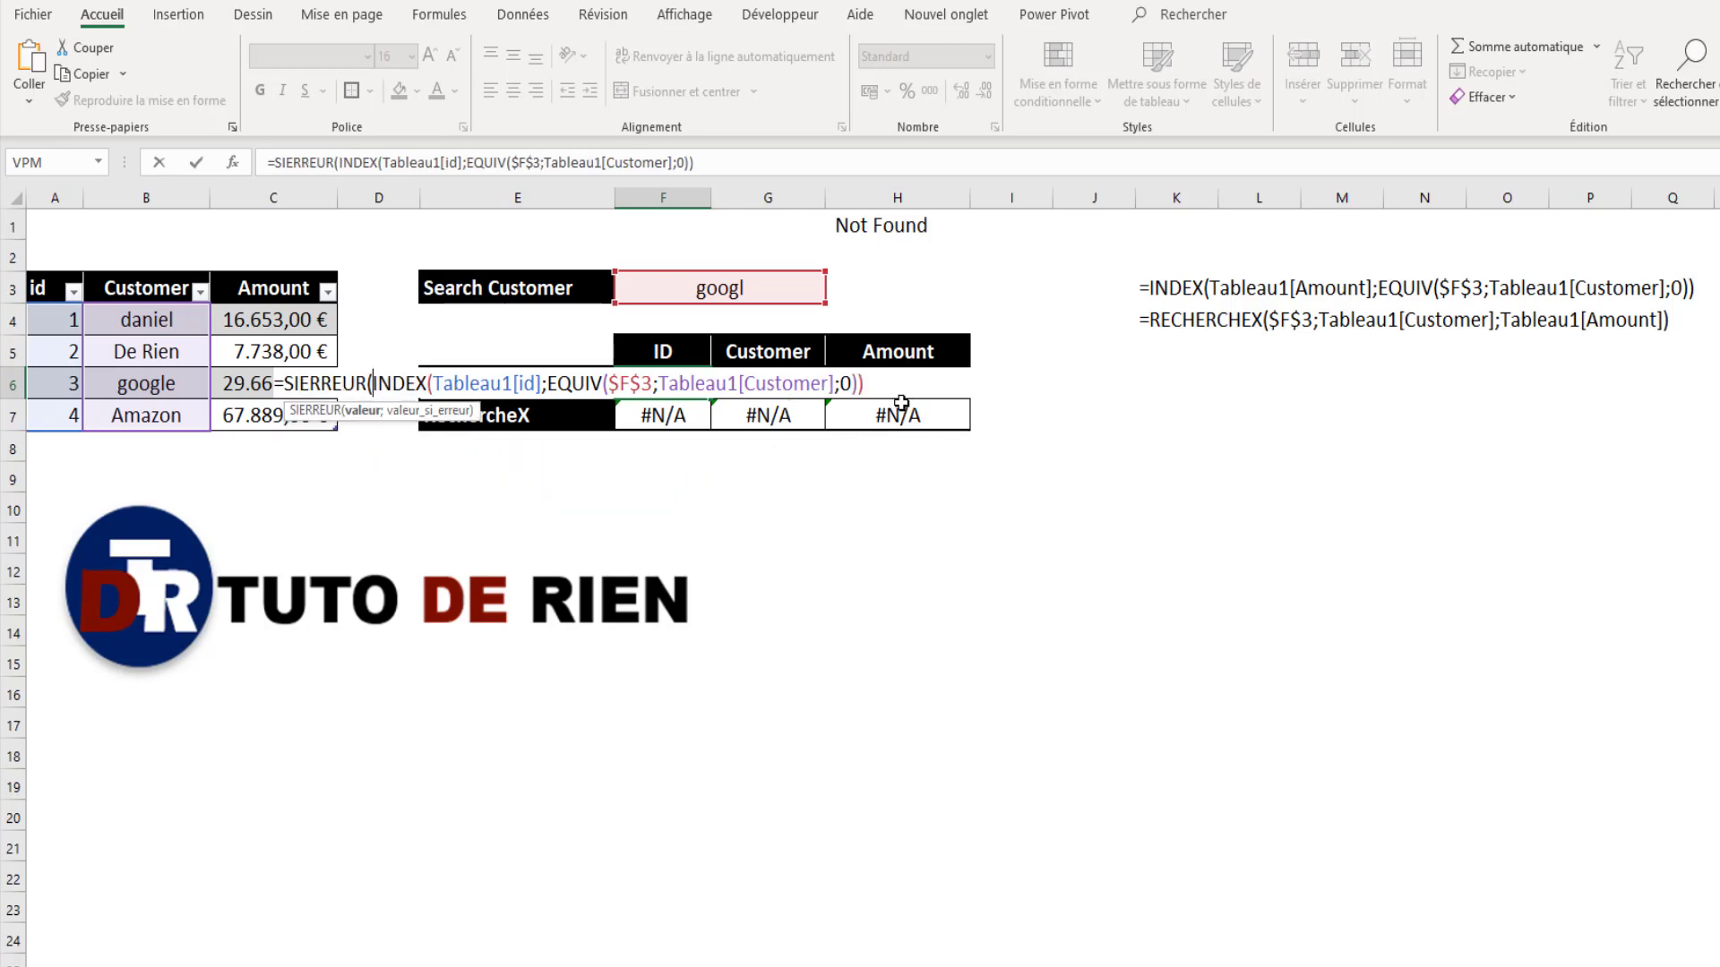
type(";")
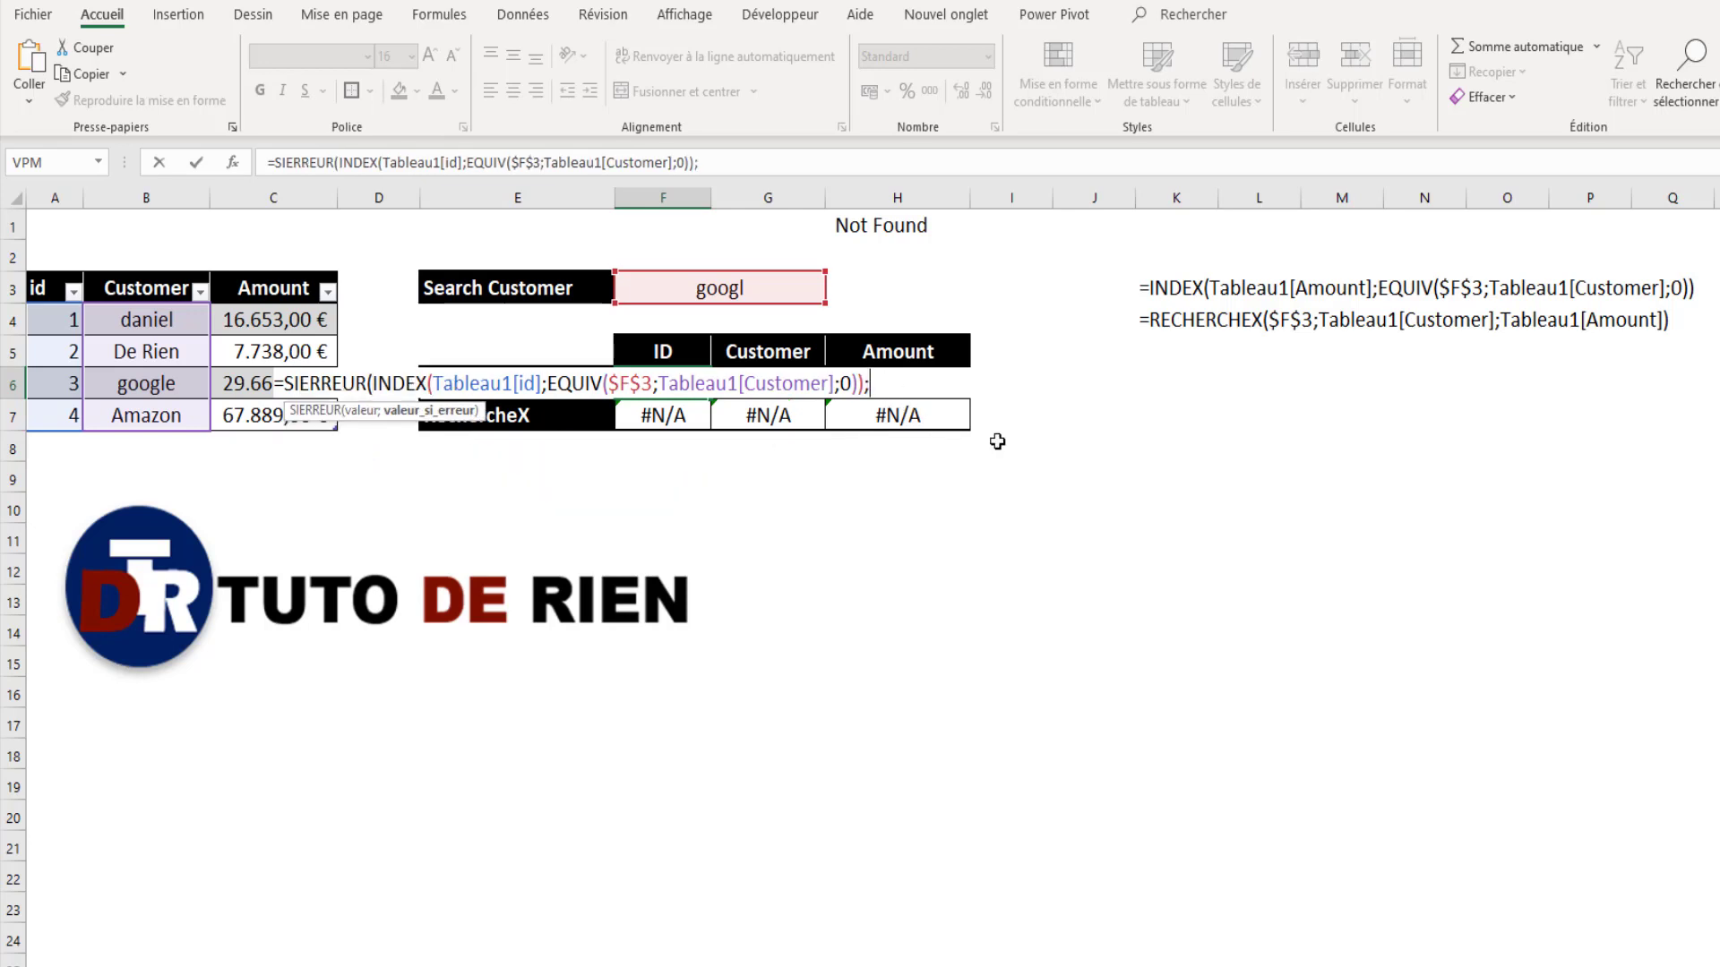
left_click(904, 226)
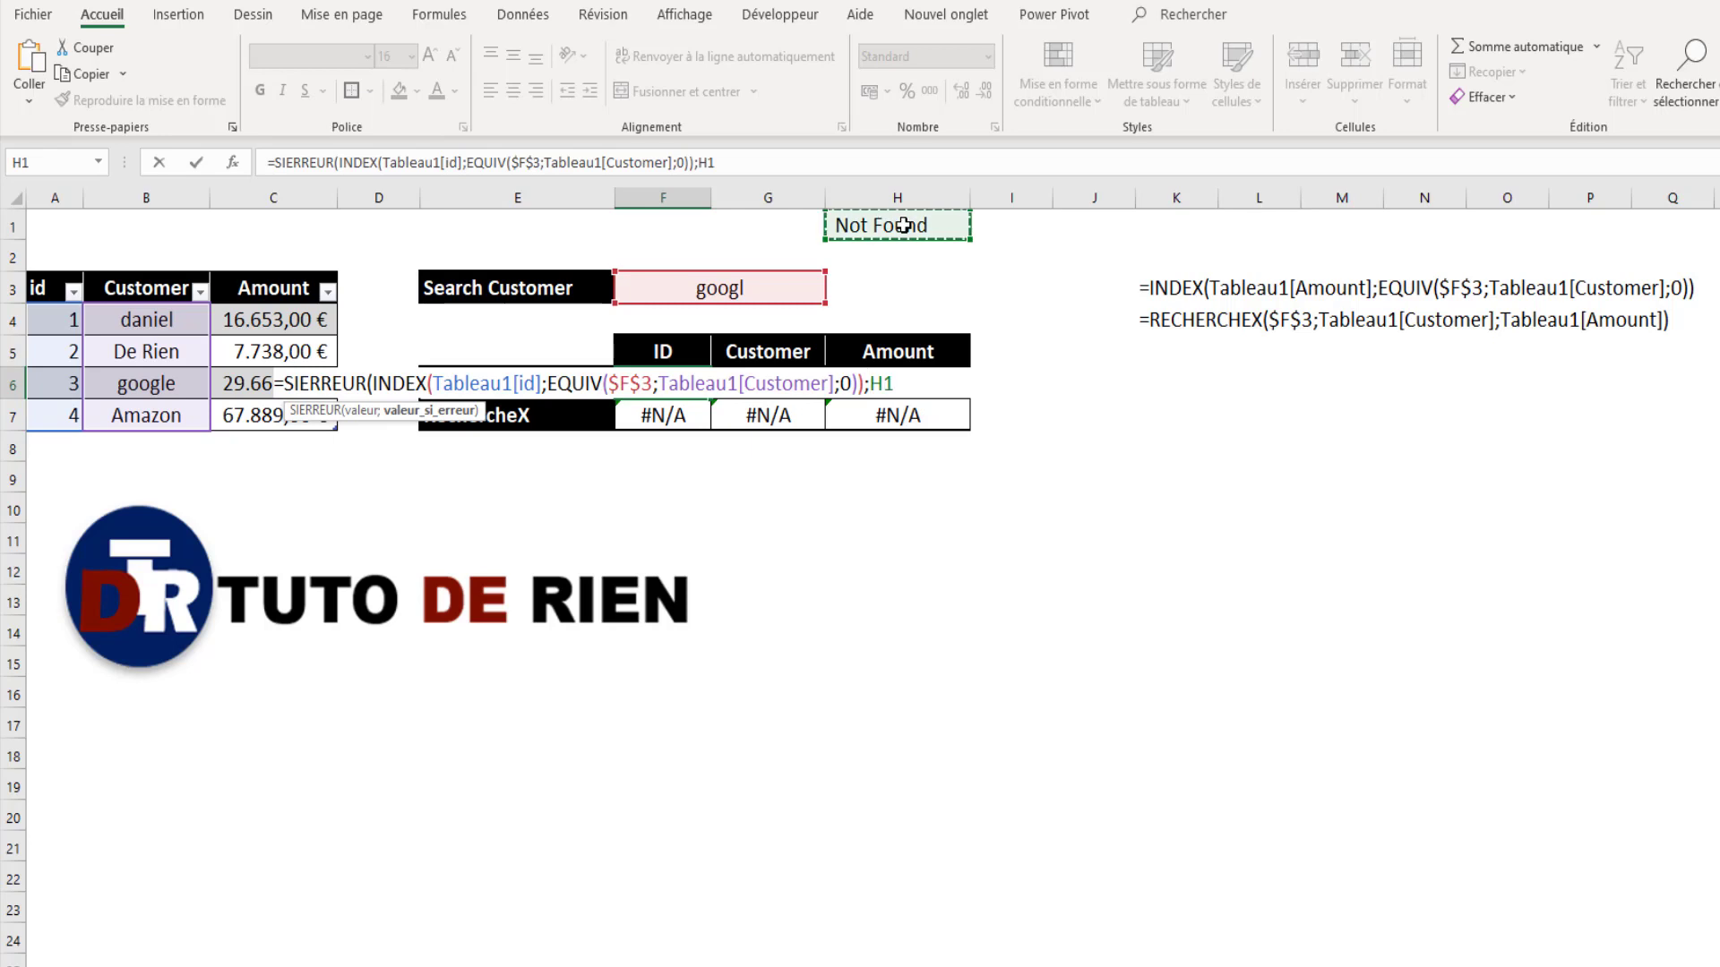
key("F4")
type(")")
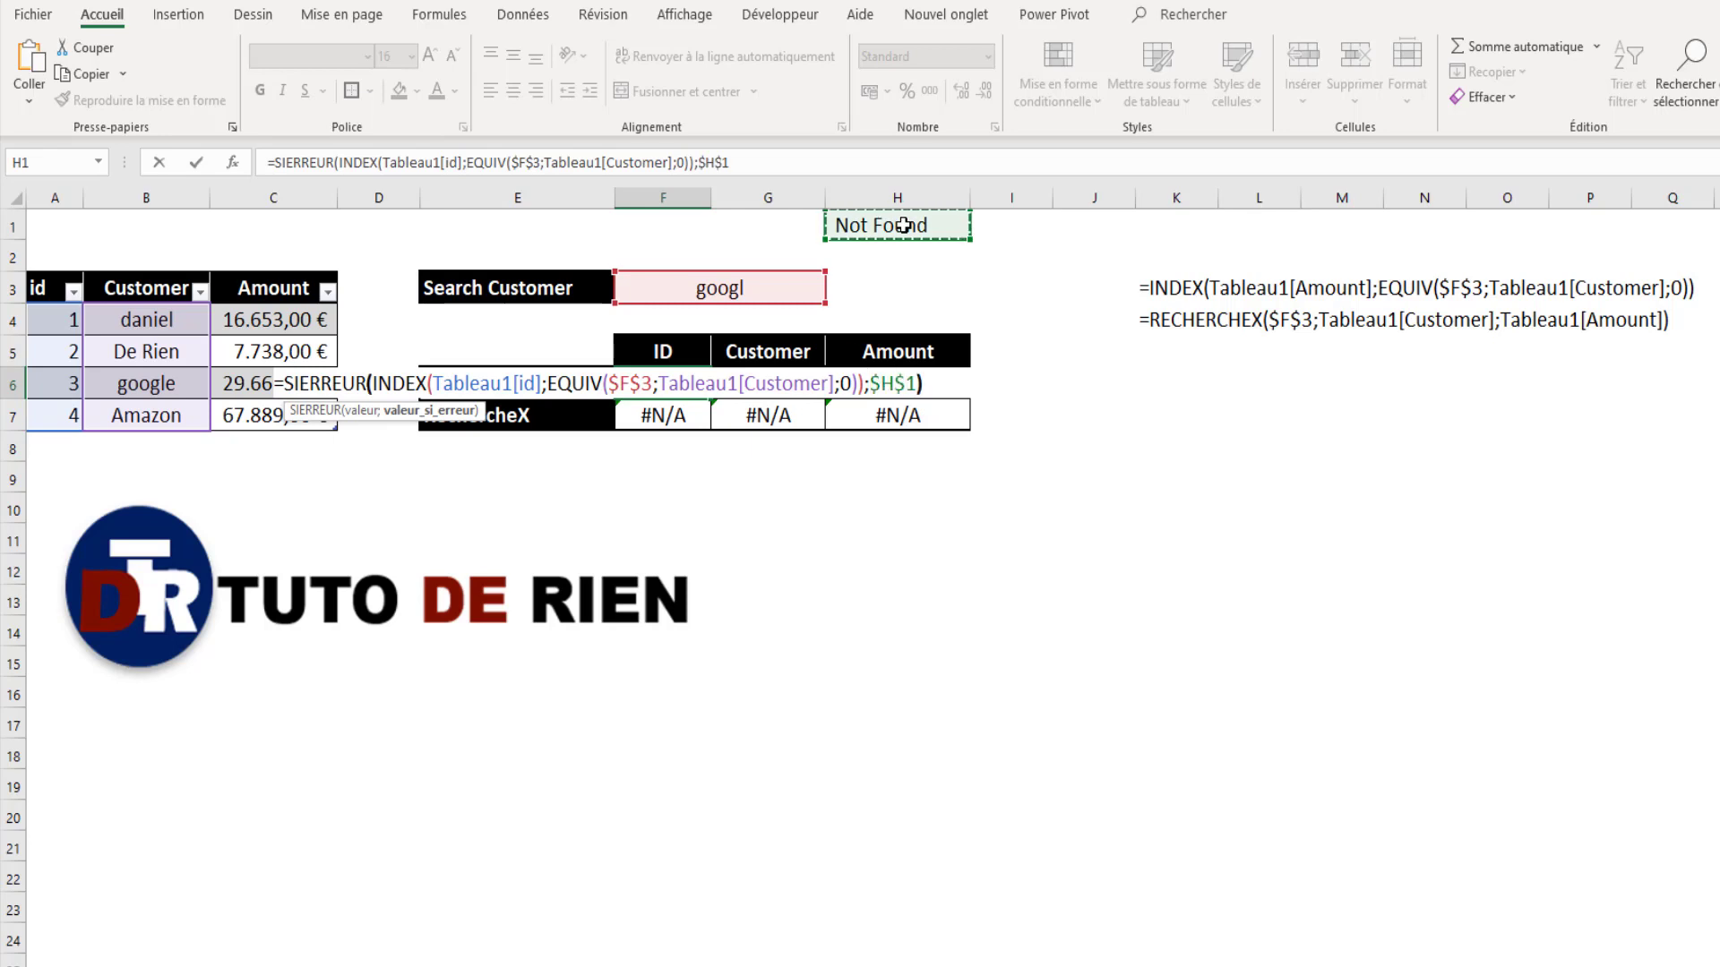
key("Return")
left_click(817, 602)
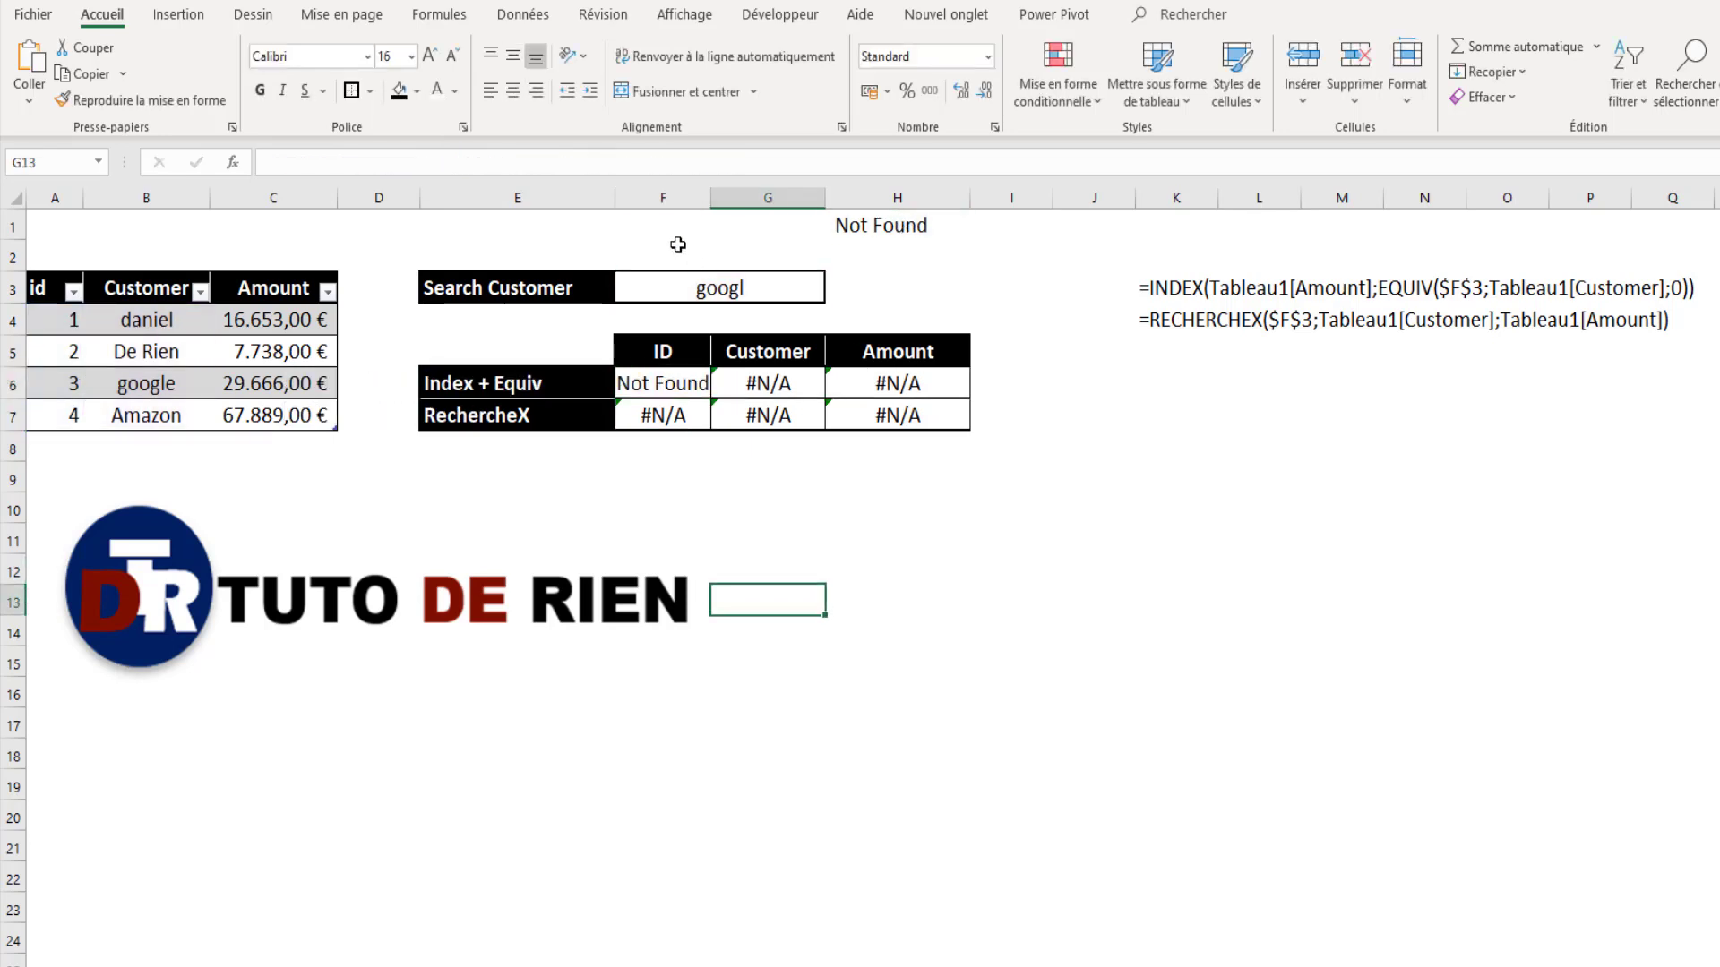
Step: Widen columns F to H equally and narrow the empty columns I and J
left_click_drag(663, 197, 856, 197)
left_click(1324, 620)
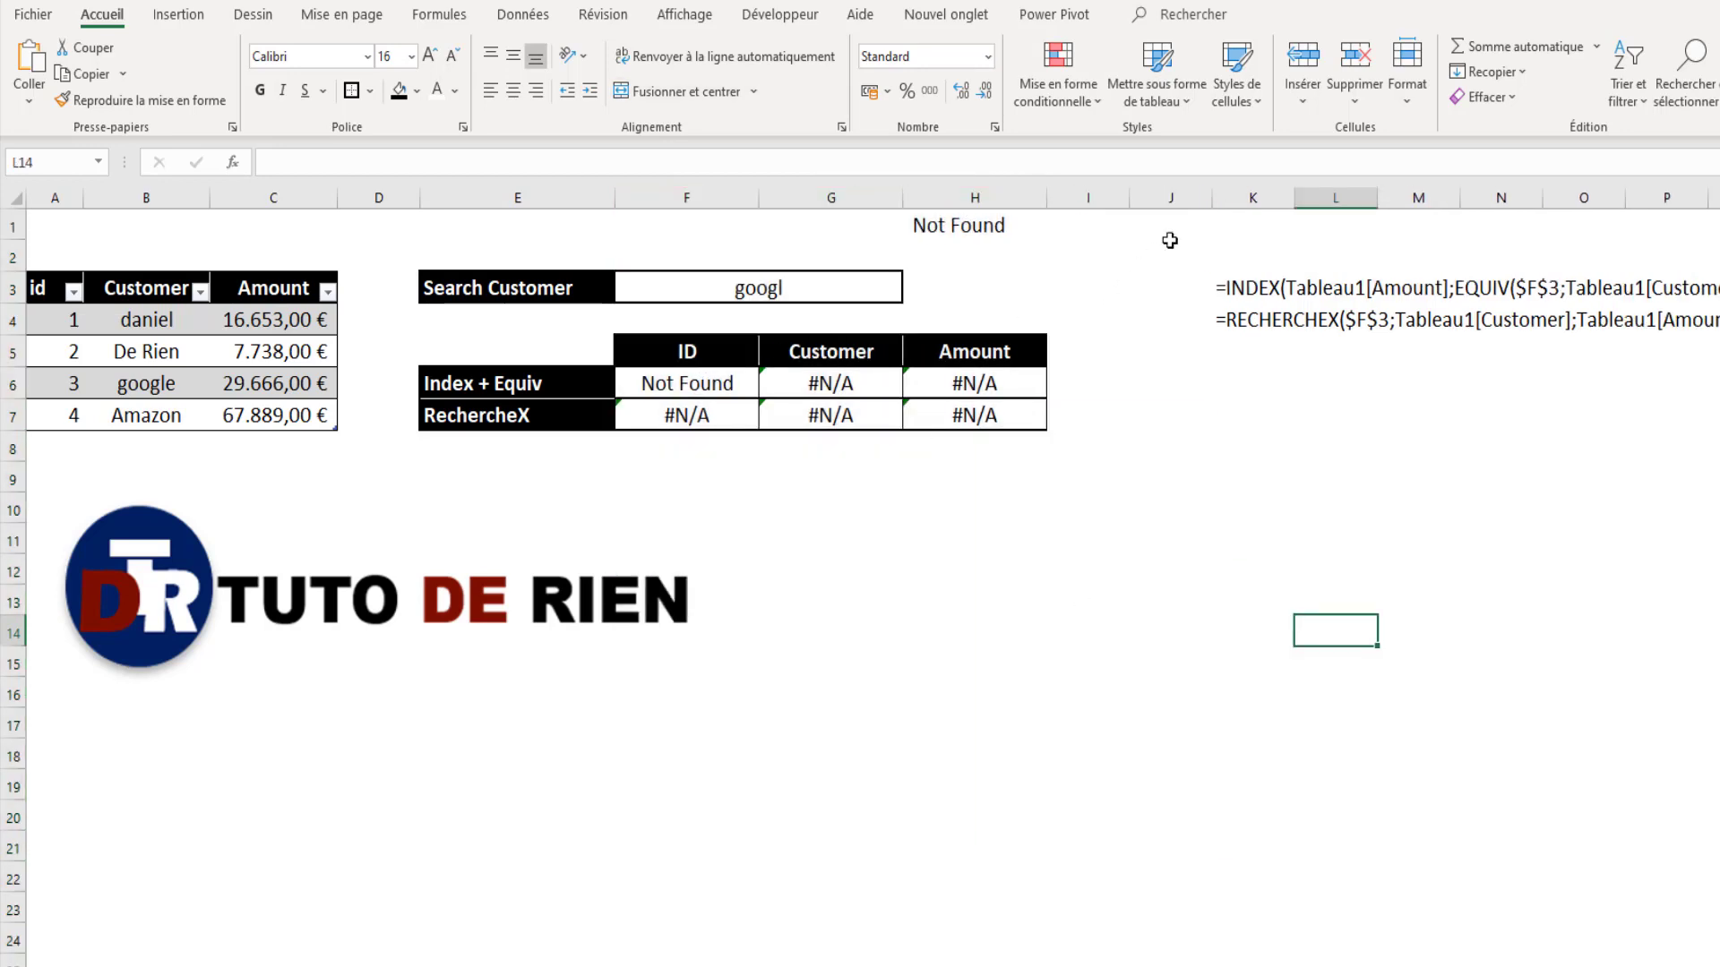
left_click(1168, 193)
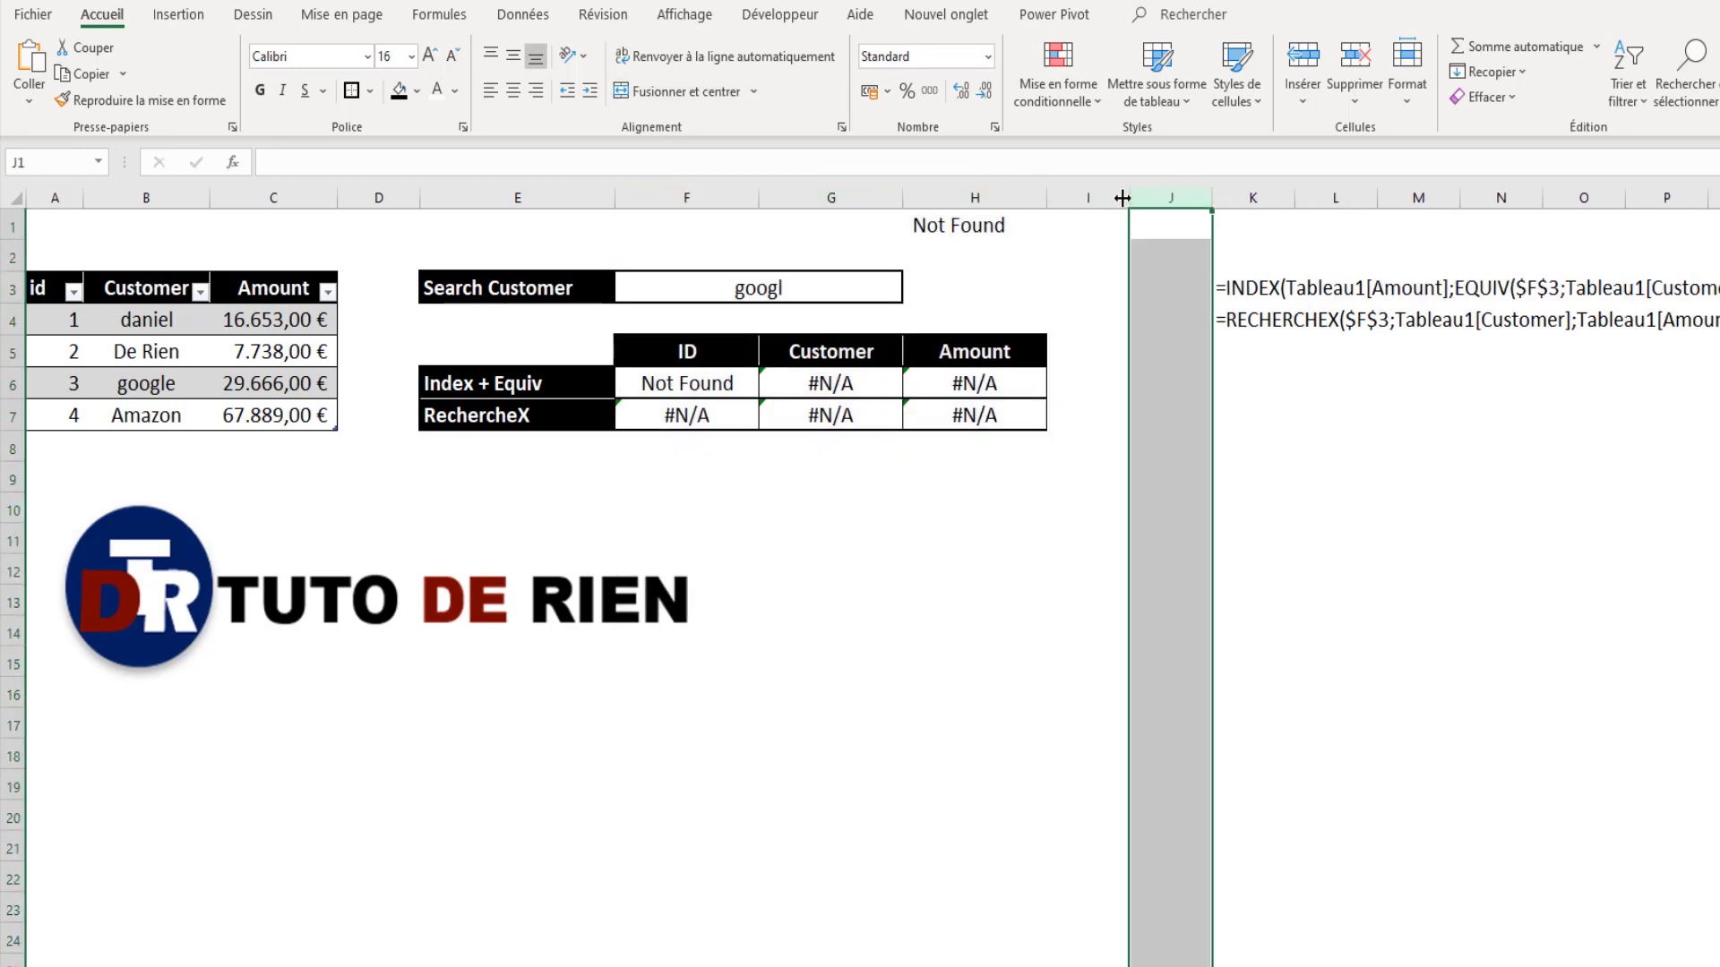
mouse_move(1088, 197)
left_mouse_down()
mouse_move(1155, 197)
mouse_move(1078, 202)
left_mouse_up()
left_click(1281, 600)
left_click(840, 603)
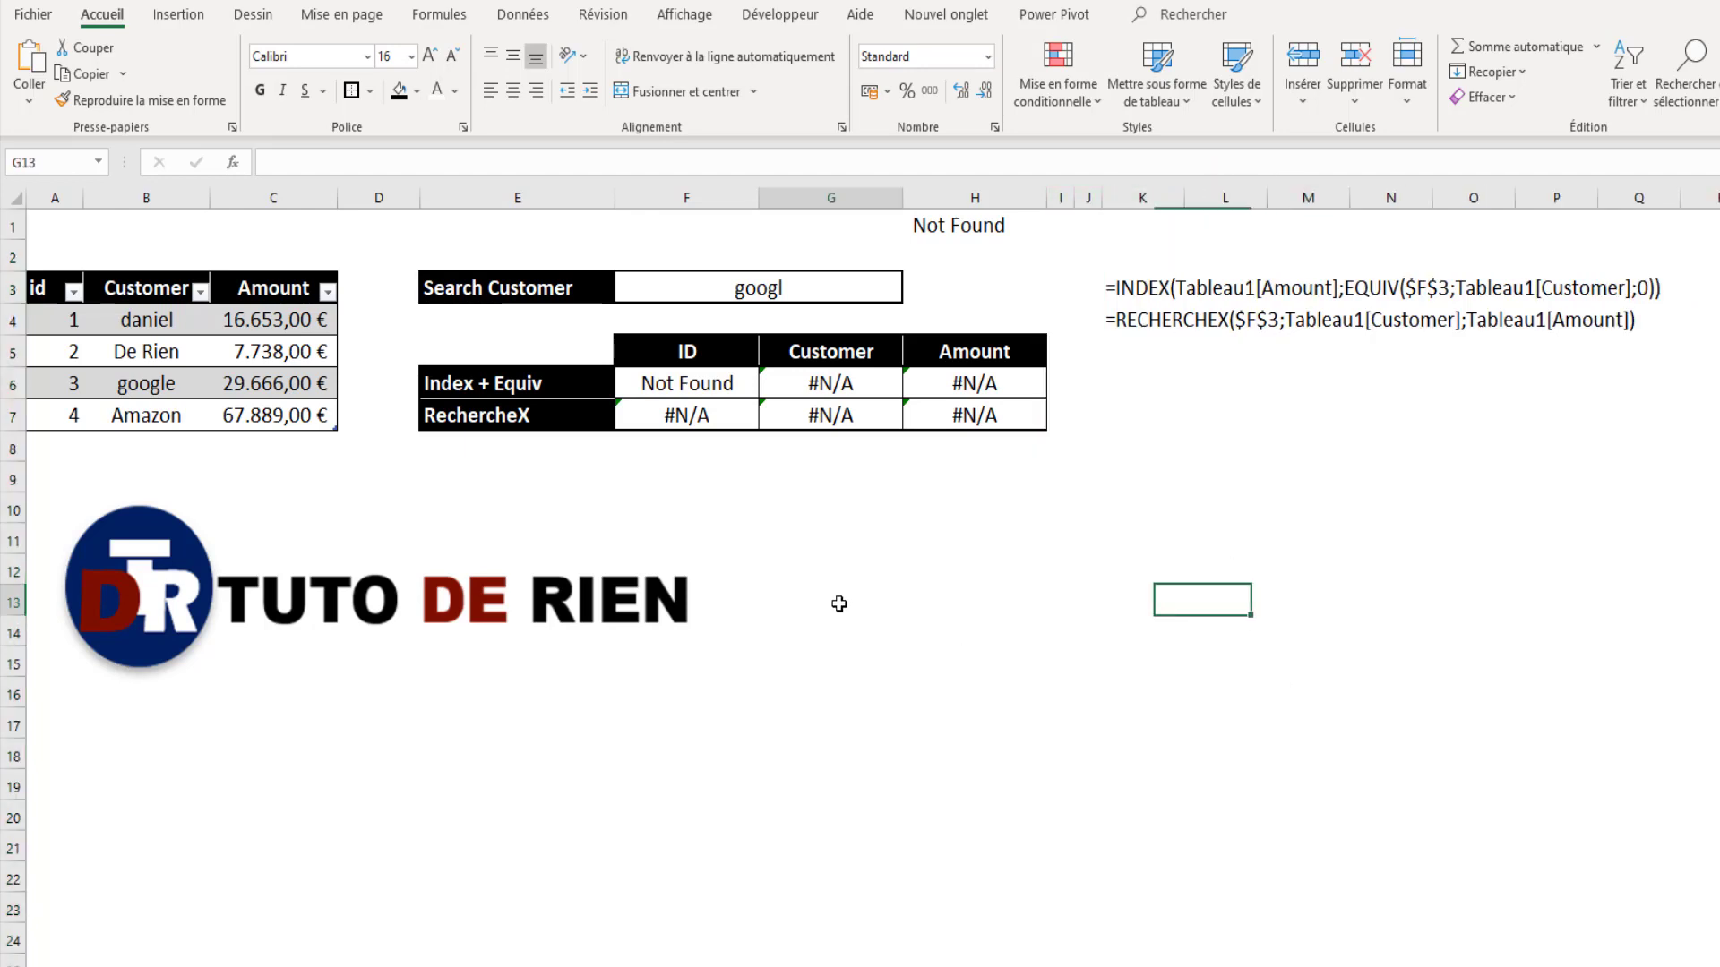
Step: Wrap the Customer INDEX formula in G6 in SIERREUR, returning $H$1 on error
left_click(796, 392)
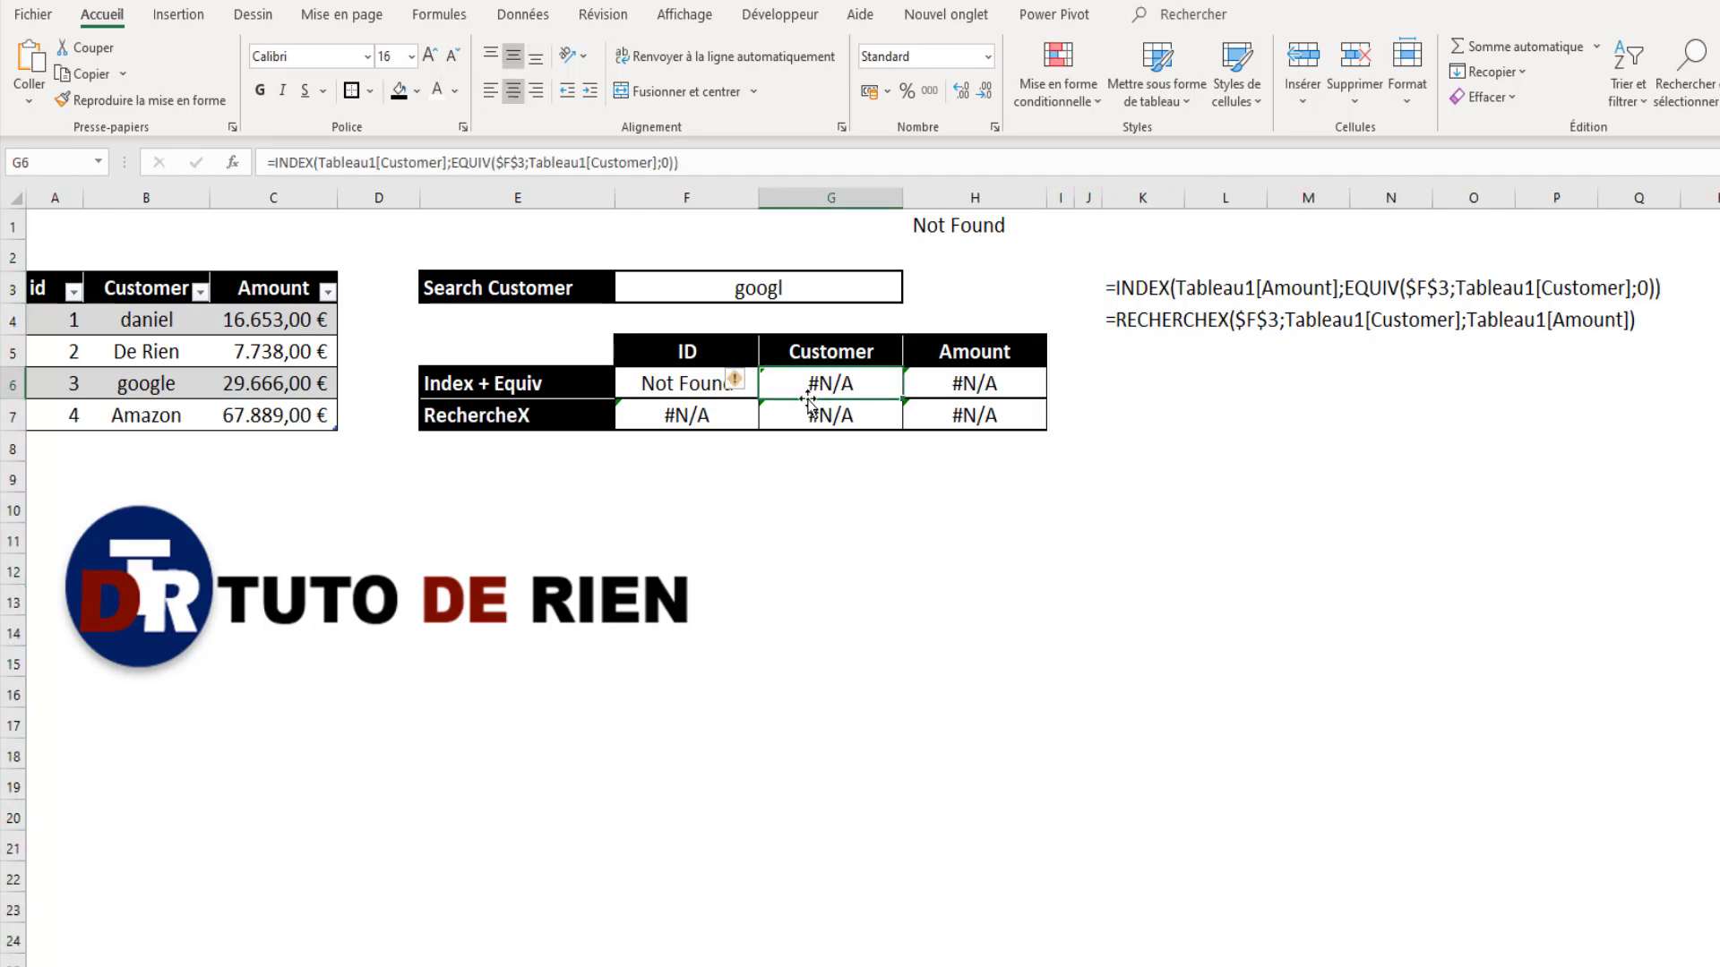
left_click(279, 163)
type("SI")
key("Down")
key("Down")
key("Tab")
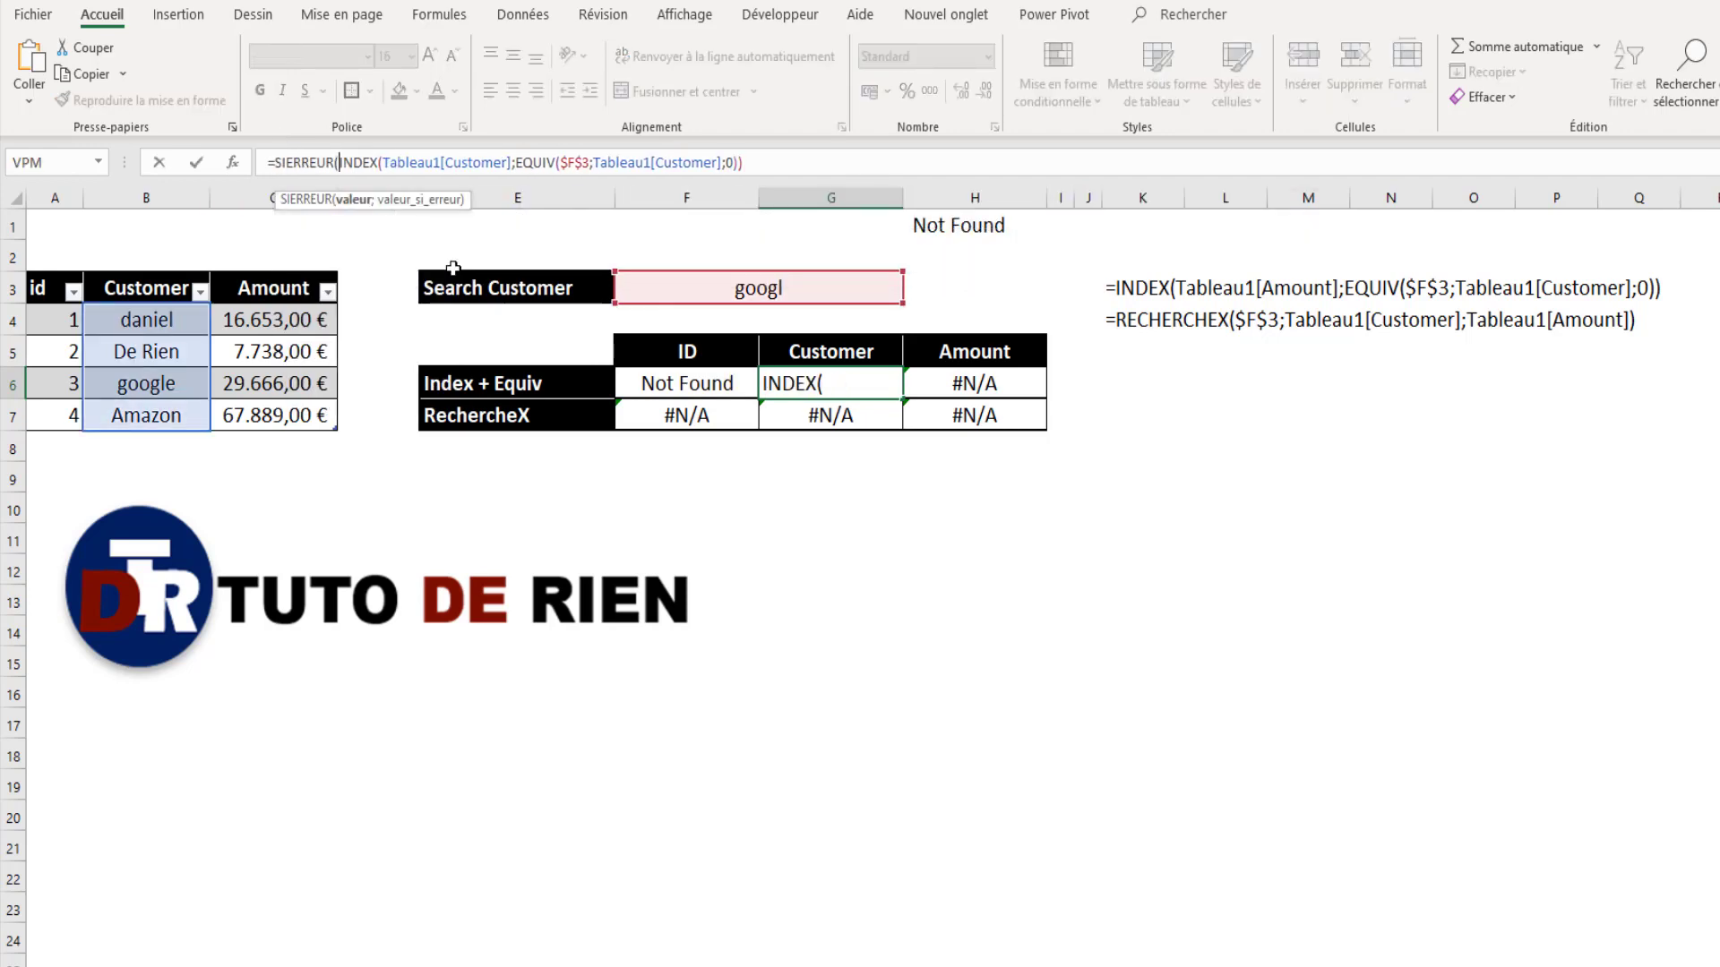
left_click(778, 164)
type(";")
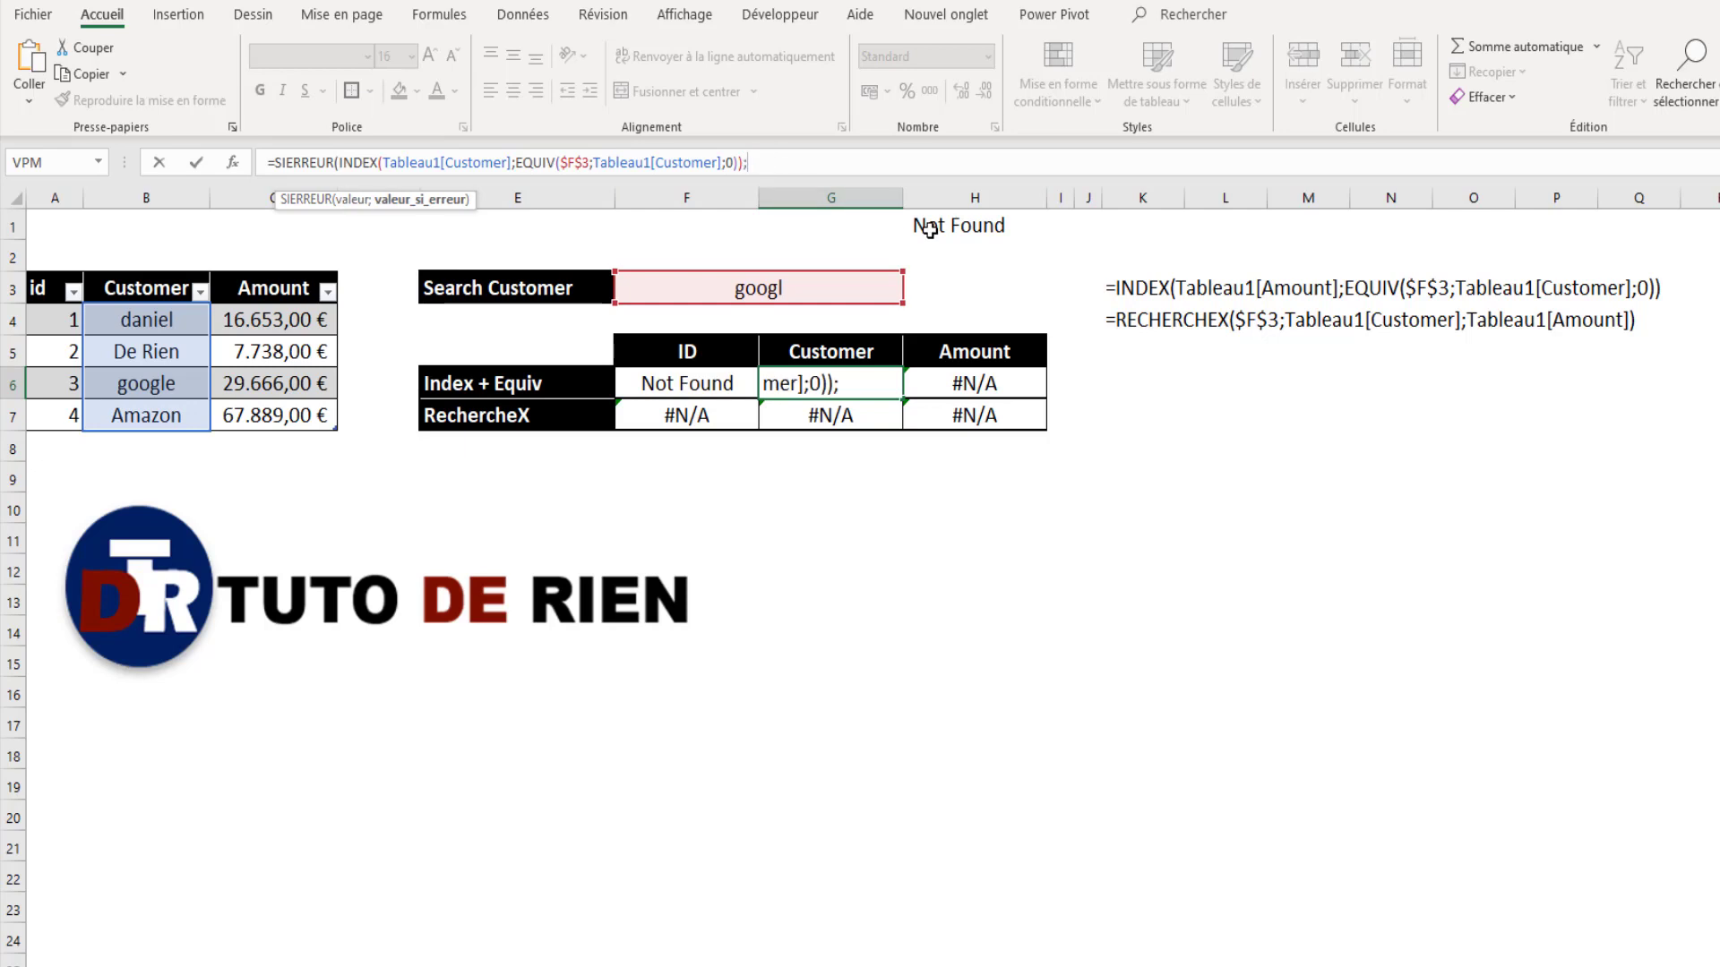
left_click(1007, 225)
key("F4")
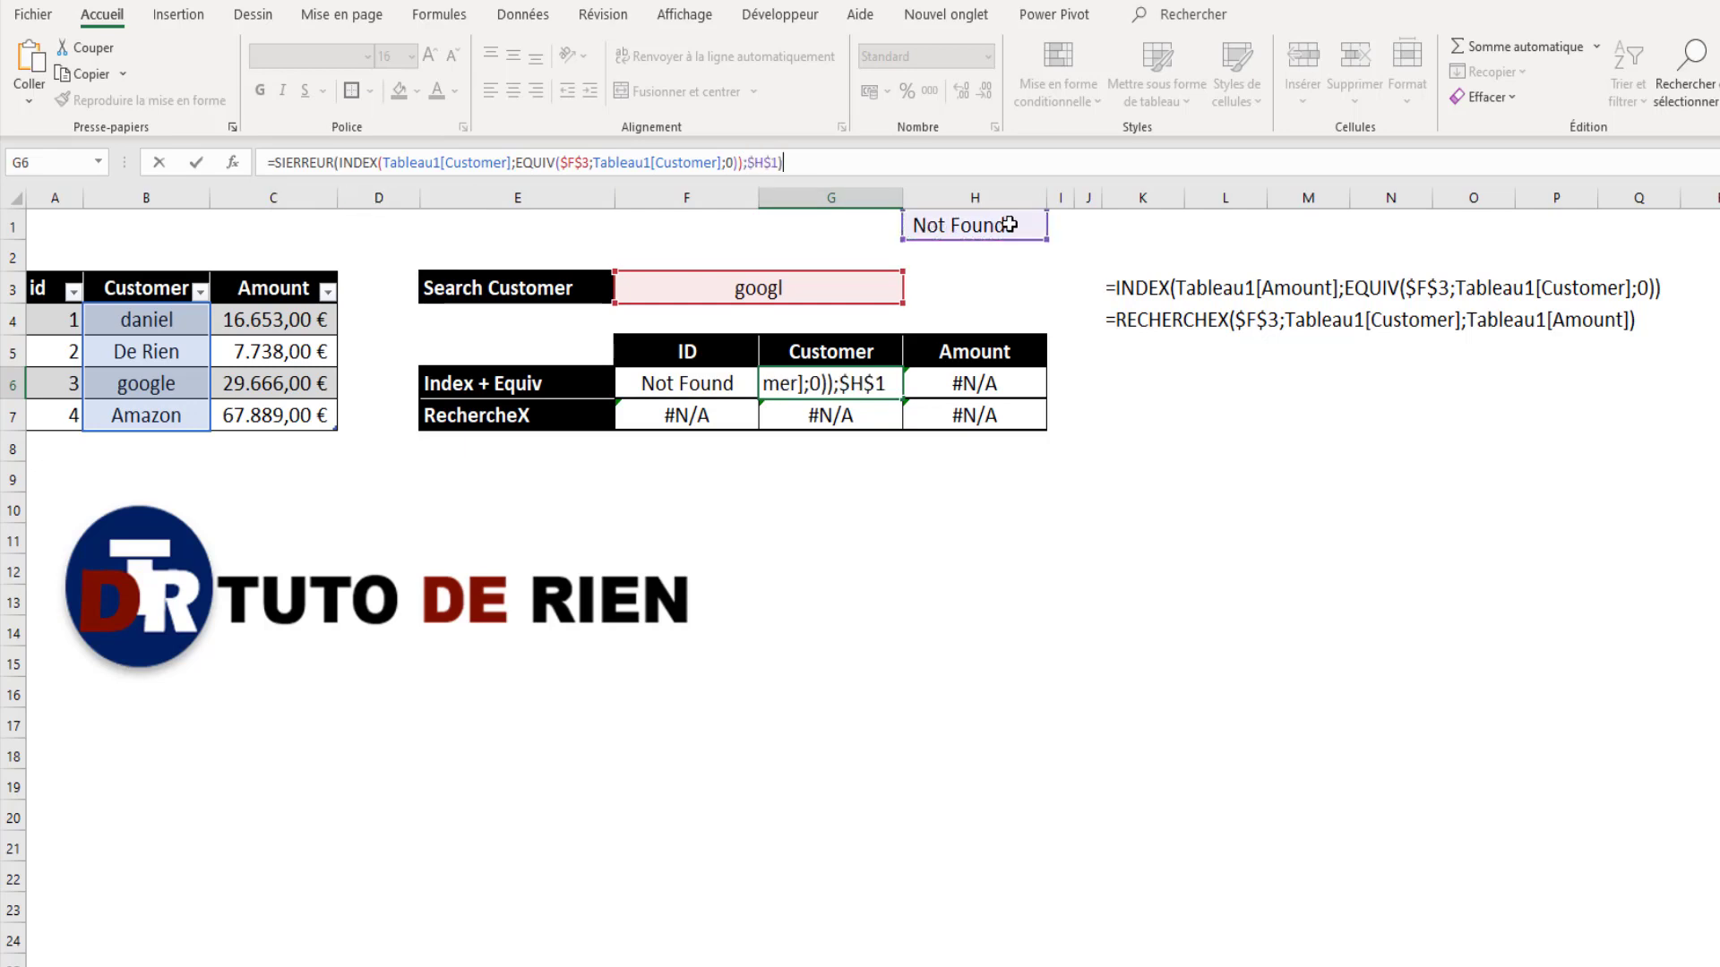
key("Return")
Step: Wrap the Amount INDEX formula in H6 in SIERREUR, returning H1 on error
key("Up")
key("Right")
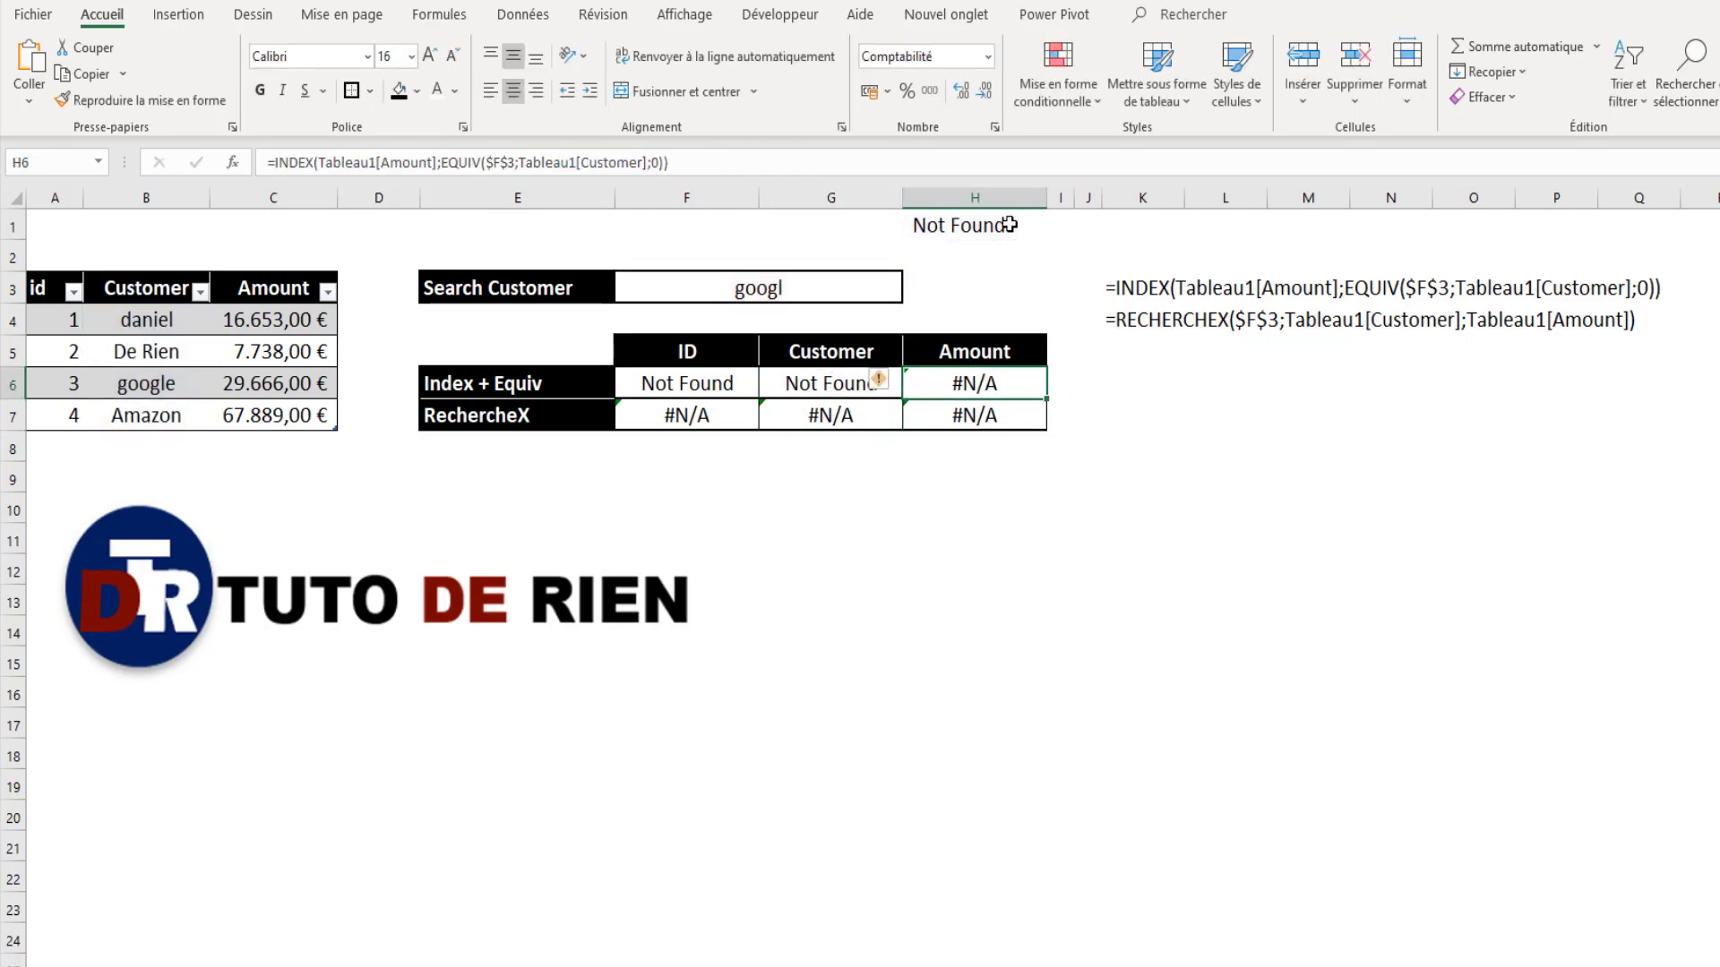
left_click(270, 170)
type("si")
key("Down")
key("Down")
key("Down")
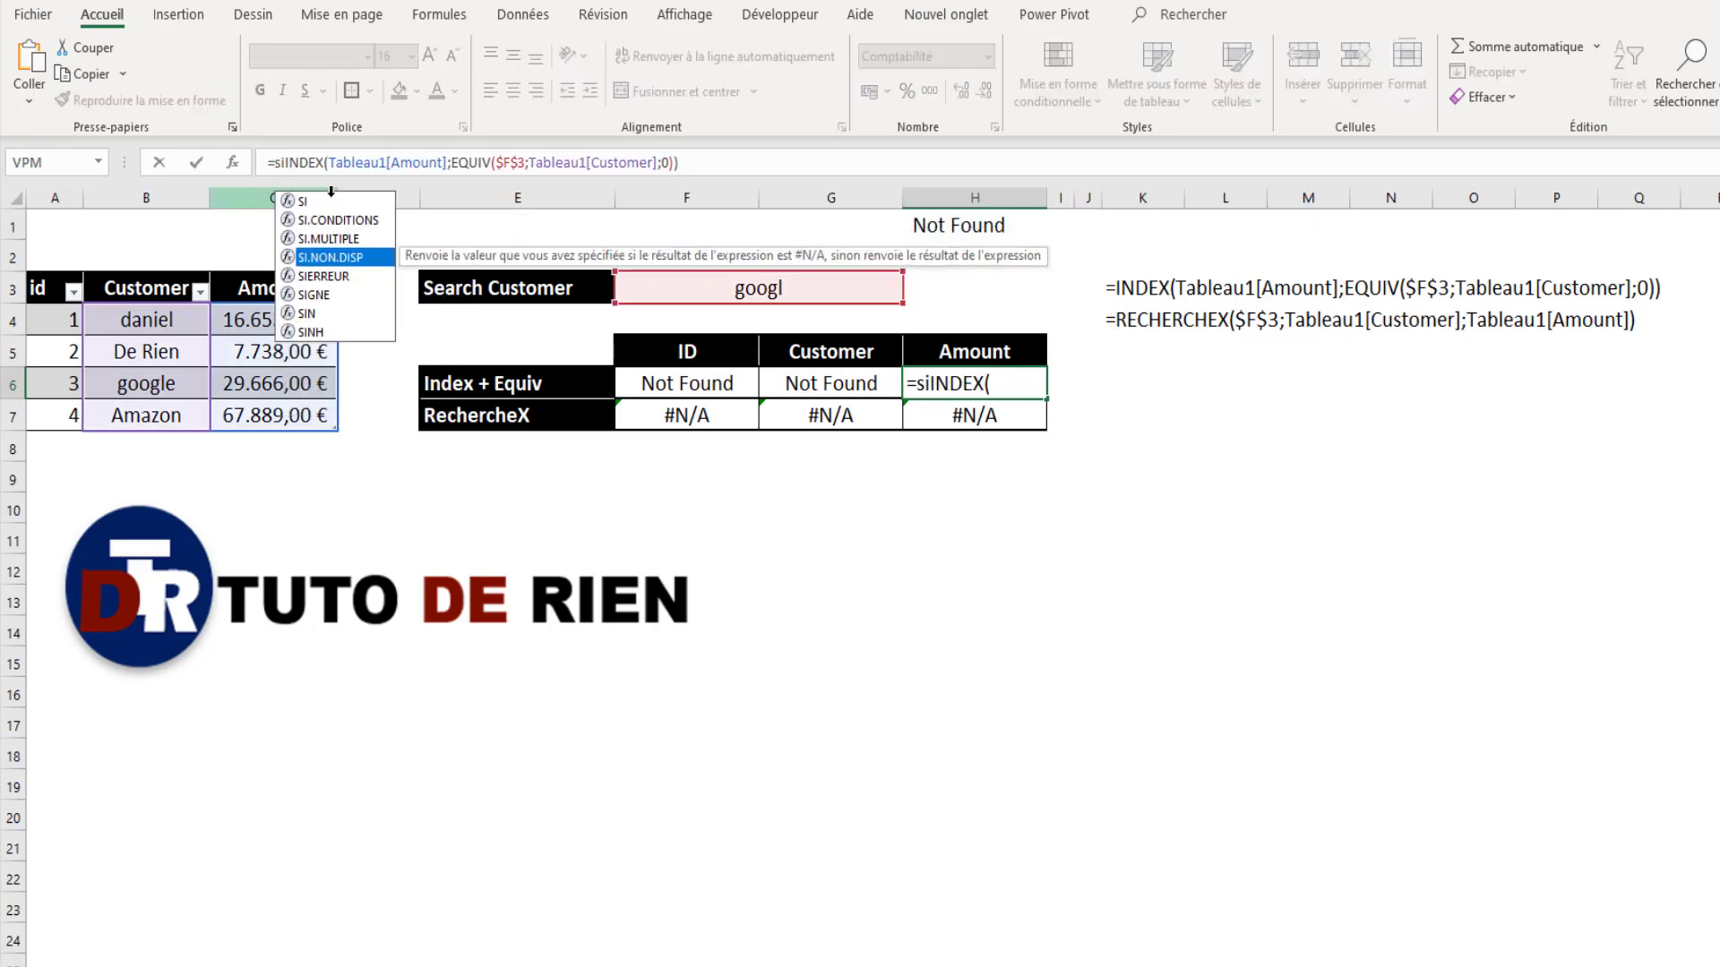
key("Down")
key("Tab")
type(";")
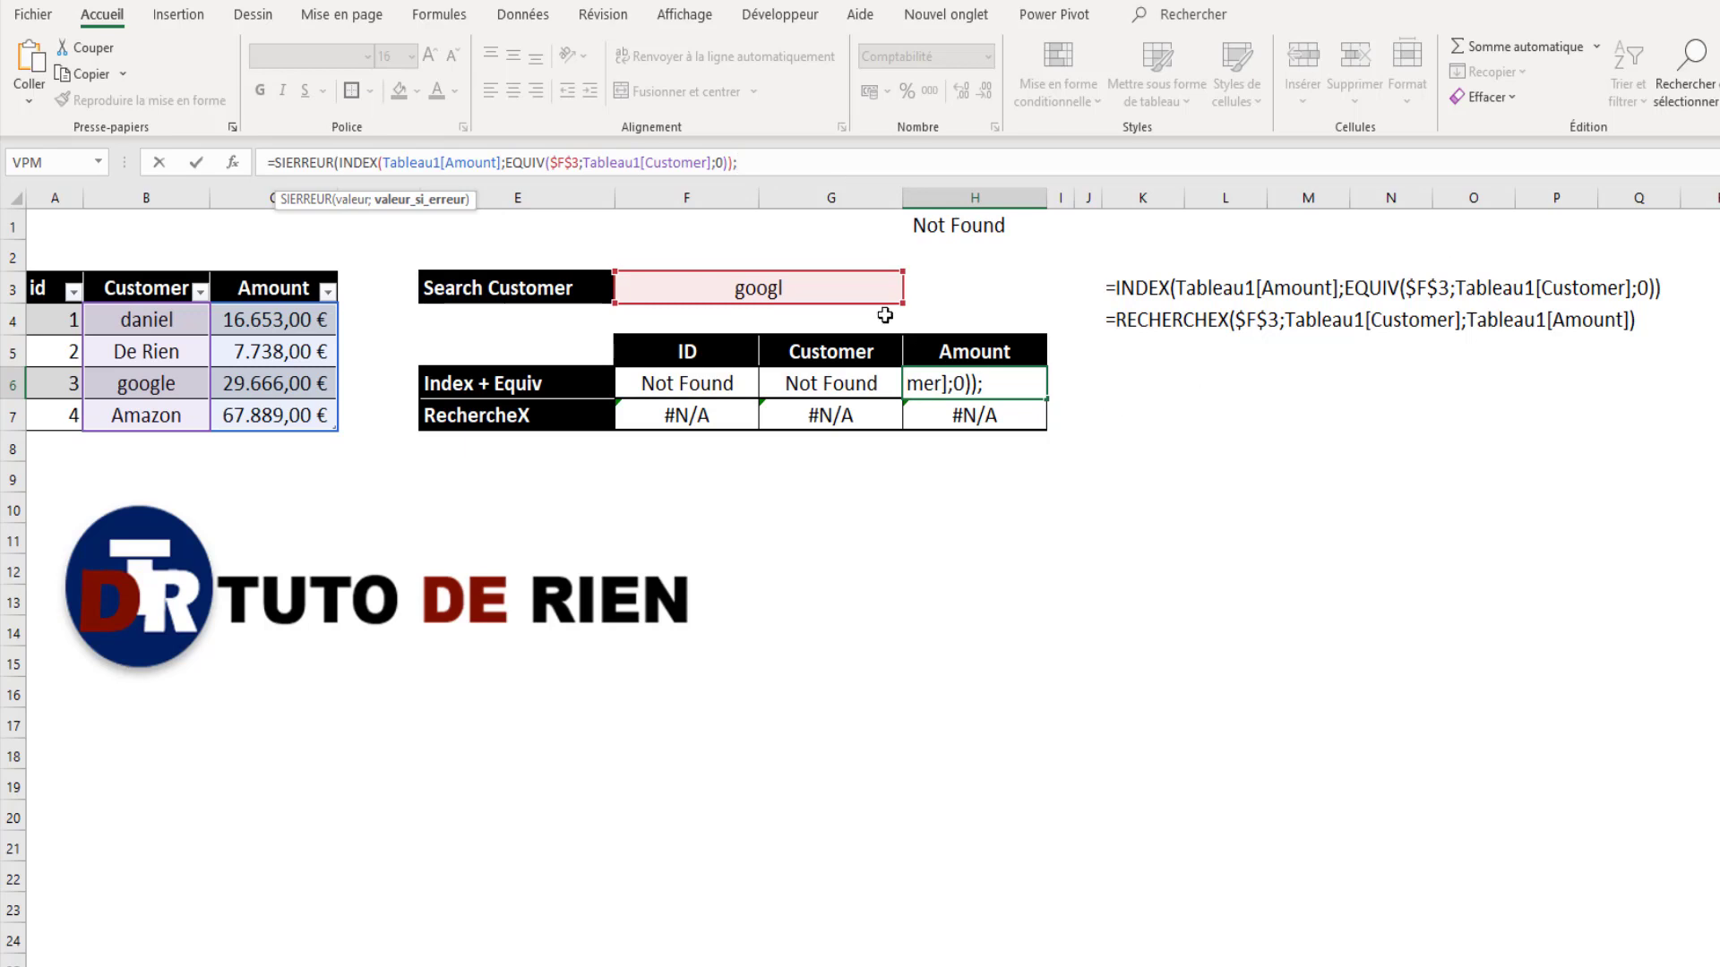
left_click(937, 227)
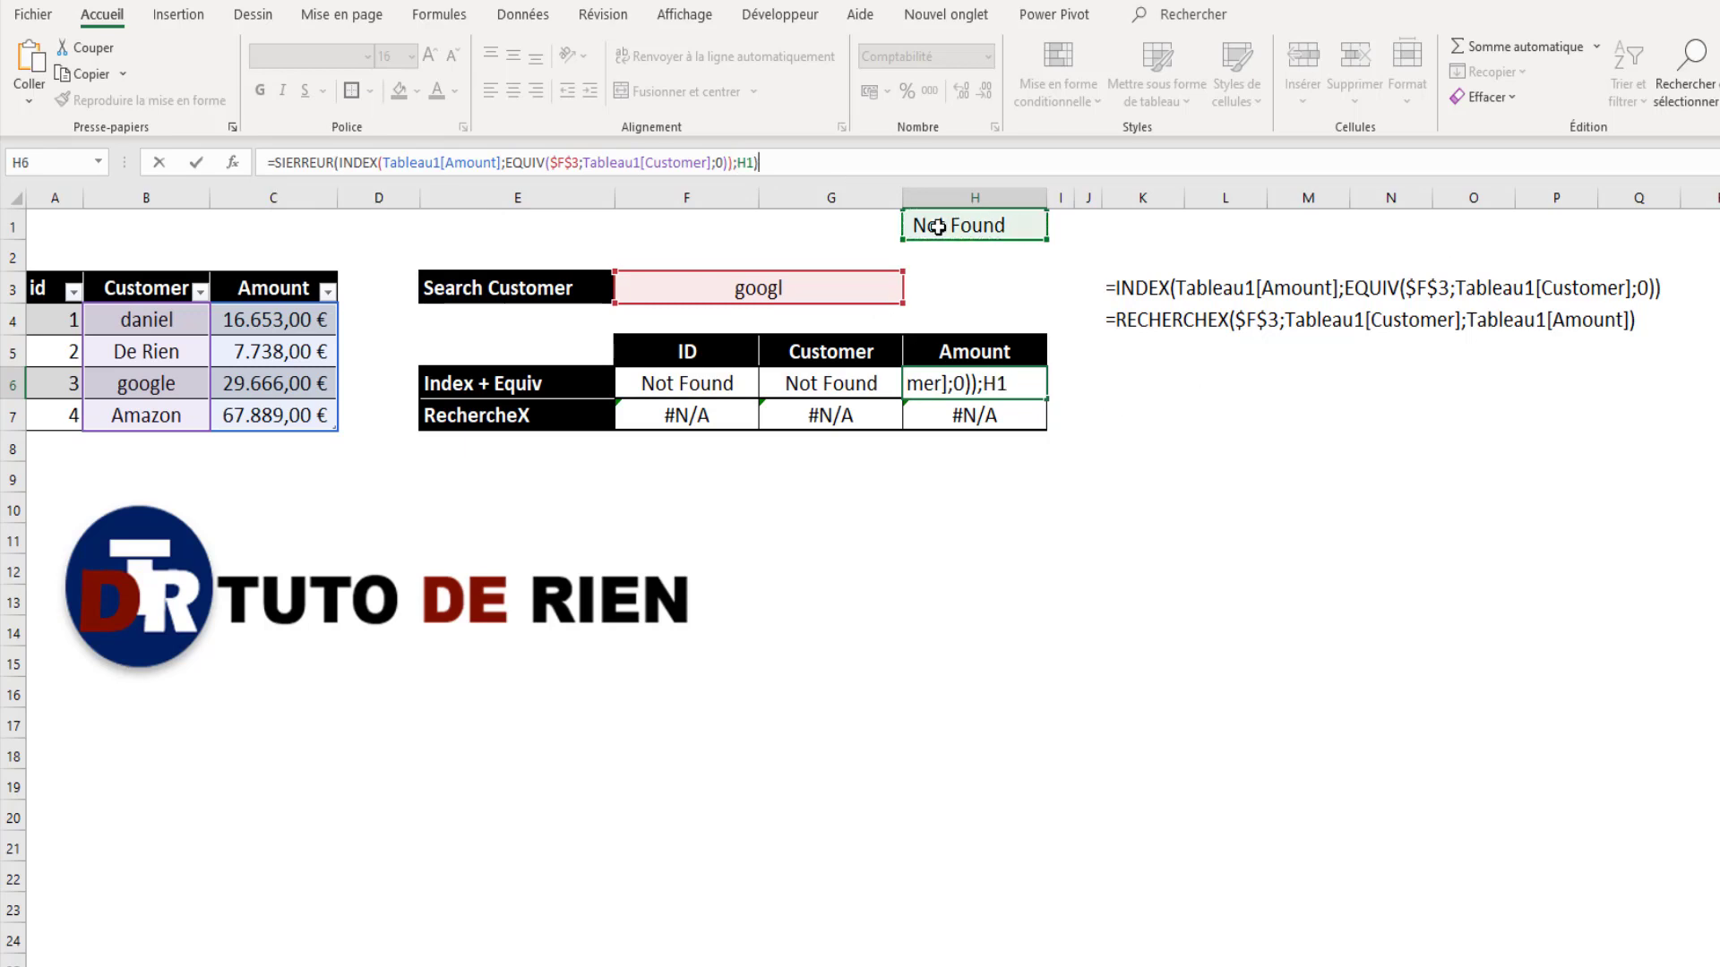
key("Return")
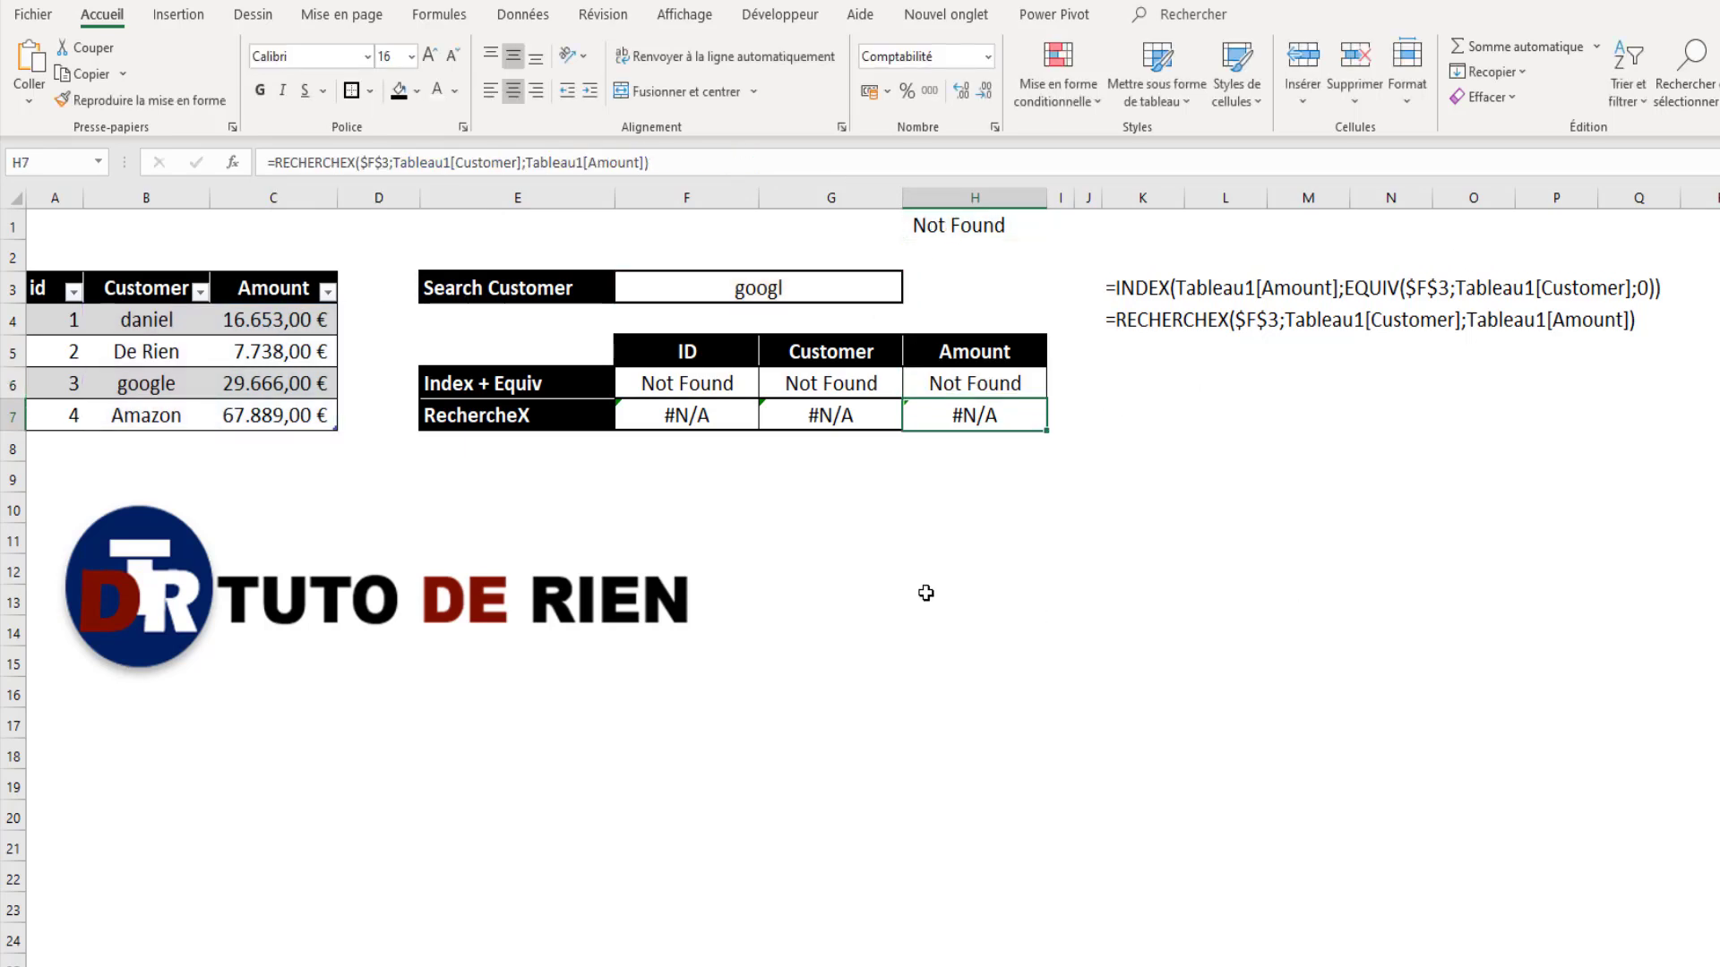
Step: Replace the text formula in K3 with the SIERREUR formula copied from F6, keeping the leading apostrophe
left_click(1159, 288)
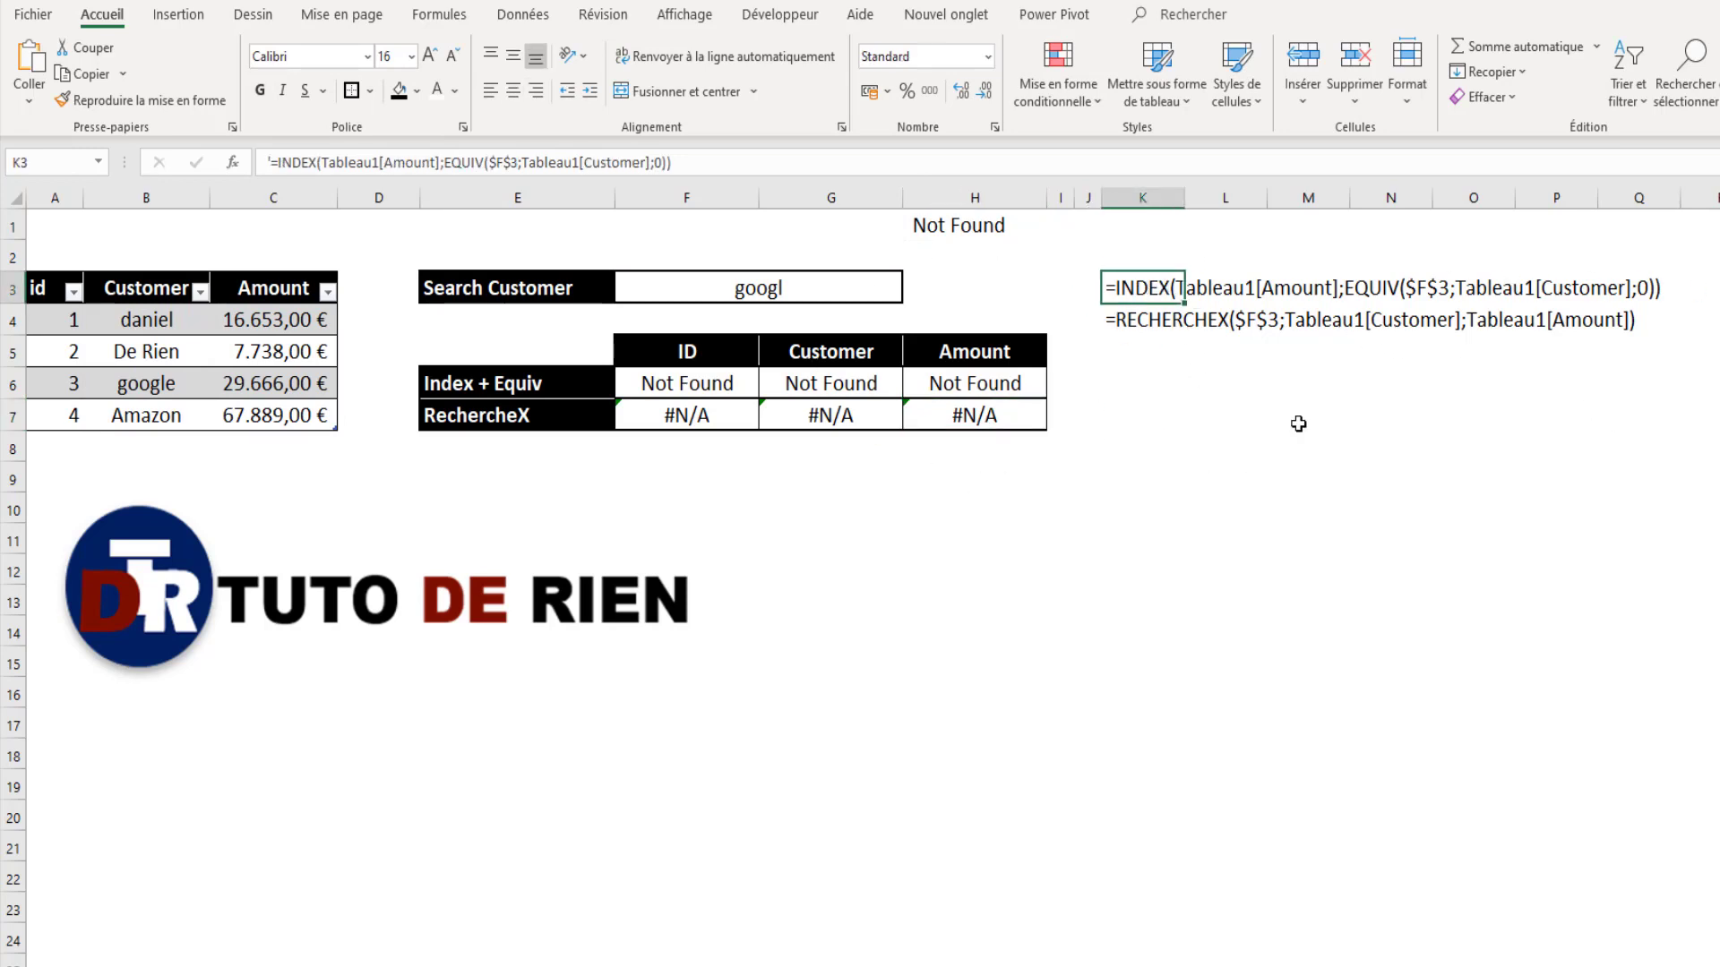
left_click(673, 374)
left_click_drag(750, 169, 181, 127)
key("ctrl+c")
key("Escape")
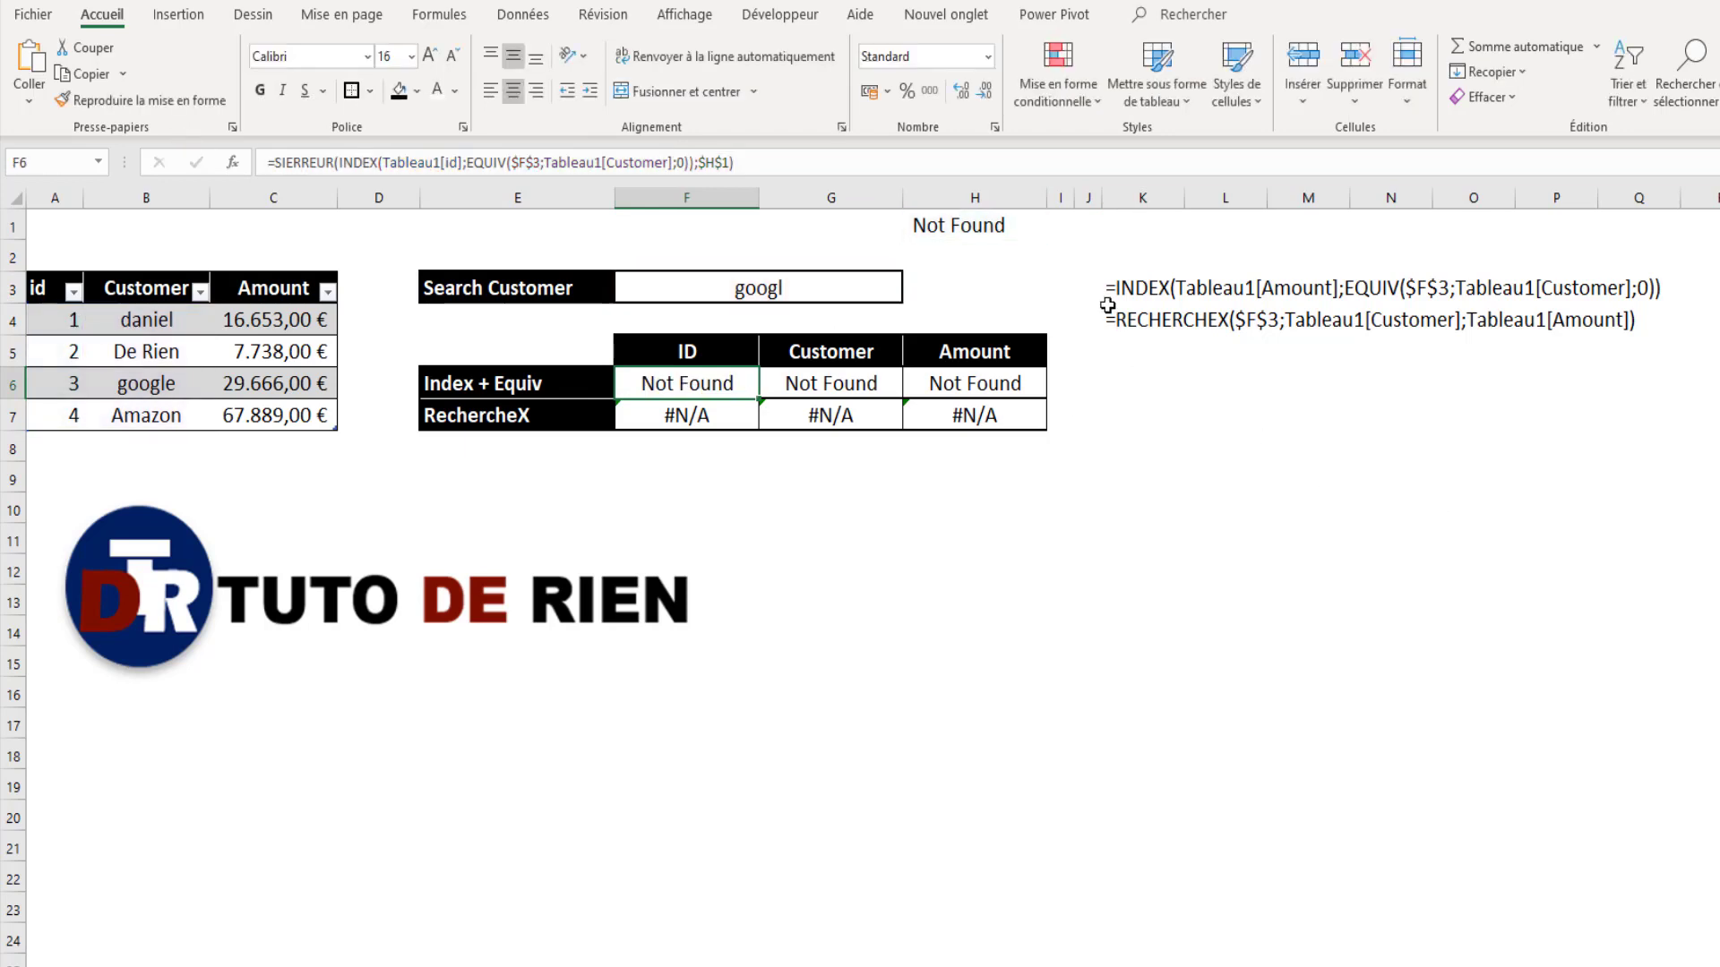
left_click(1145, 284)
left_click_drag(691, 159, 292, 158)
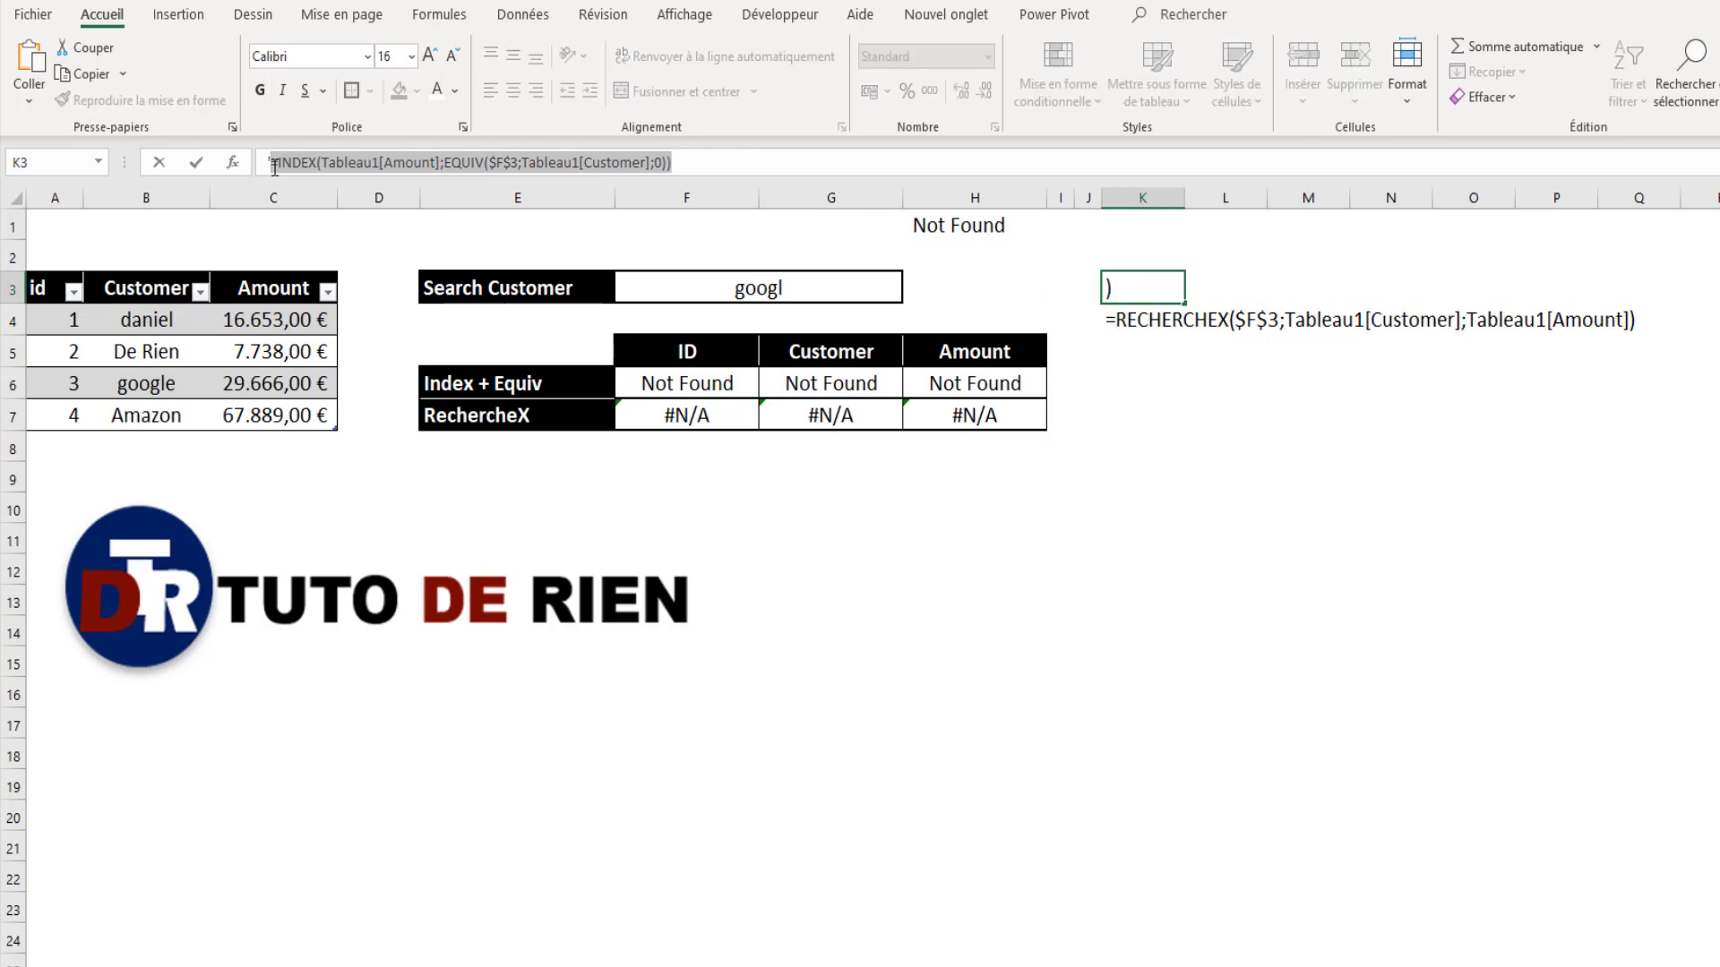
key("ctrl+v")
key("Return")
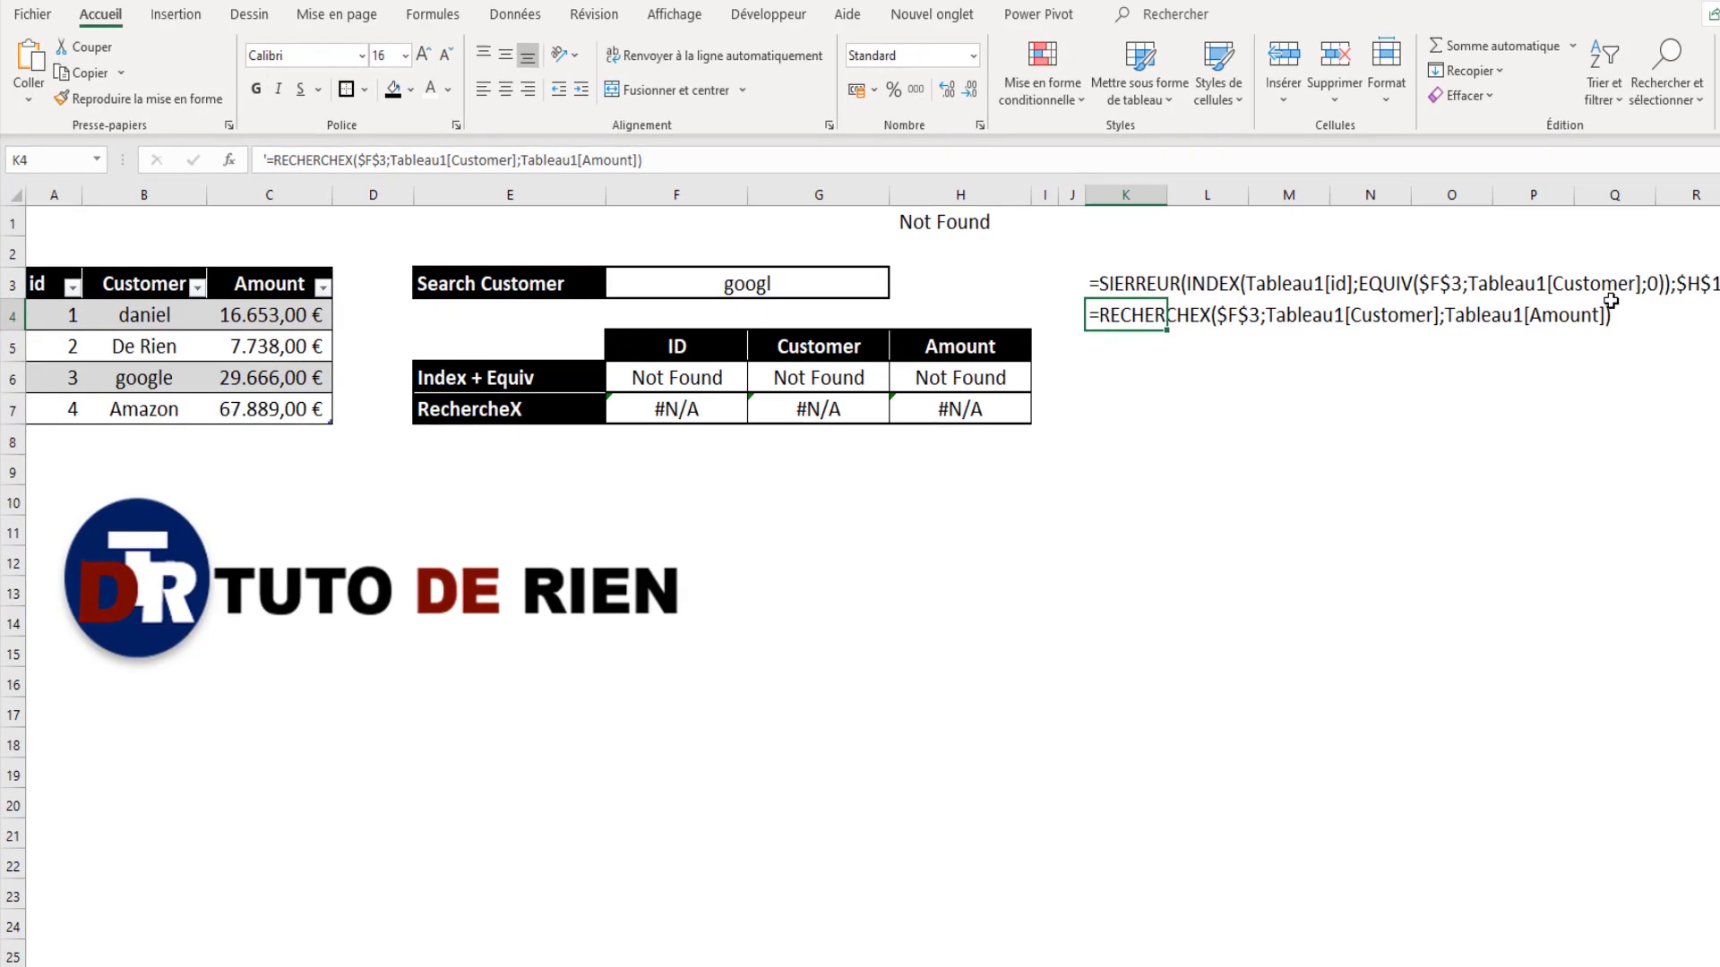
left_click(1538, 400)
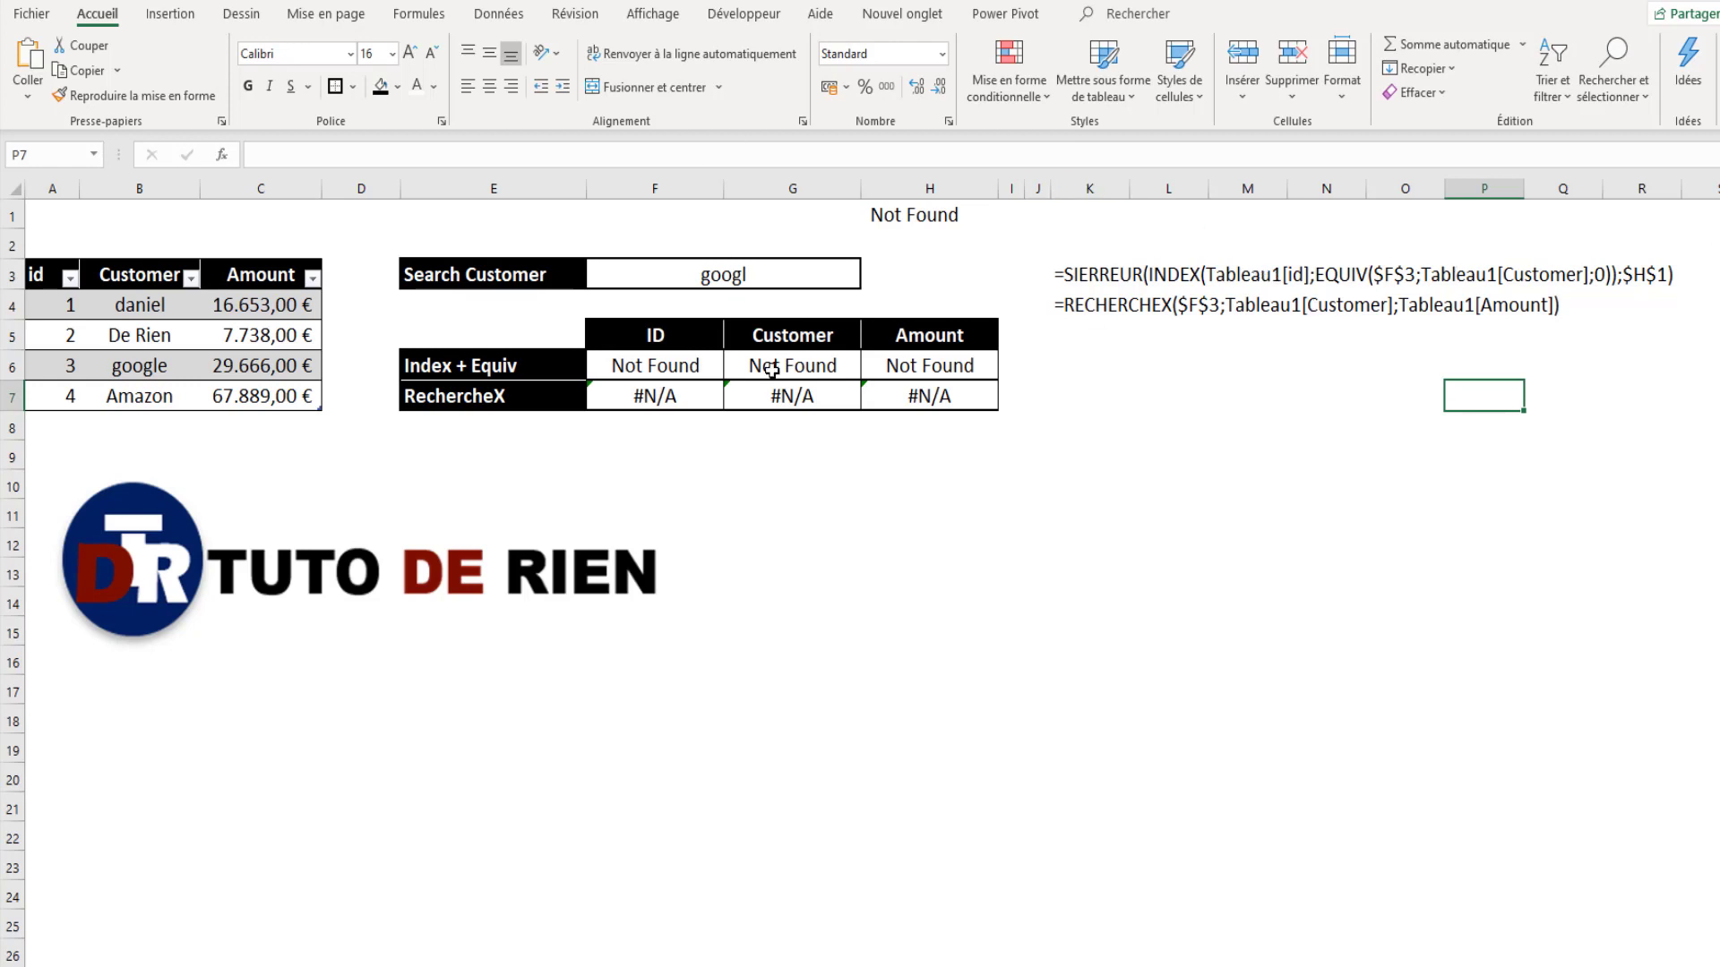
Step: Add $H$1 as the si_non_trouvé argument of the ID RECHERCHEX formula in F7
left_click(685, 401)
left_click(583, 154)
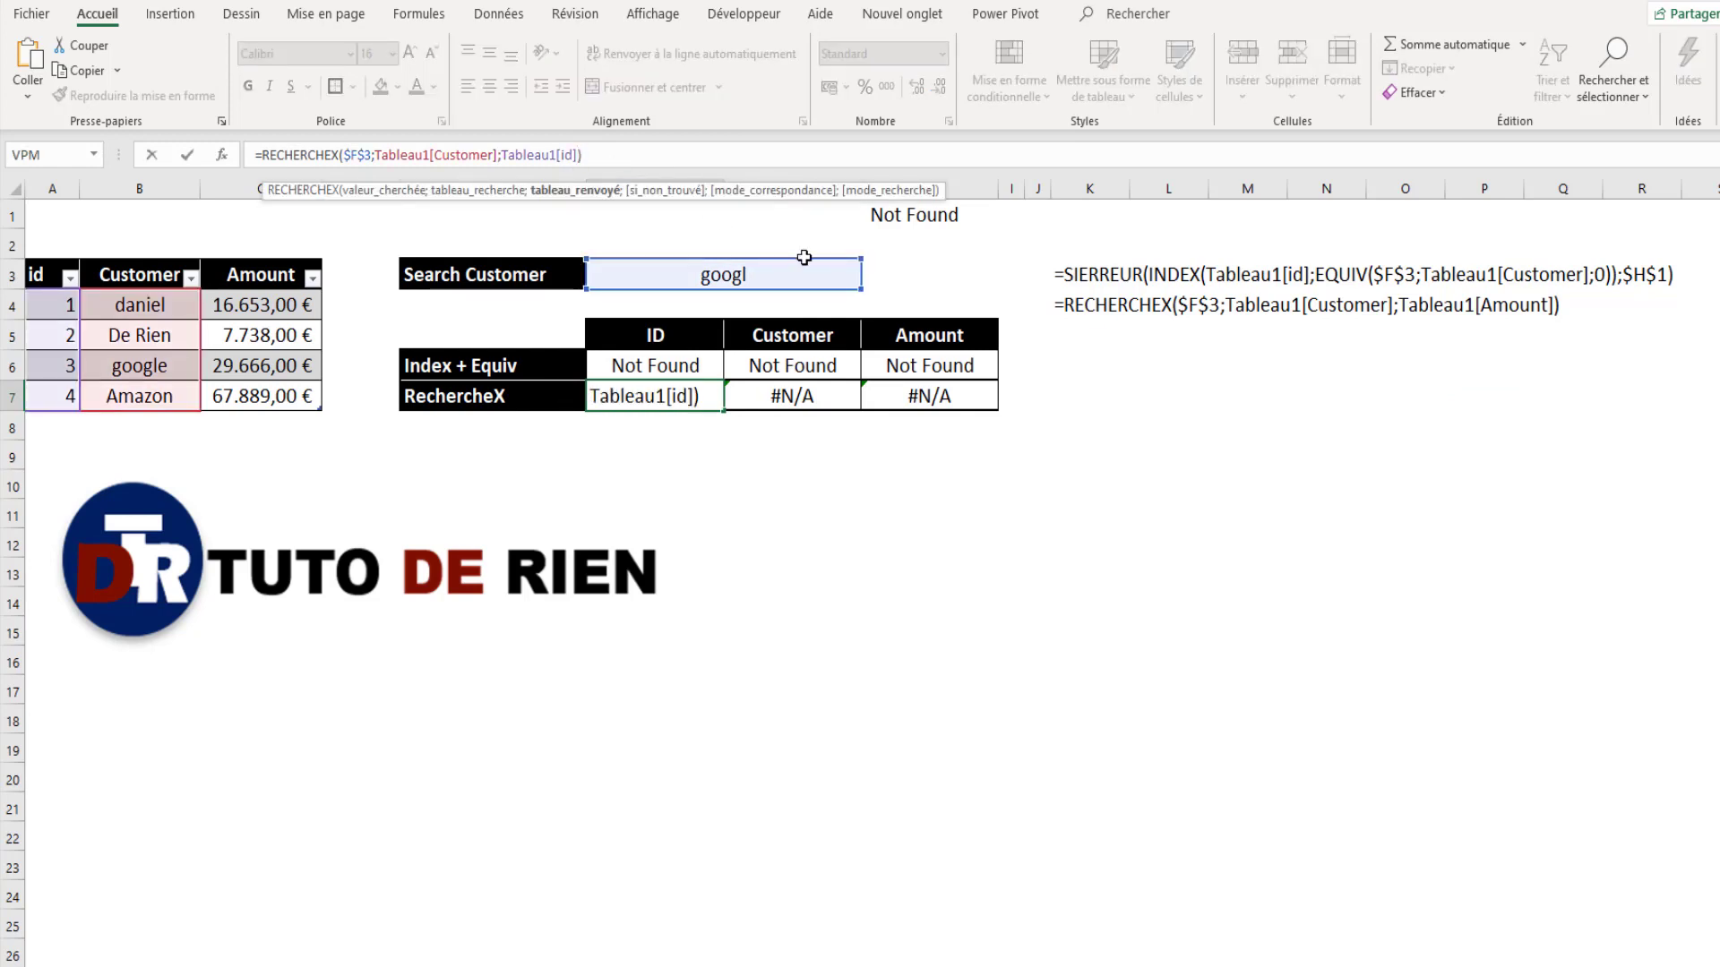
type(";")
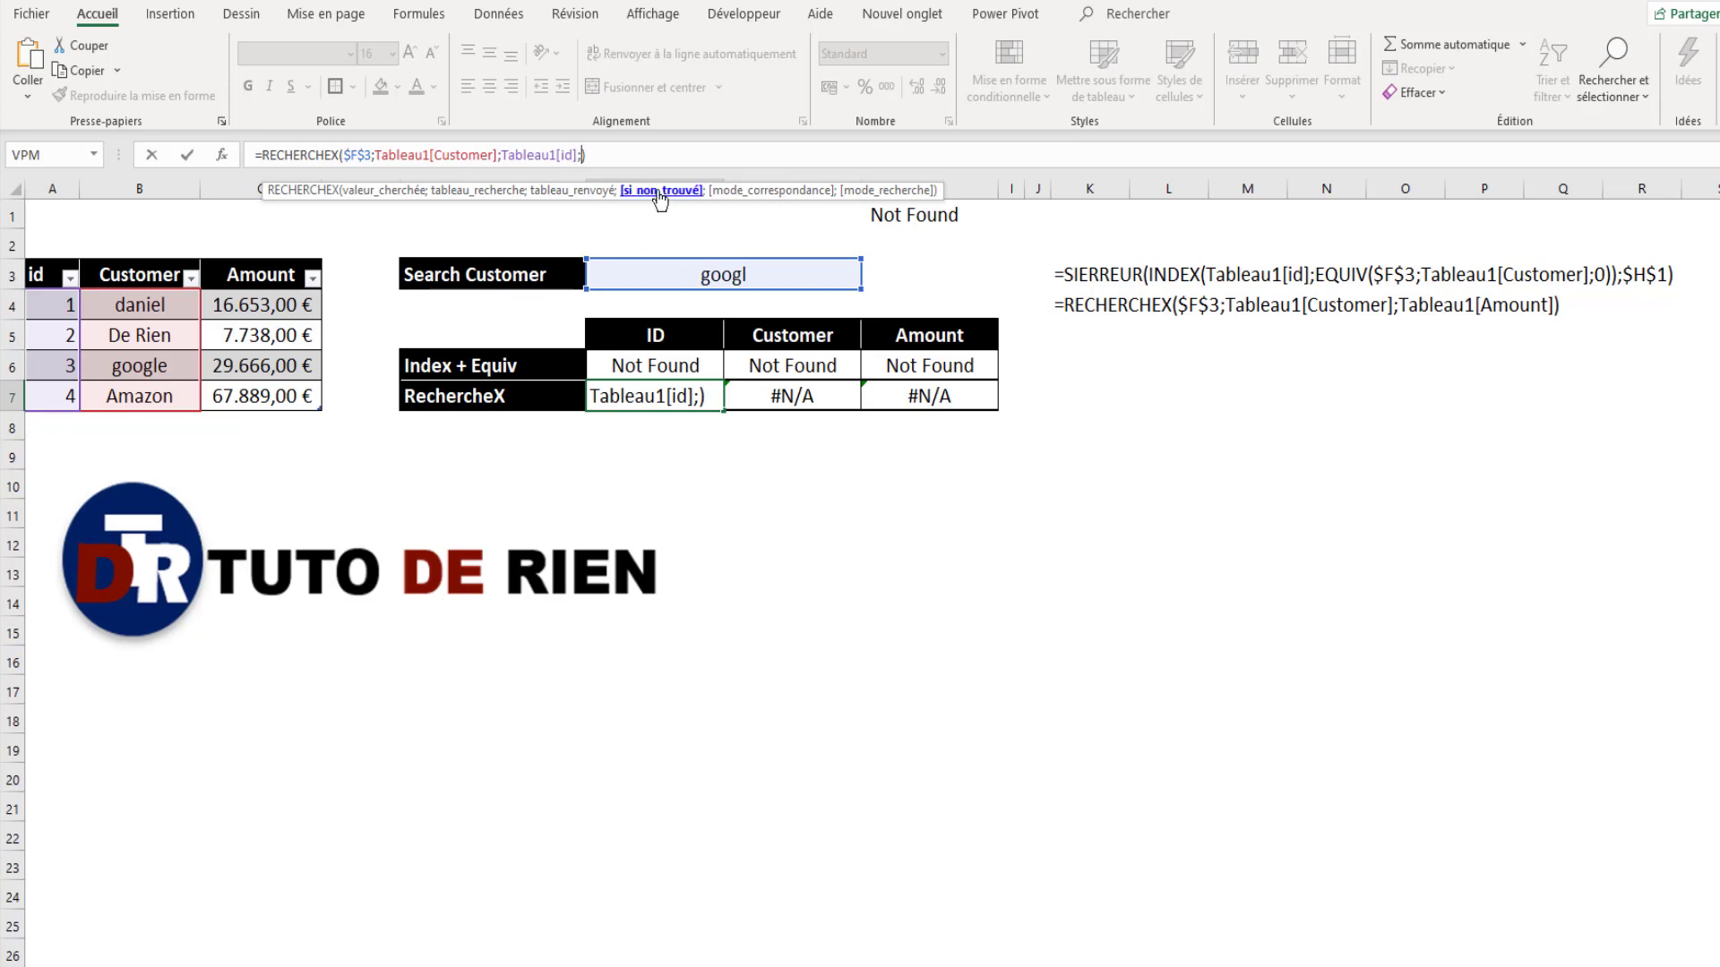
left_click(929, 219)
key("F4")
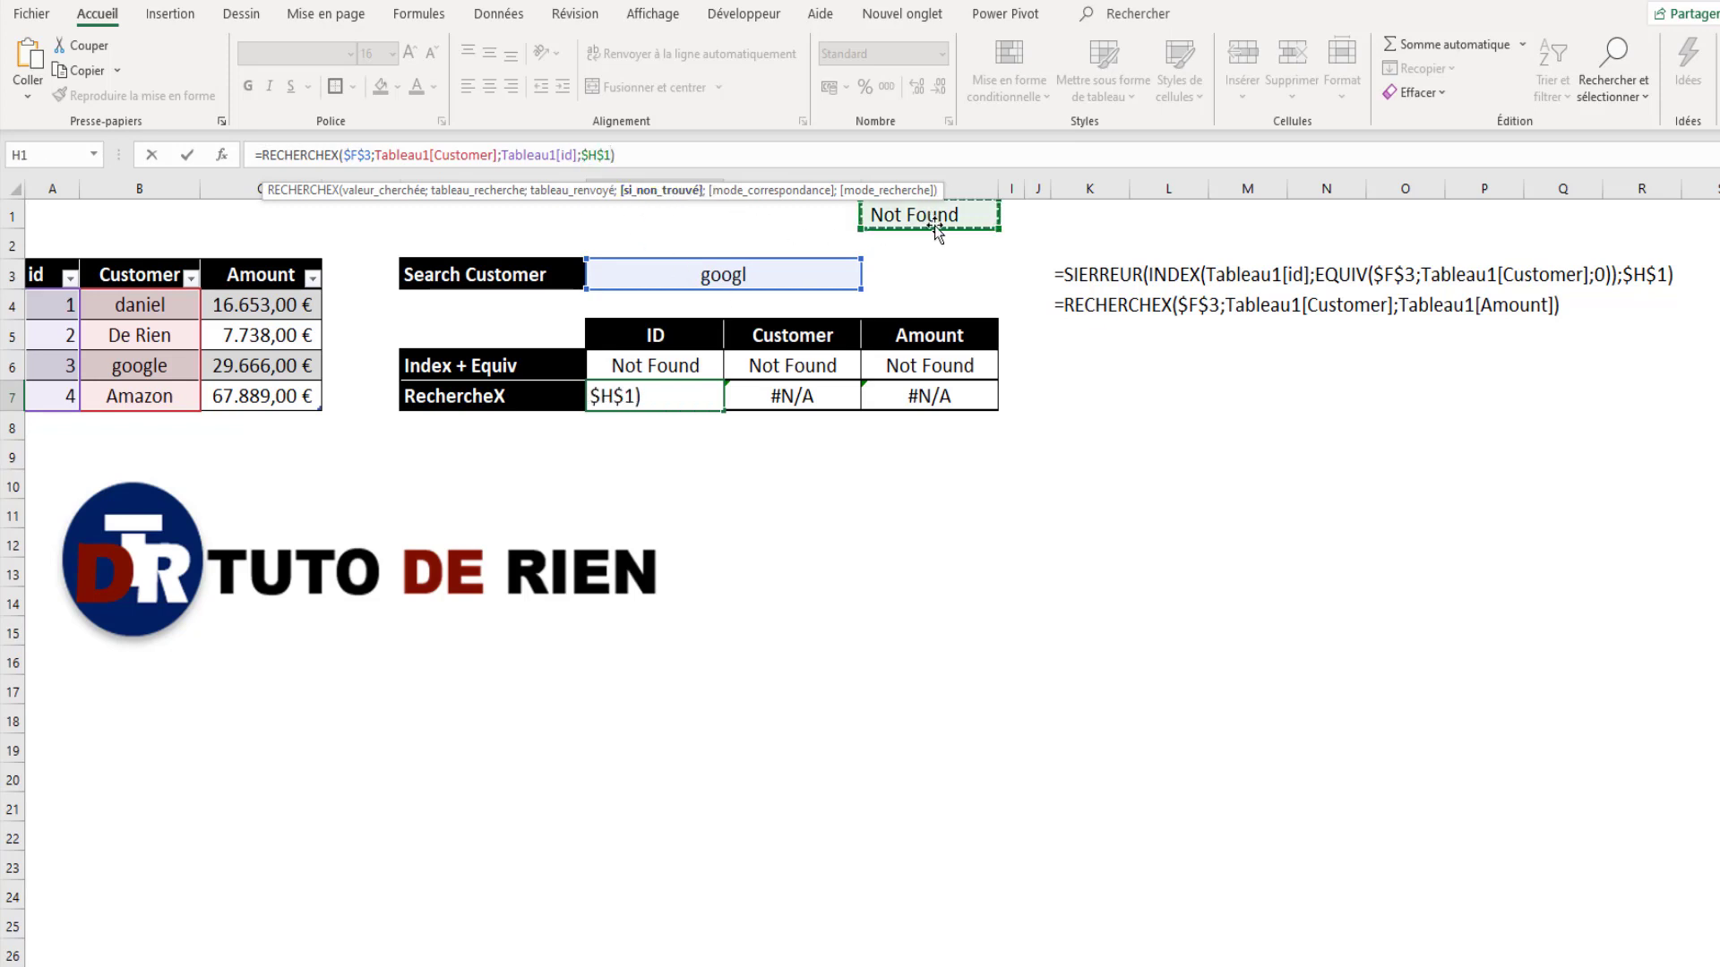
key("Tab")
Step: Add H1 as the si_non_trouvé argument of the Customer RECHERCHEX formula in G7
left_click(622, 155)
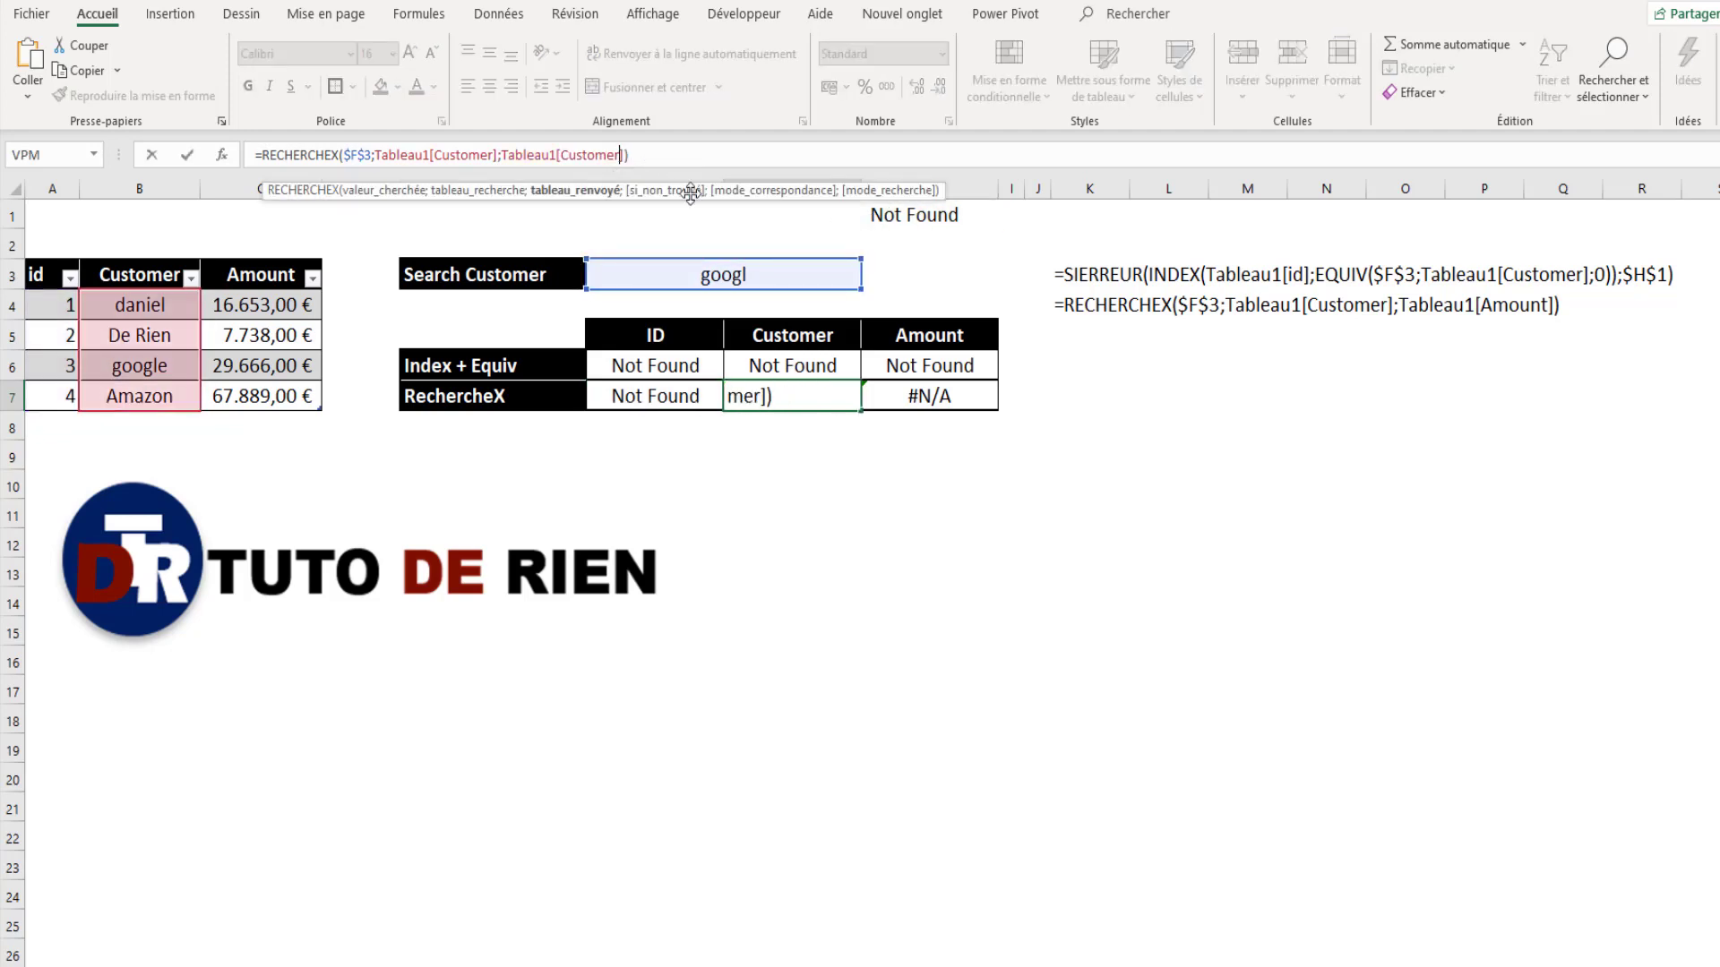
type(";")
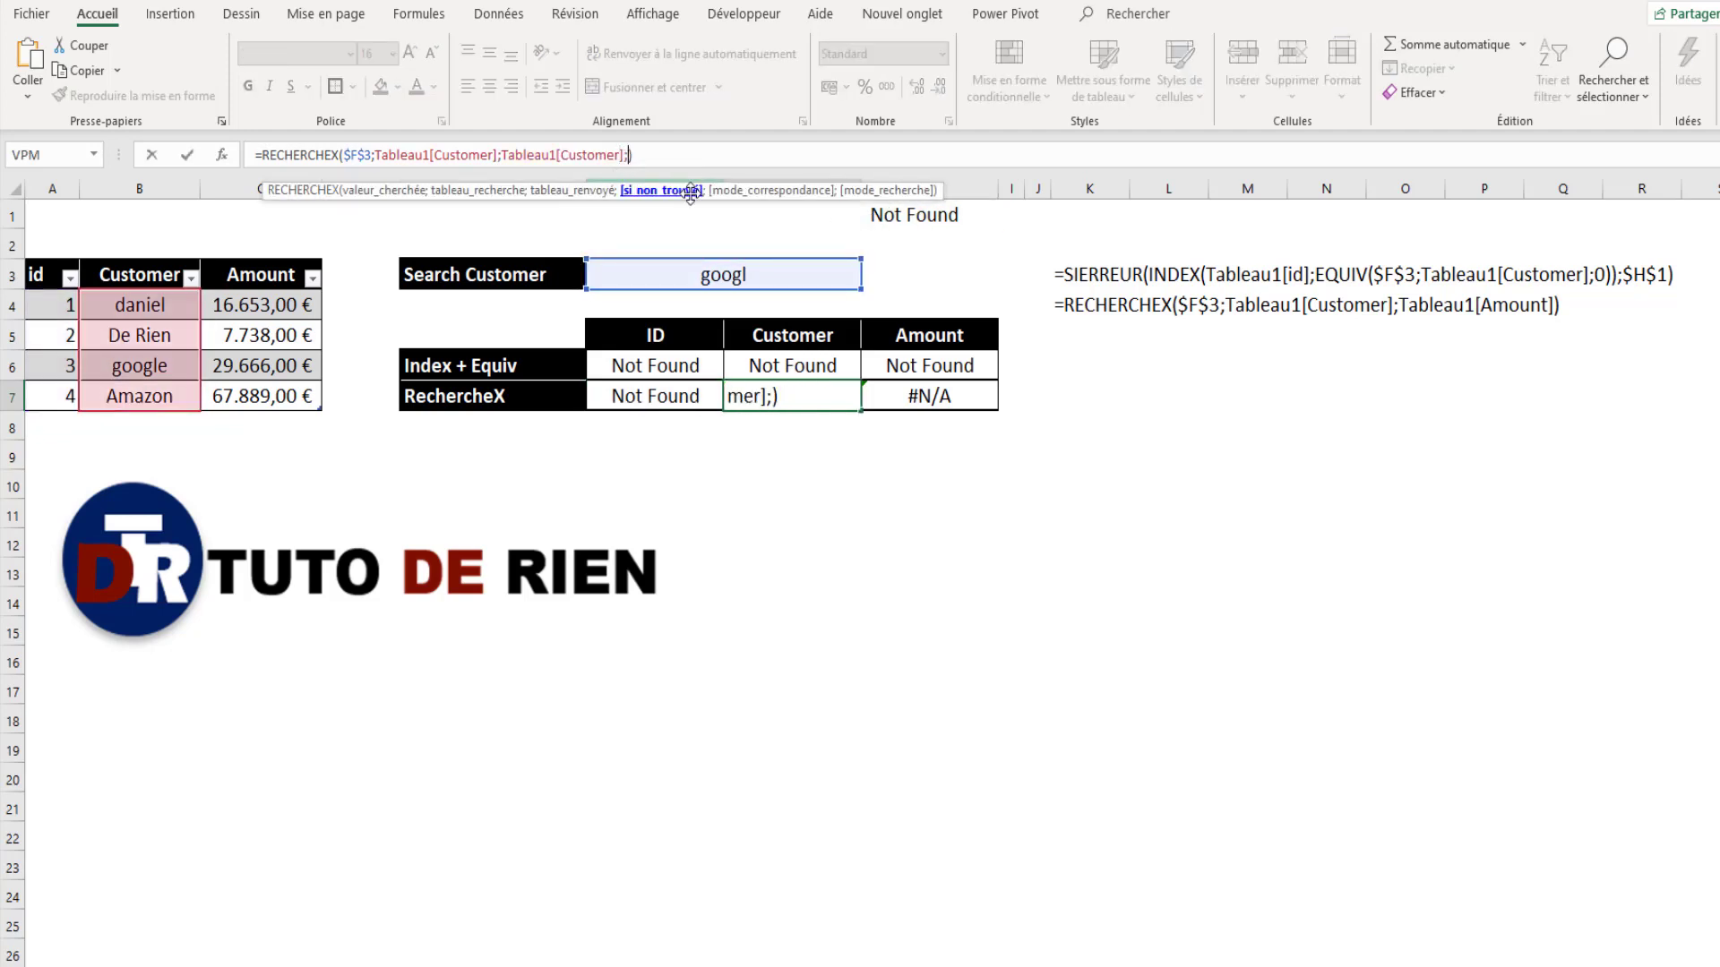
left_click(906, 213)
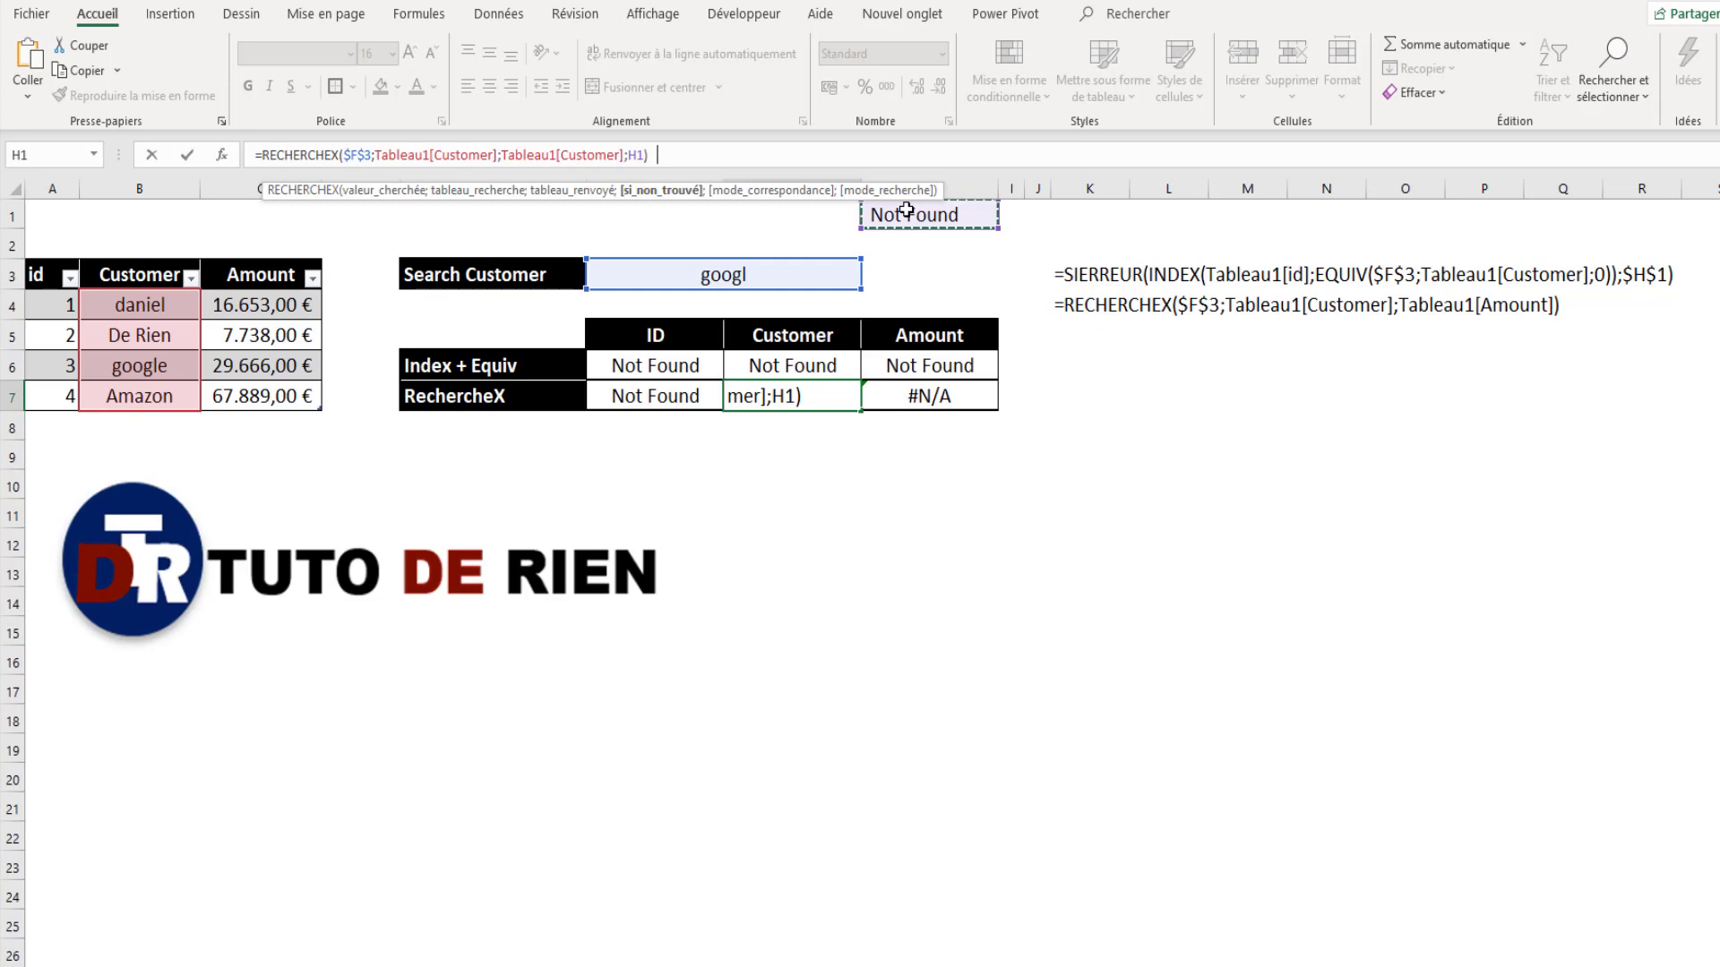
key("Tab")
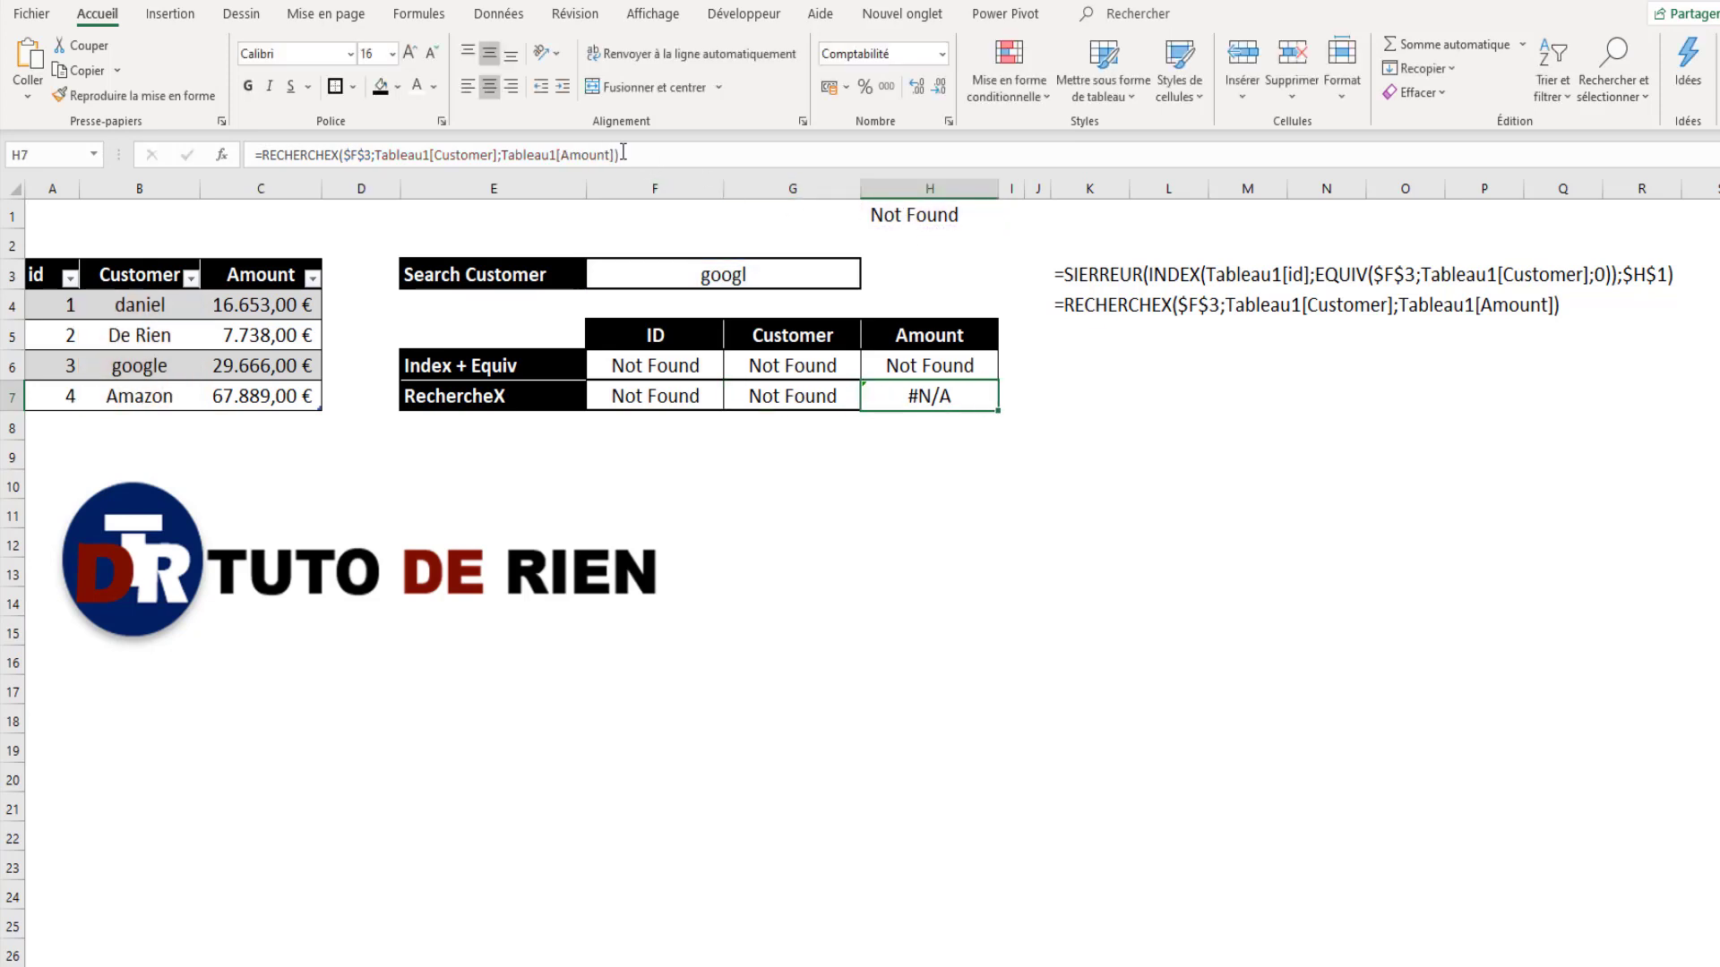
Step: Add $H$1 as the si_non_trouvé argument of the Amount RECHERCHEX formula in H7
left_click(643, 164)
type(";")
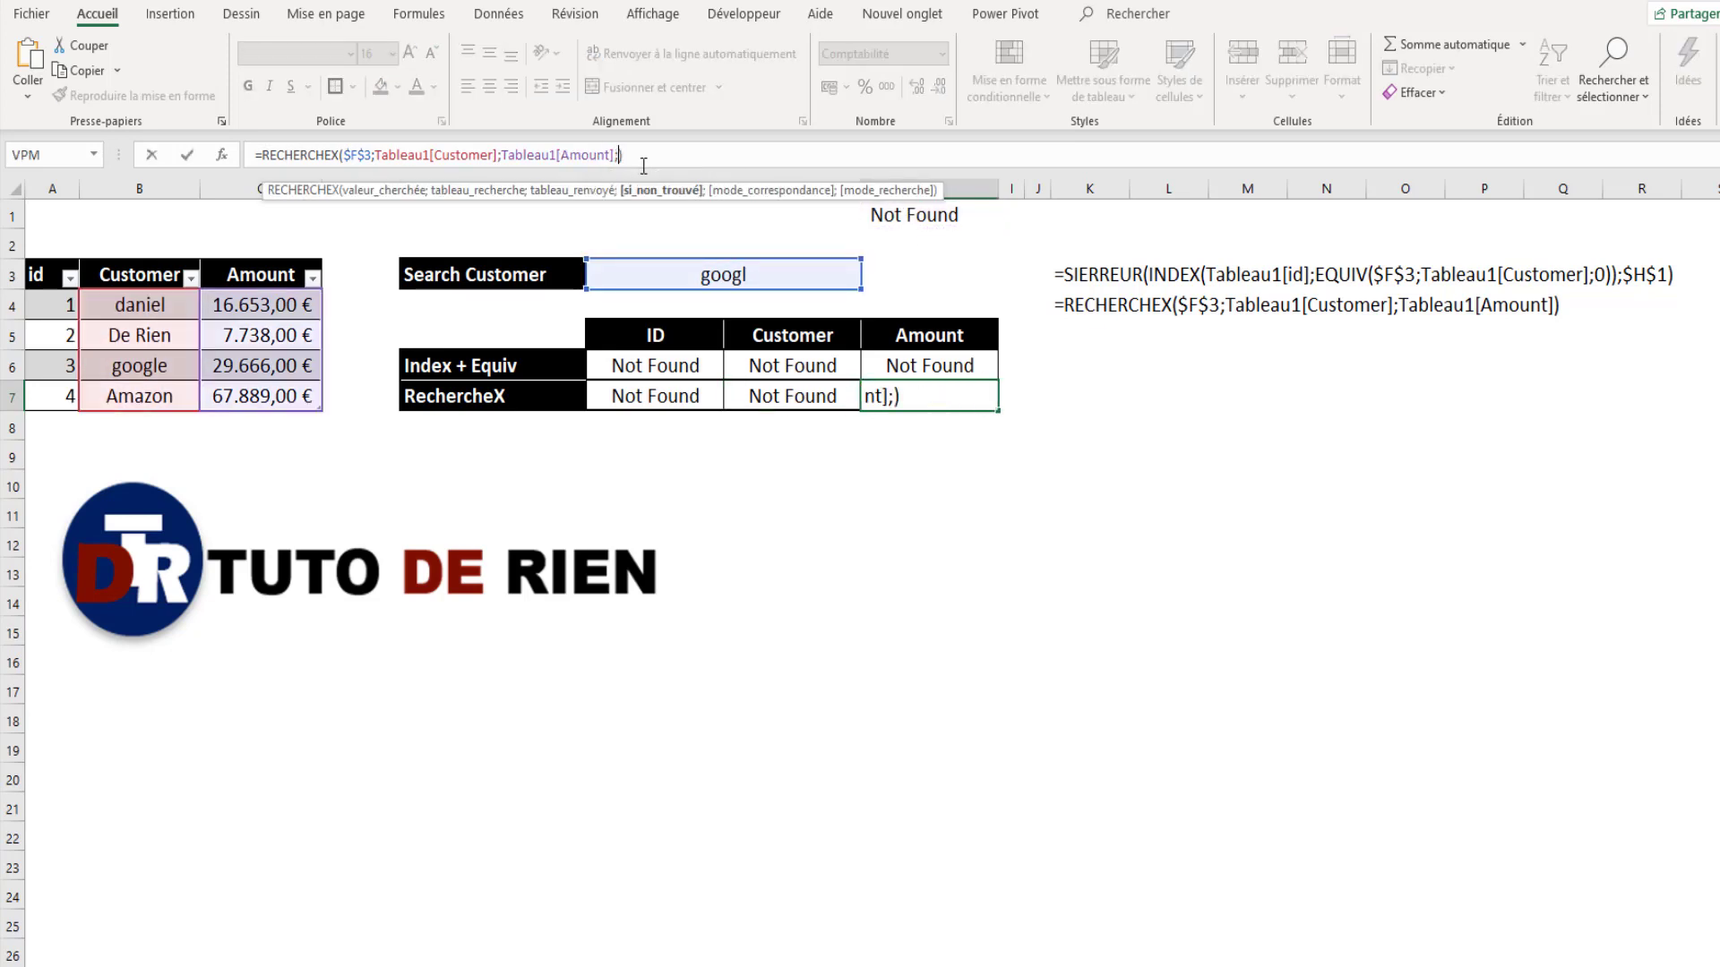
left_click(969, 219)
key("F4")
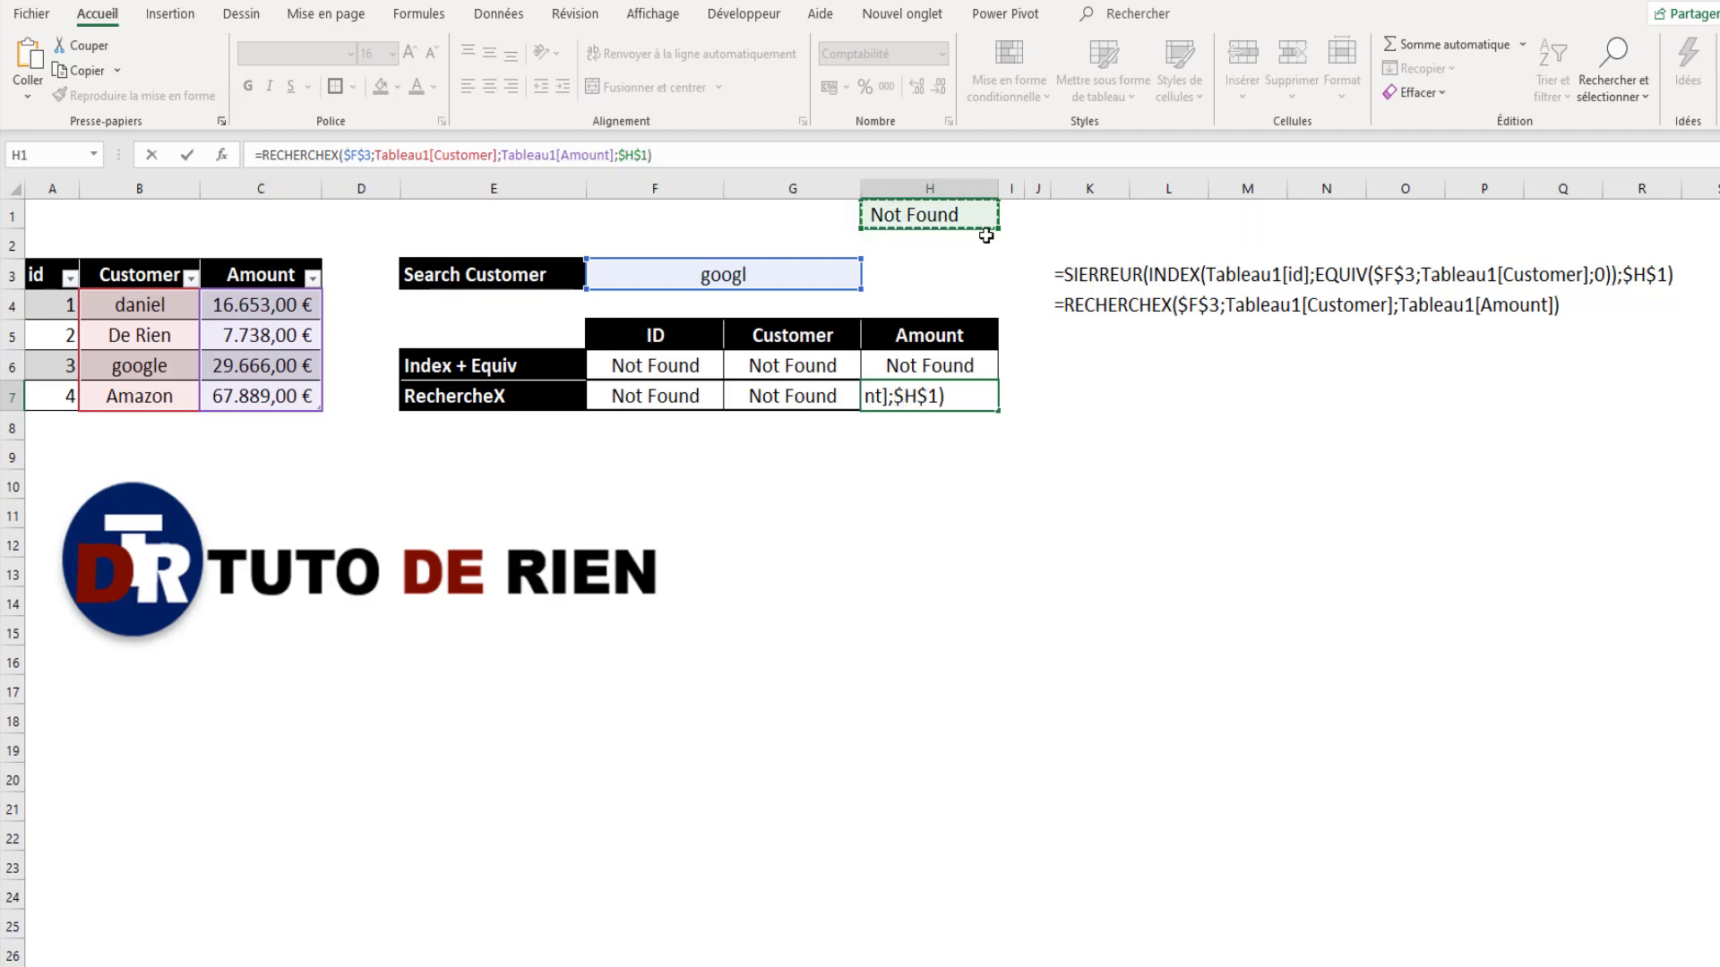
key("Return")
left_click(1325, 294)
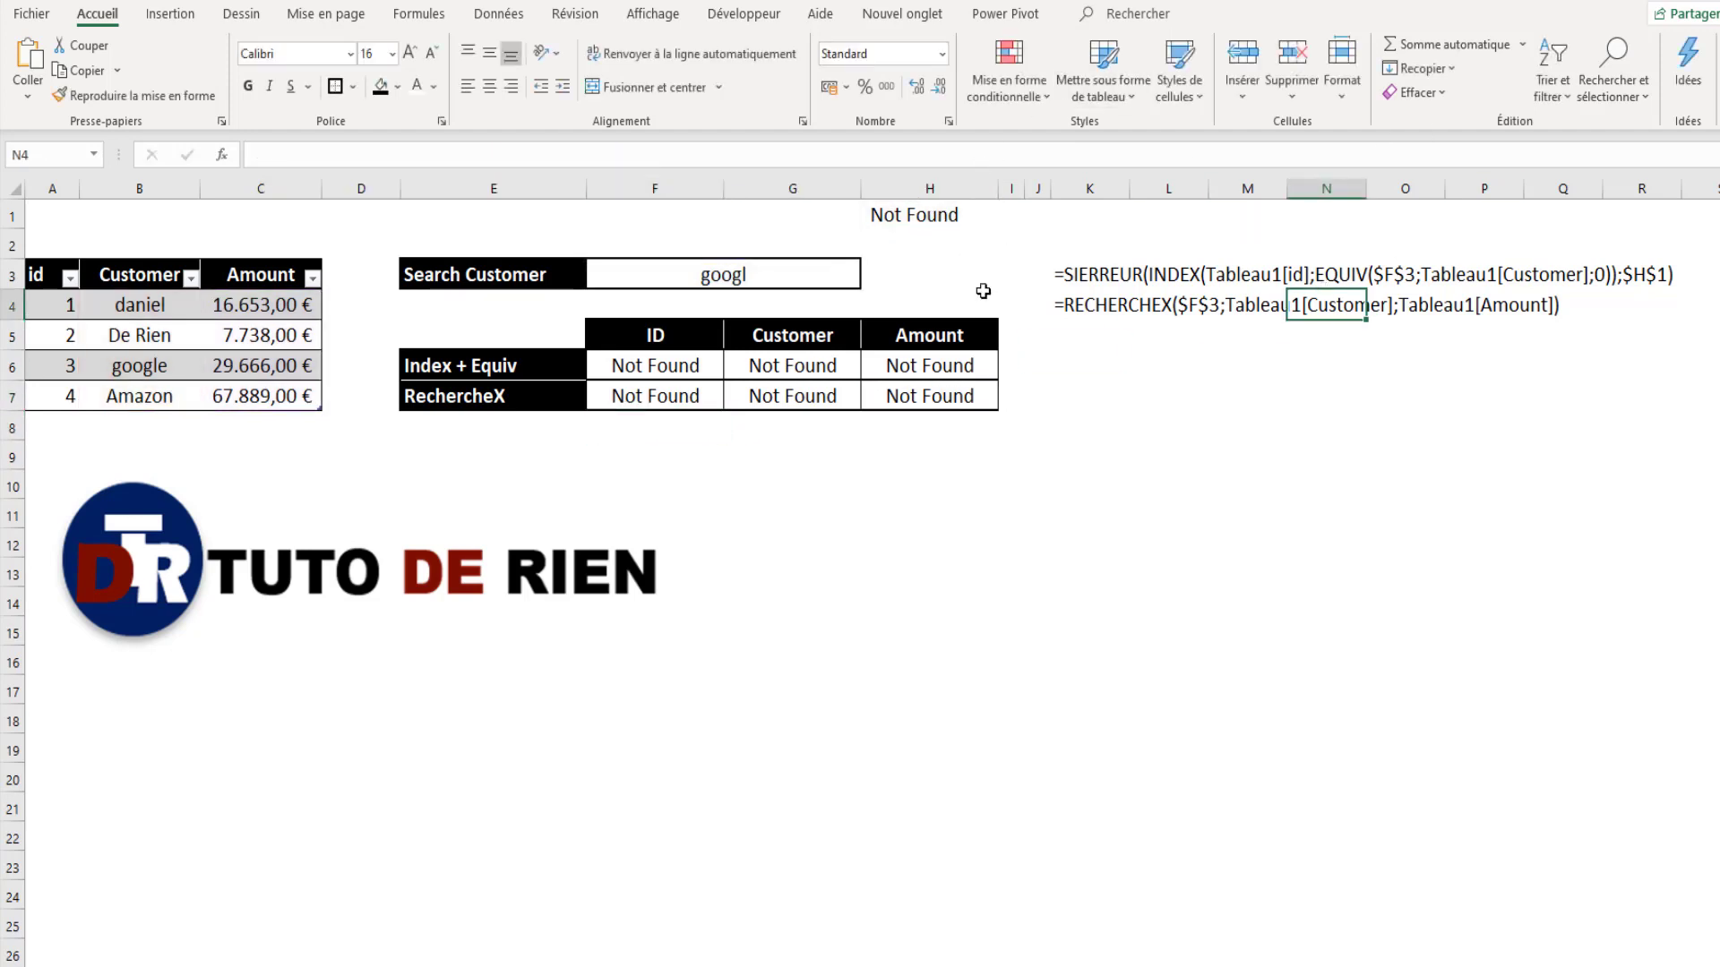
Step: Update the text formula in K4 to the RECHERCHEX formula from H7 that includes the $H$1 argument, keeping the leading apostrophe
left_click(988, 400)
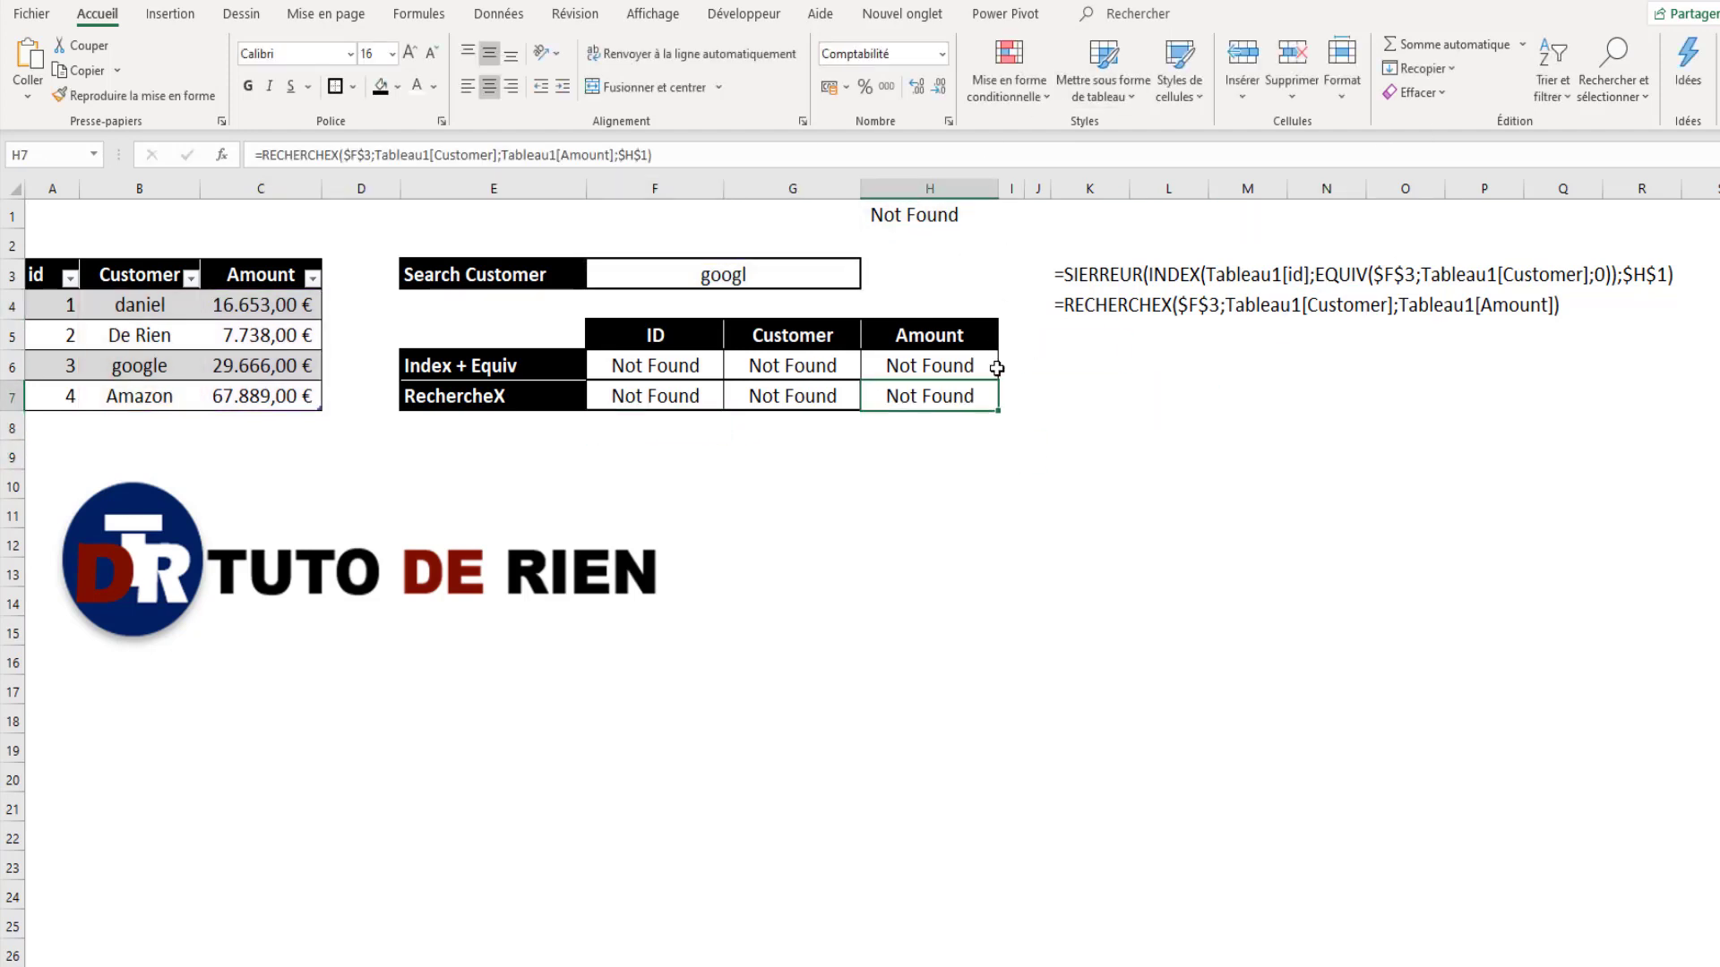
left_click_drag(697, 152, 233, 162)
key("Escape")
left_click(1089, 304)
left_click(659, 155)
left_click_drag(479, 163, 260, 157)
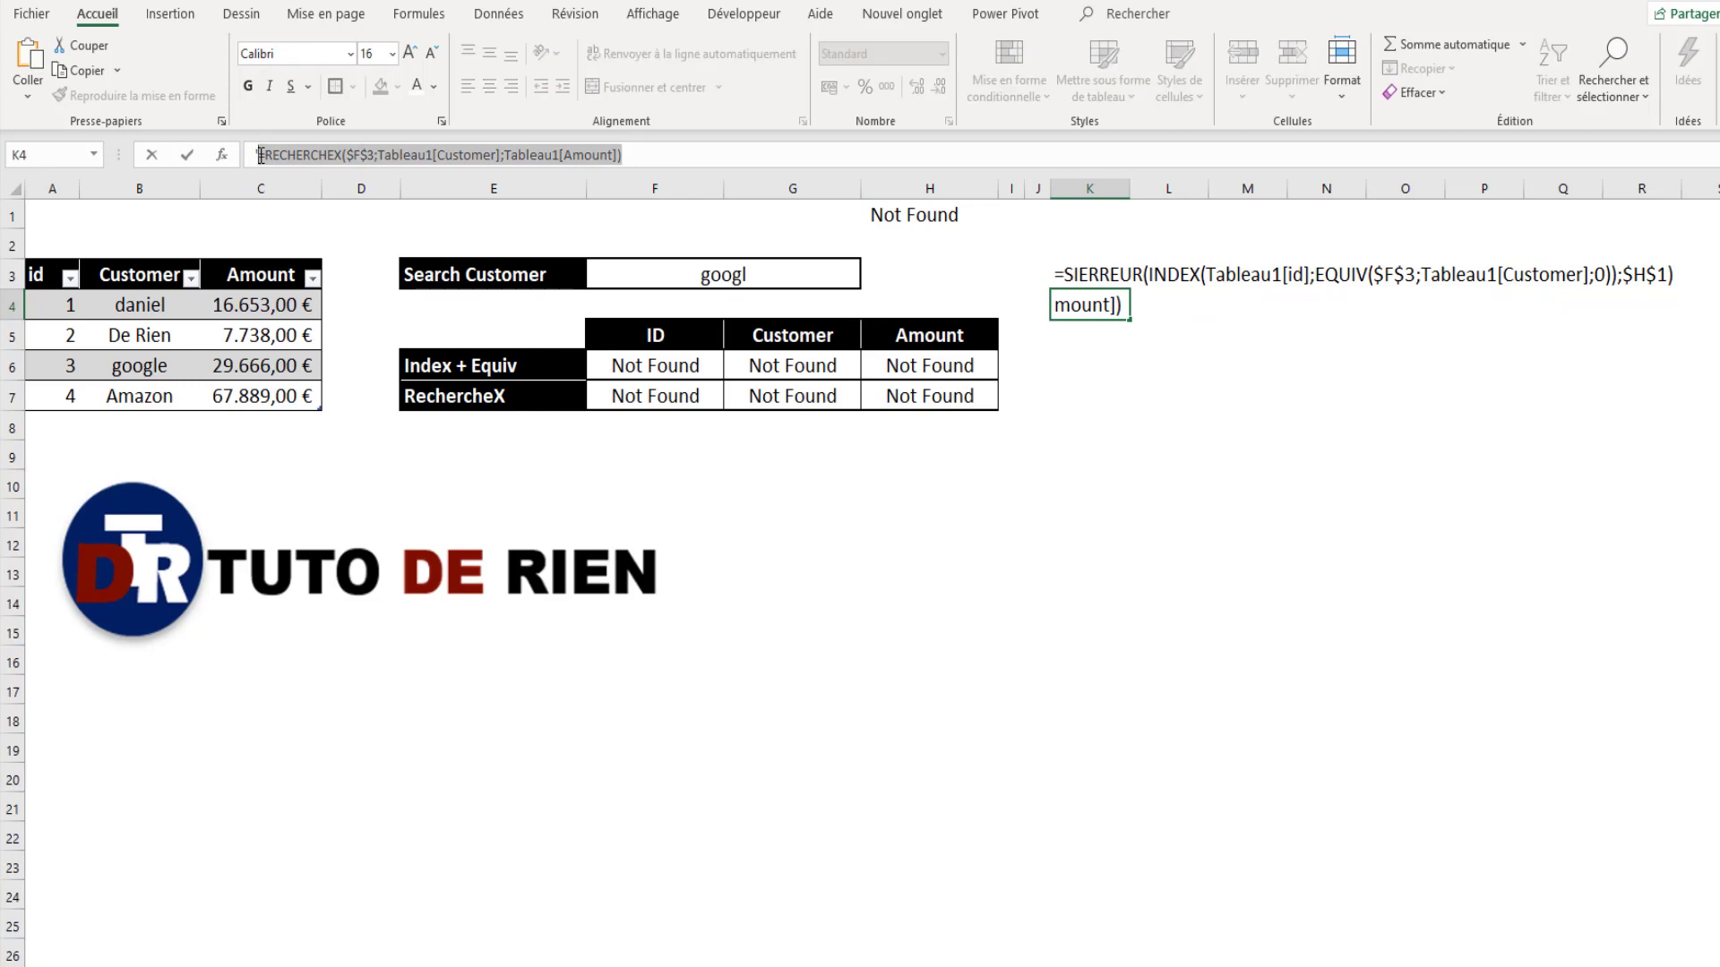
type(";$H$1")
key("Tab")
left_click(1169, 571)
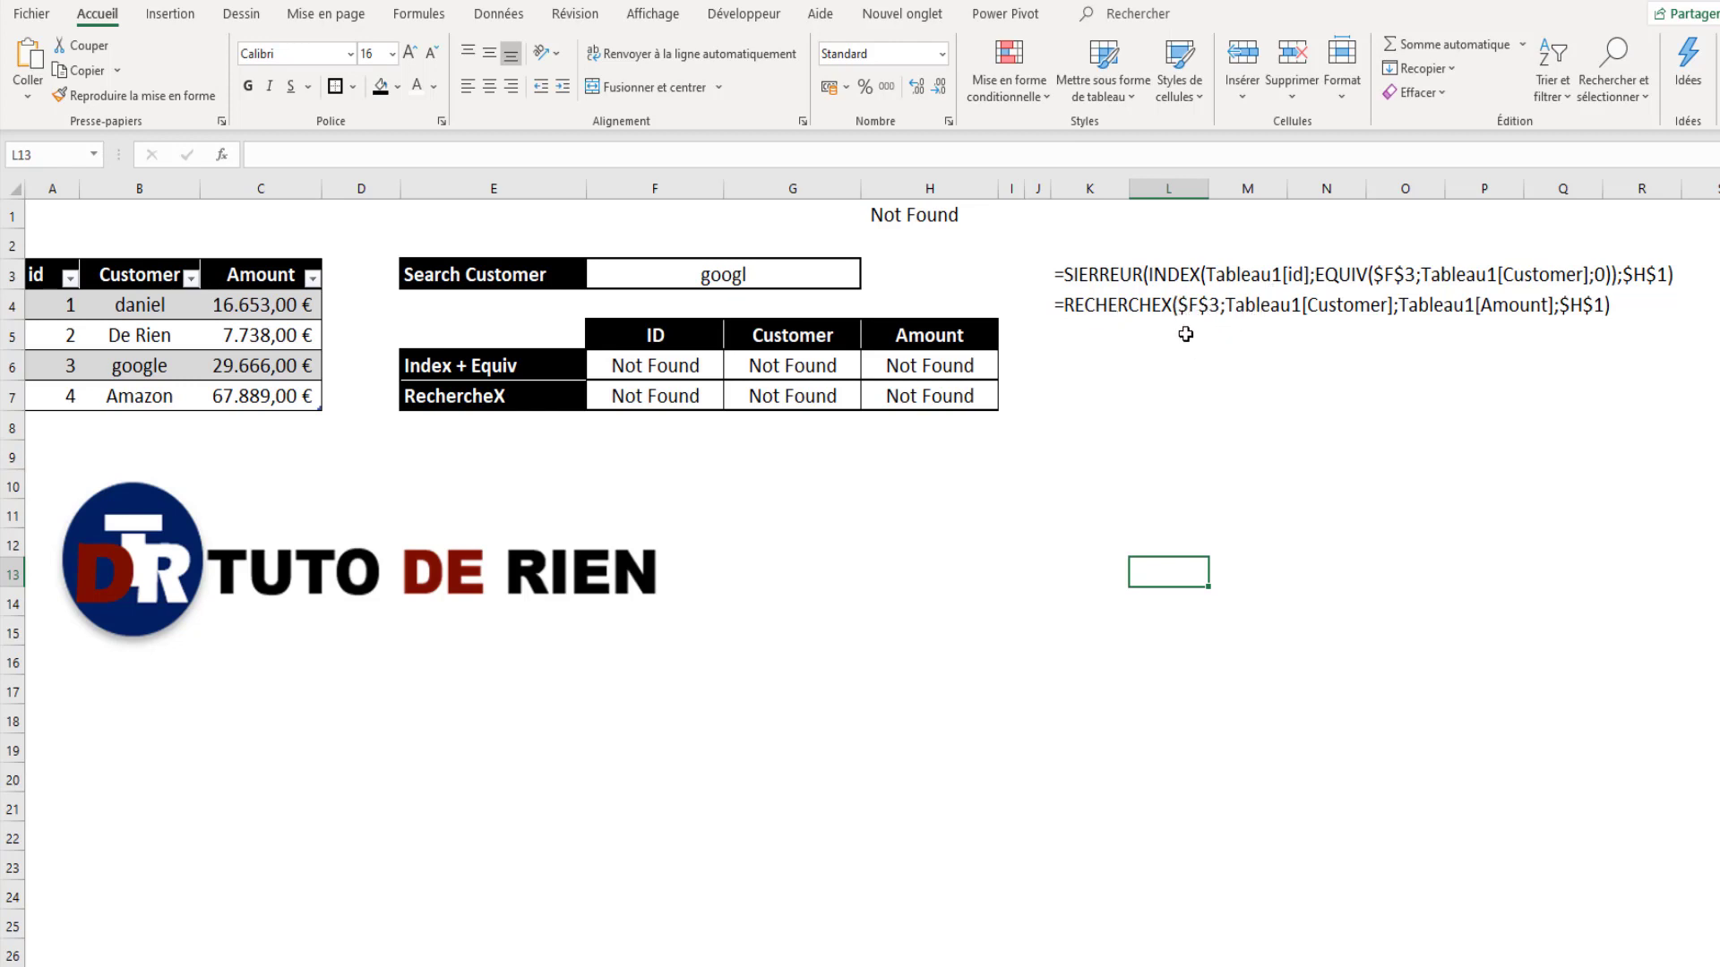
left_click(1276, 305)
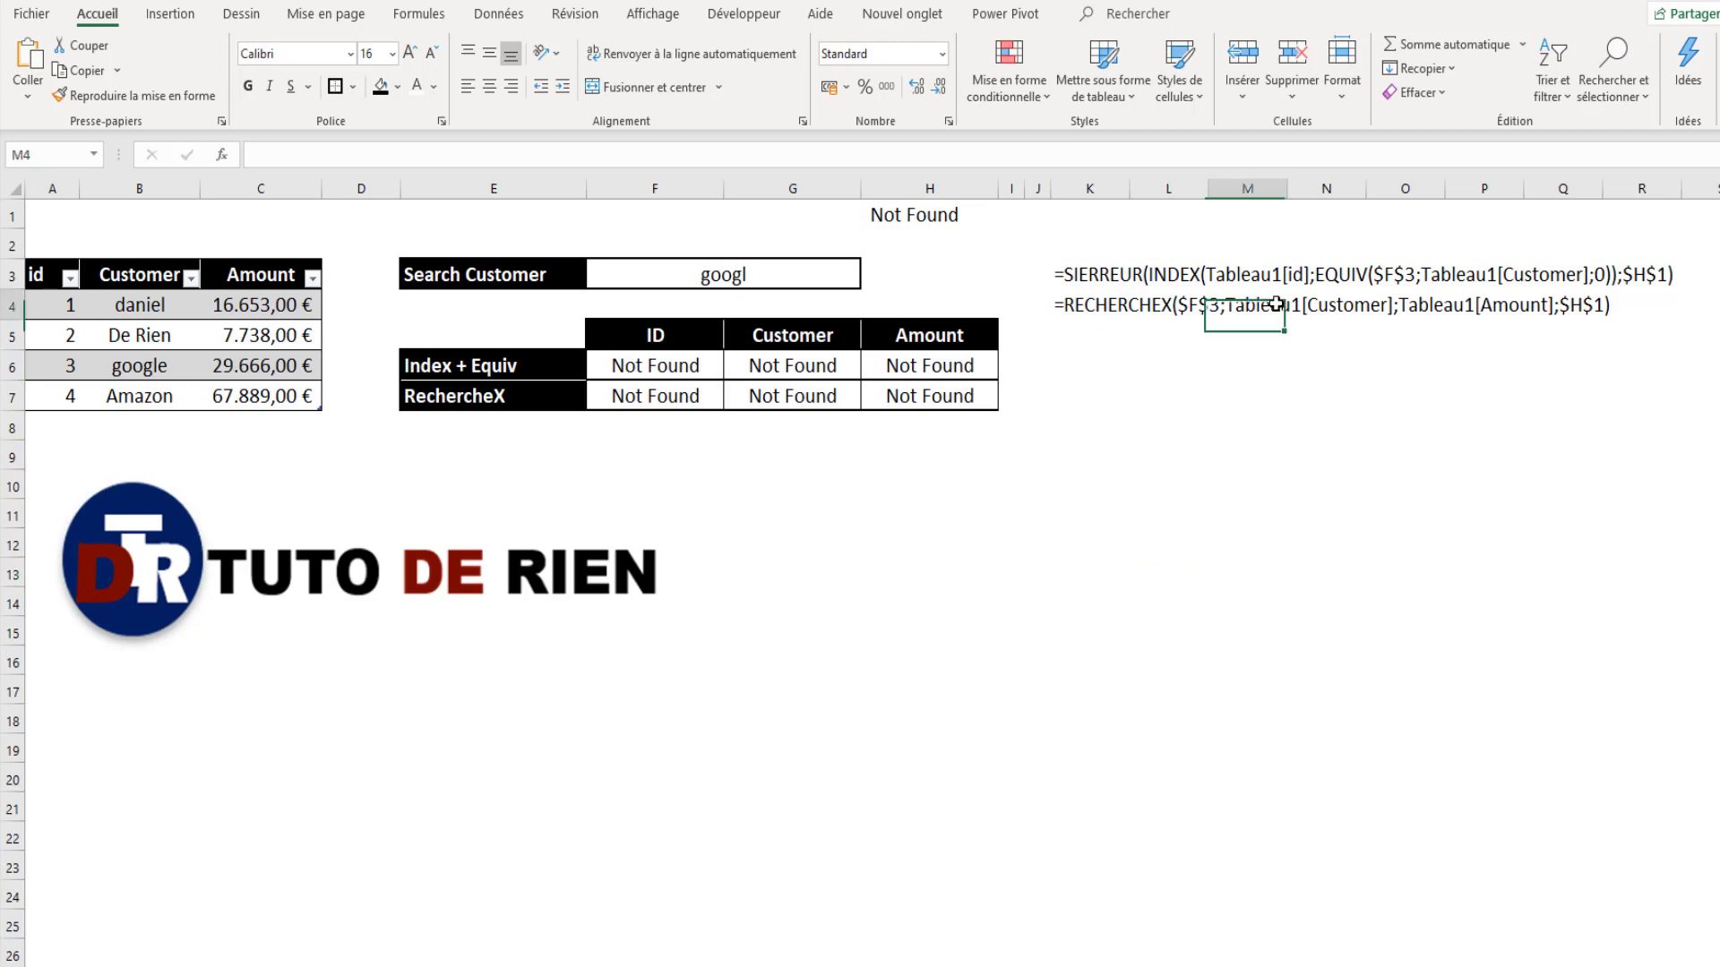
left_click(1434, 314)
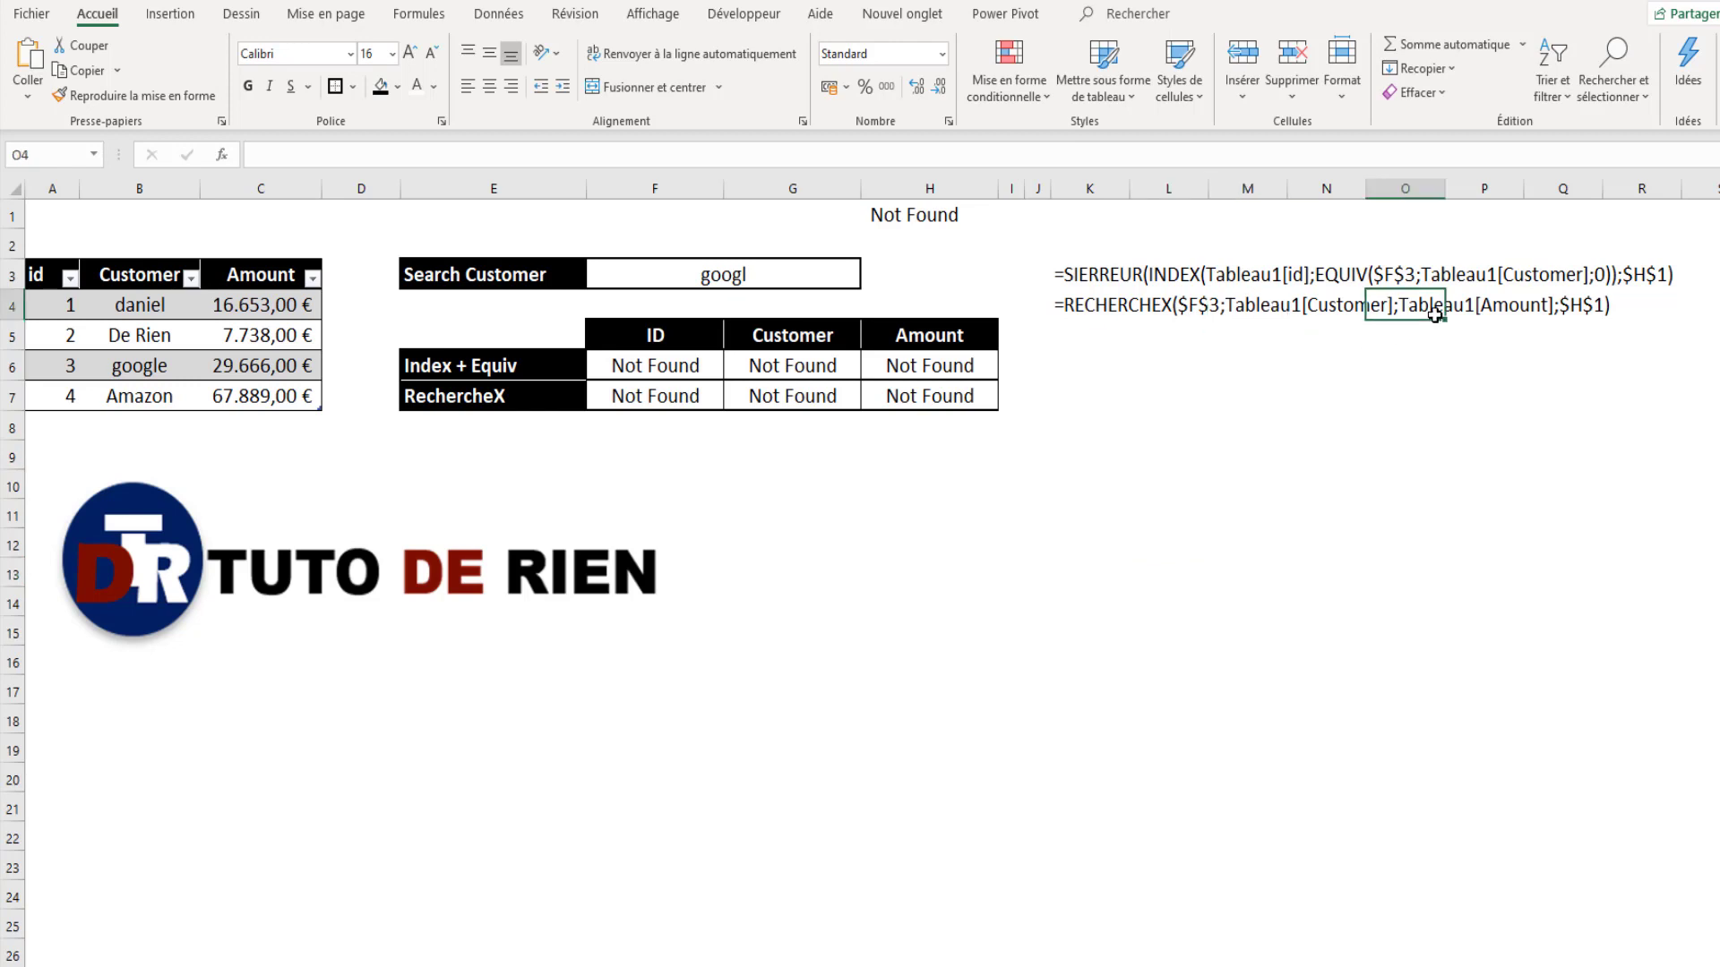
left_click(1583, 307)
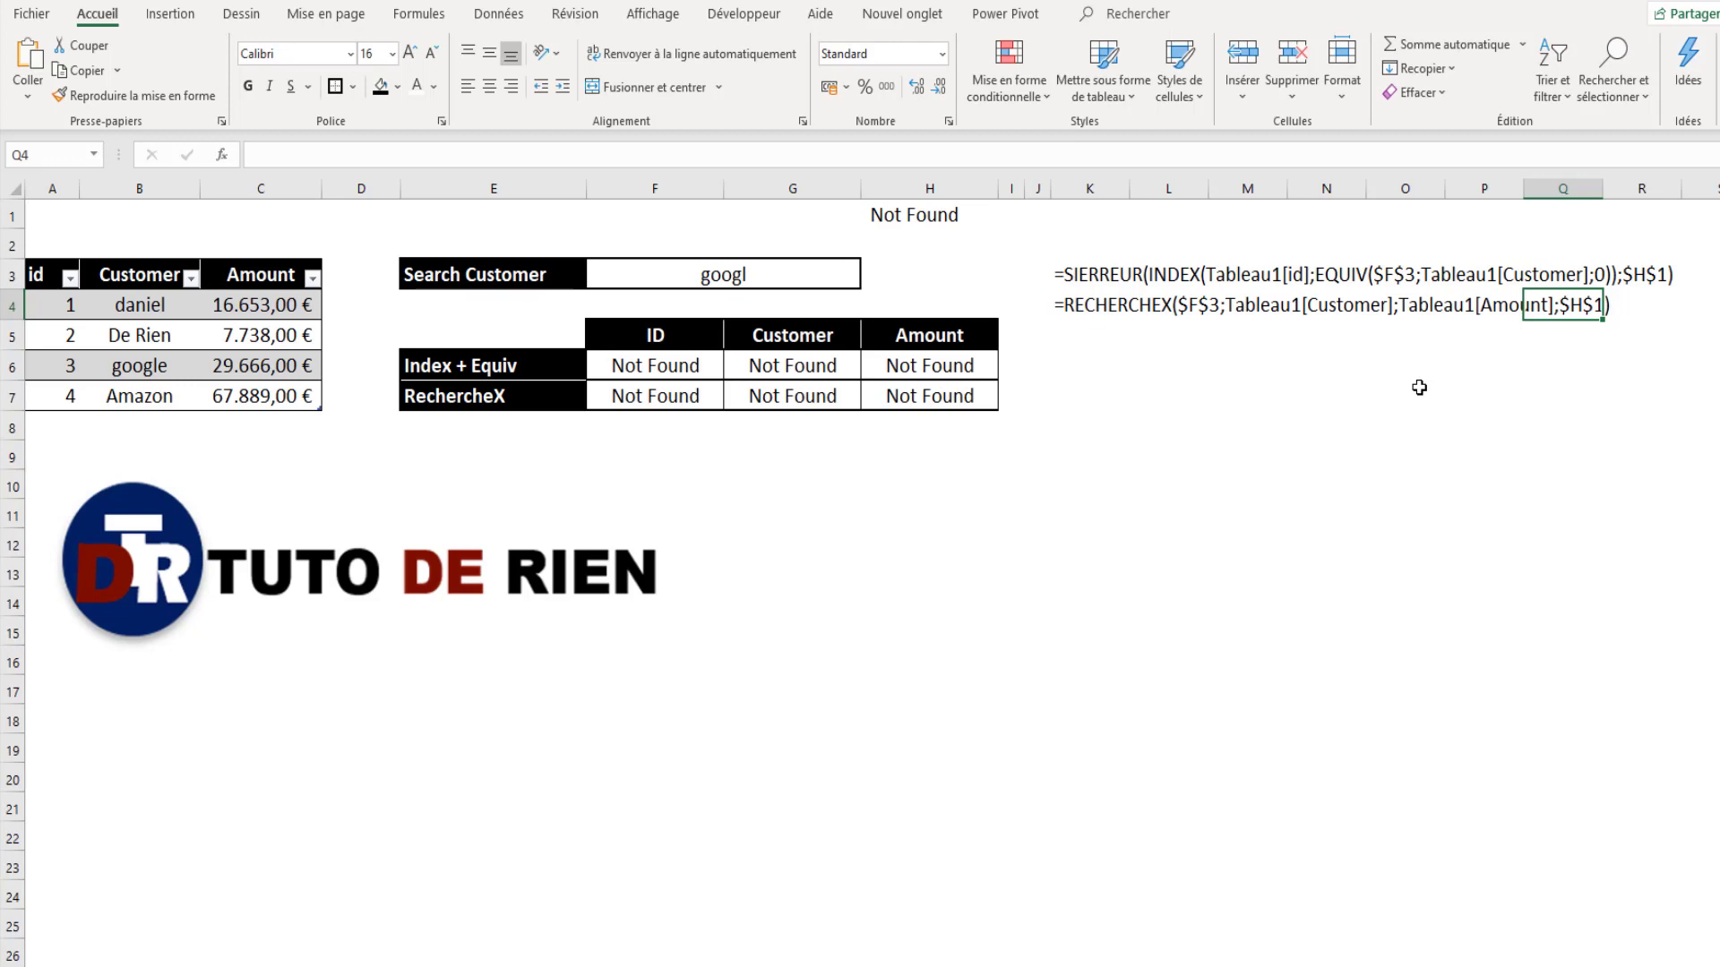
left_click(1311, 362)
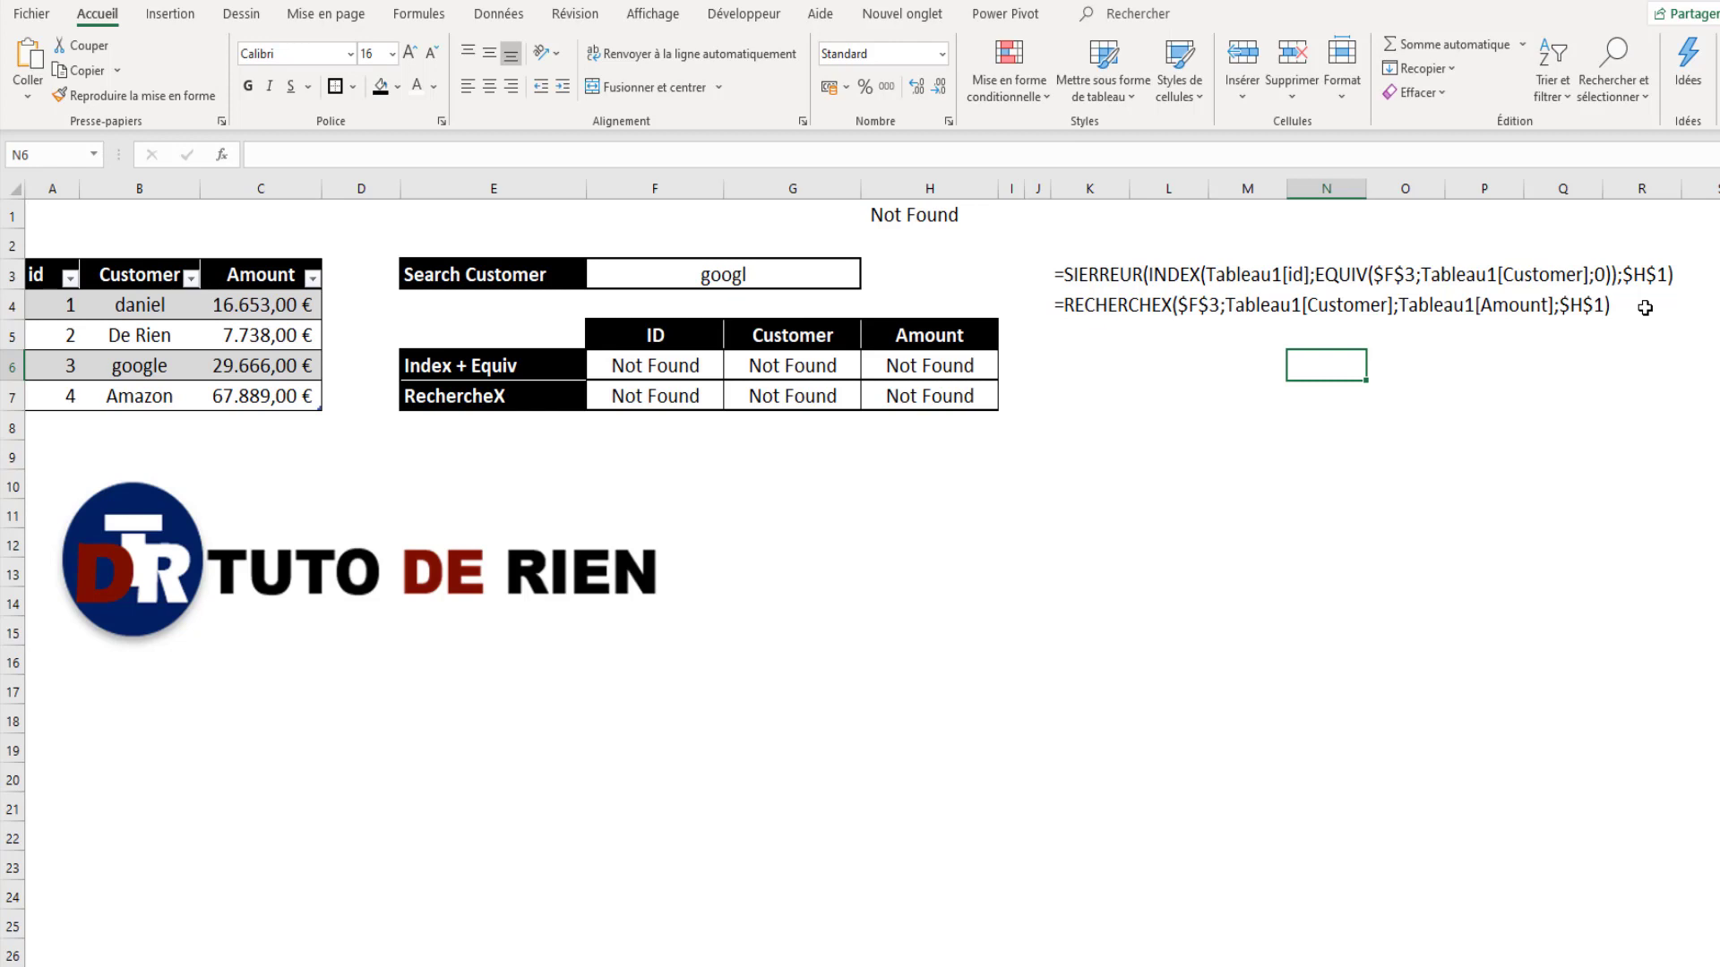
left_click(1182, 304)
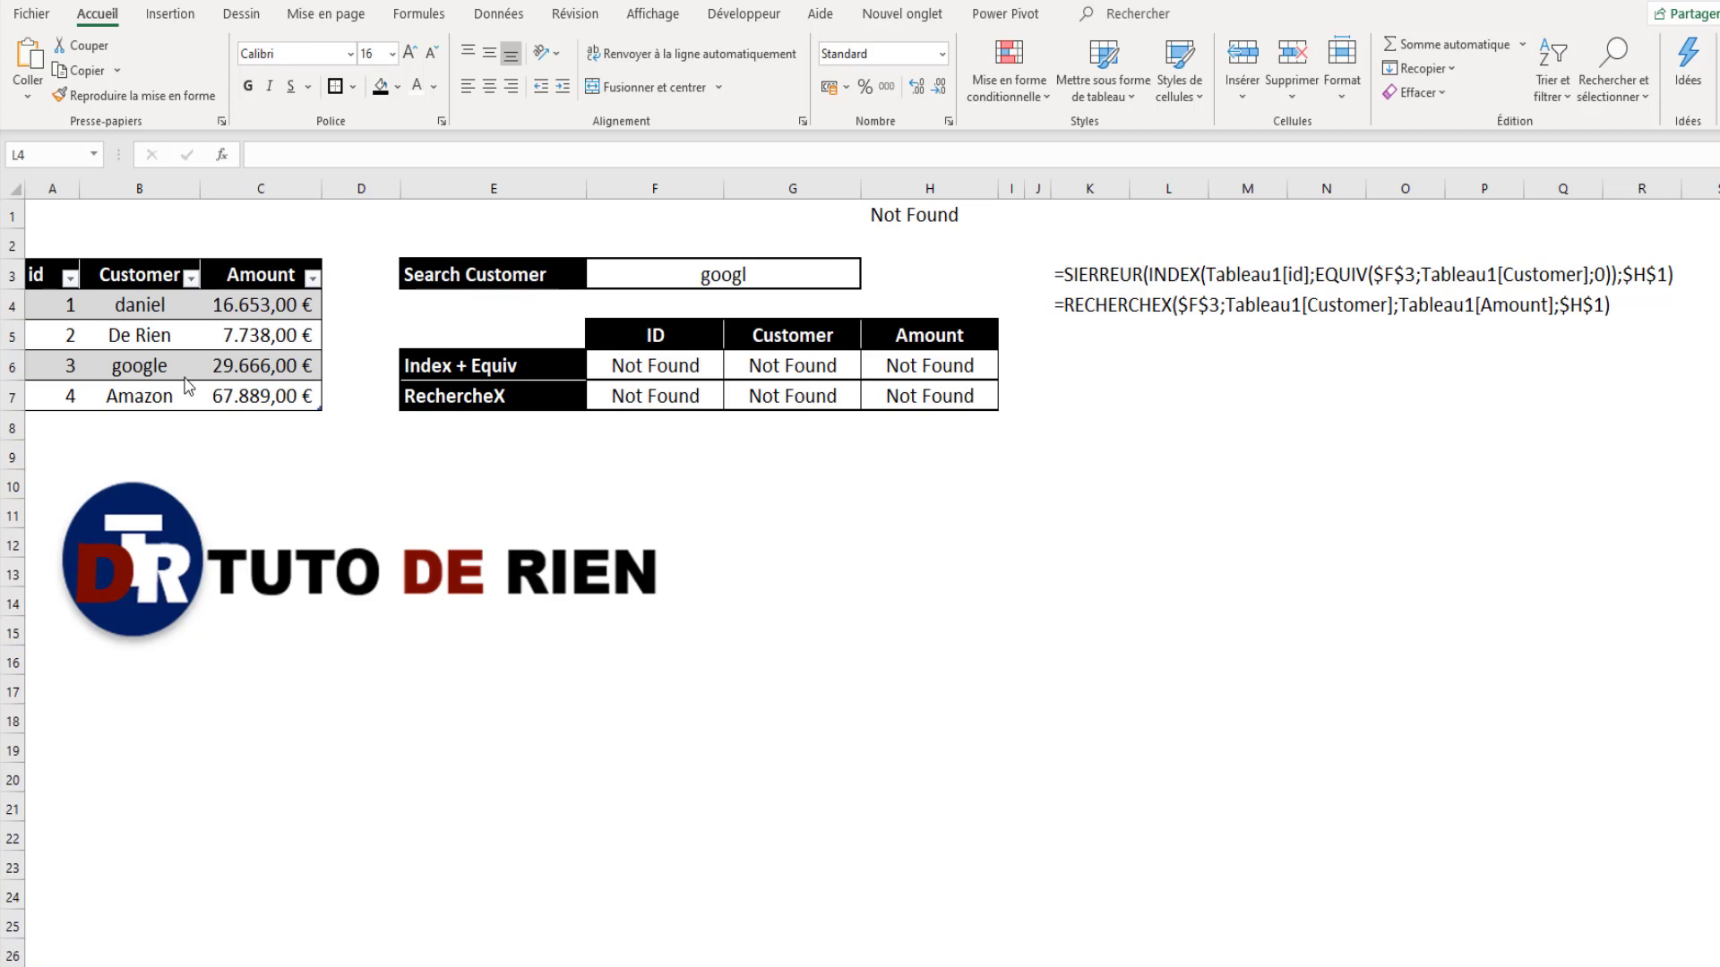
left_click(817, 494)
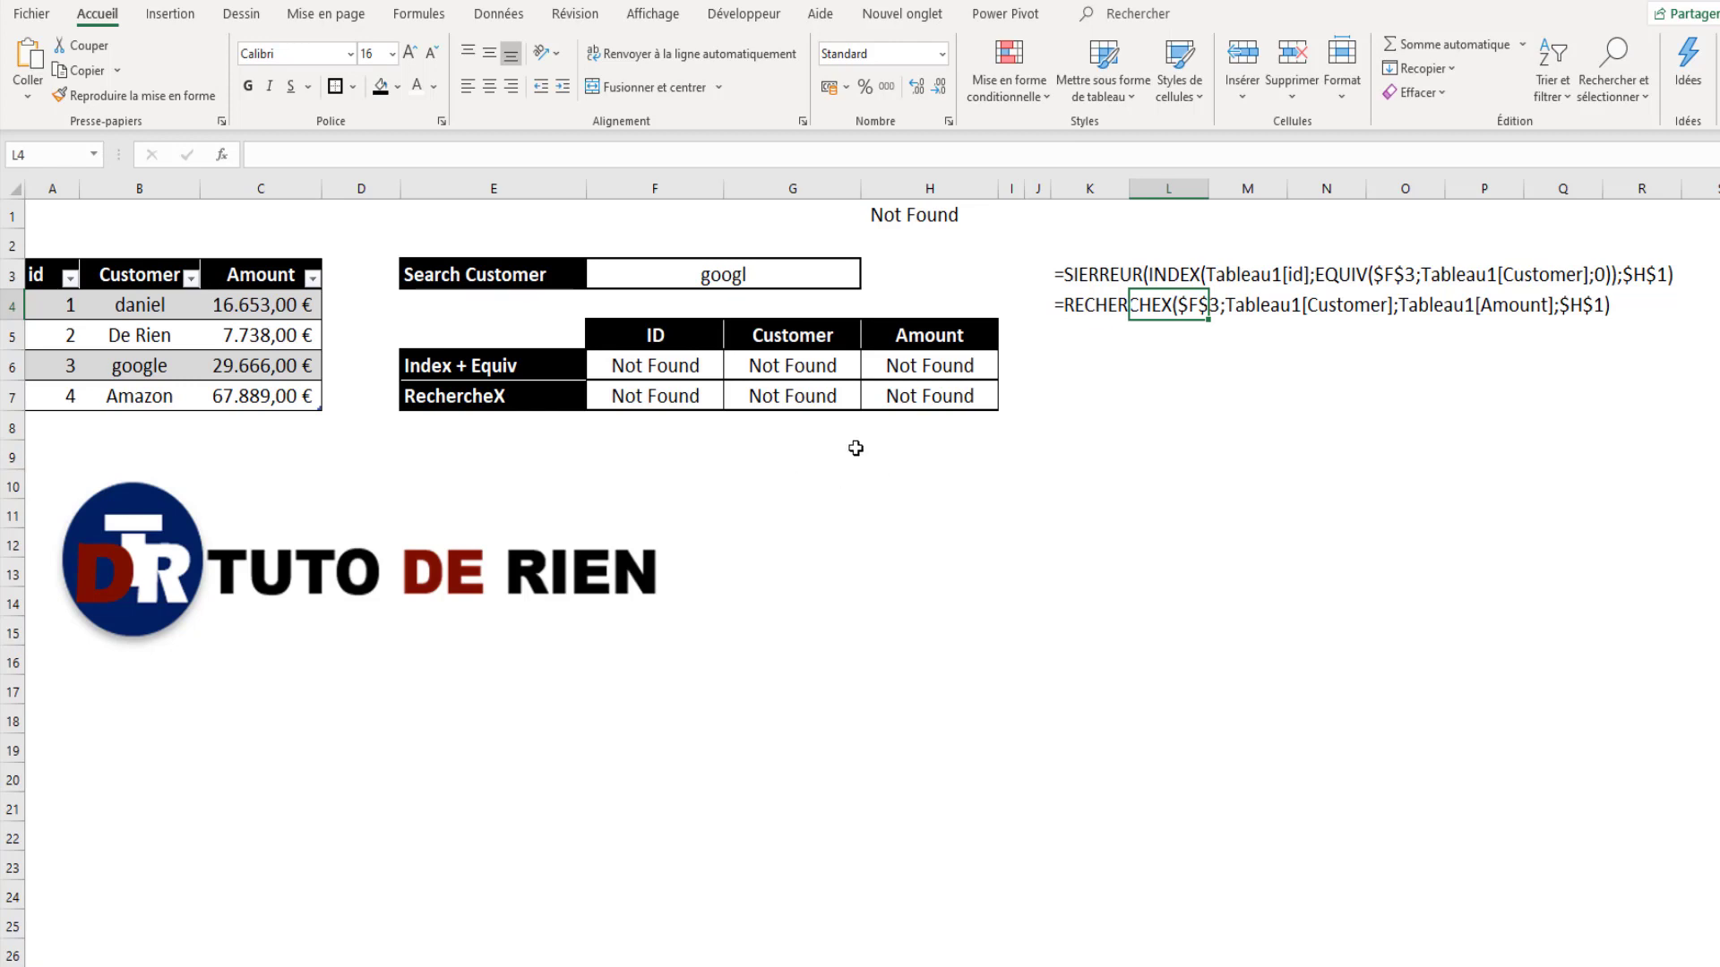
Step: Surround the lookup value in F7's RECHERCHEX formula with wildcards, as "*"&$F$3&"*"
left_click(679, 394)
double_click(679, 394)
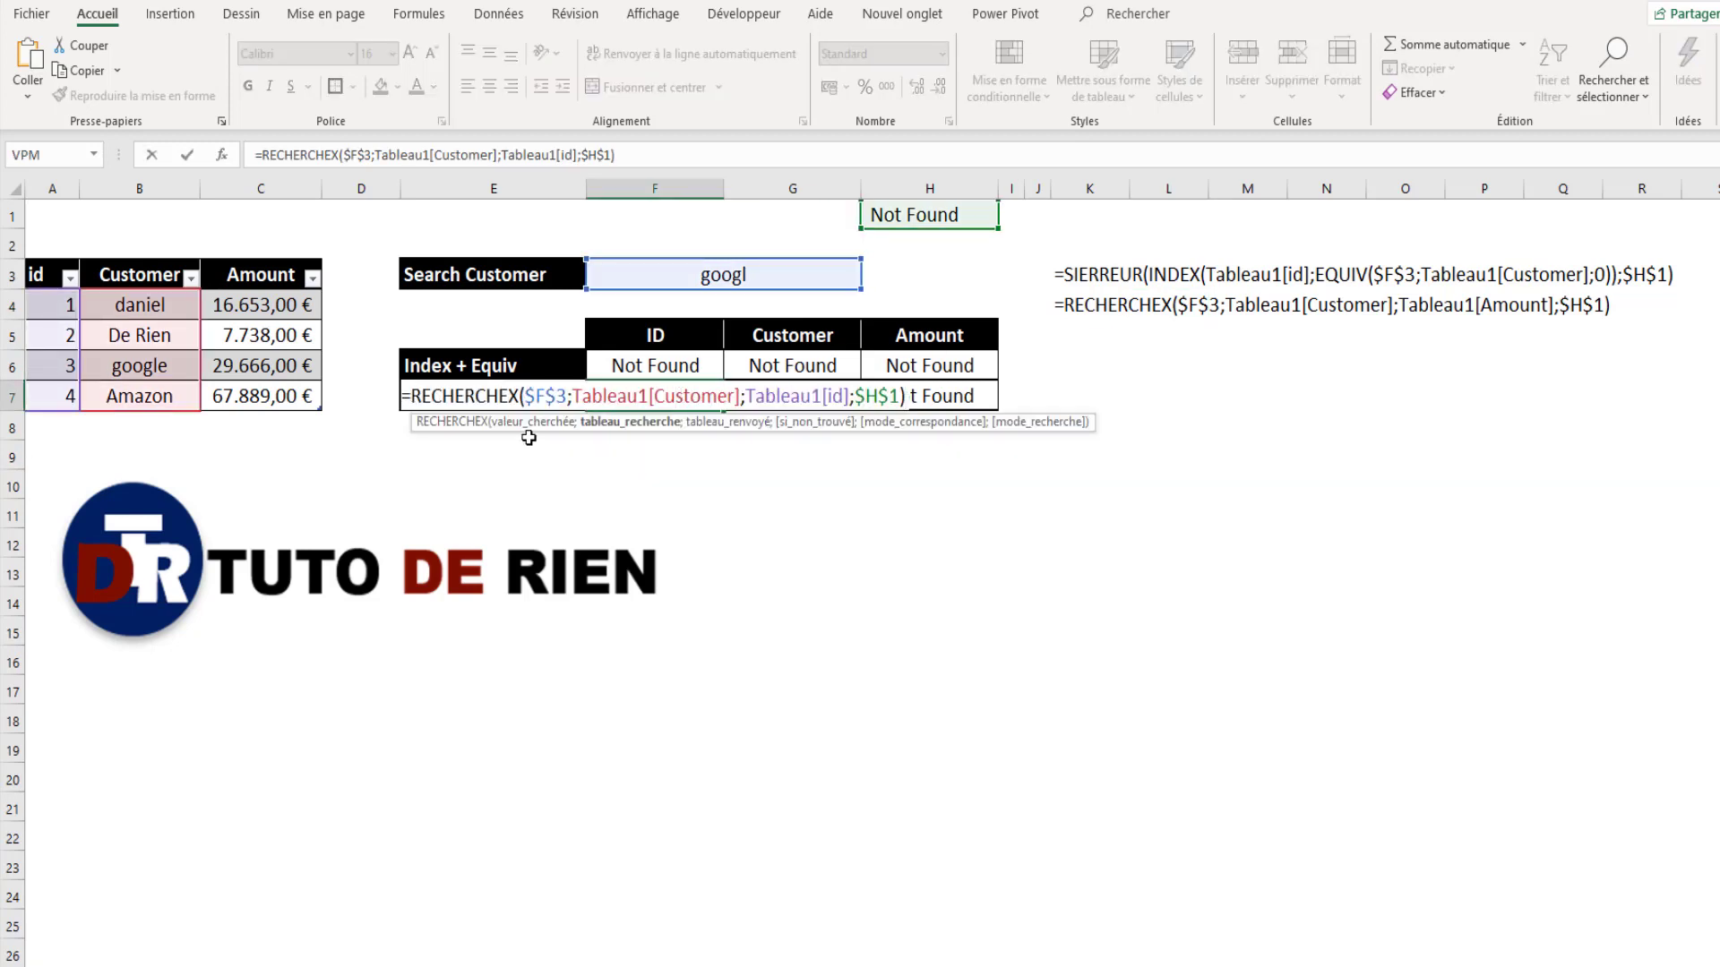
left_click(531, 394)
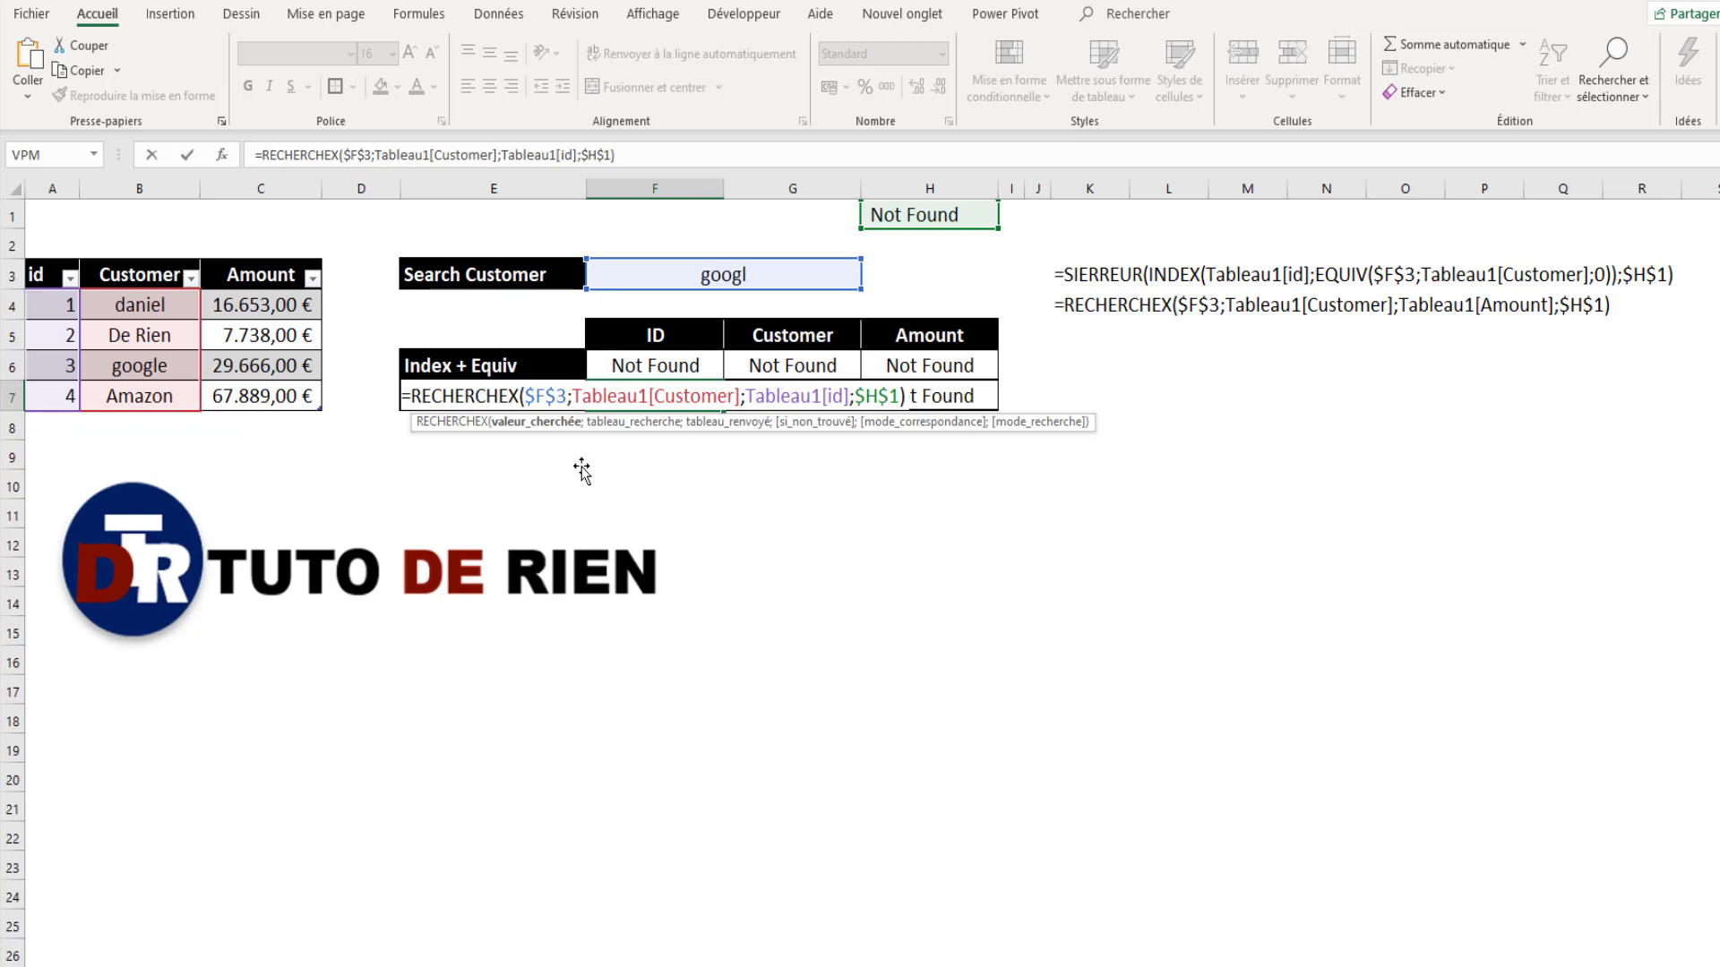
type("\"")
type("*\"")
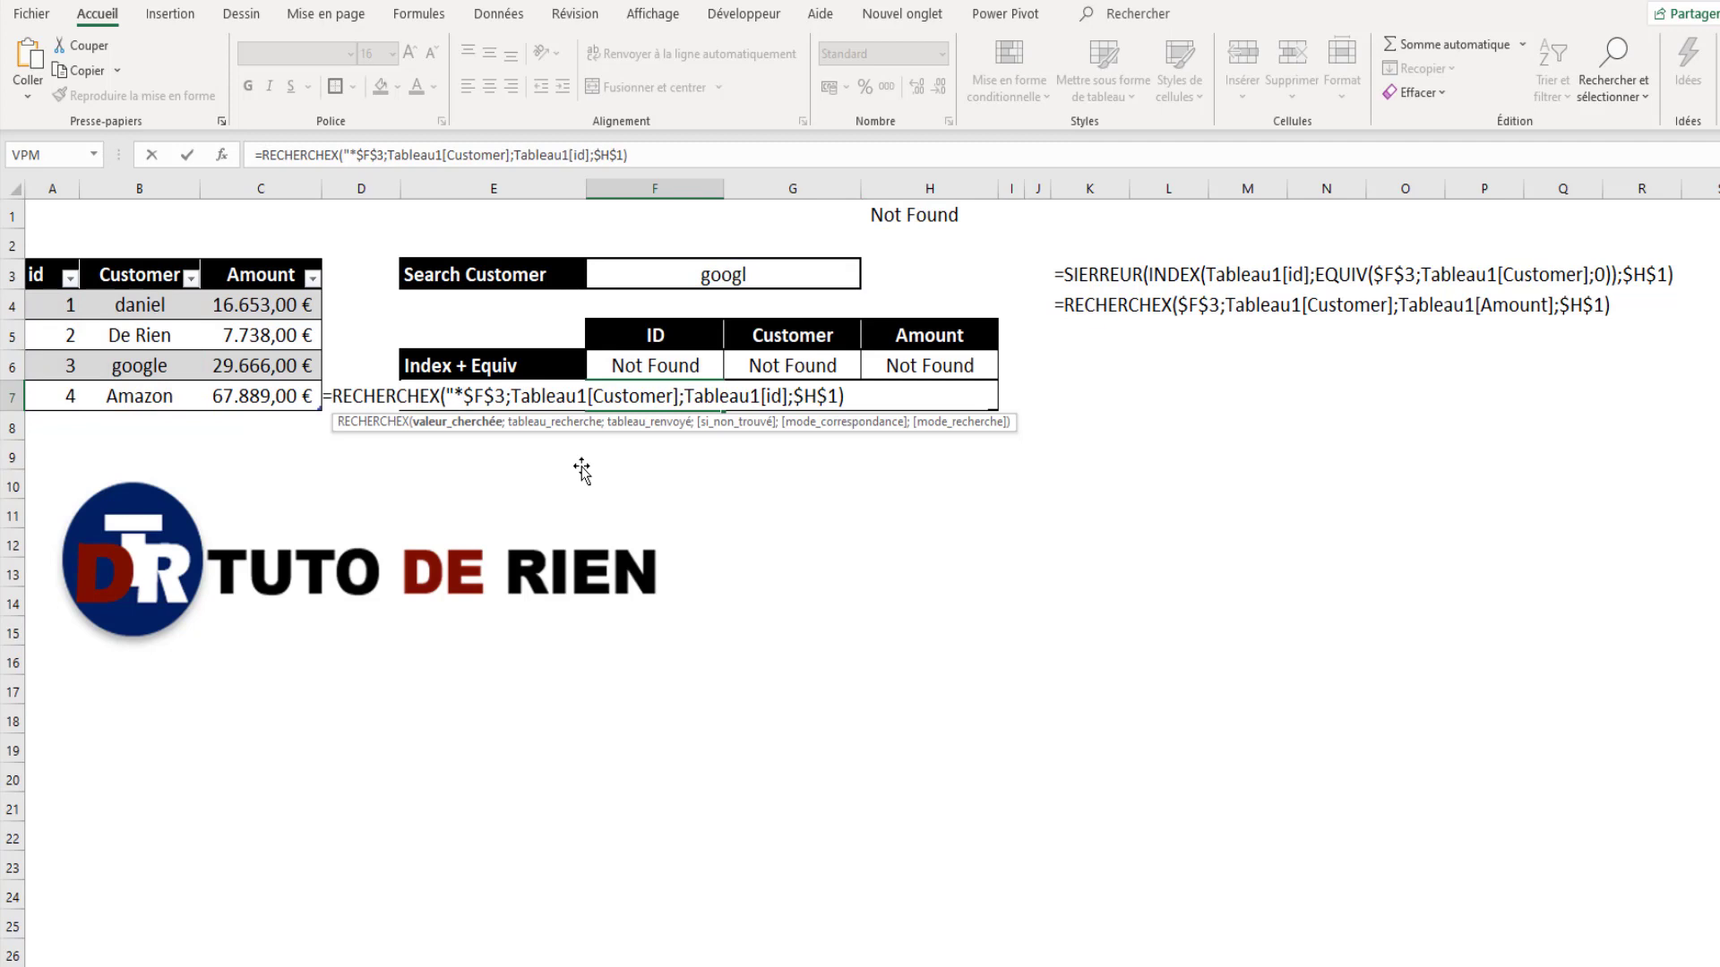
type("&")
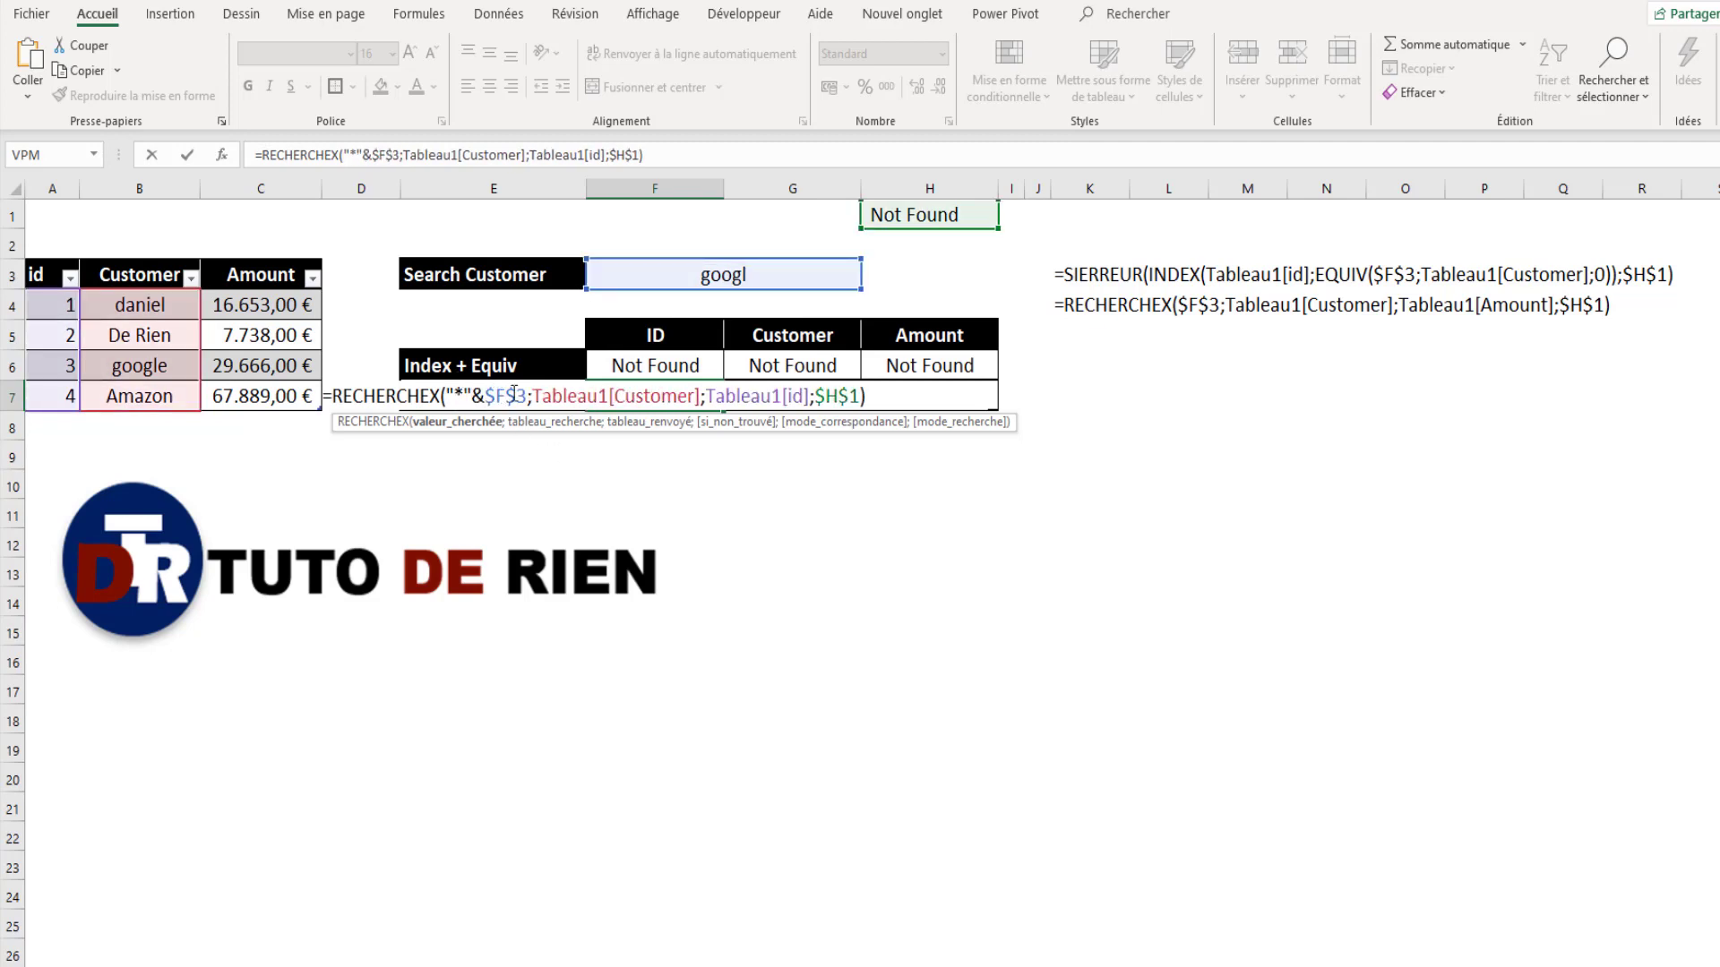
left_click(528, 395)
type("&")
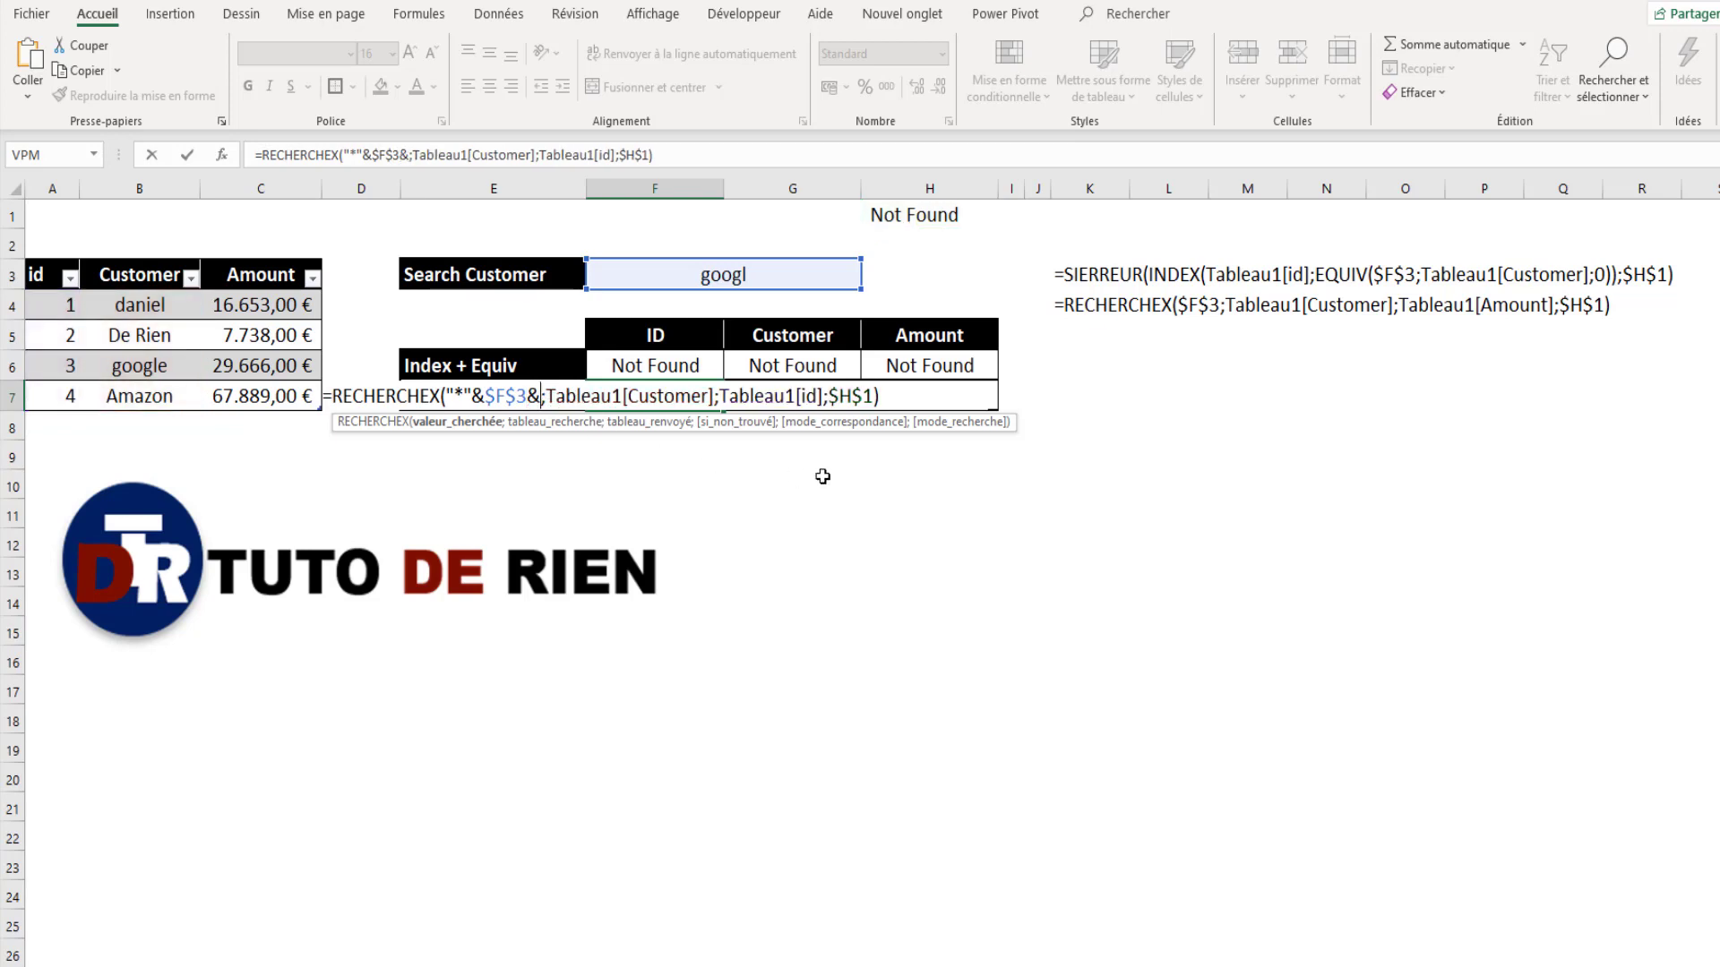
type("\"*\"")
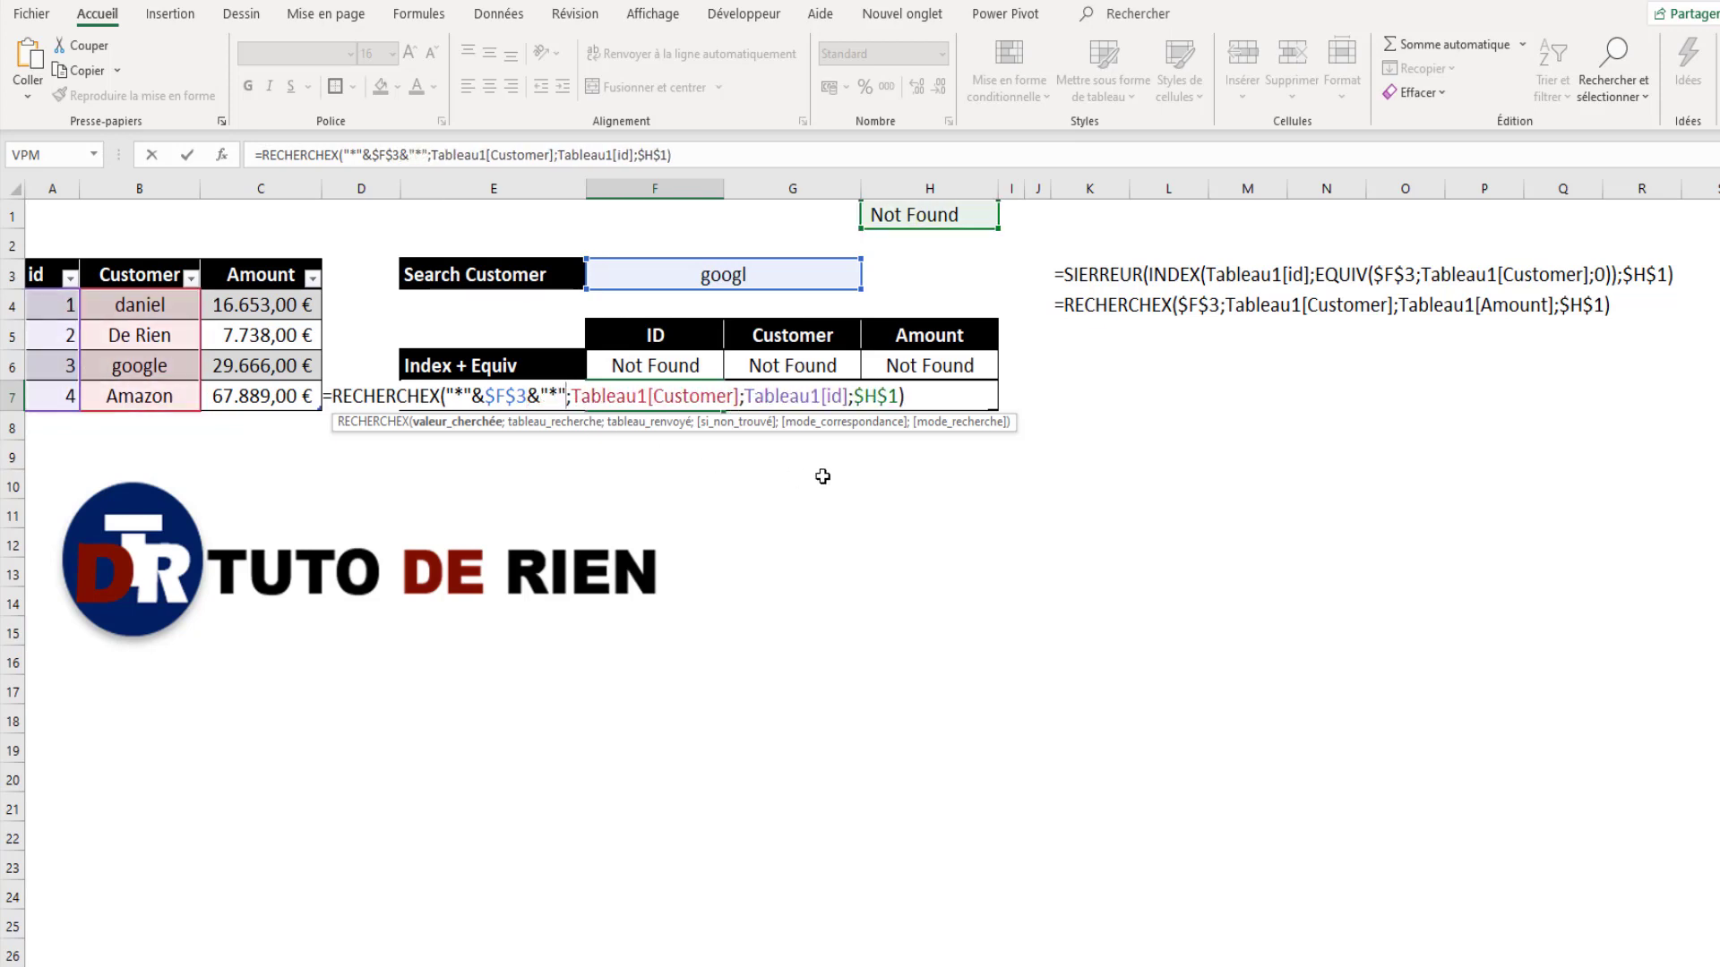
key("Return")
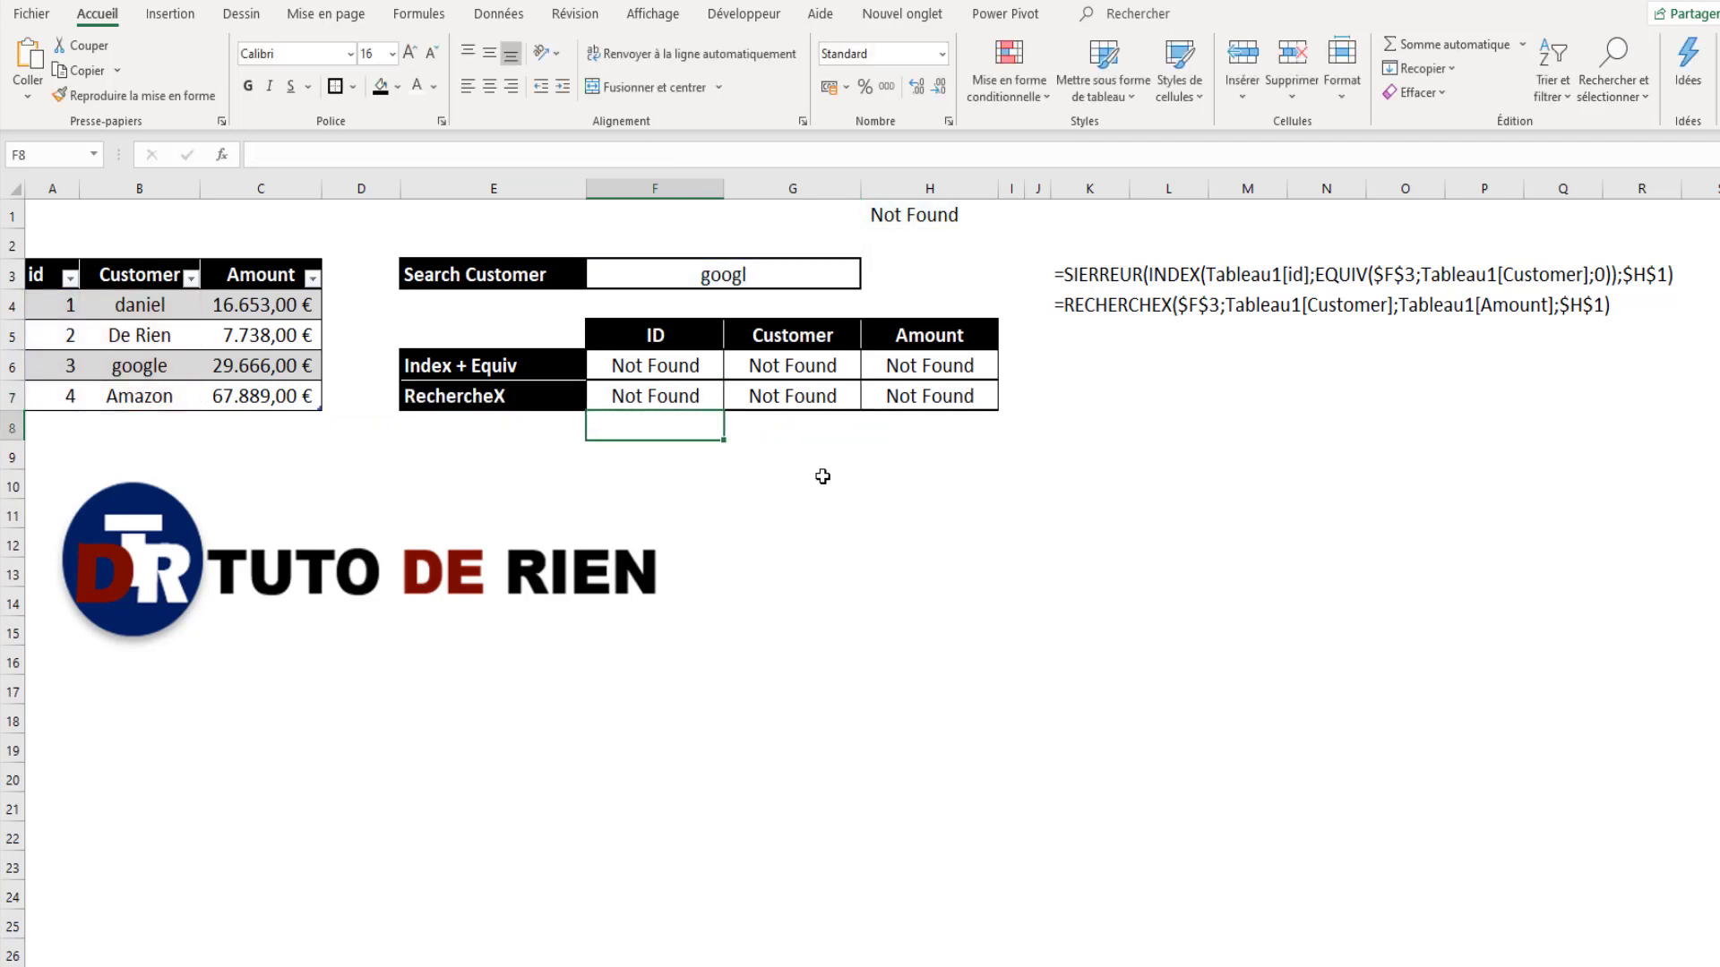
Step: Add 2 (Correspondance de caractère générique) as the mode_correspondance argument of the RECHERCHEX formula in F7
left_click(697, 400)
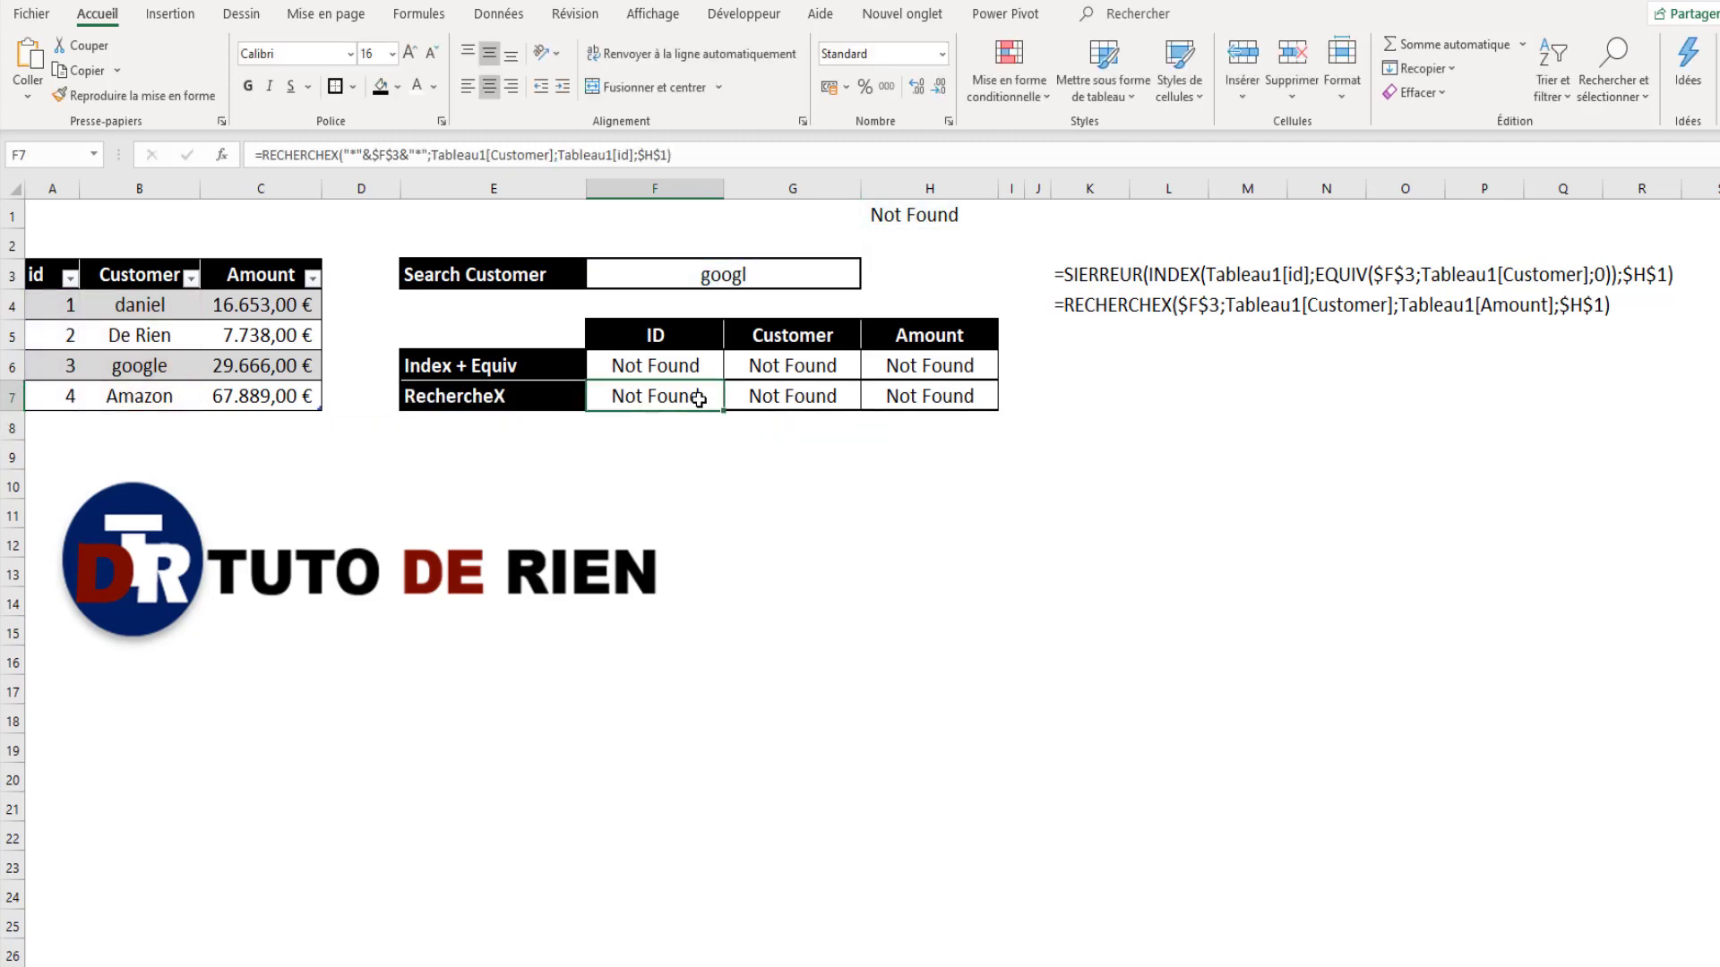
double_click(682, 398)
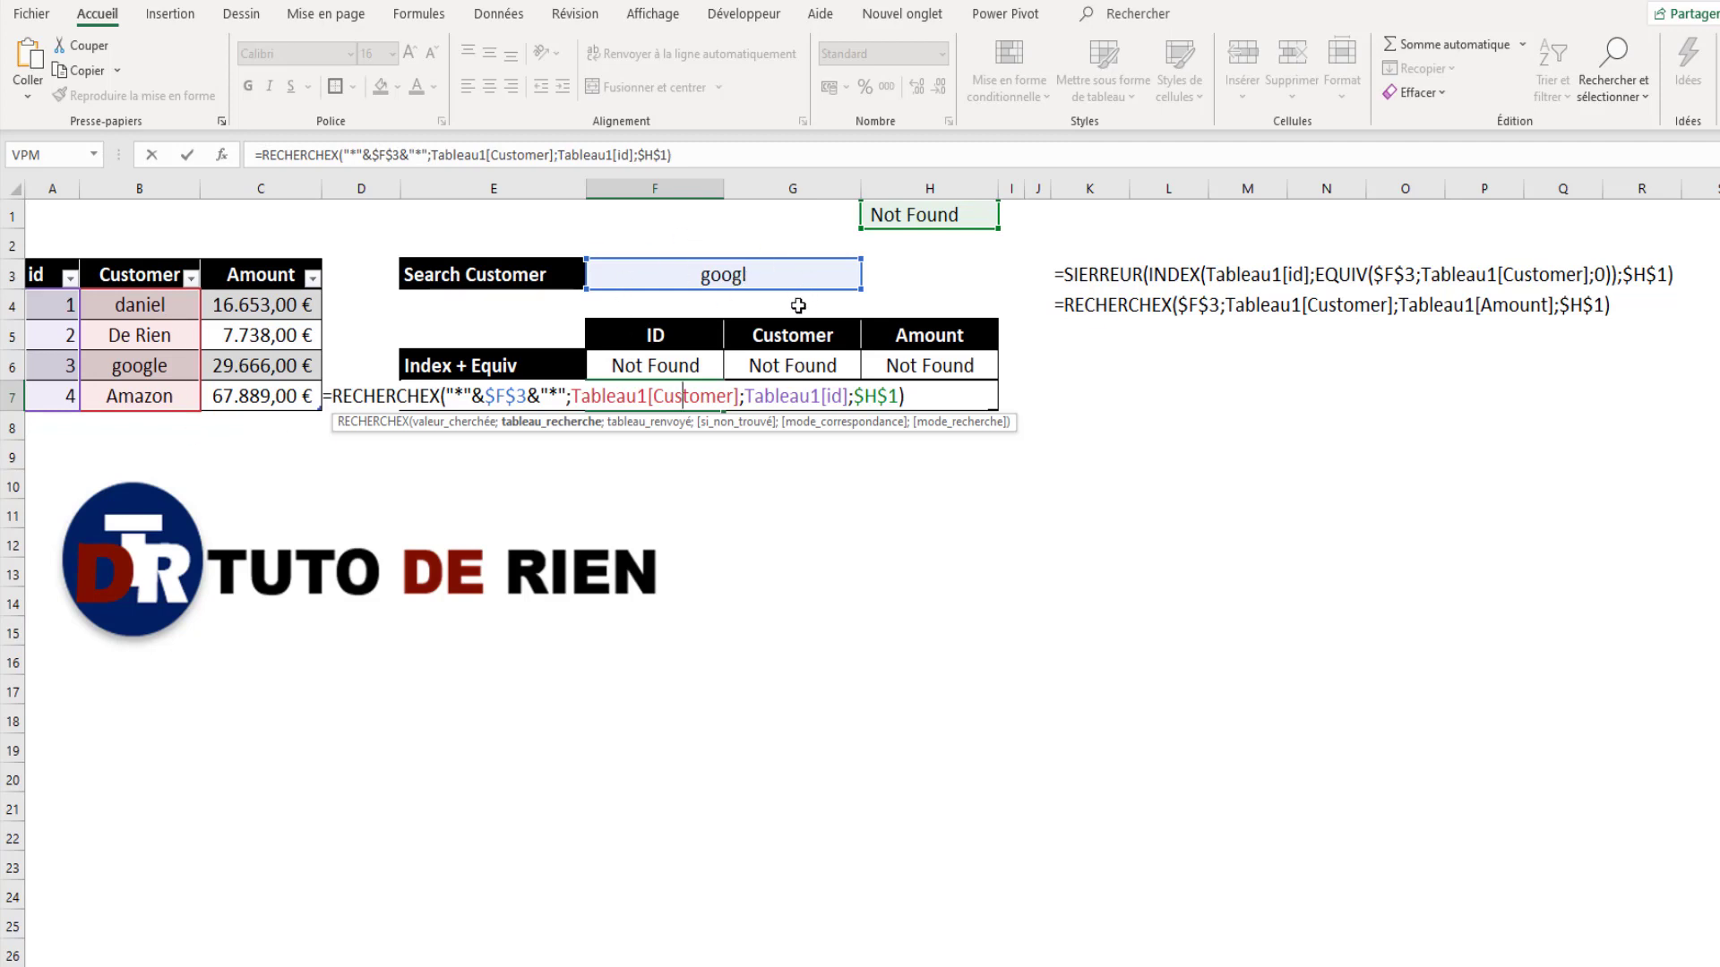
left_click(898, 395)
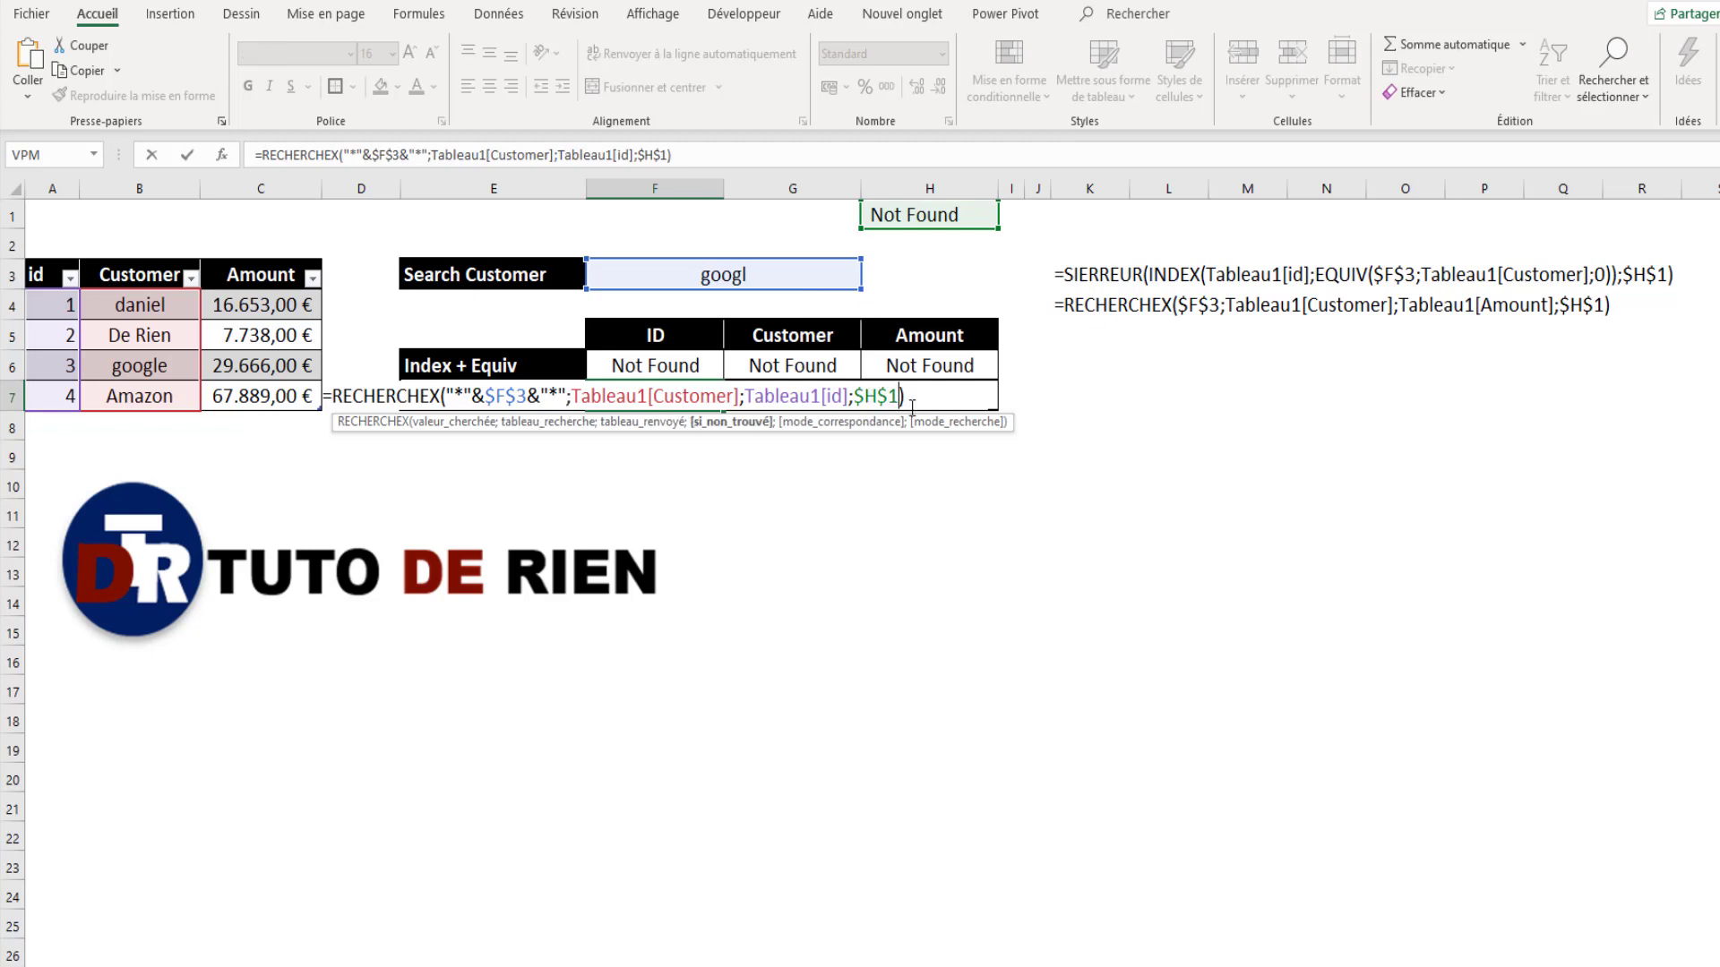
type(";")
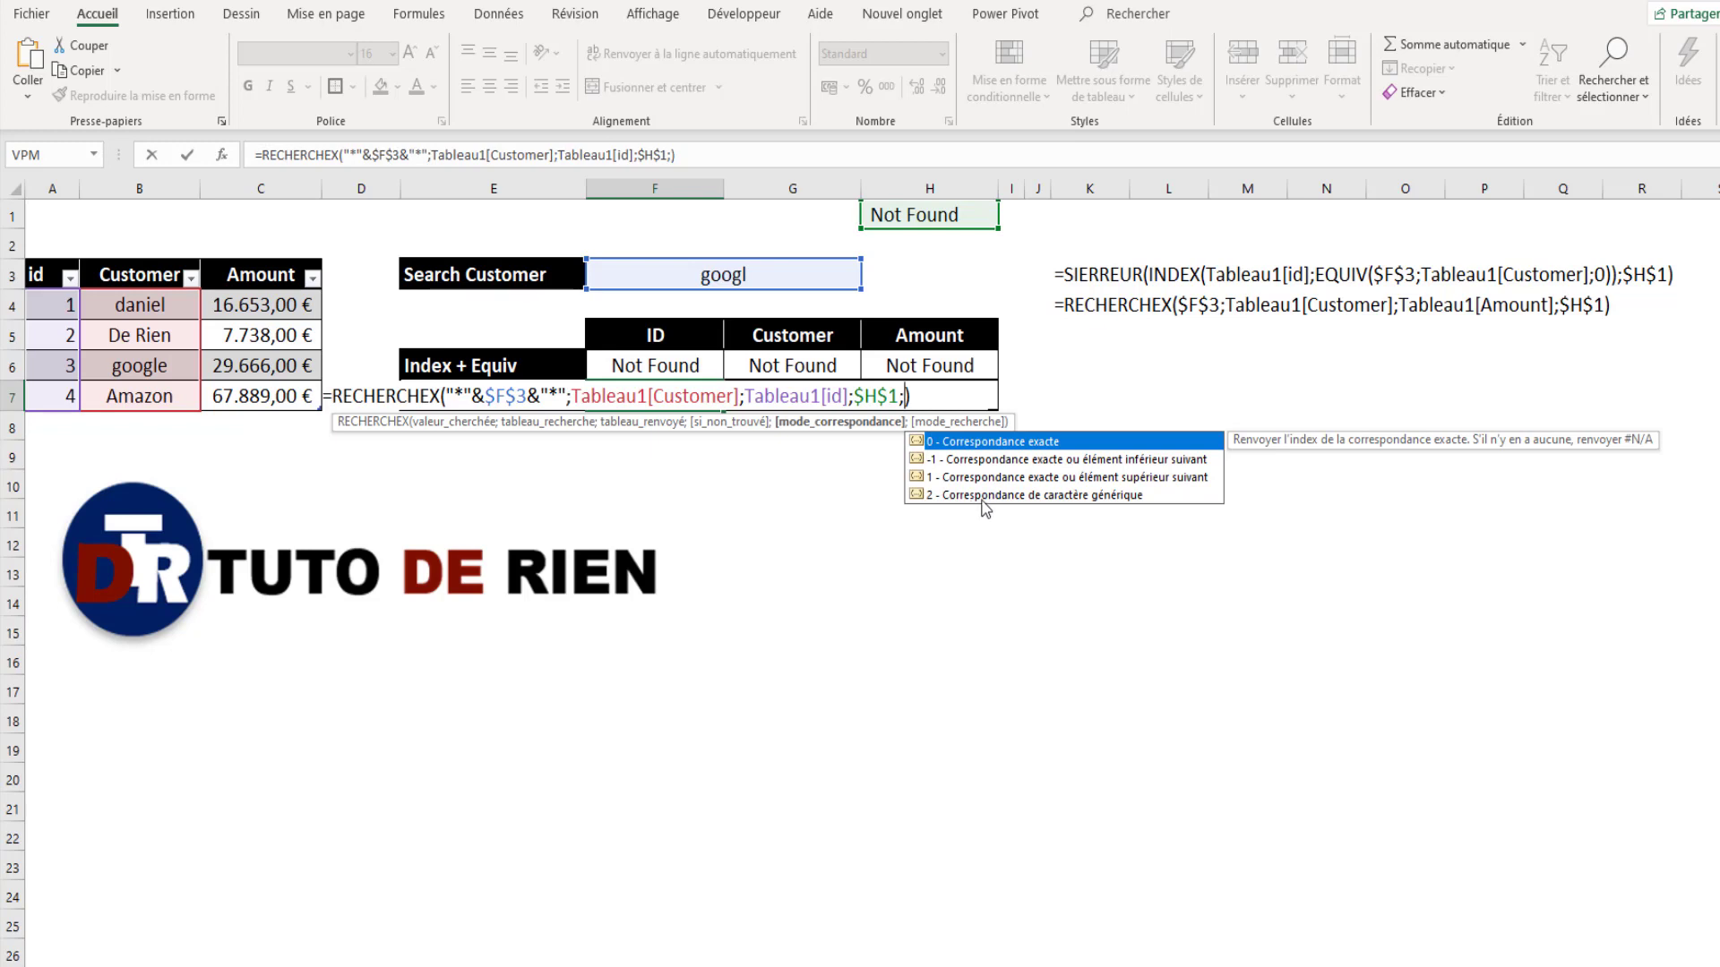
left_click(1065, 496)
double_click(1066, 498)
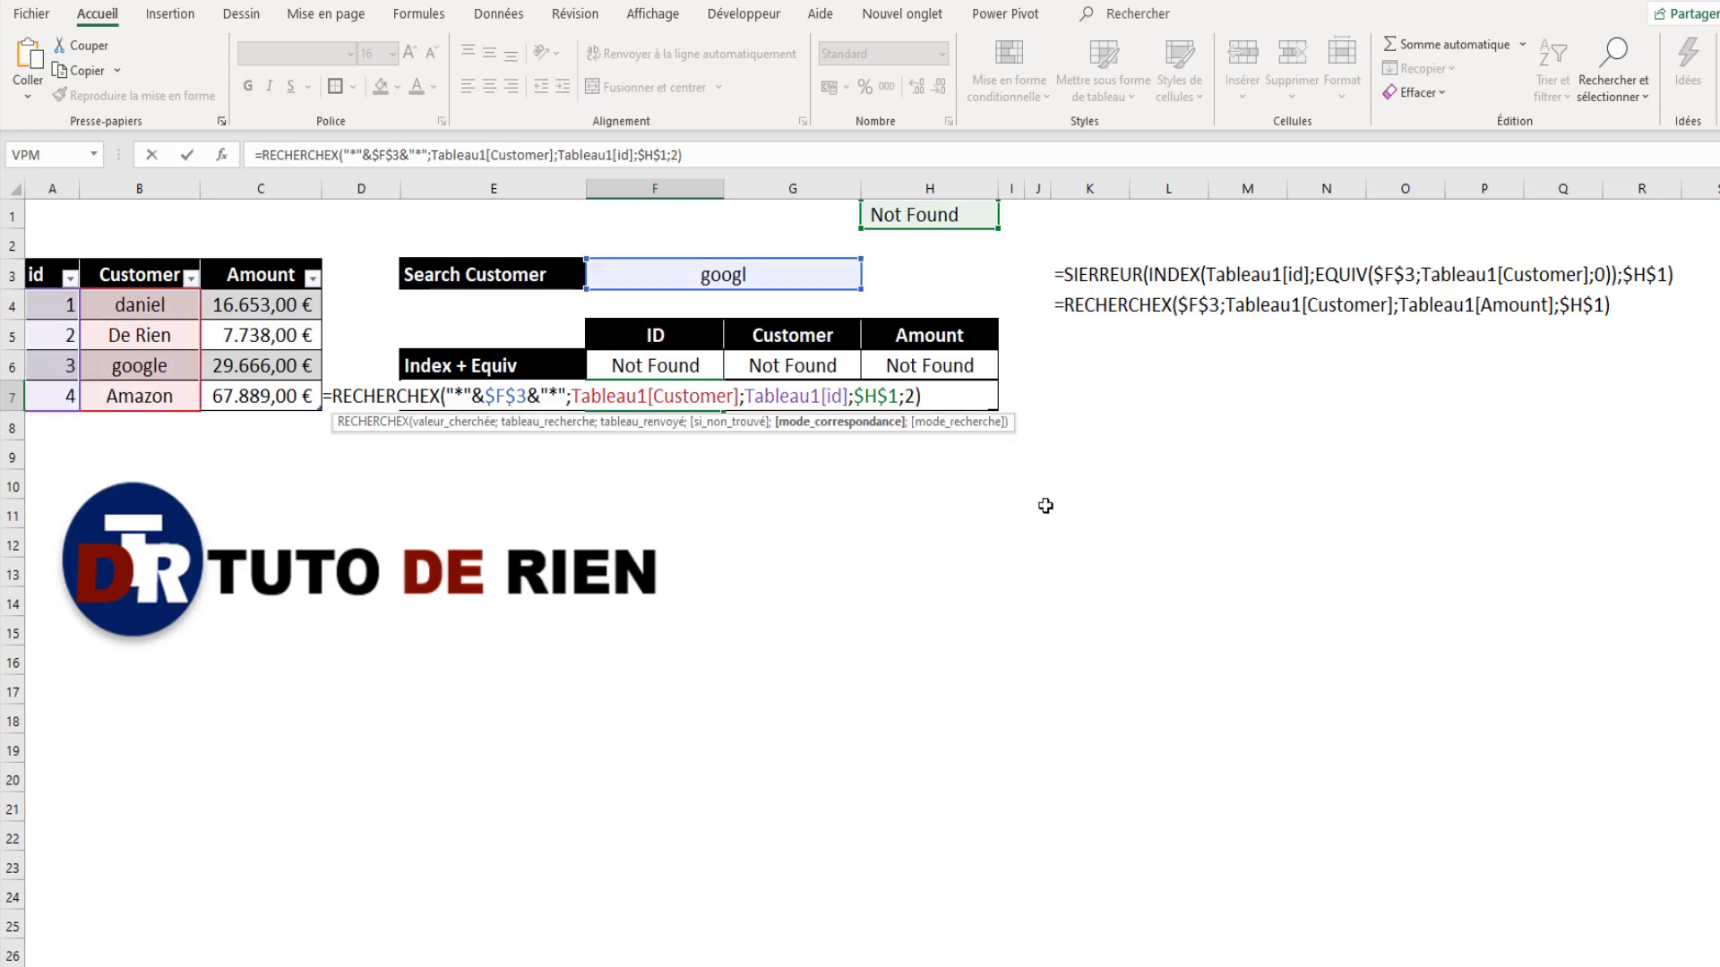
key("Return")
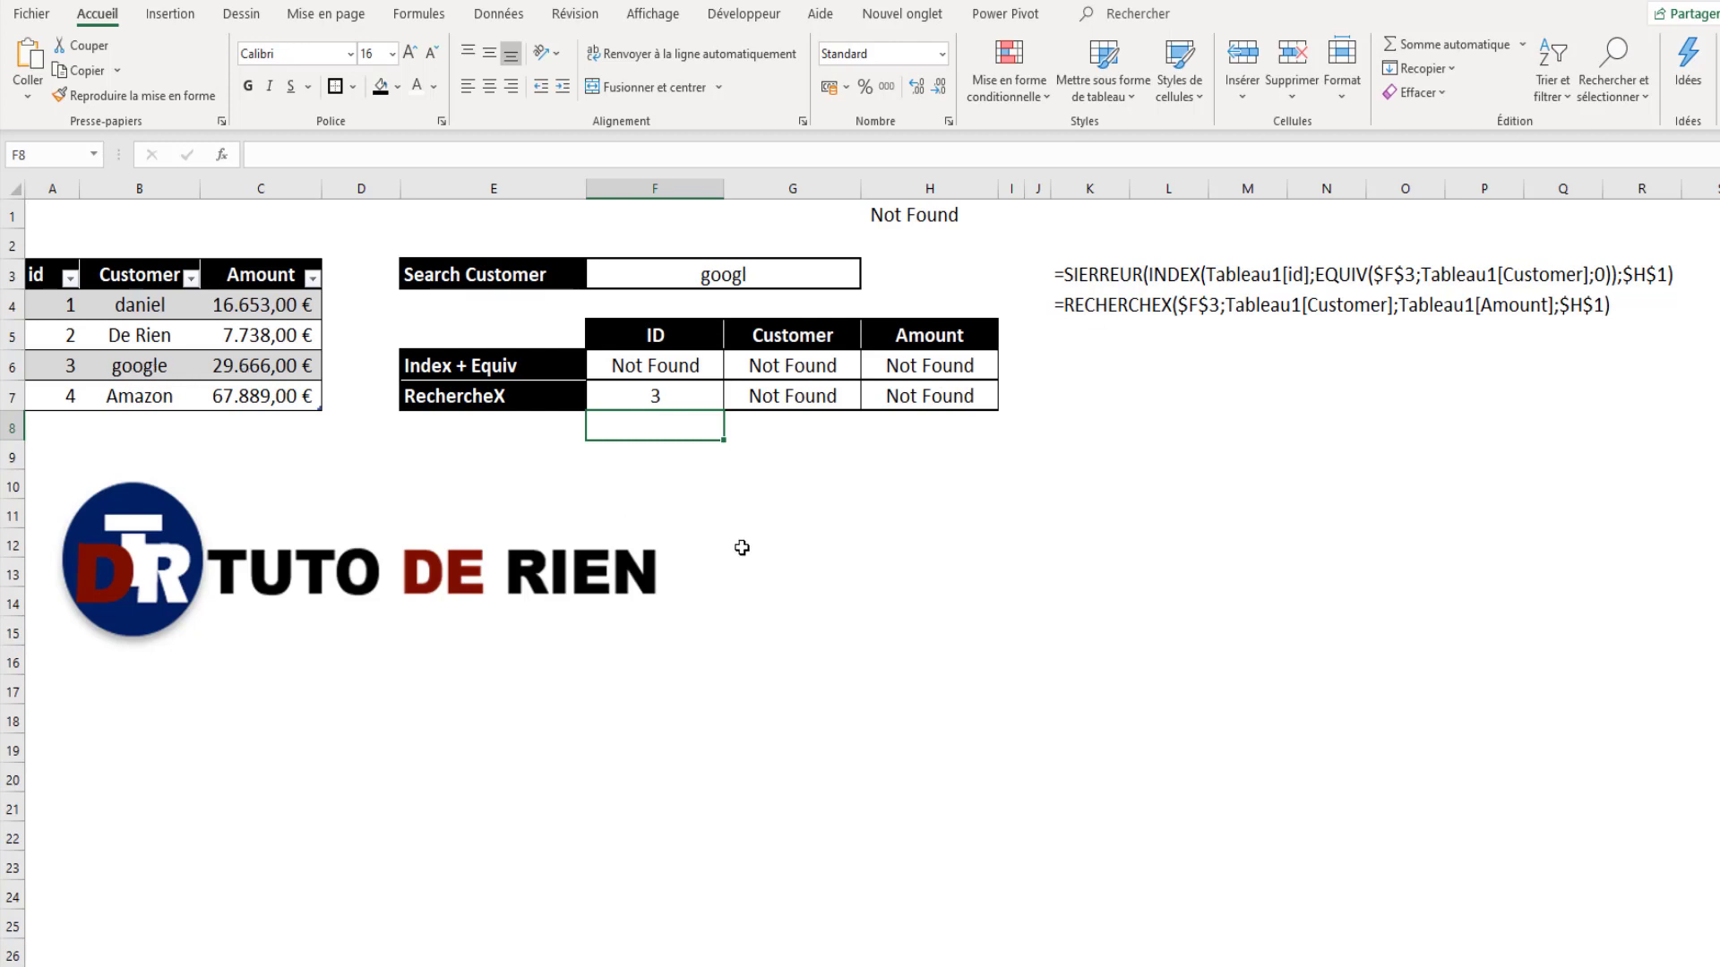
Step: Fill the wildcard RECHERCHEX formula from F7 across to G7 and H7
left_click(694, 403)
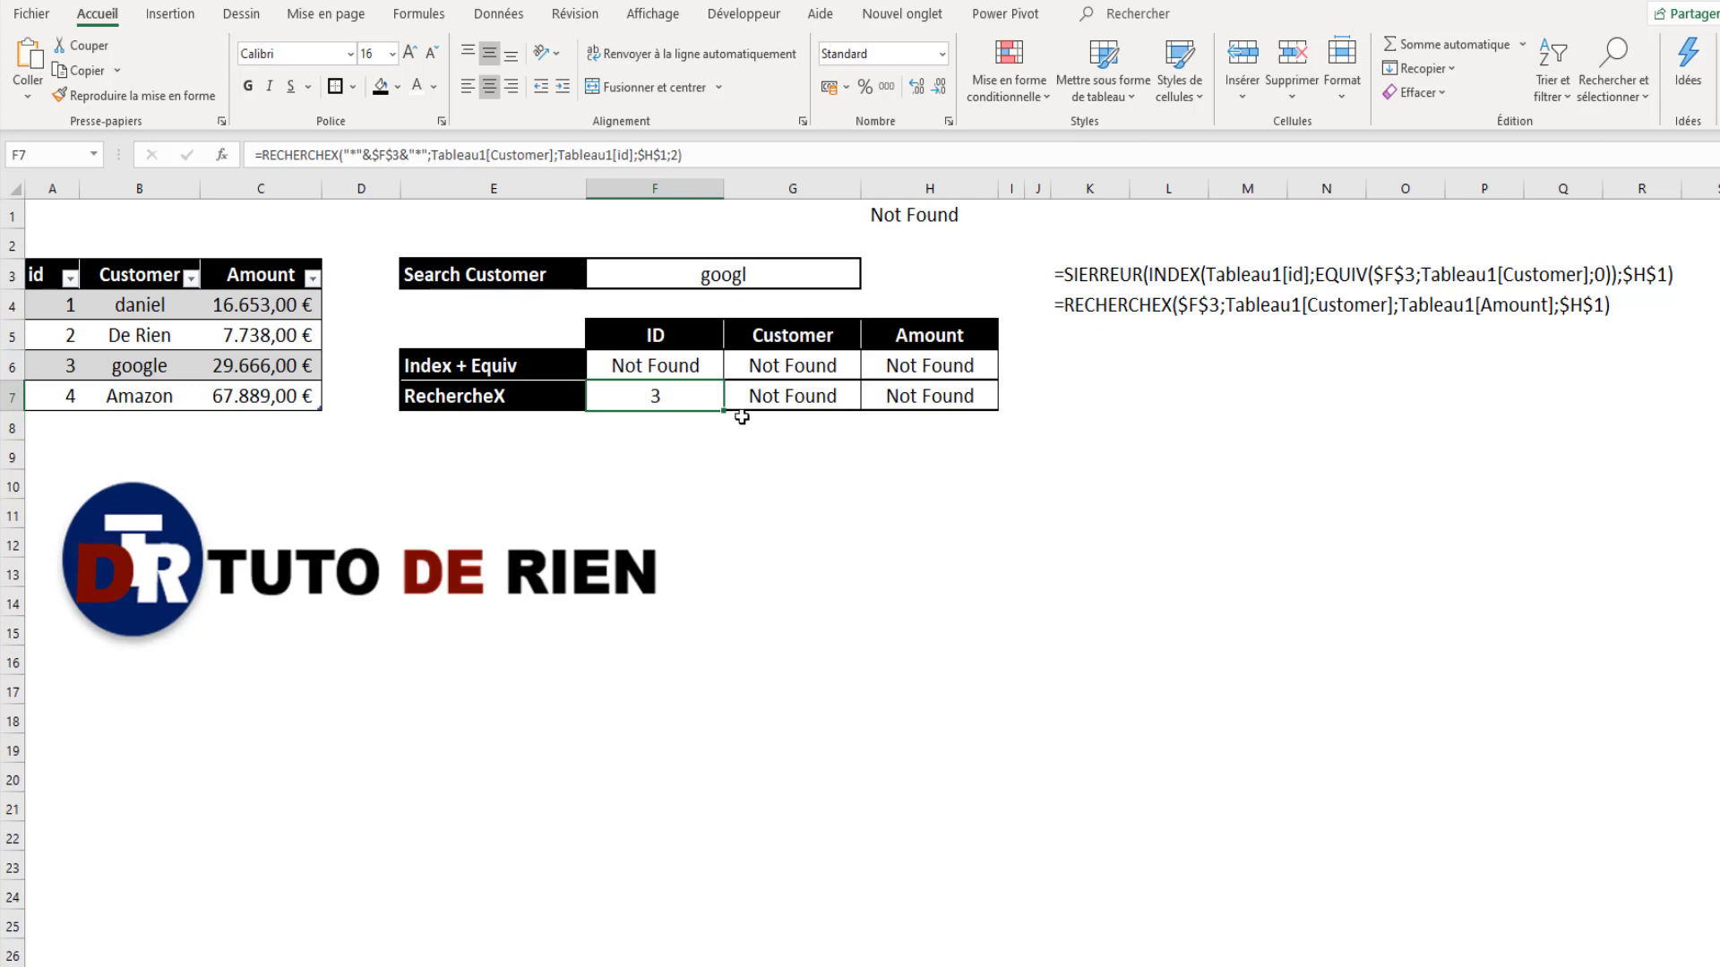
left_click_drag(723, 410, 855, 408)
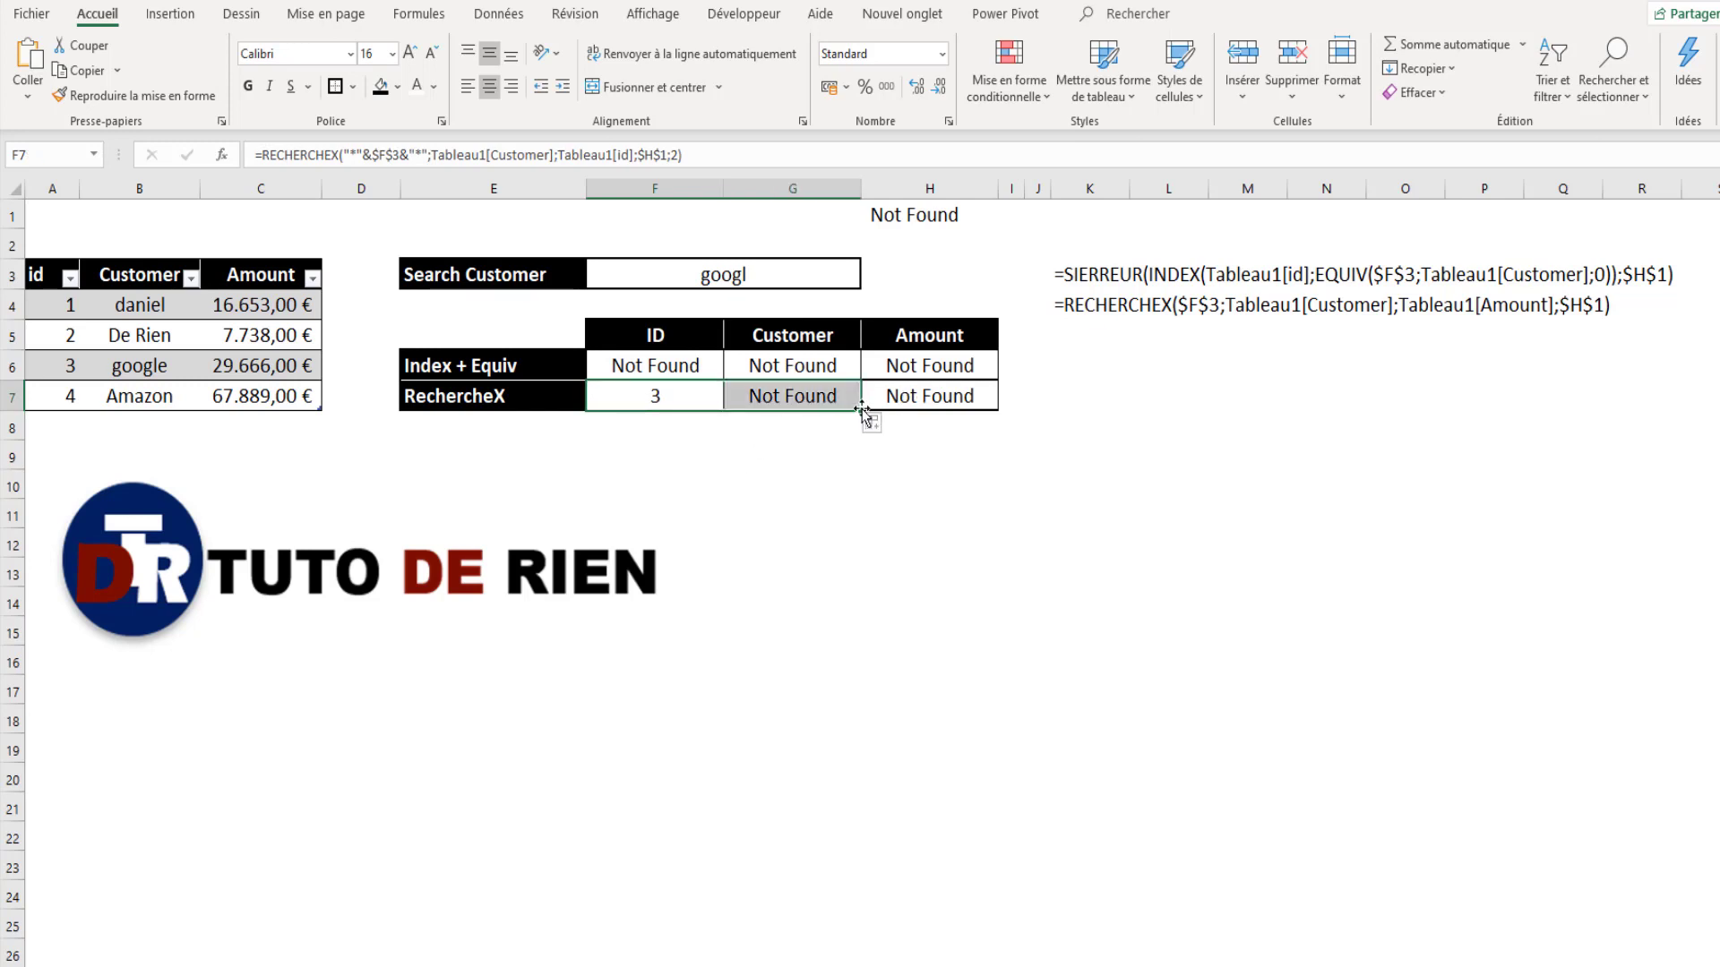
left_click_drag(855, 407, 979, 472)
left_click(979, 481)
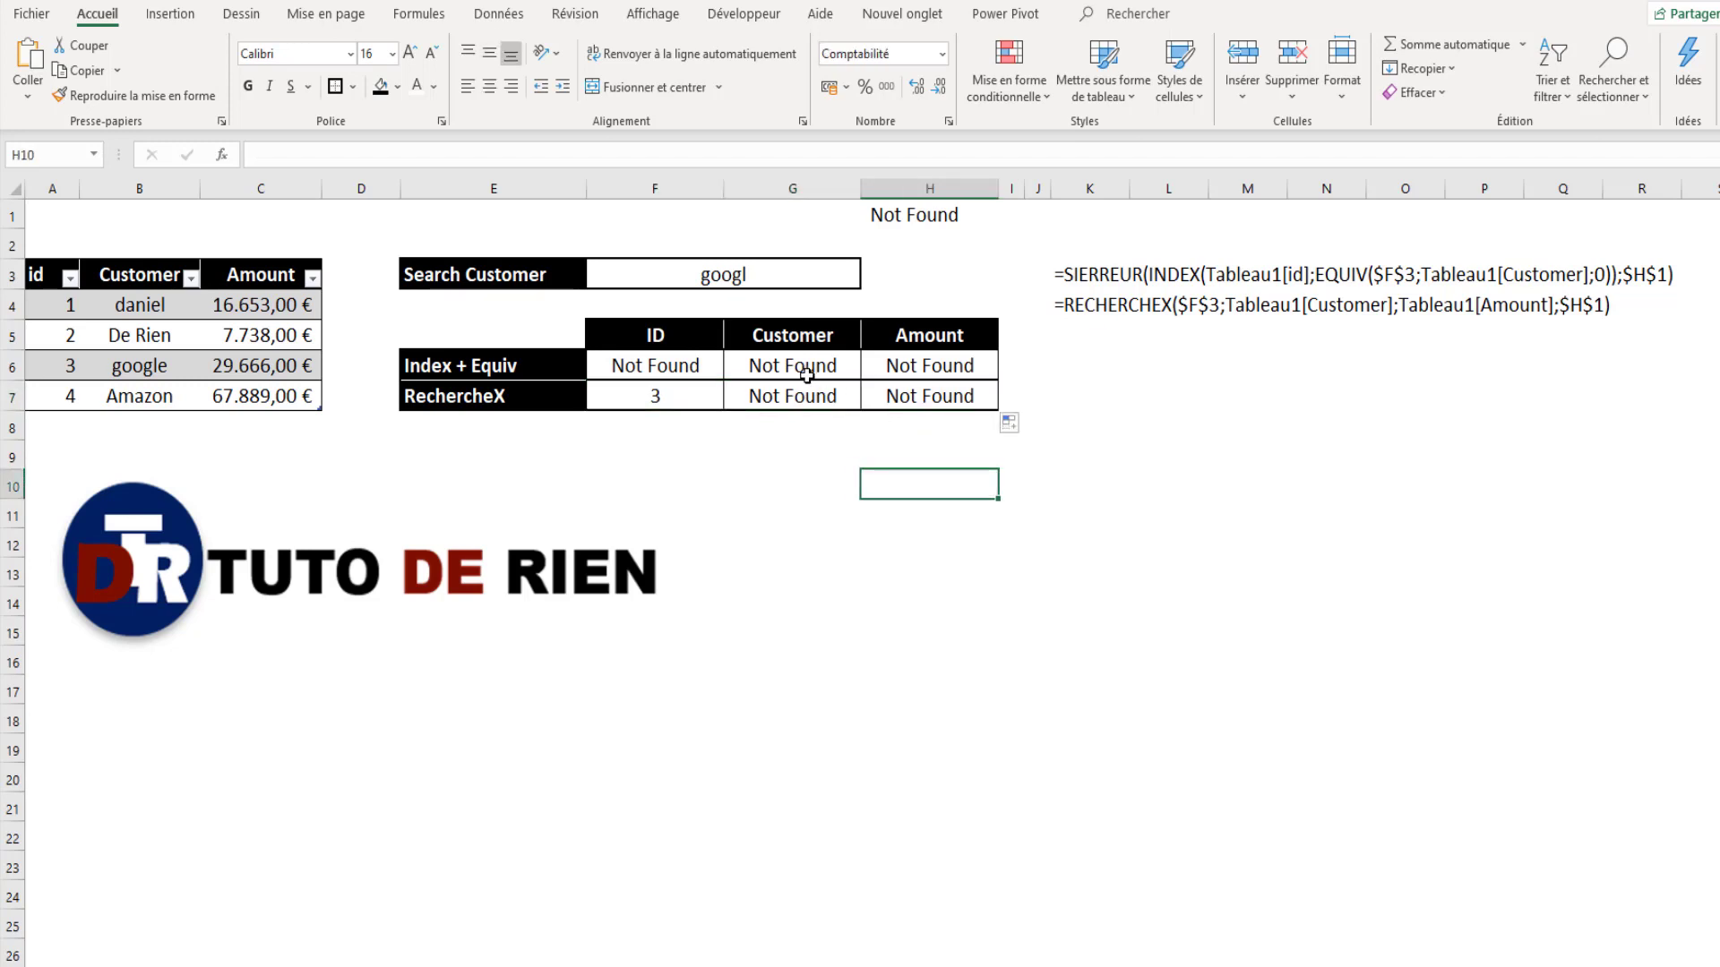
Step: Change the search array of the RECHERCHEX formula in G7 to Tableau1[Customer]
left_click(791, 392)
left_click(815, 155)
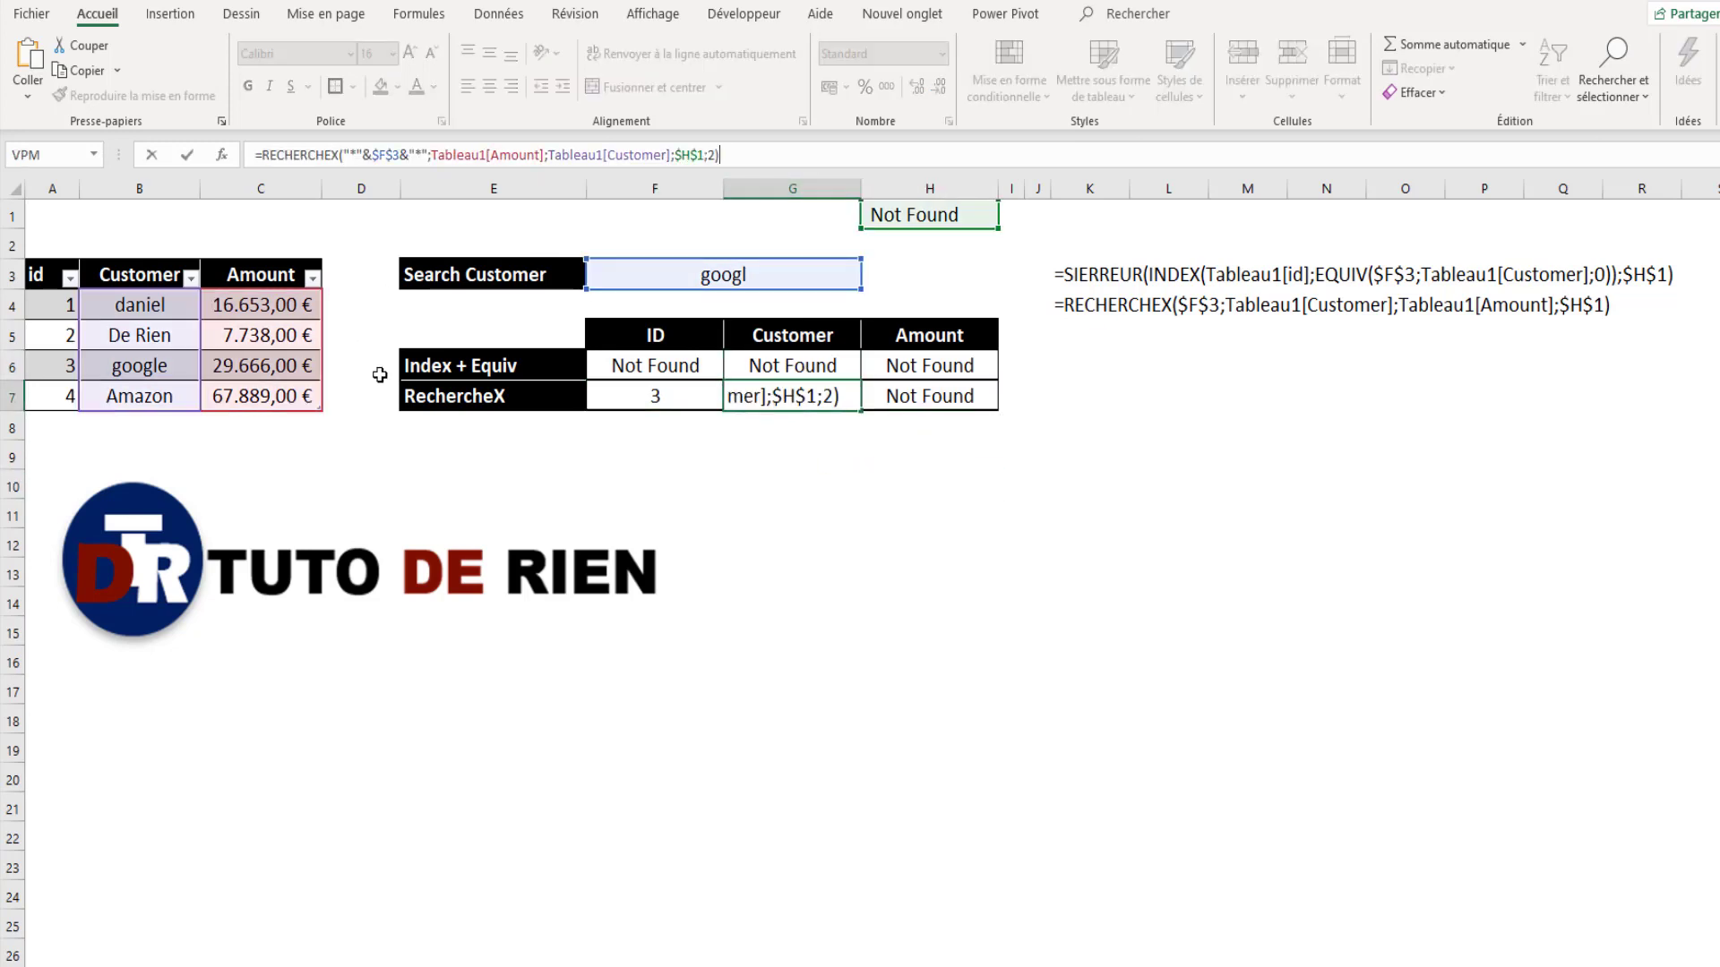
double_click(513, 160)
left_click_drag(164, 304, 175, 395)
key("Return")
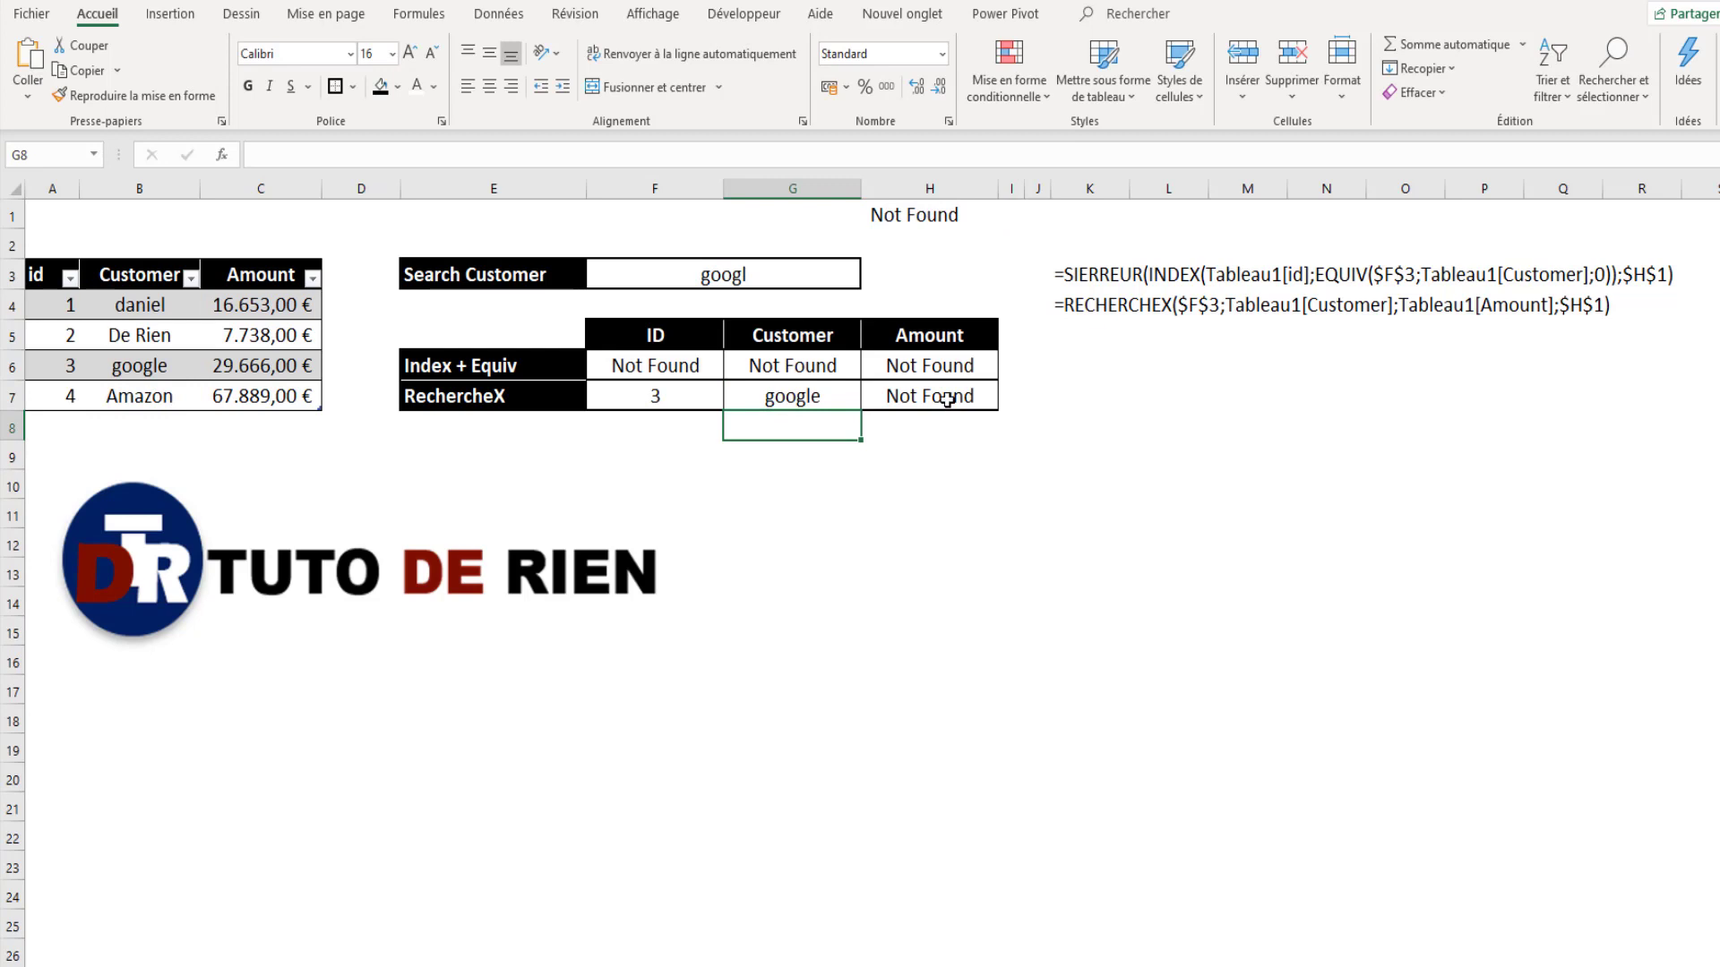
Step: Set the search array in H7's RECHERCHEX formula to Tableau1[Customer] and the return array to Tableau1[Amount]
left_click(946, 409)
left_click(750, 156)
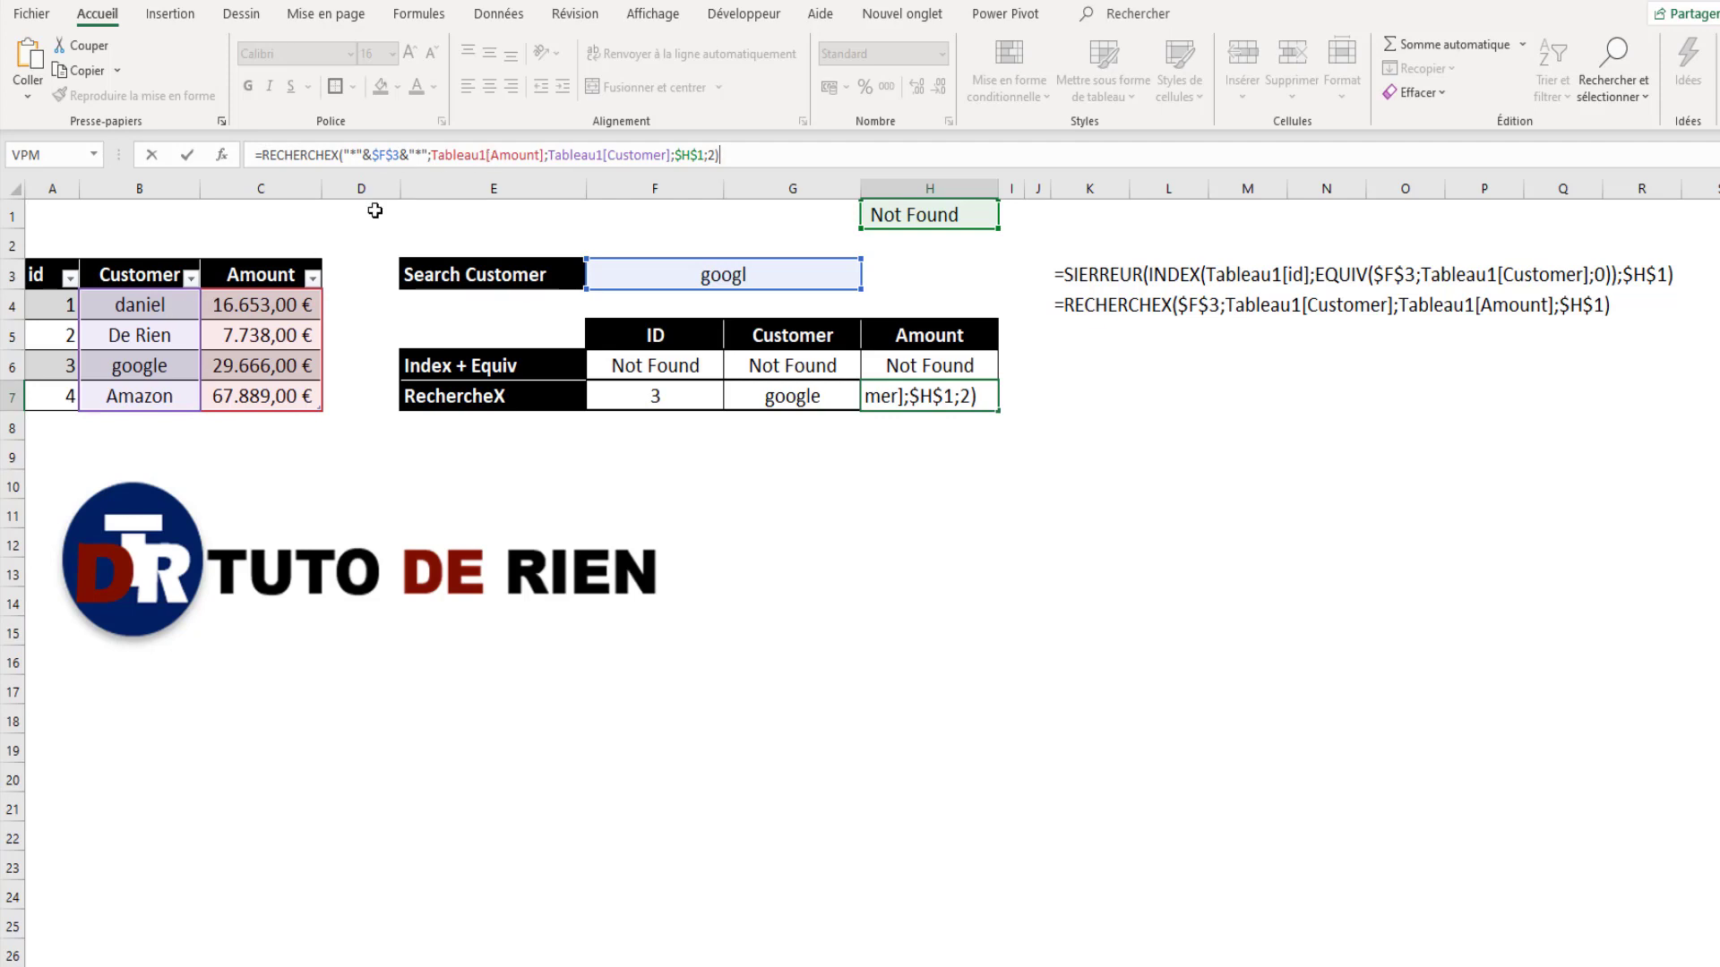
double_click(455, 162)
left_click_drag(151, 300, 170, 394)
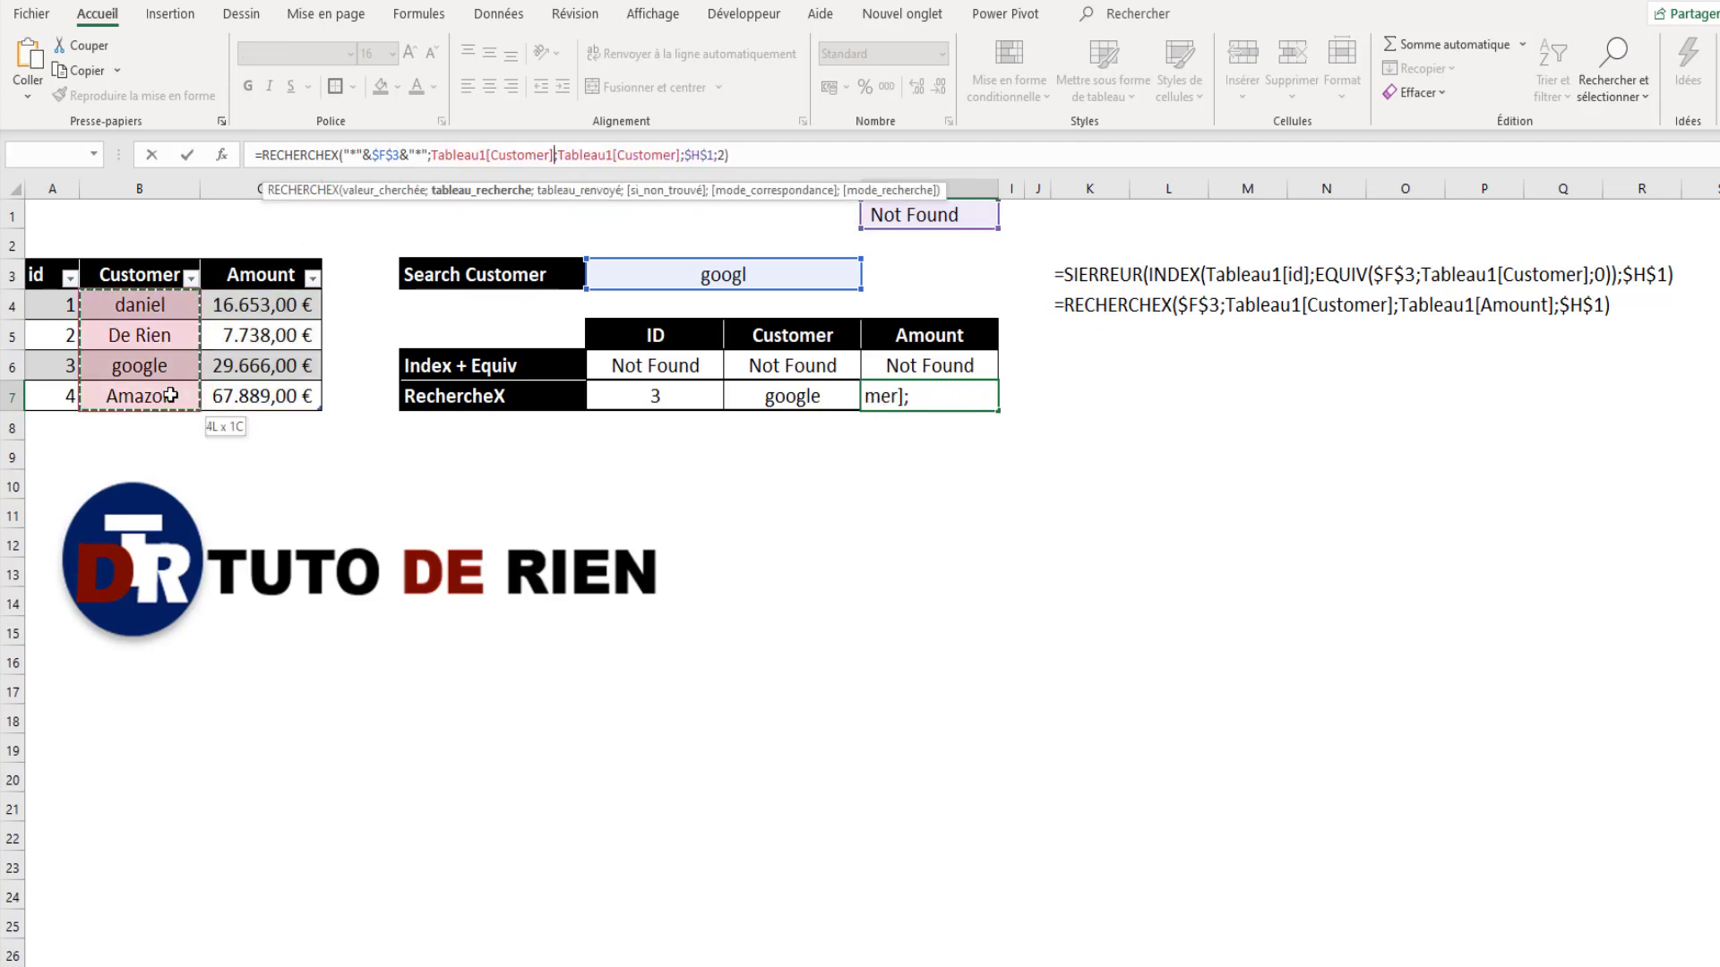
left_click(618, 190)
left_click_drag(265, 300, 267, 401)
key("Return")
Step: Apply the euro accounting number format to the RechercheX amount in H7
left_click(985, 394)
left_click(829, 87)
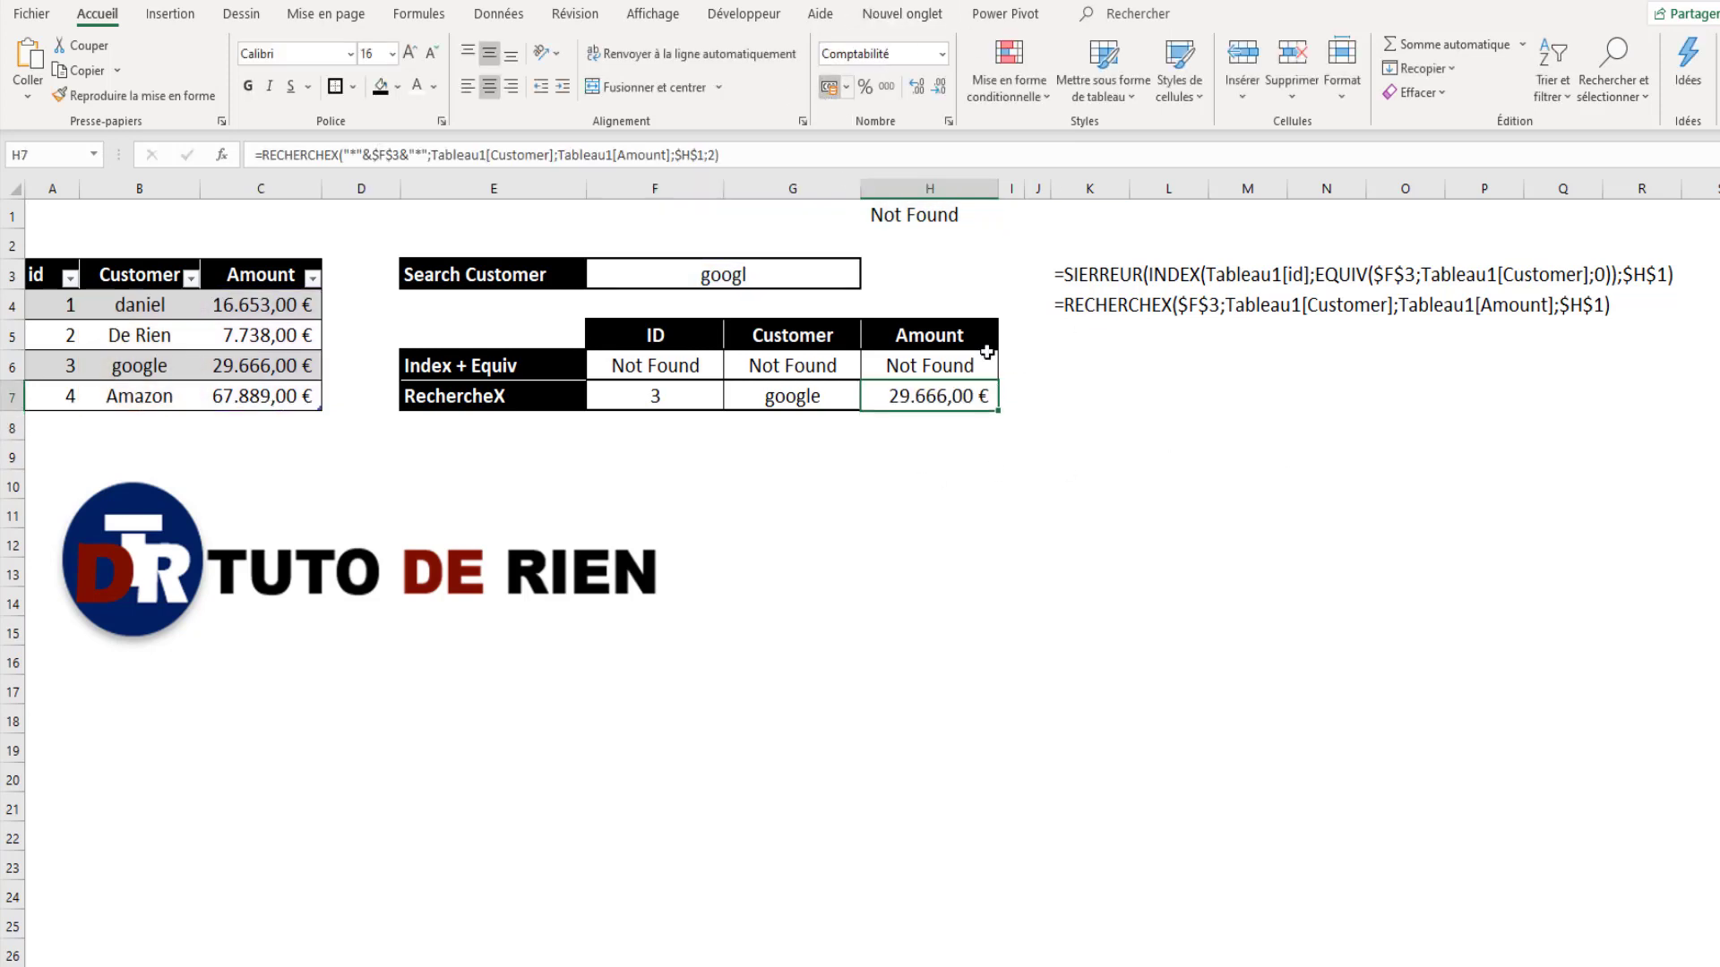
left_click(1326, 455)
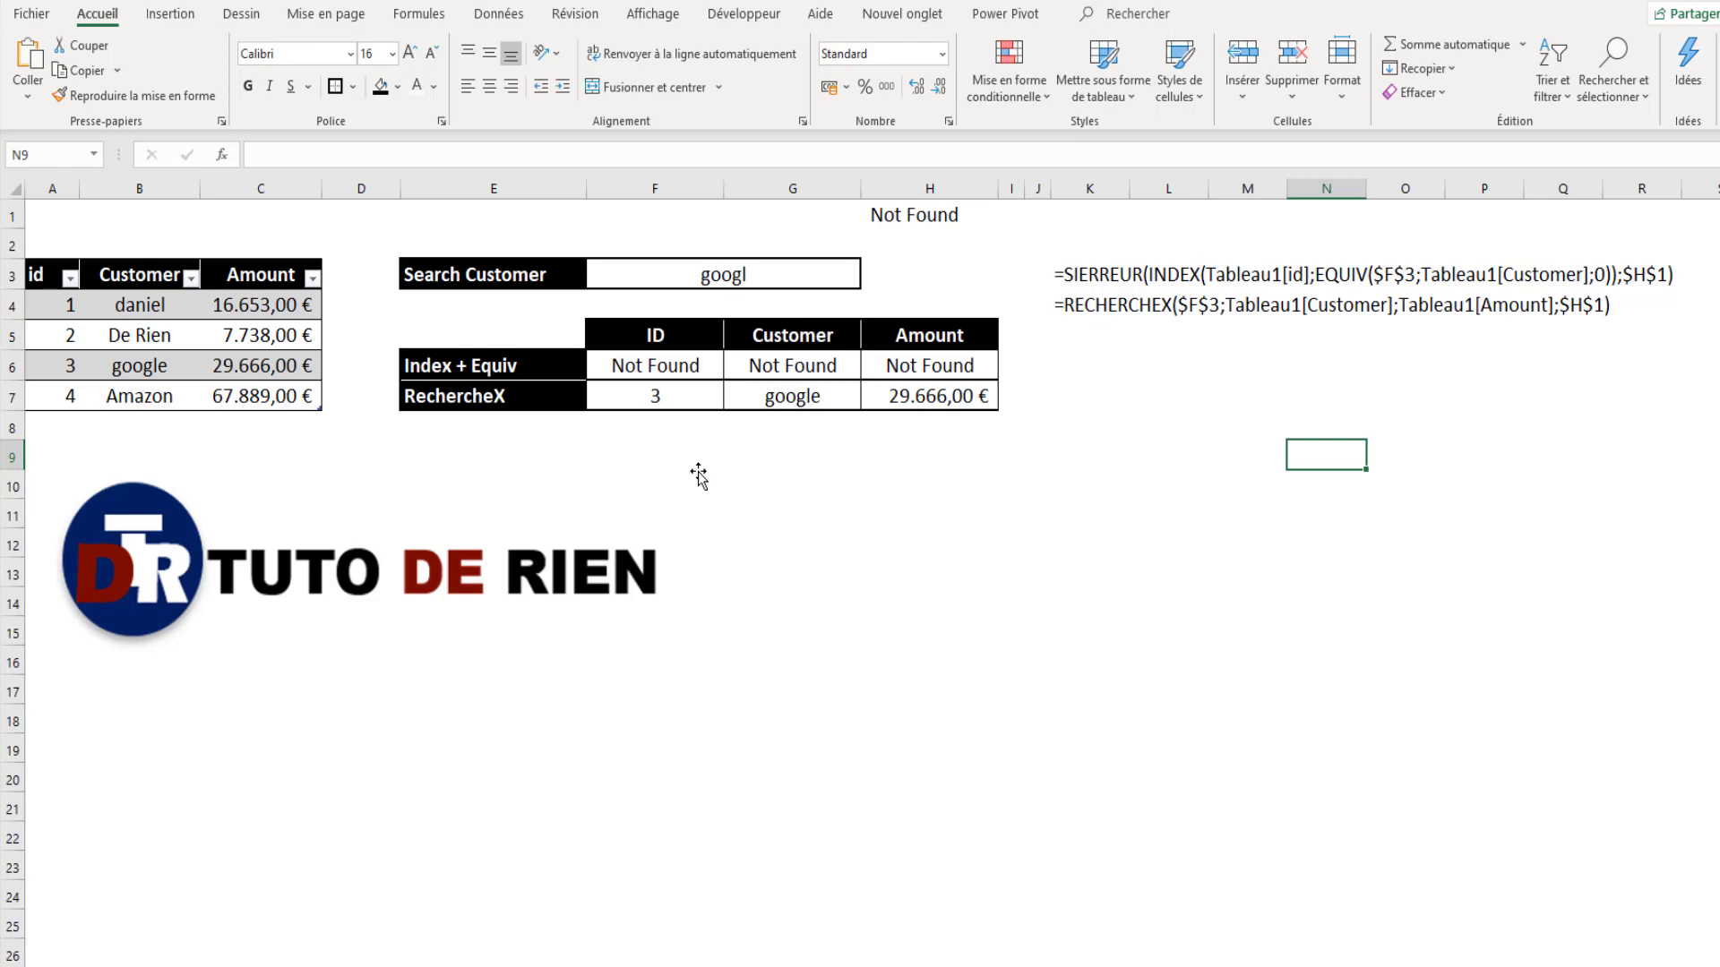
Step: Shorten the Search Customer value in F3 to "go" to test the partial match
double_click(780, 272)
key("BackSpace")
key("BackSpace")
key("BackSpace")
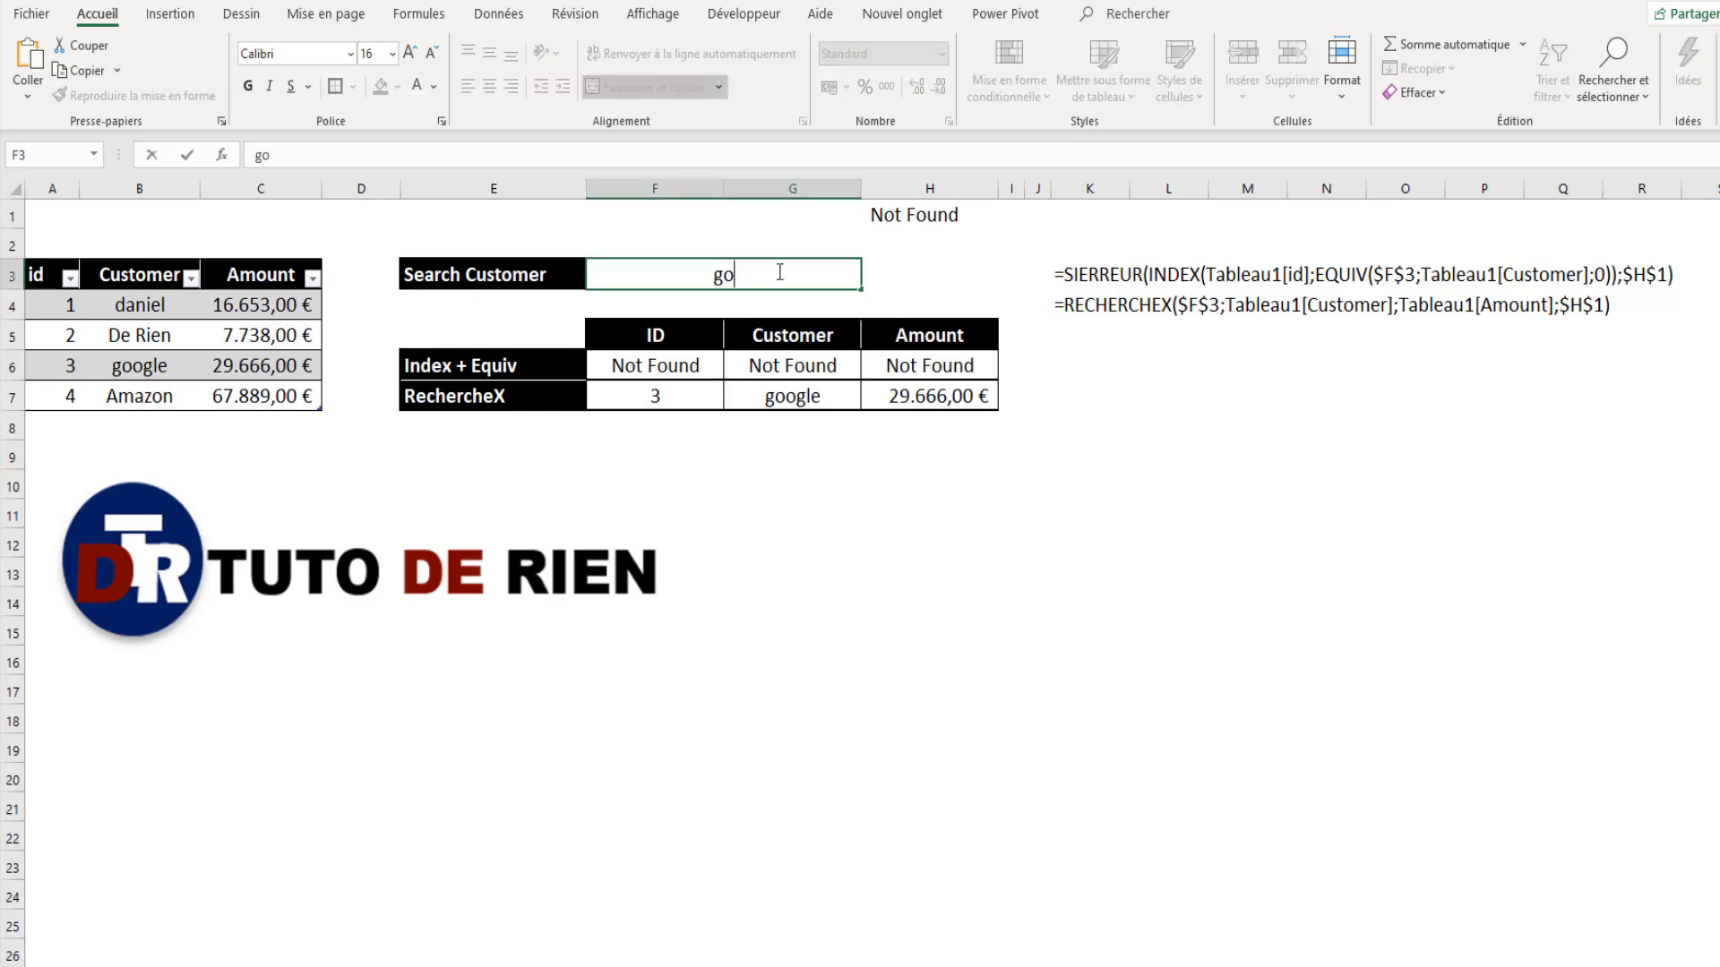
key("Return")
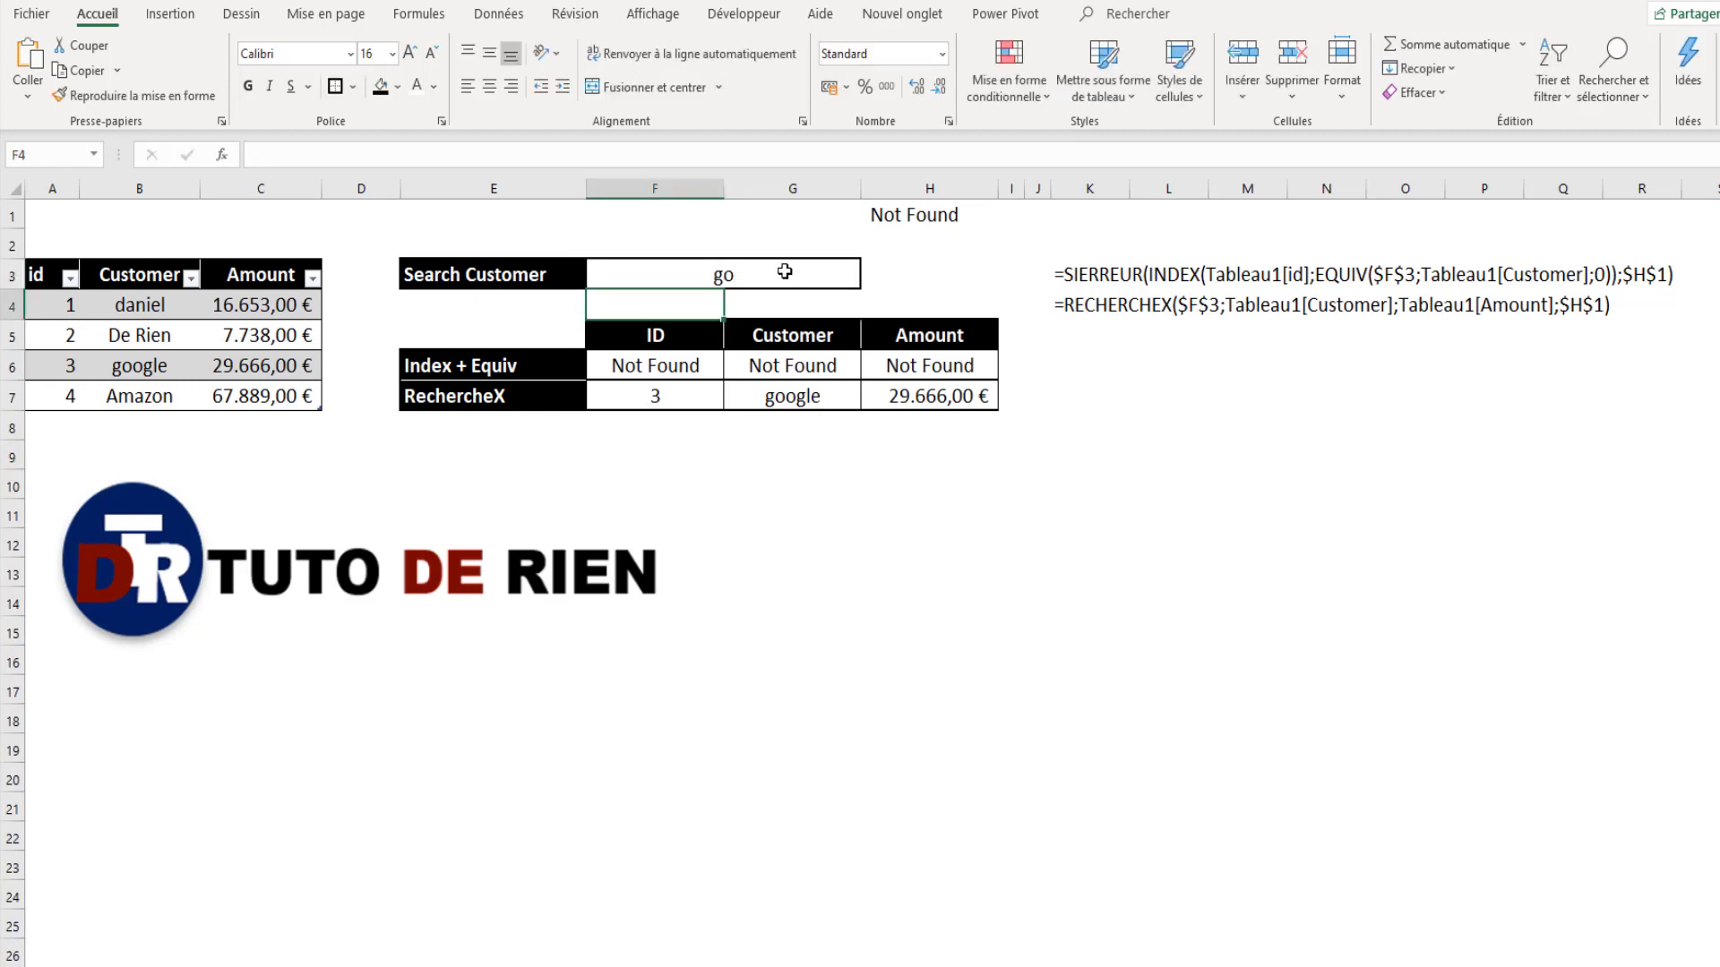
Step: Replace the Search Customer value with "a" to test a single-letter match
left_click(757, 269)
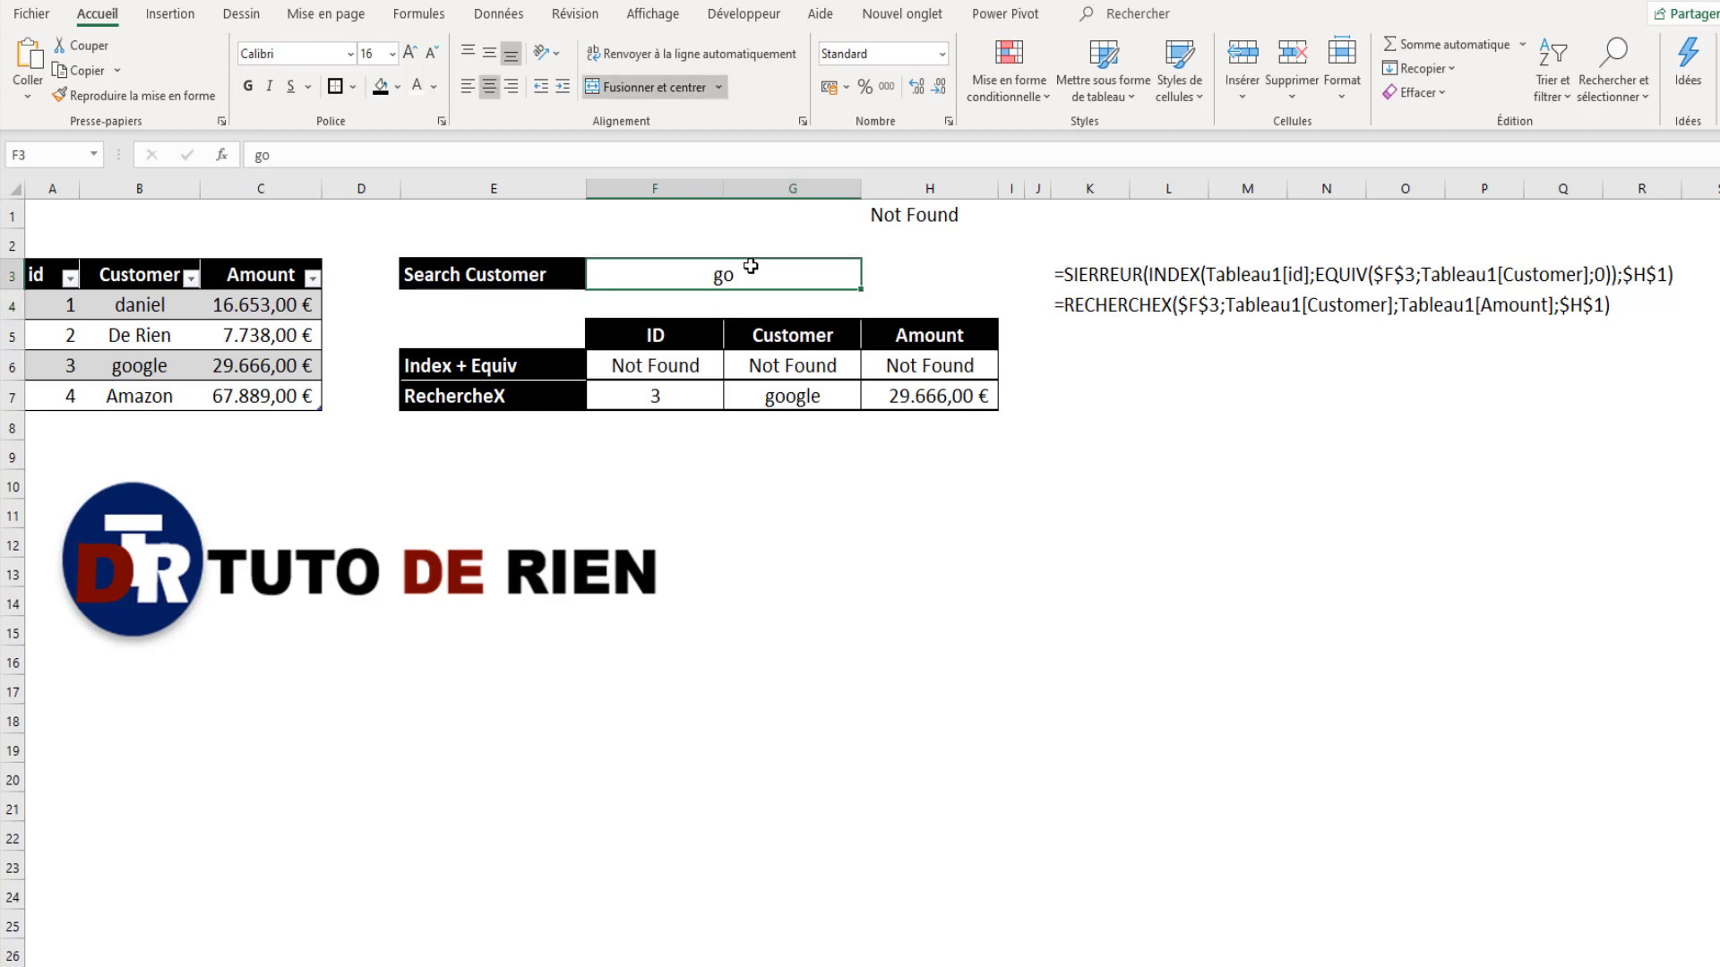
key("BackSpace")
key("Return")
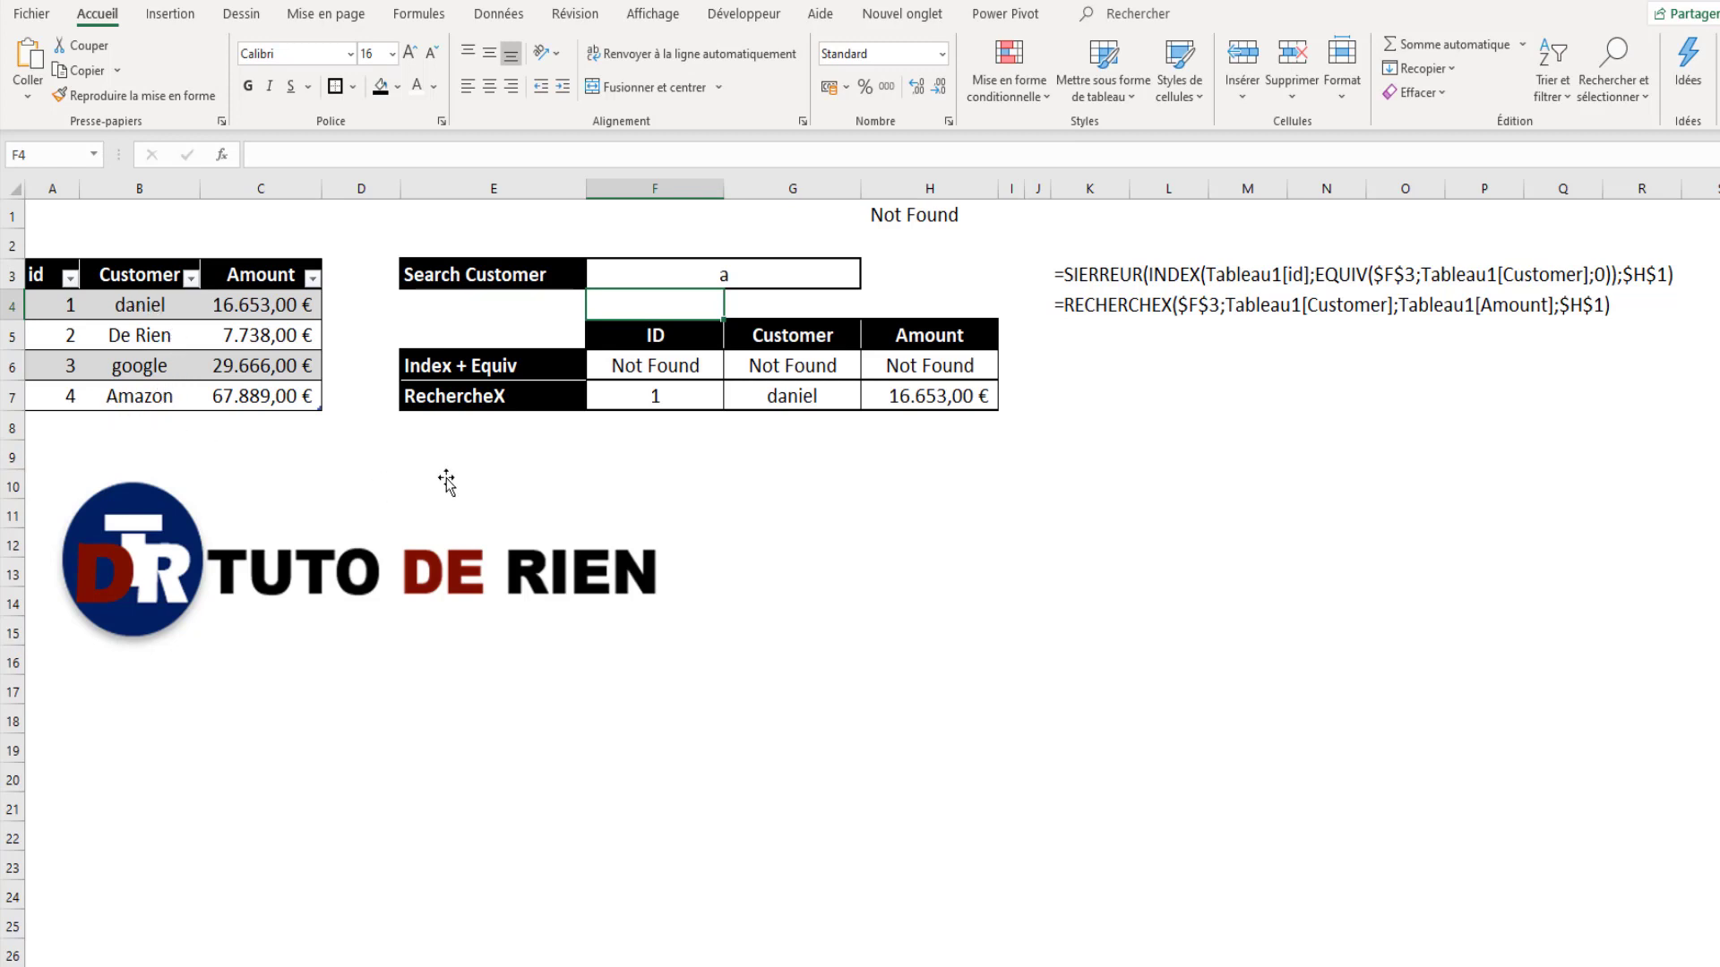
Step: Extend the Search Customer value in F3 to "am" to test the partial match
double_click(789, 269)
type("m")
key("Return")
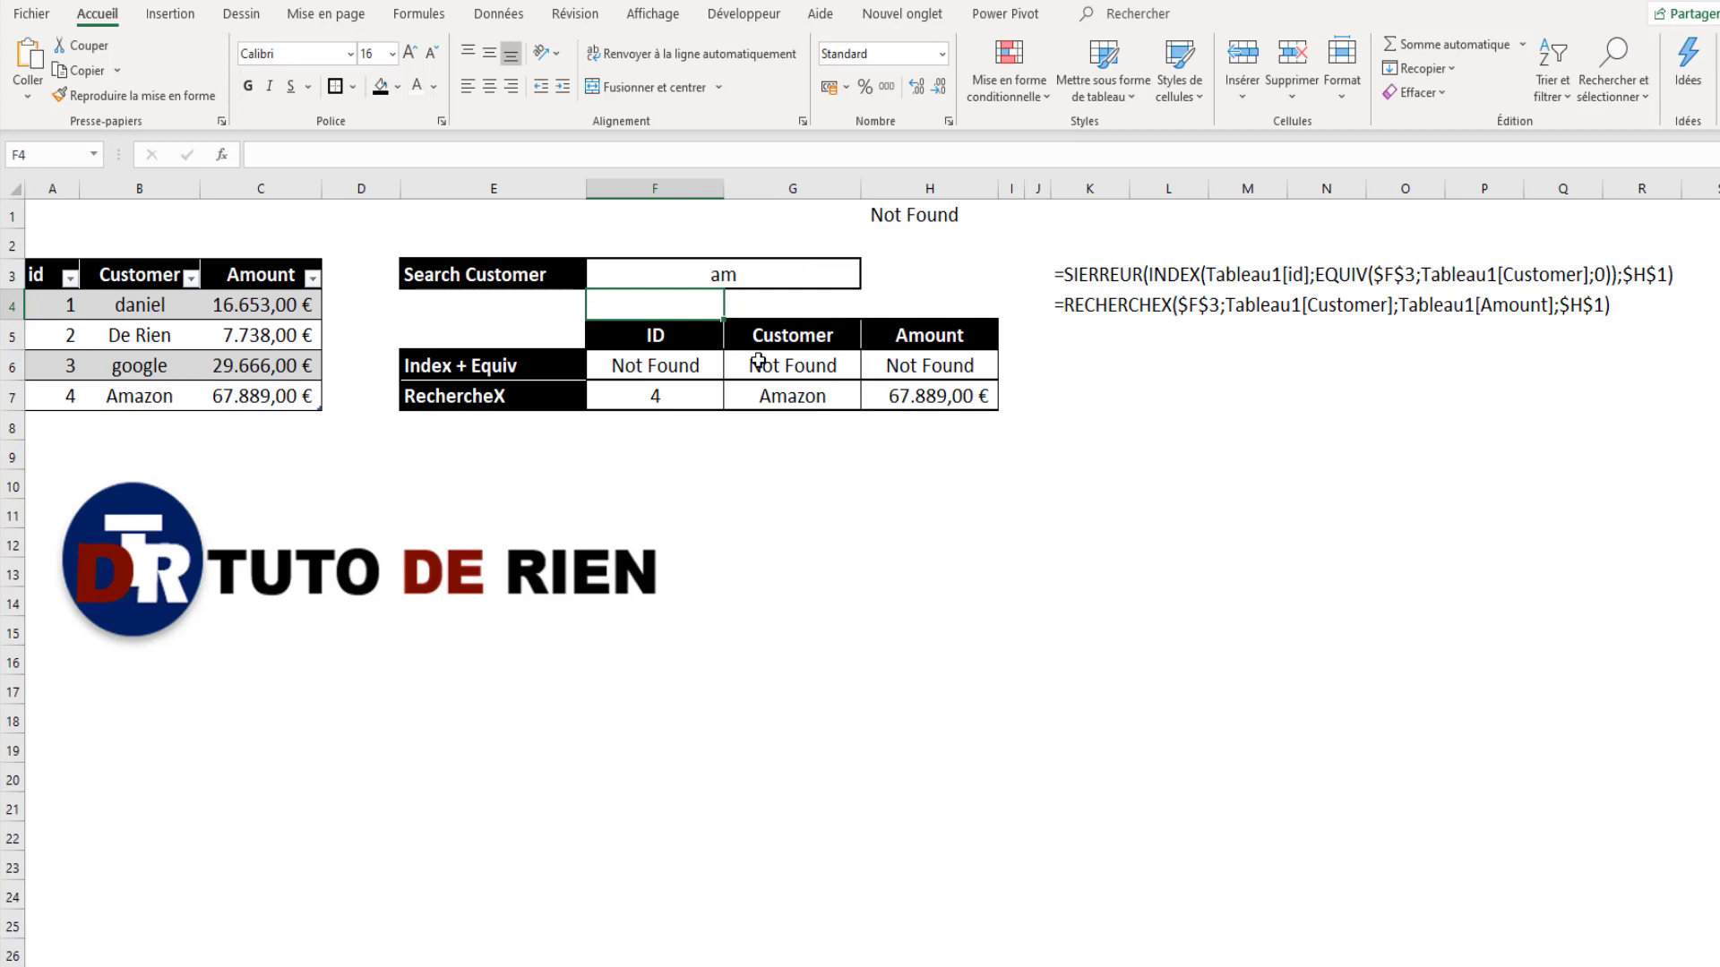
Step: Replace the Search Customer value in F3 with "z" to test another single-letter match
left_click(765, 270)
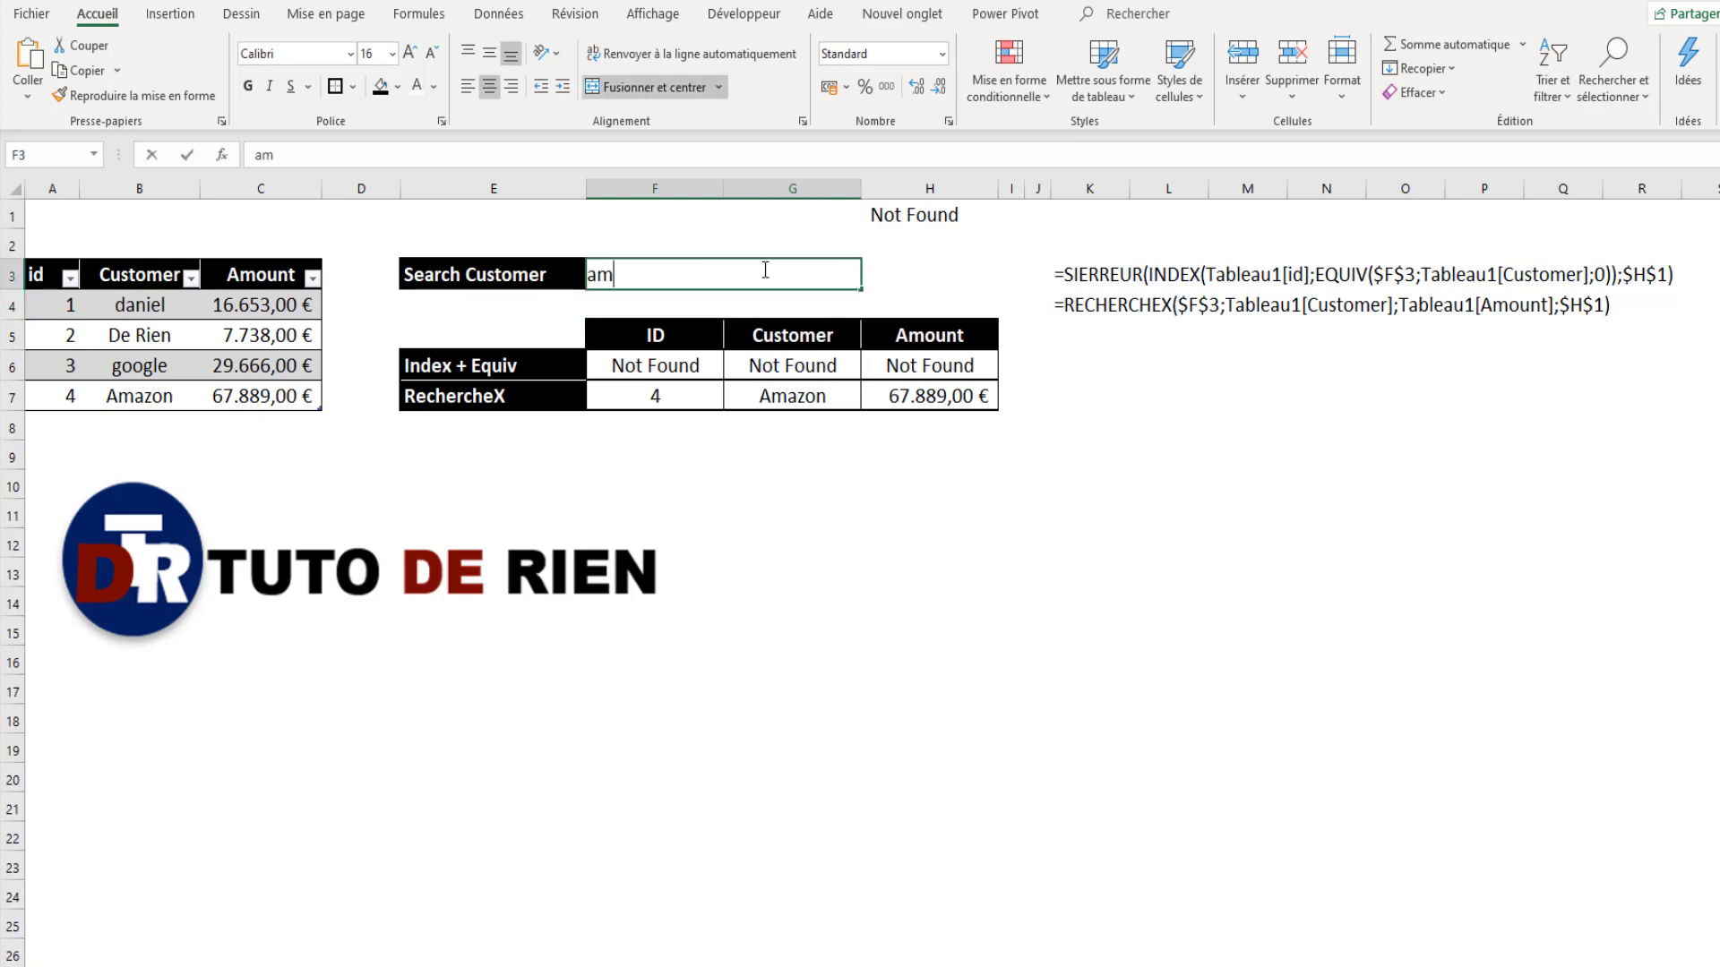
double_click(765, 270)
key("BackSpace")
key("BackSpace")
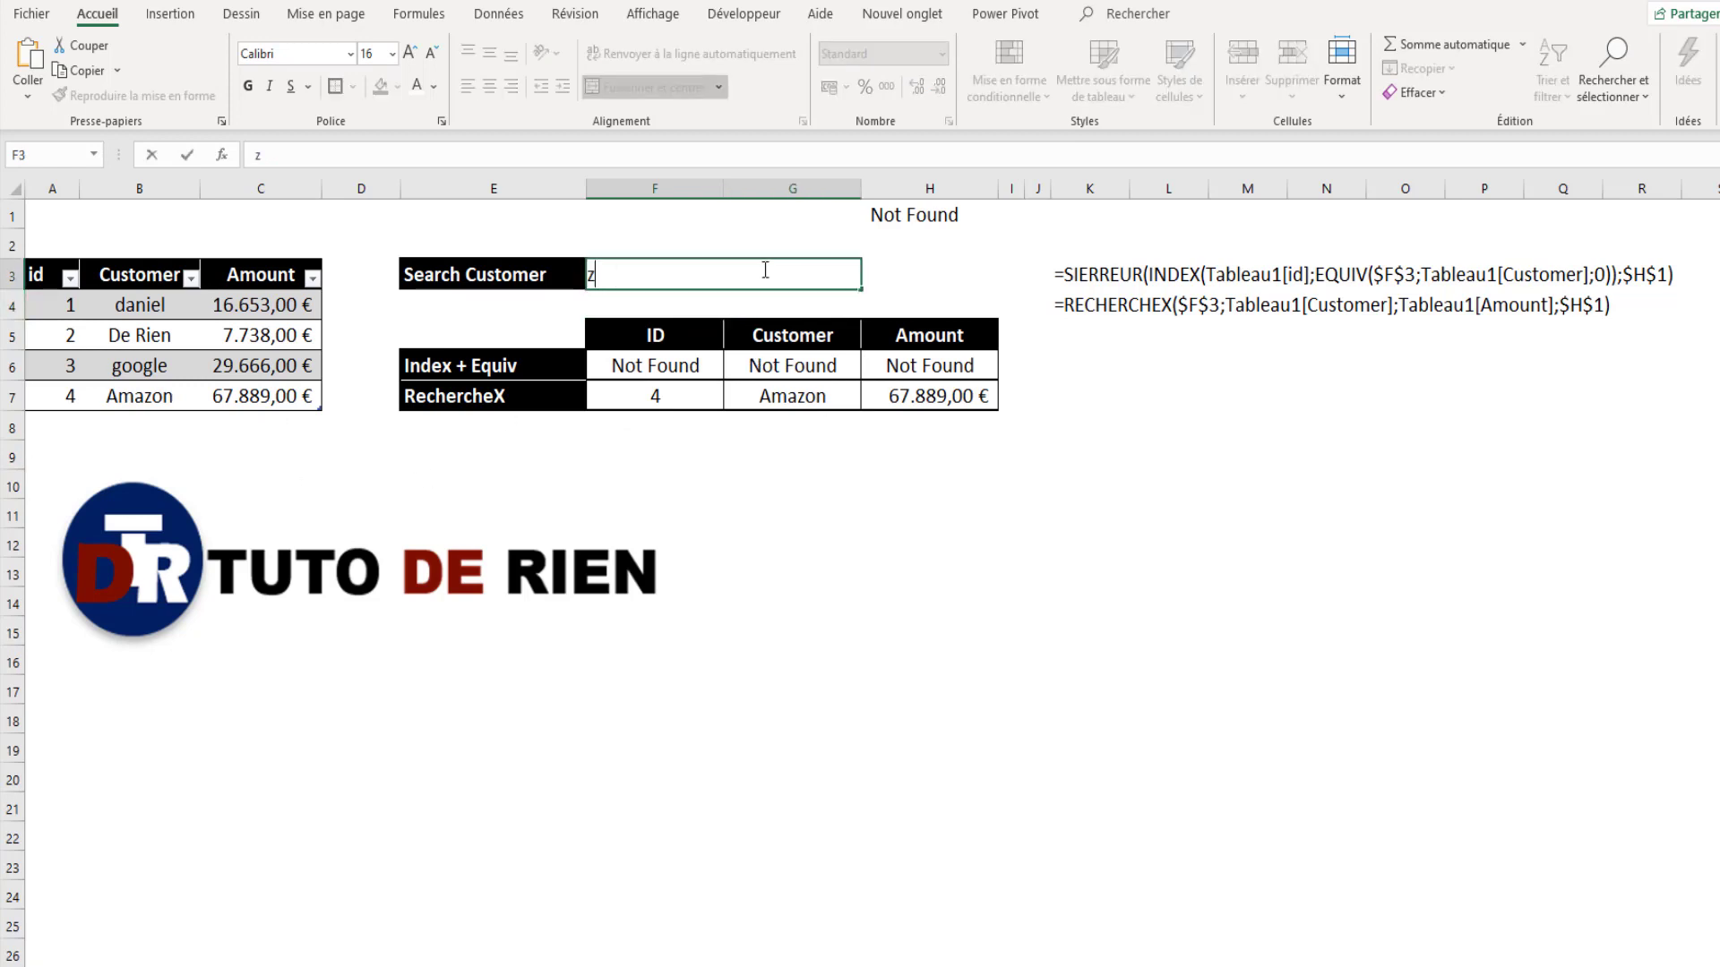
type("z")
key("Return")
Step: Test the Search Customer value in F3 with "ie" and with "ier"
double_click(763, 270)
key("BackSpace")
type("ie")
key("Return")
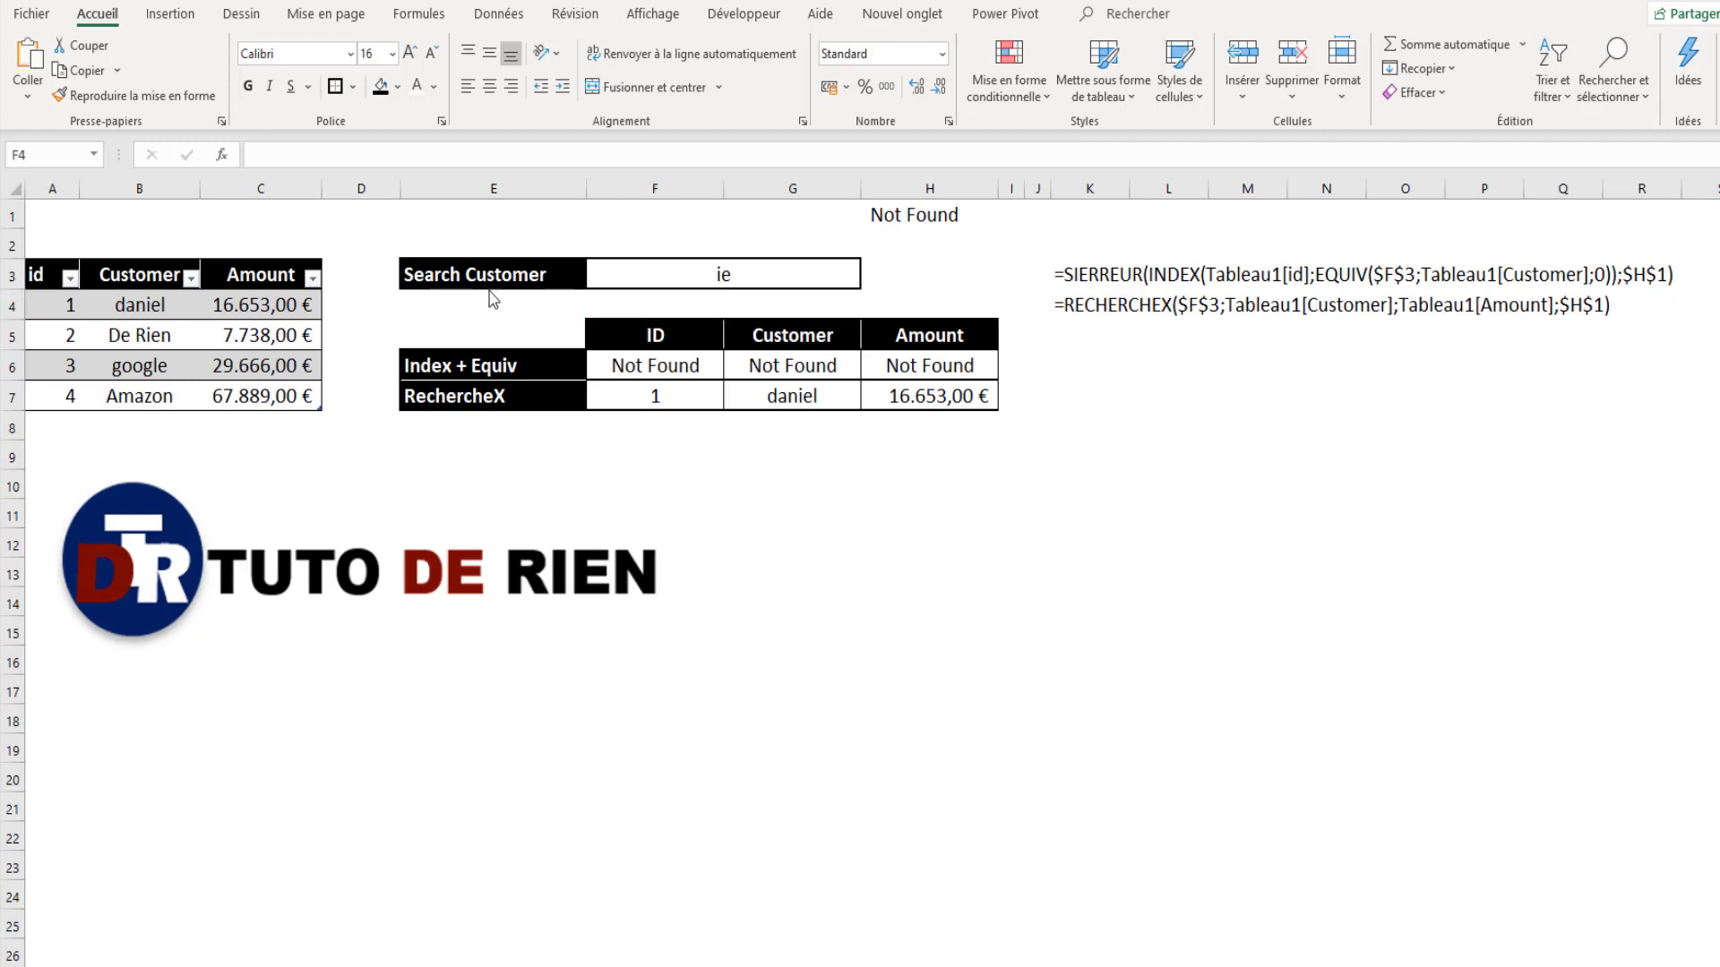
left_click(765, 278)
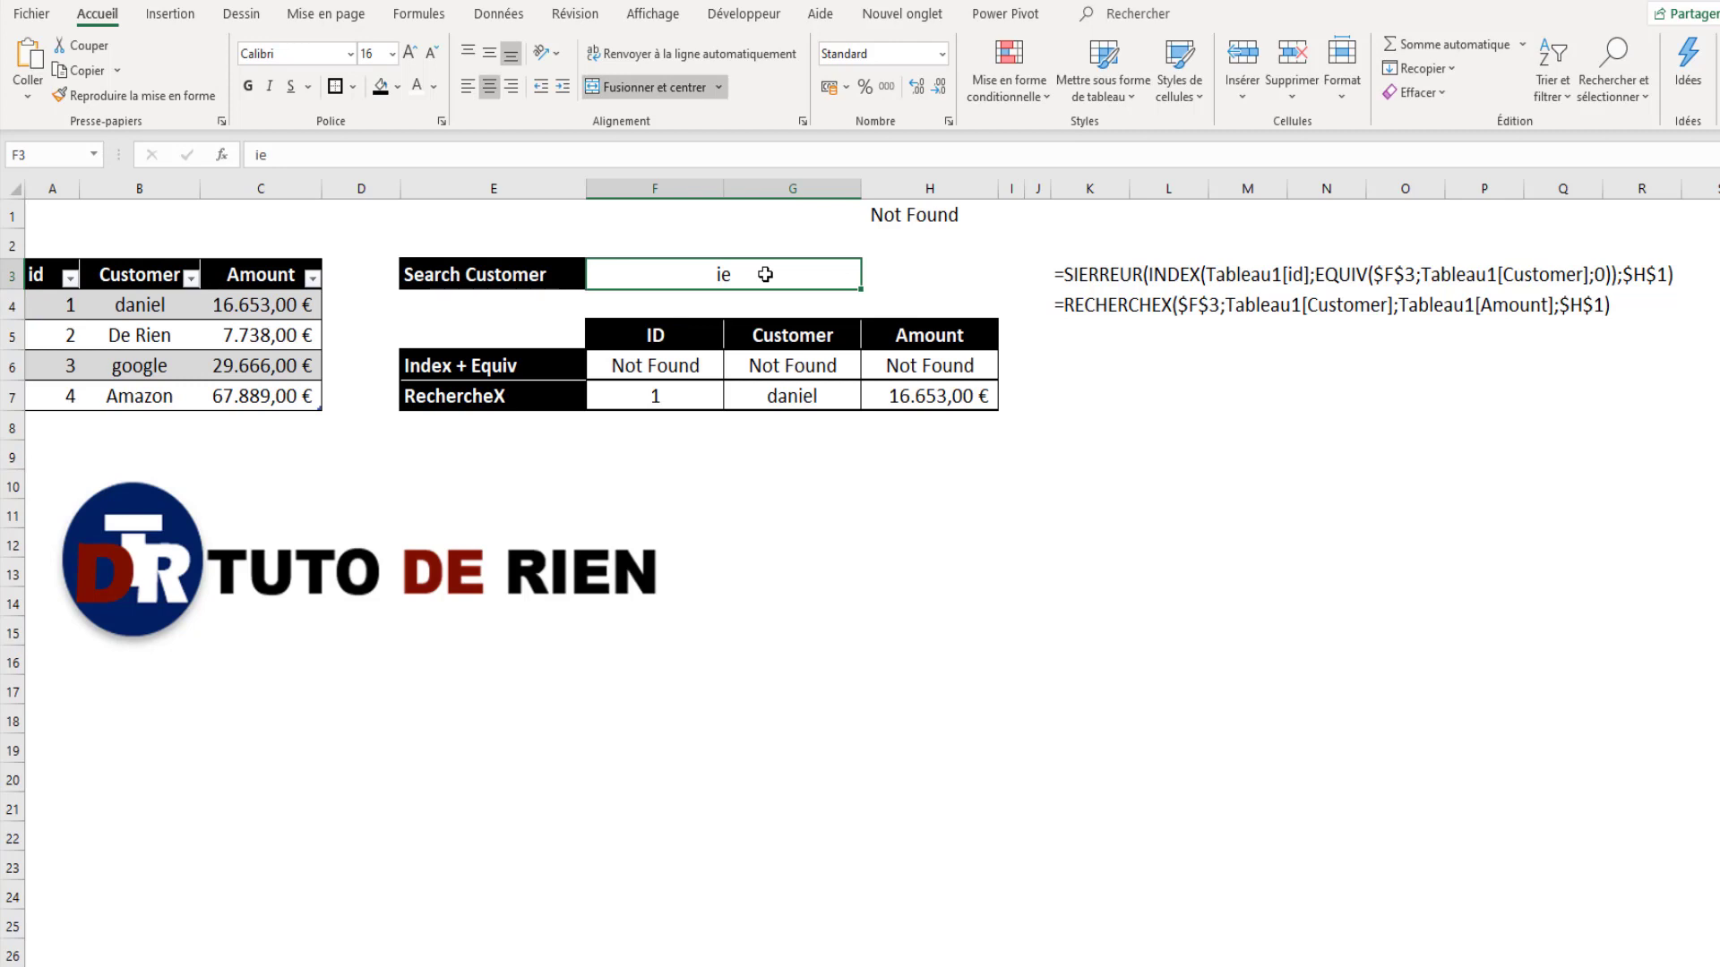
type("ier")
key("Return")
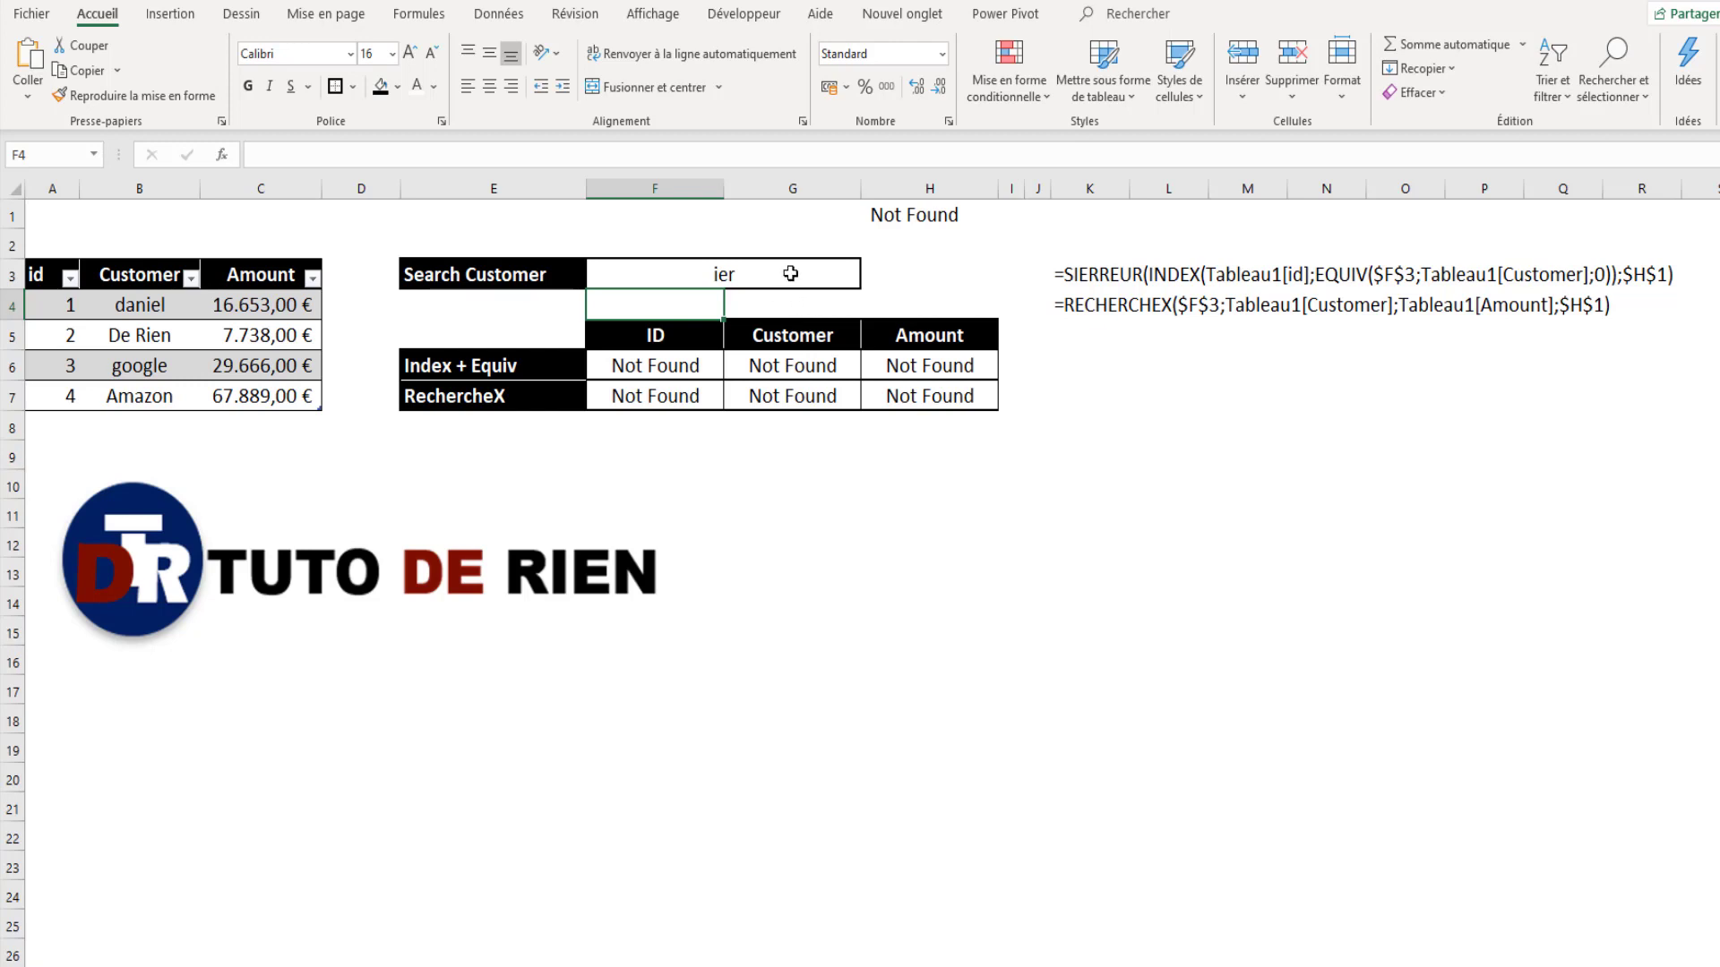
Step: Change the Search Customer value in F3 to "ien" to test a match on the end of a name
double_click(793, 275)
key("BackSpace")
type("n")
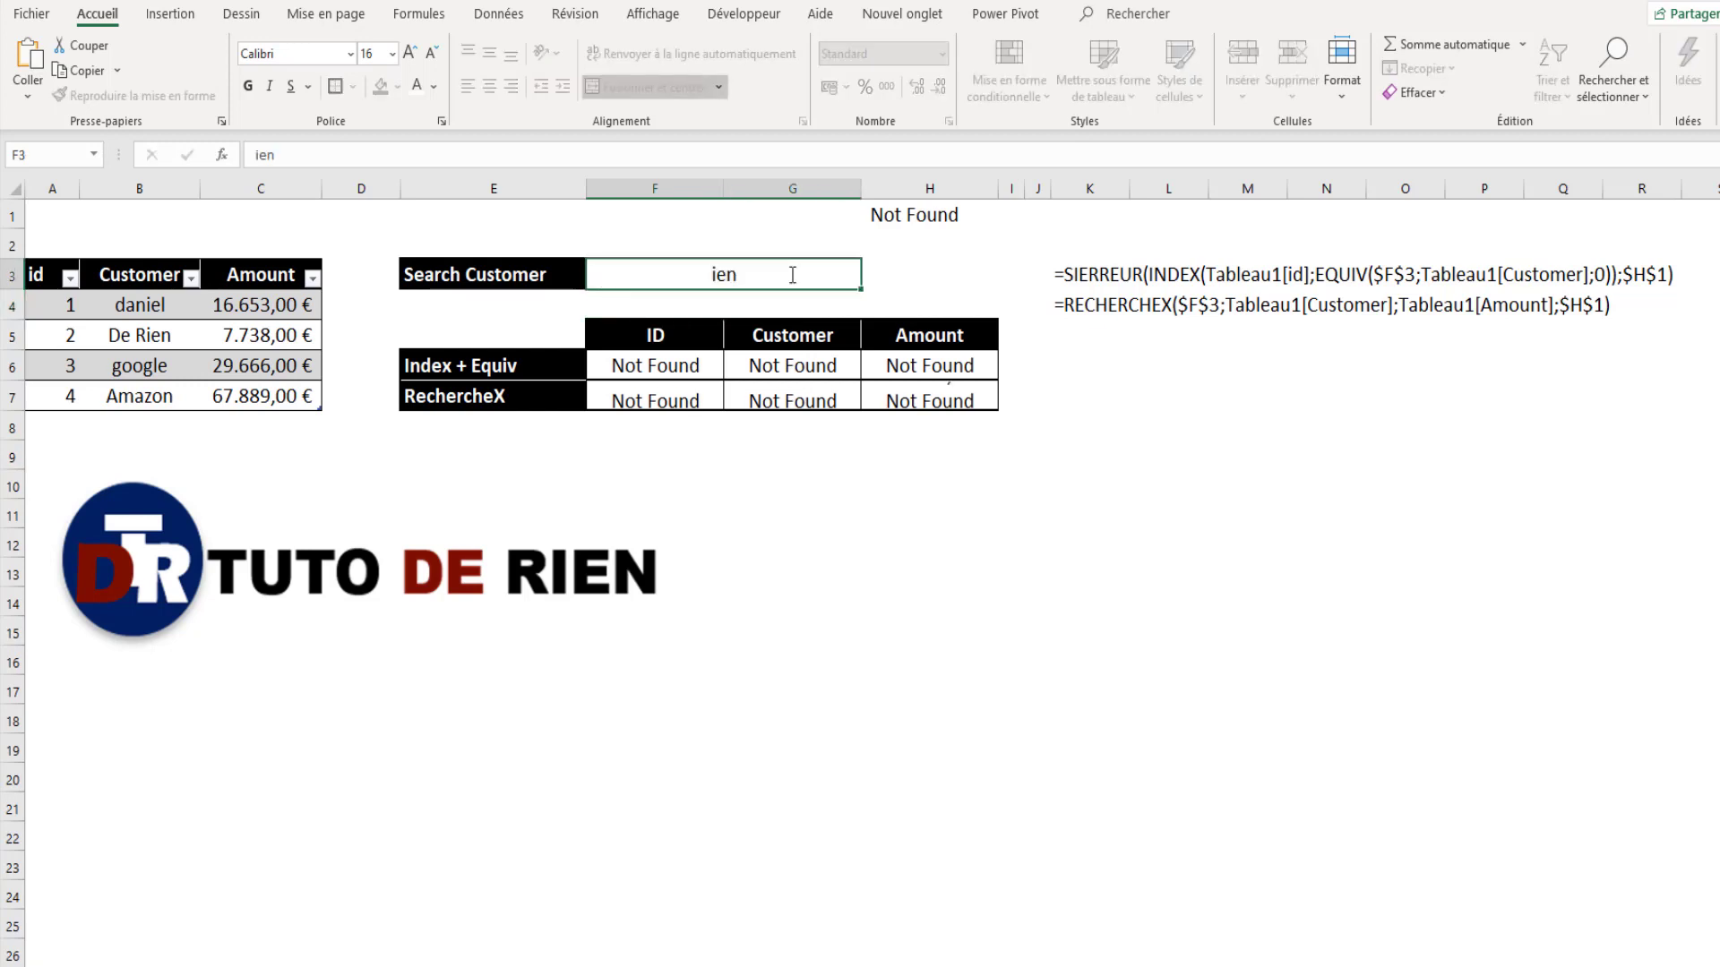
key("Return")
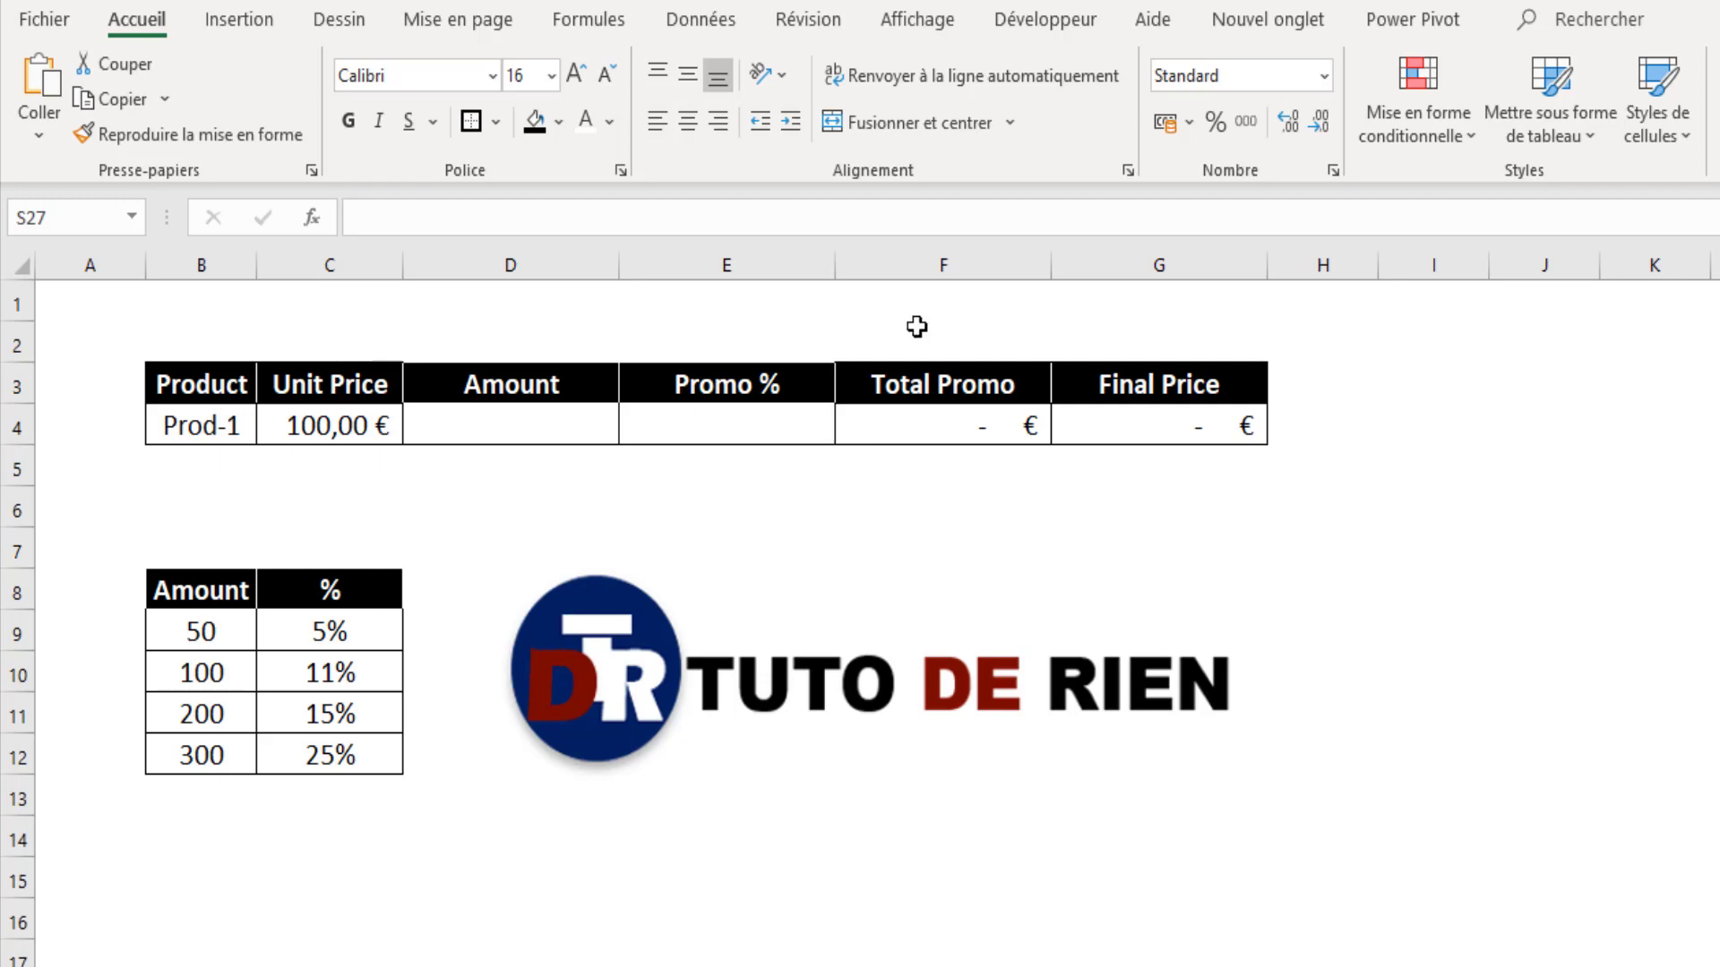
Step: Examine the Prod-1 pricing row and the Amount and % discount tiers in B9:C12
left_click_drag(232, 423, 1236, 414)
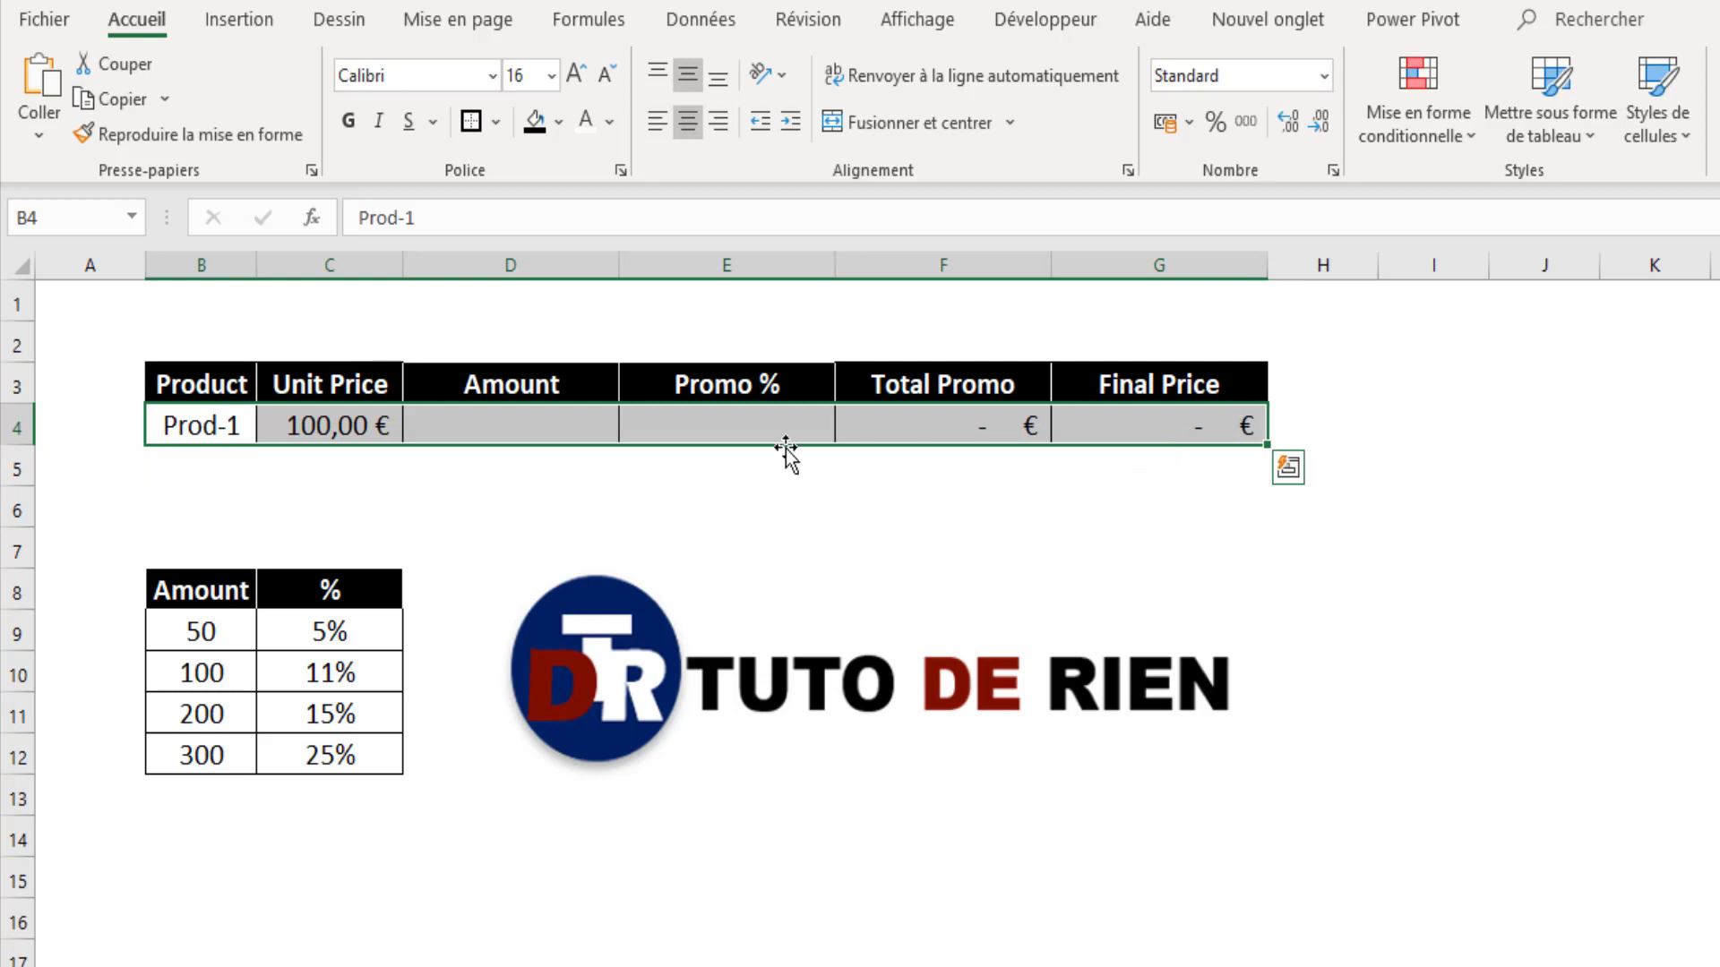
left_click(250, 424)
left_click(329, 421)
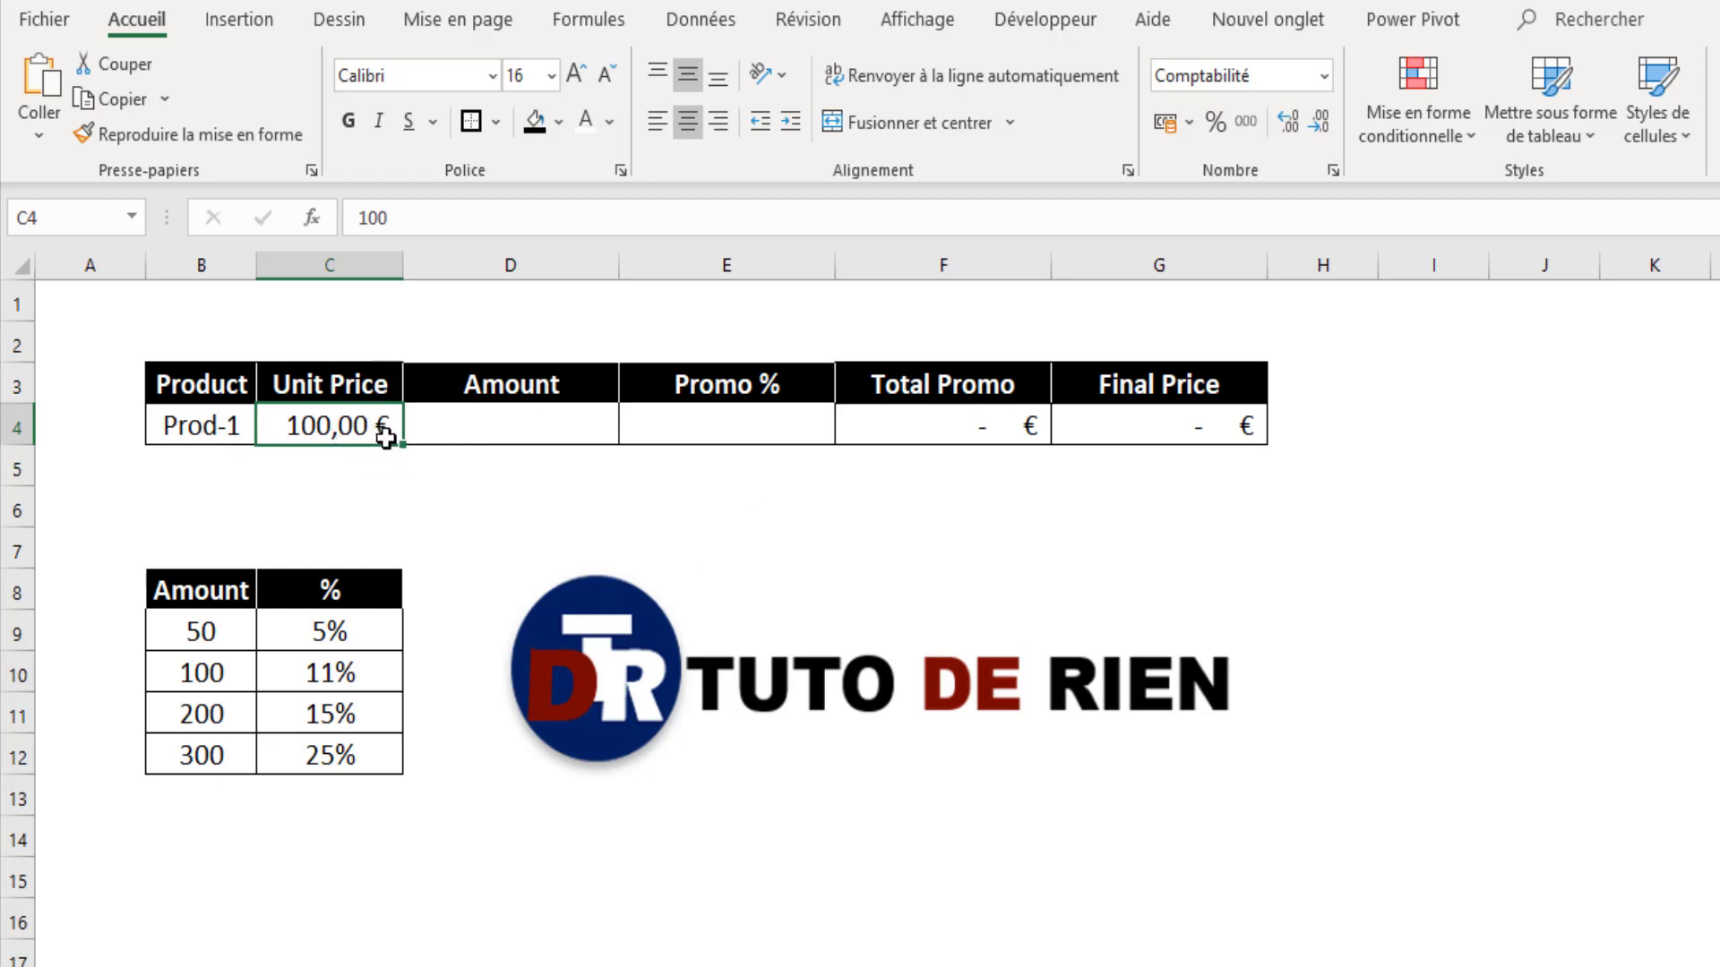
left_click(498, 429)
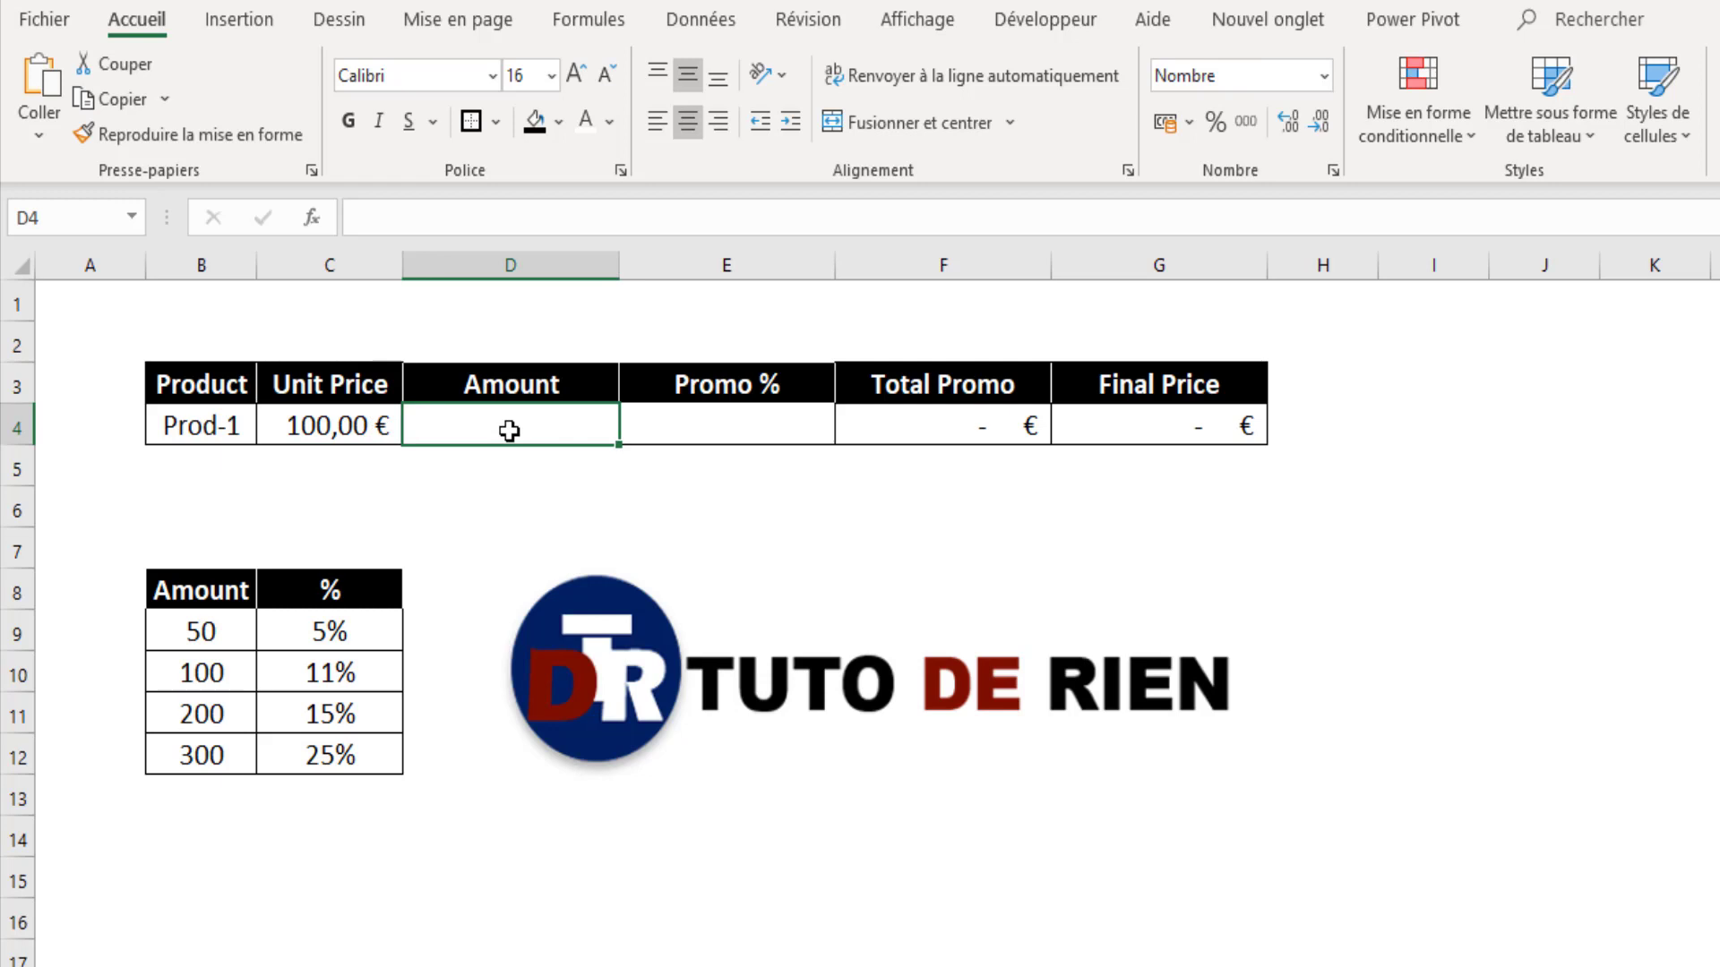
left_click(228, 646)
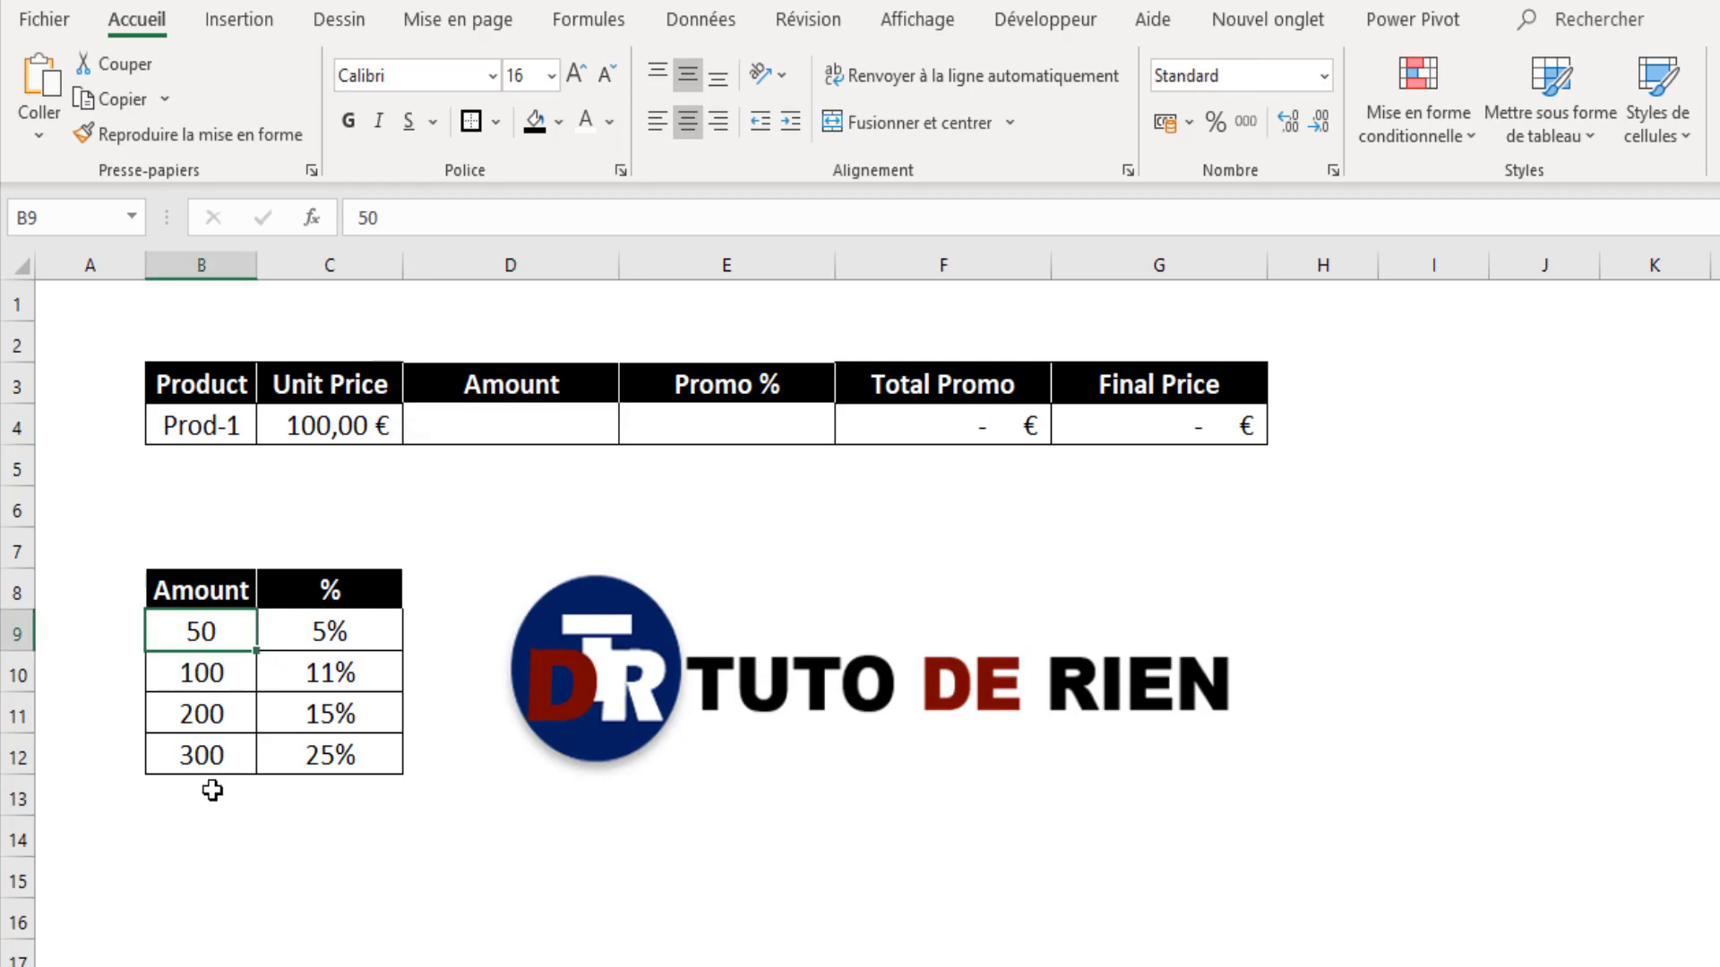
left_click(339, 629)
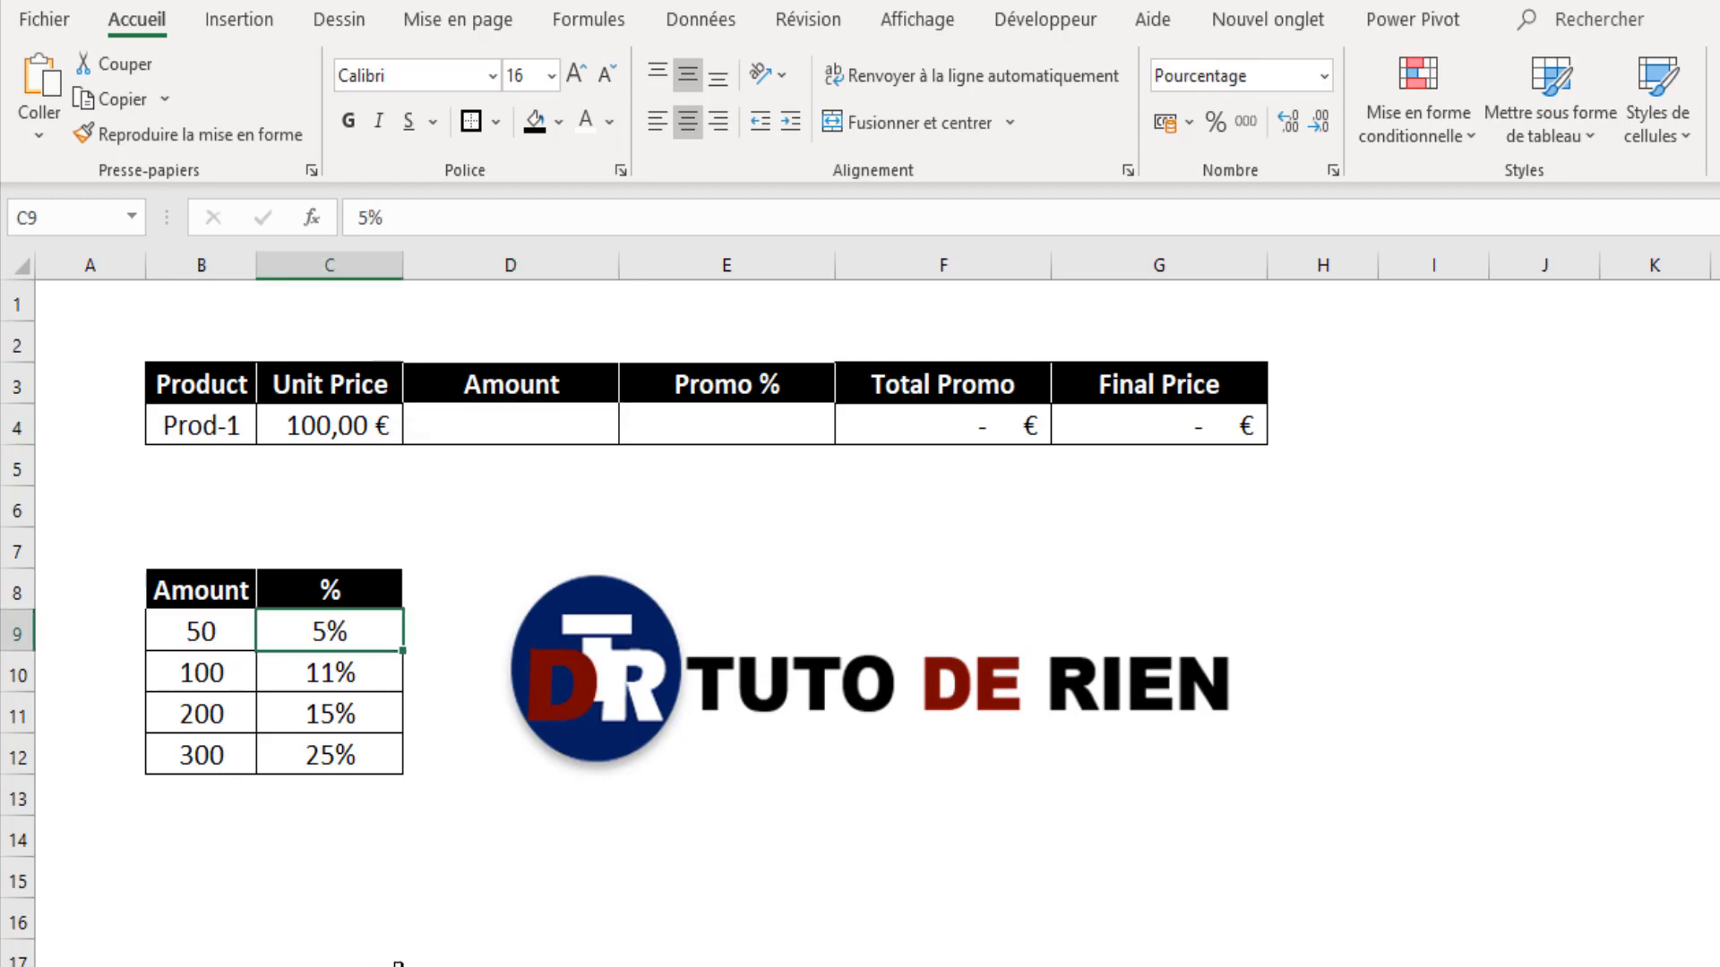
left_click(222, 671)
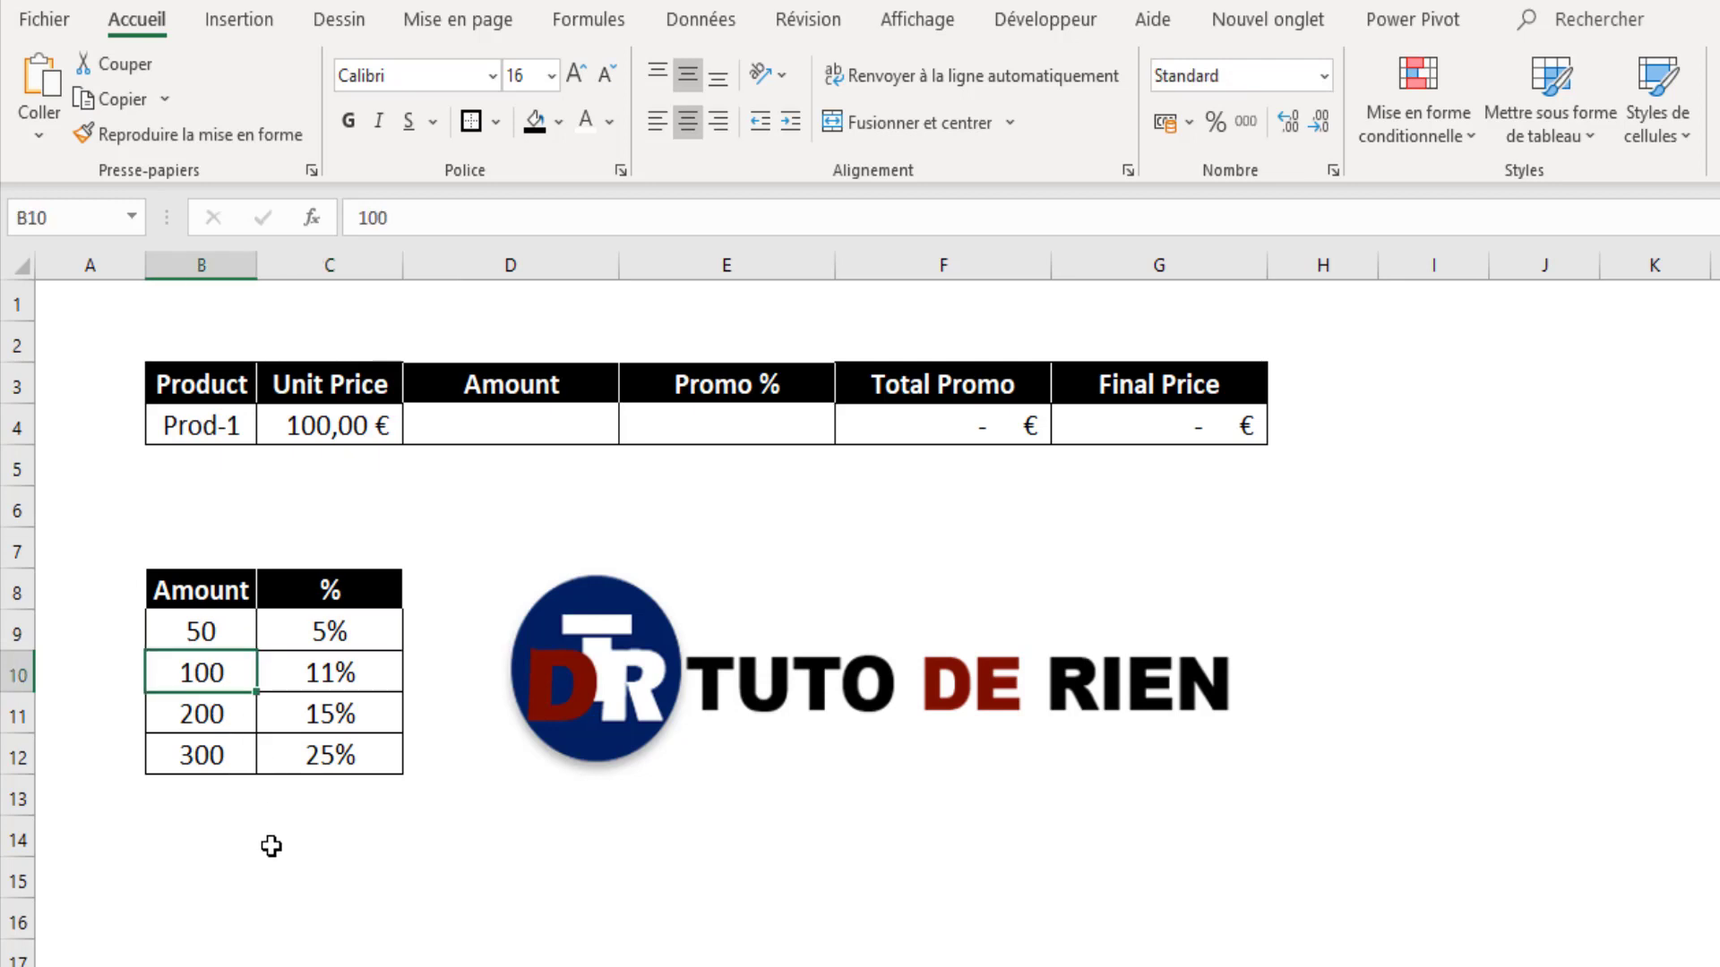
left_click(353, 673)
left_click(223, 714)
left_click(324, 714)
left_click(205, 760)
left_click(329, 757)
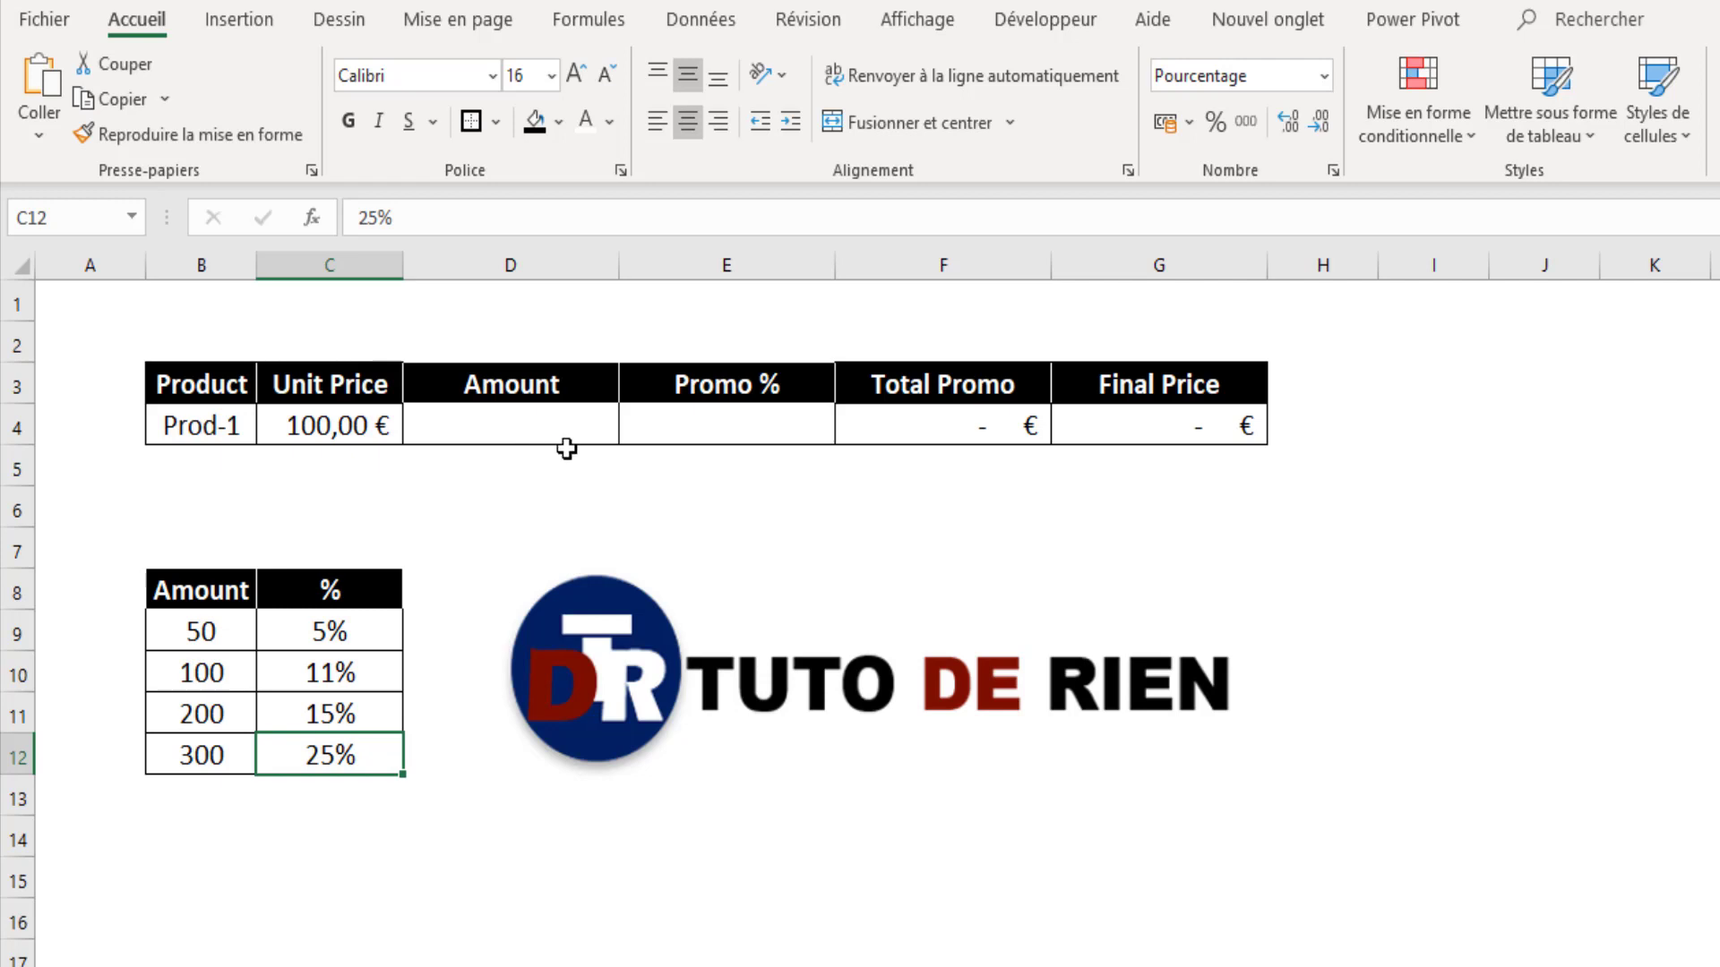
left_click(229, 638)
left_click_drag(229, 637, 318, 636)
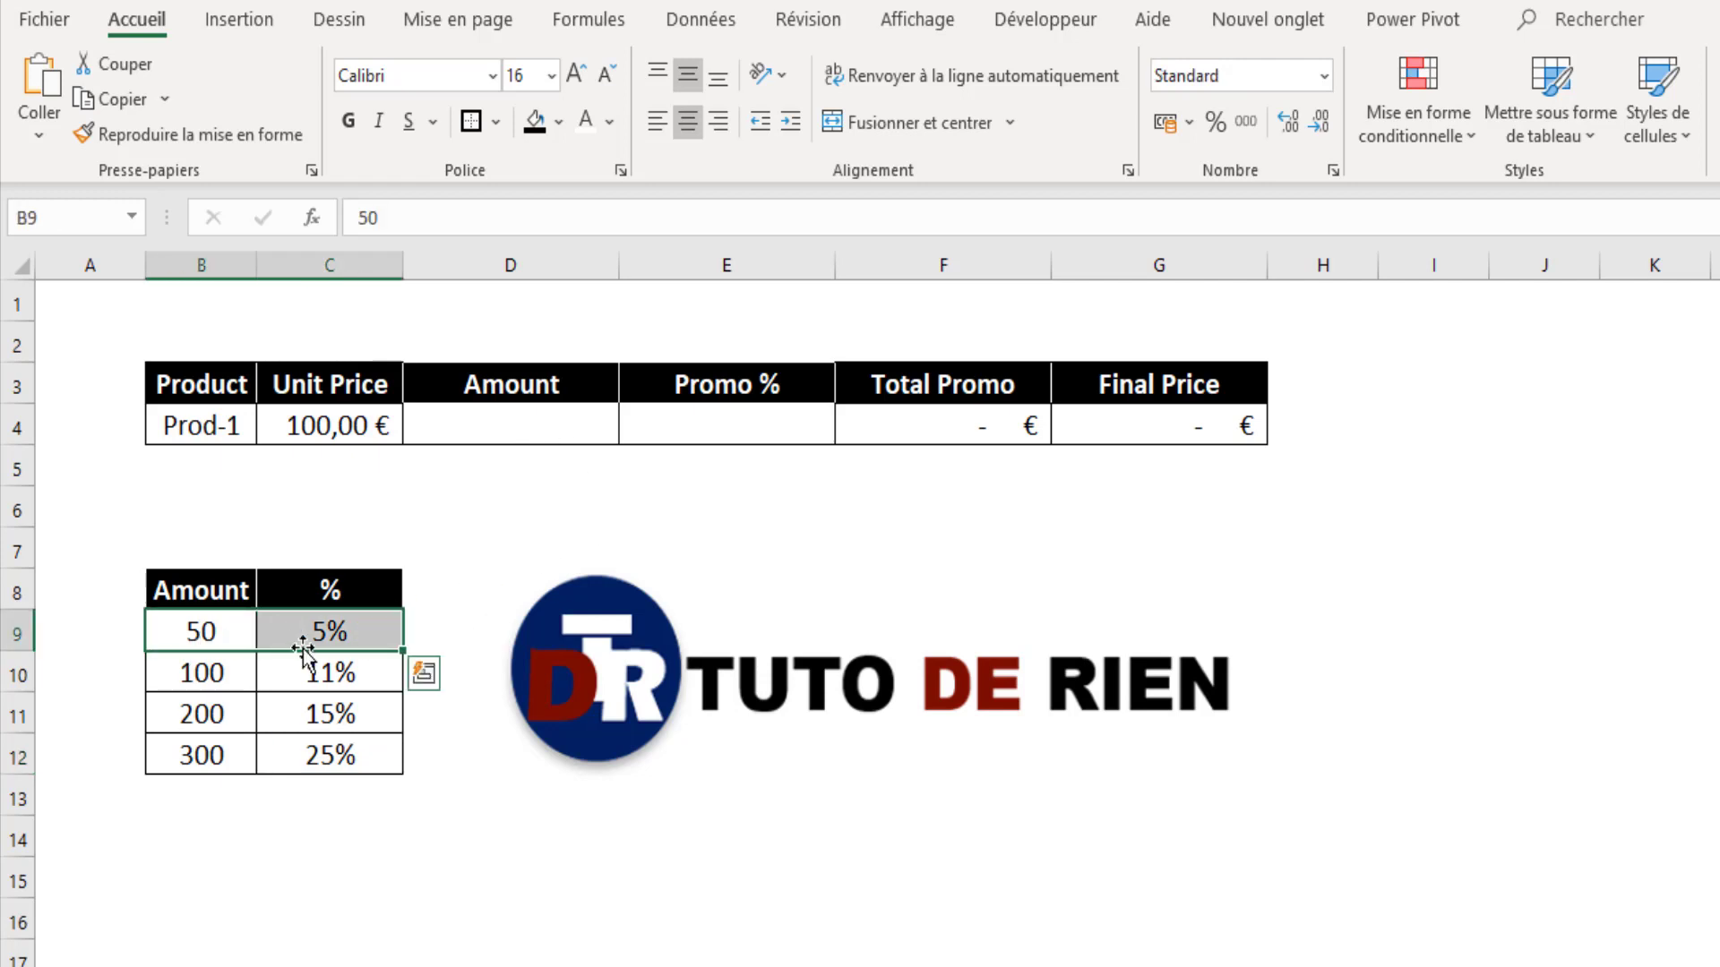
left_click(460, 913)
left_click_drag(200, 627, 225, 754)
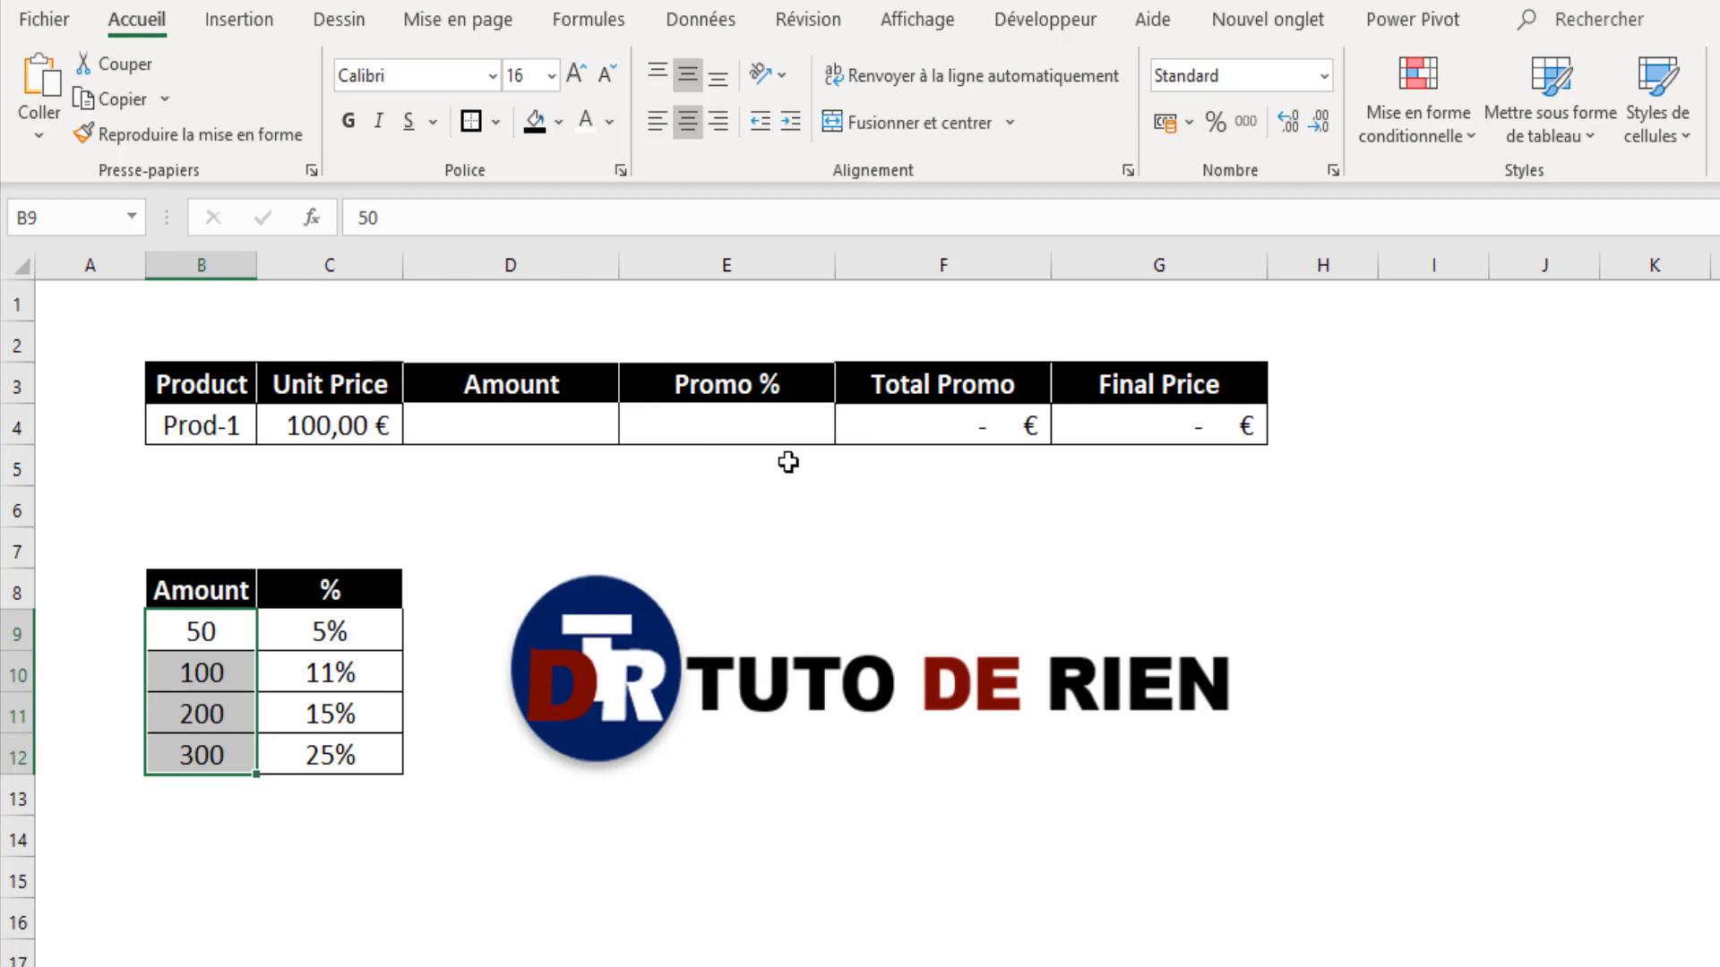
Step: Start a RECHERCHEX formula in the Promo % cell E4 with the Amount cell D4 as lookup value
left_click(779, 431)
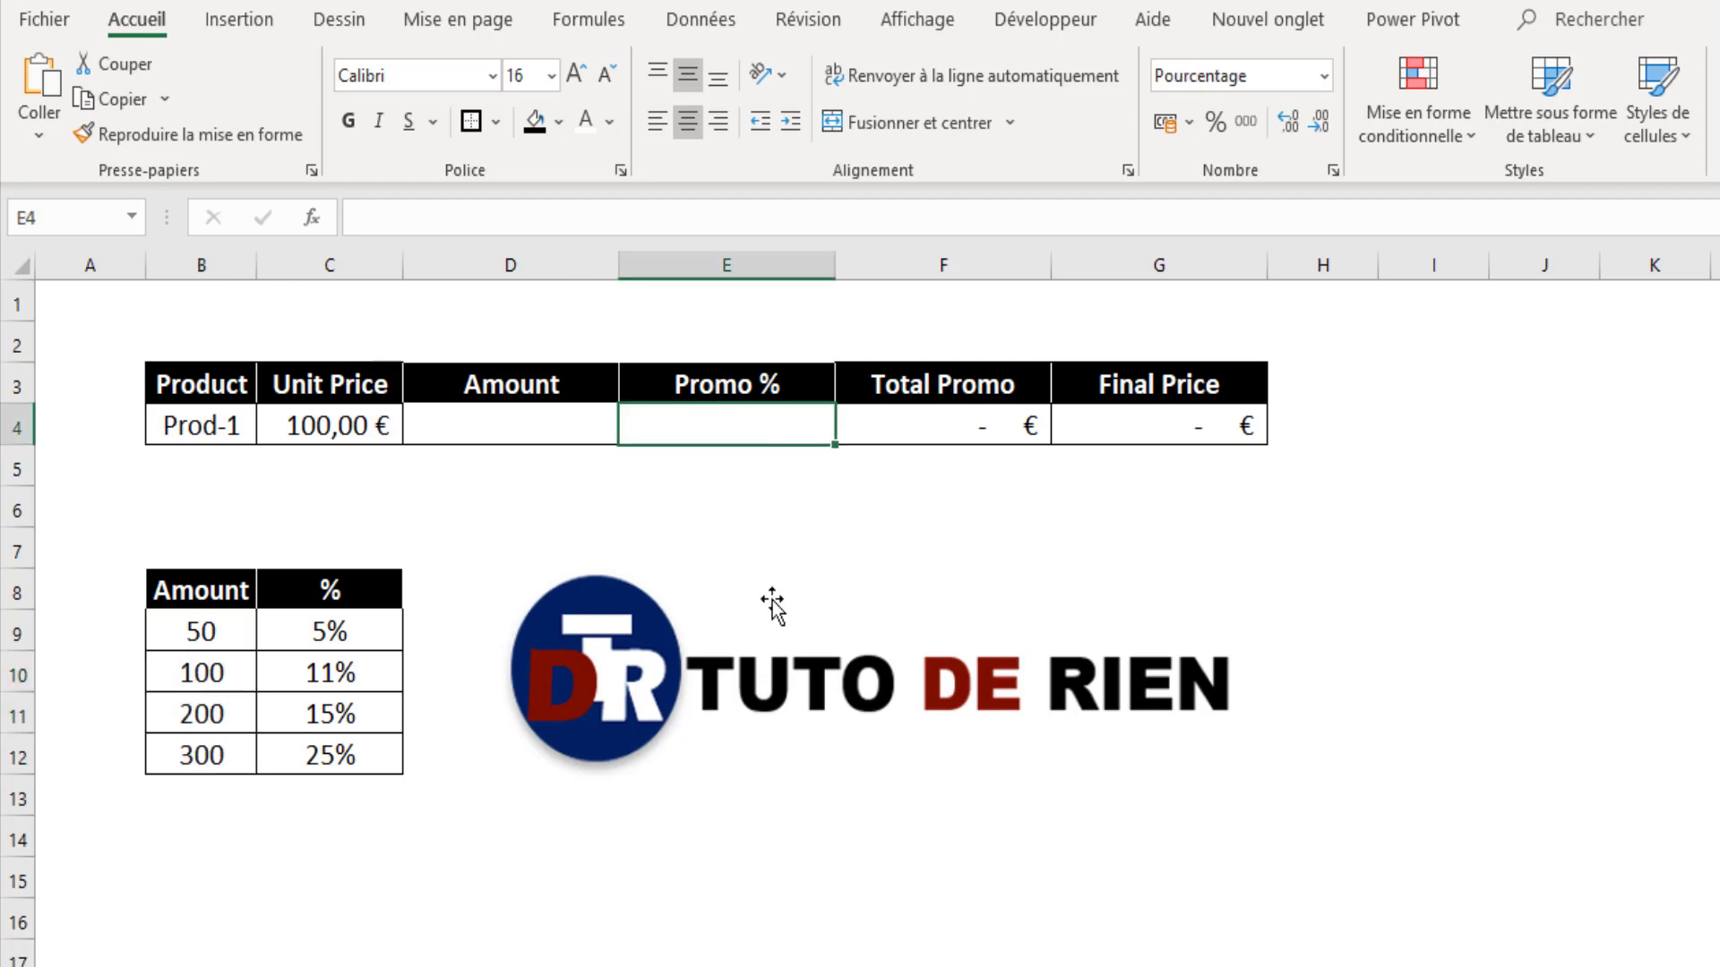
type("=reche")
key("Down")
key("Down")
key("Down")
key("Tab")
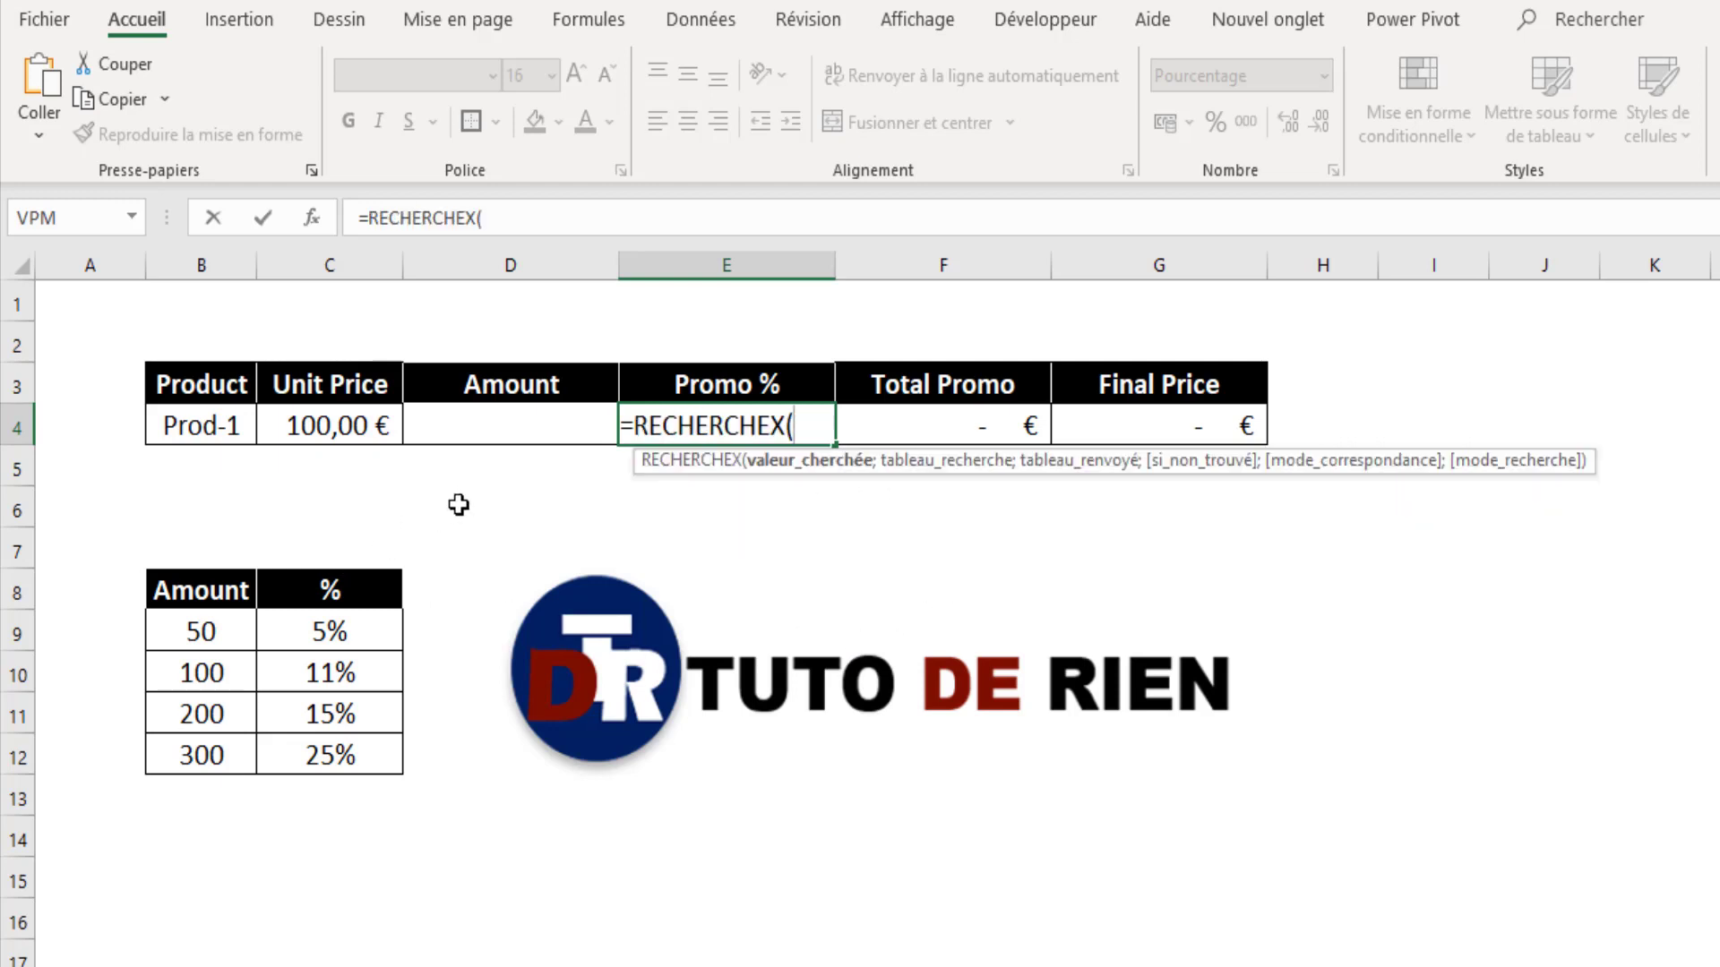
left_click(545, 422)
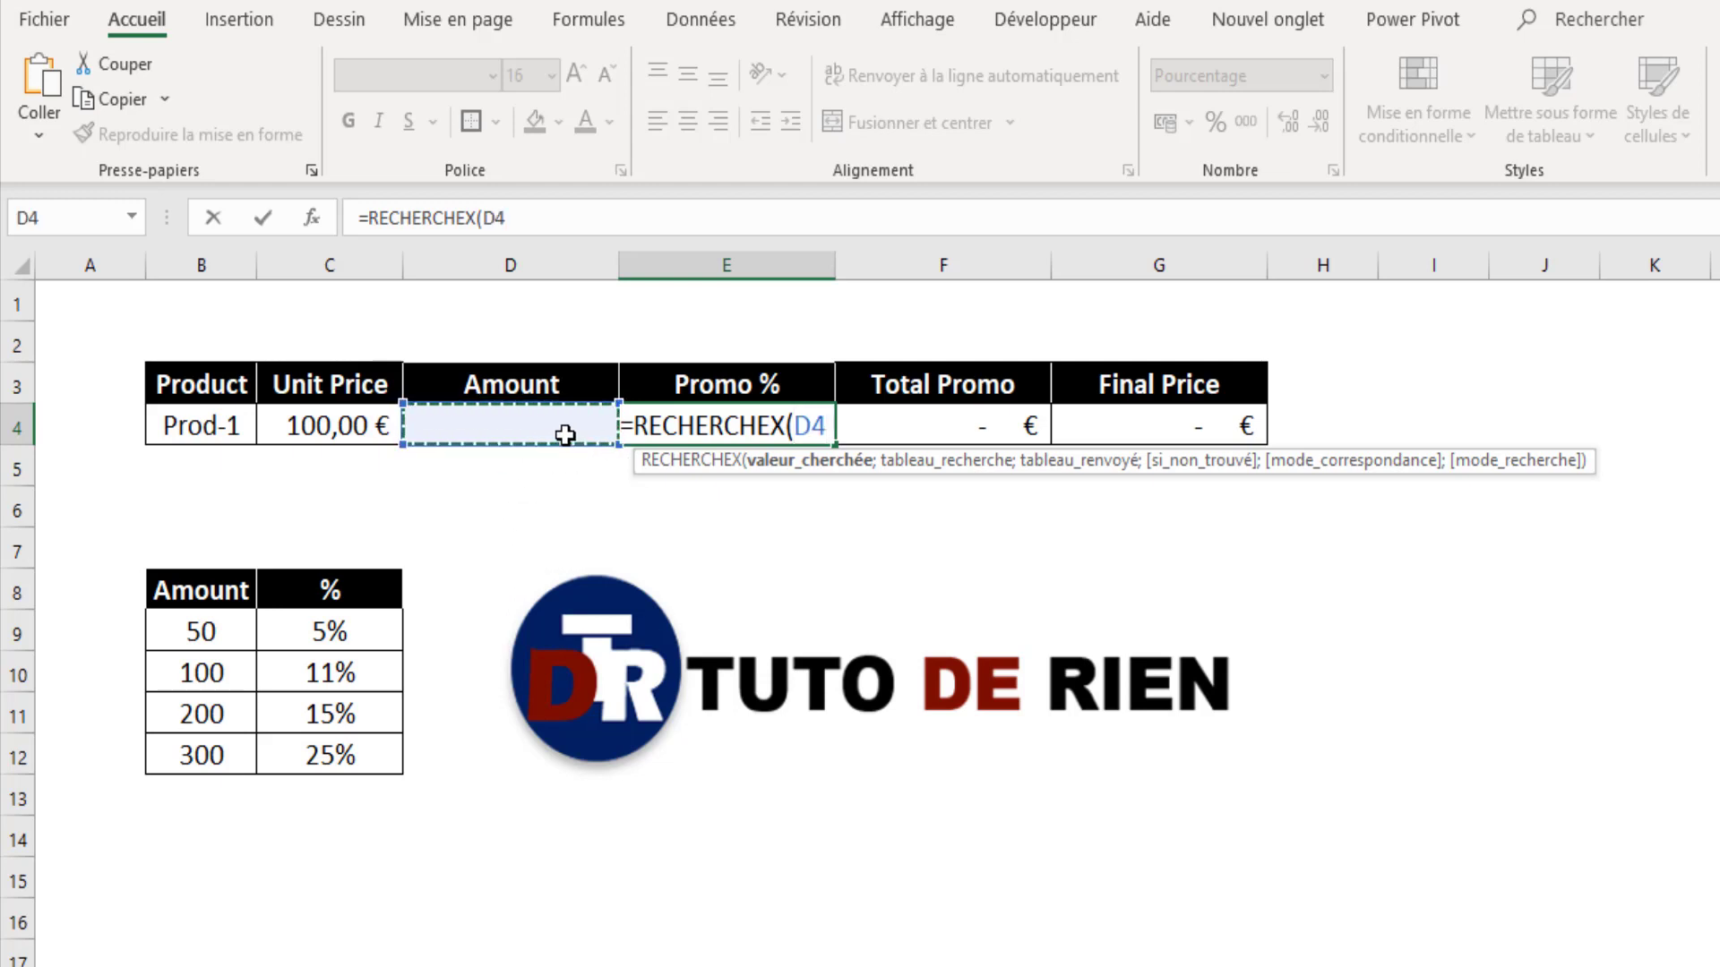
type(";")
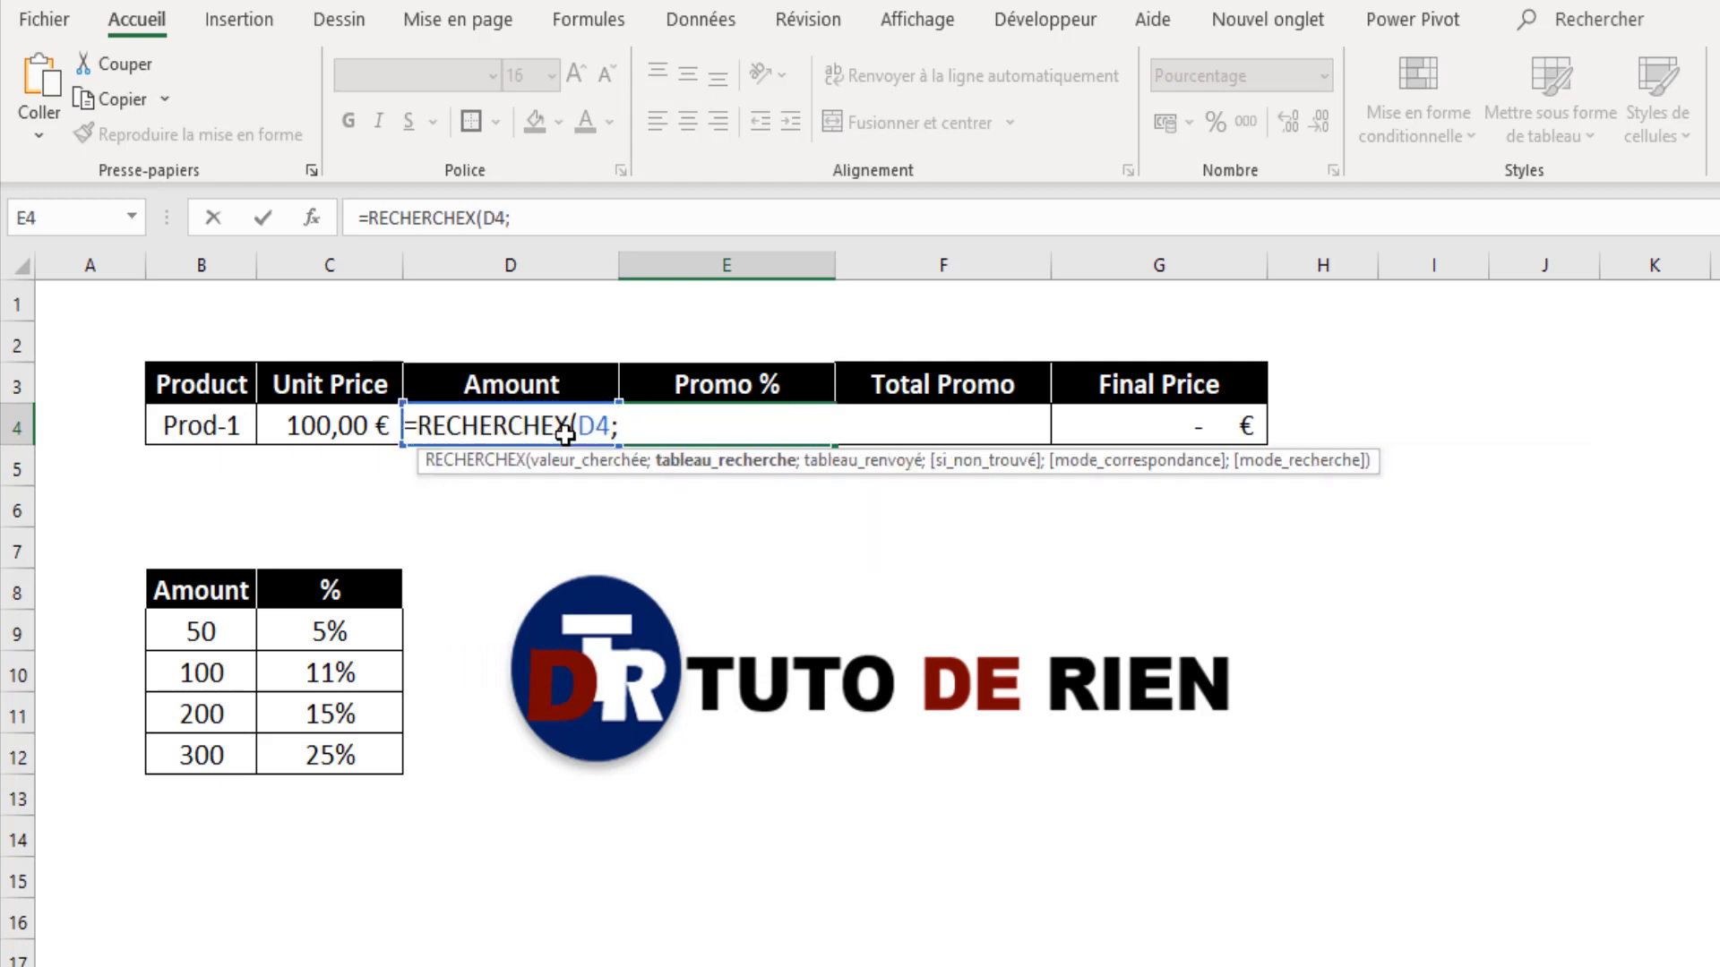
Step: Complete E4's RECHERCHEX with search array B9:B12, return array C9:C12, 0 if not found and match mode -1
left_click_drag(197, 631, 202, 756)
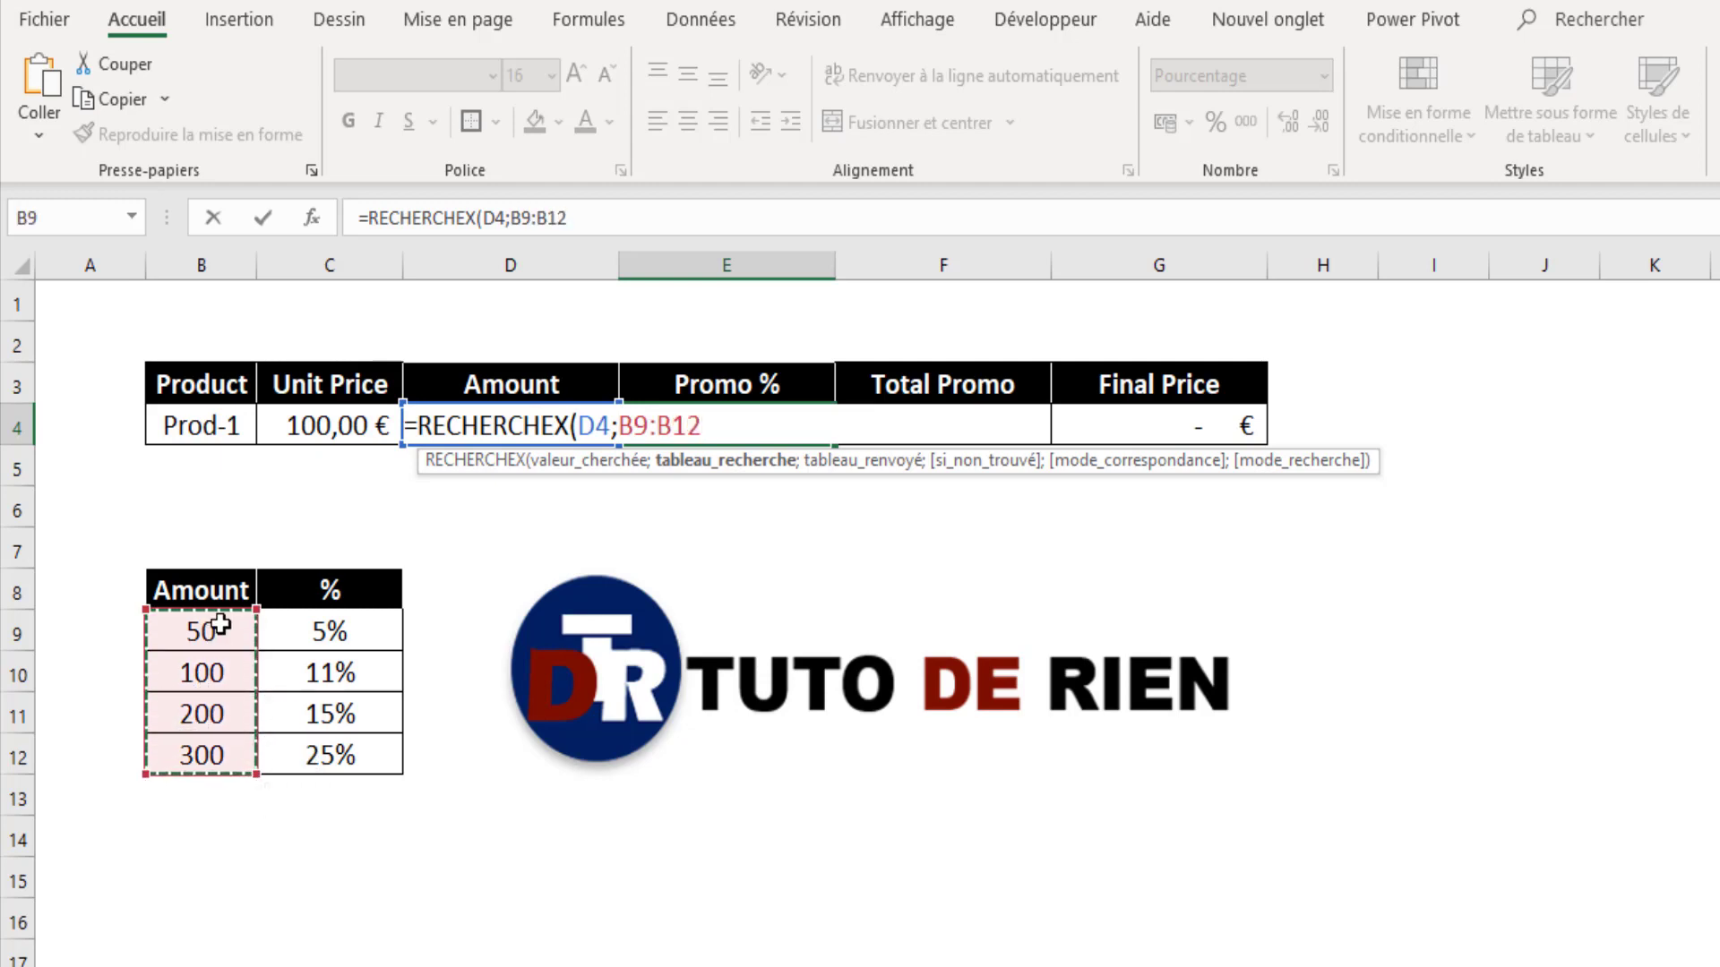
type(";")
left_click_drag(329, 640, 322, 739)
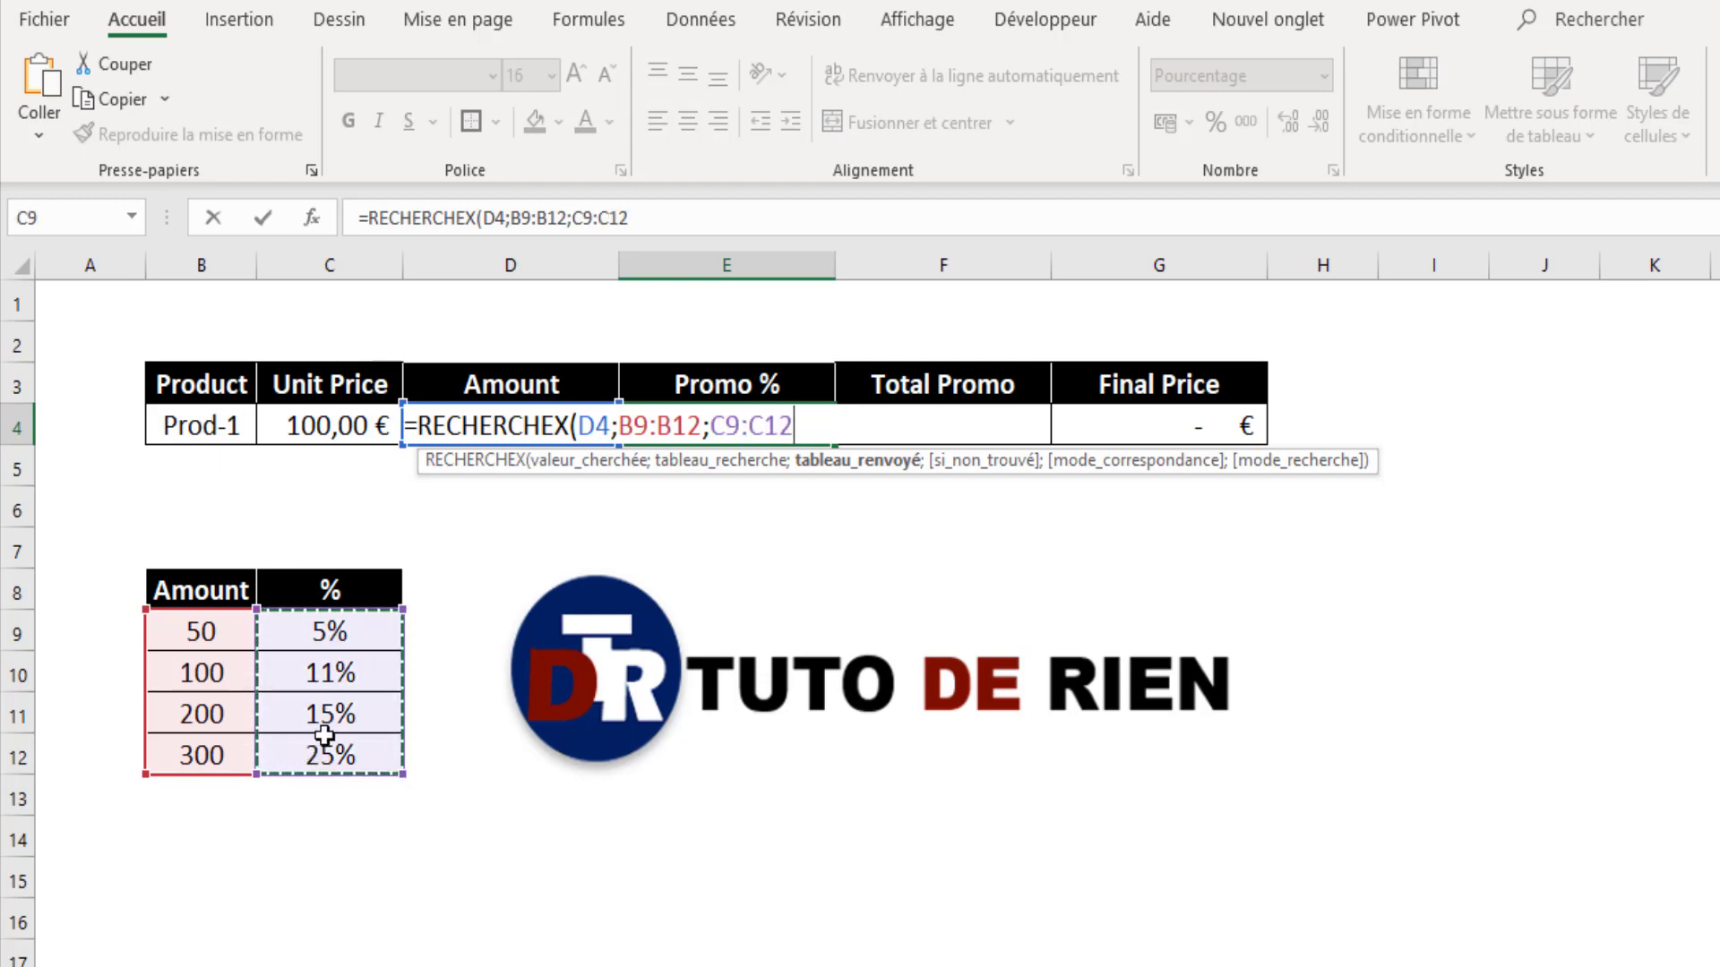
type(";0;")
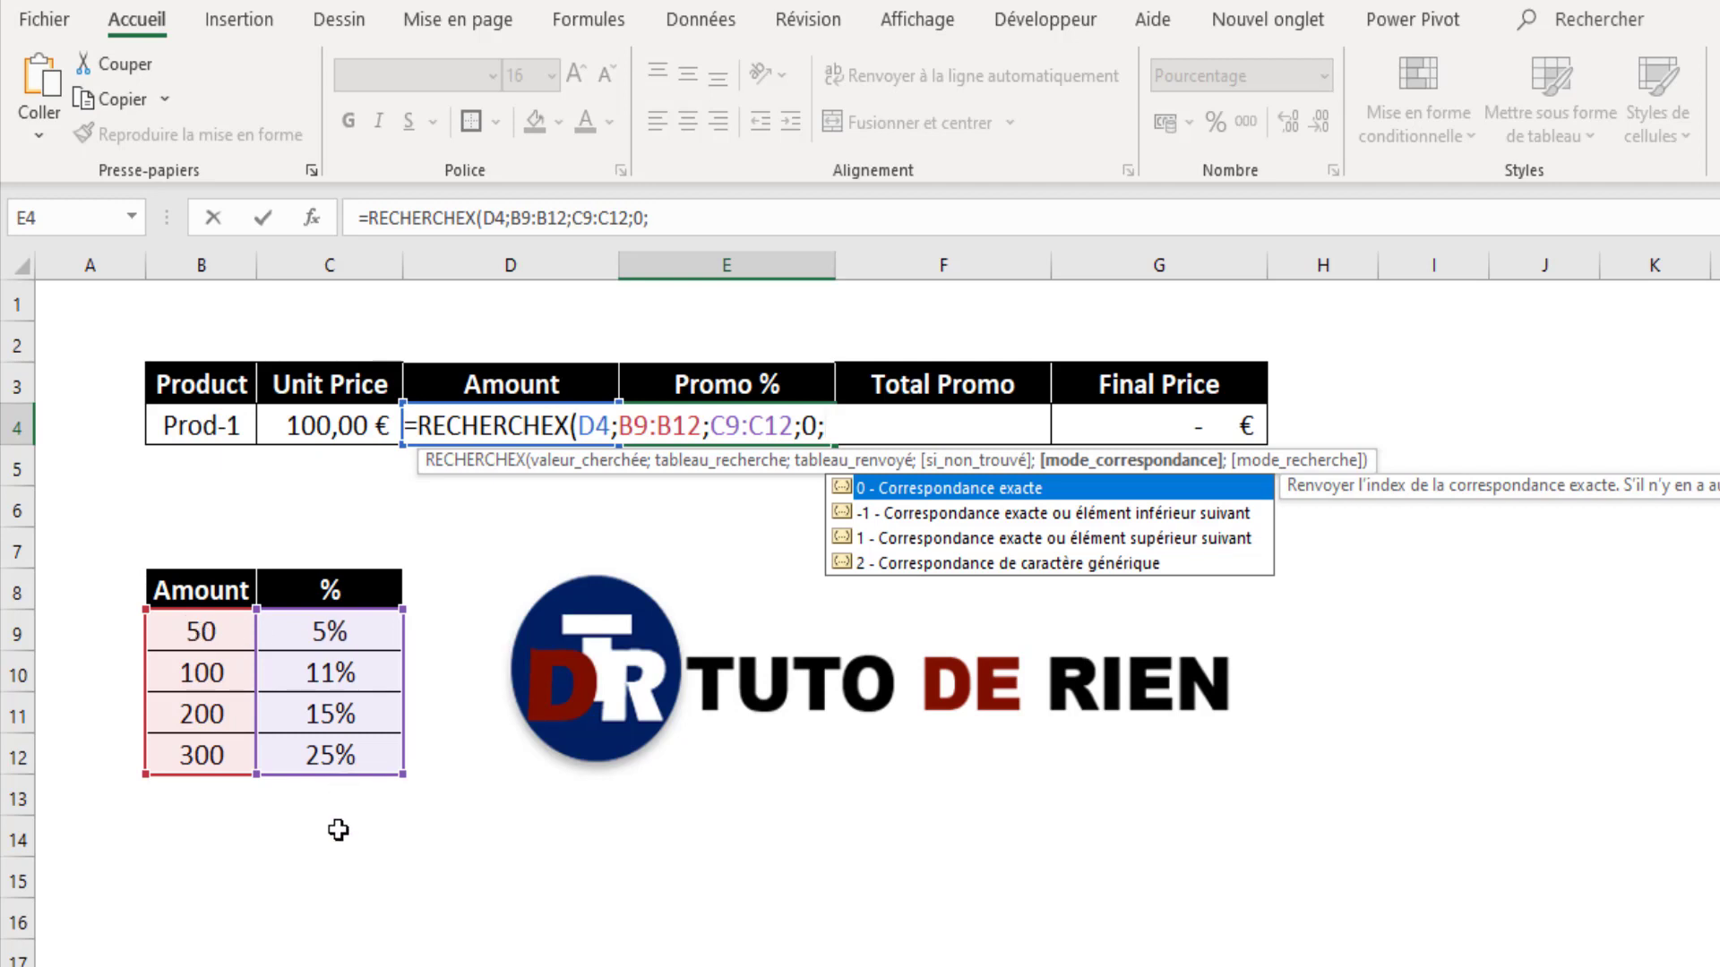
type("-1)")
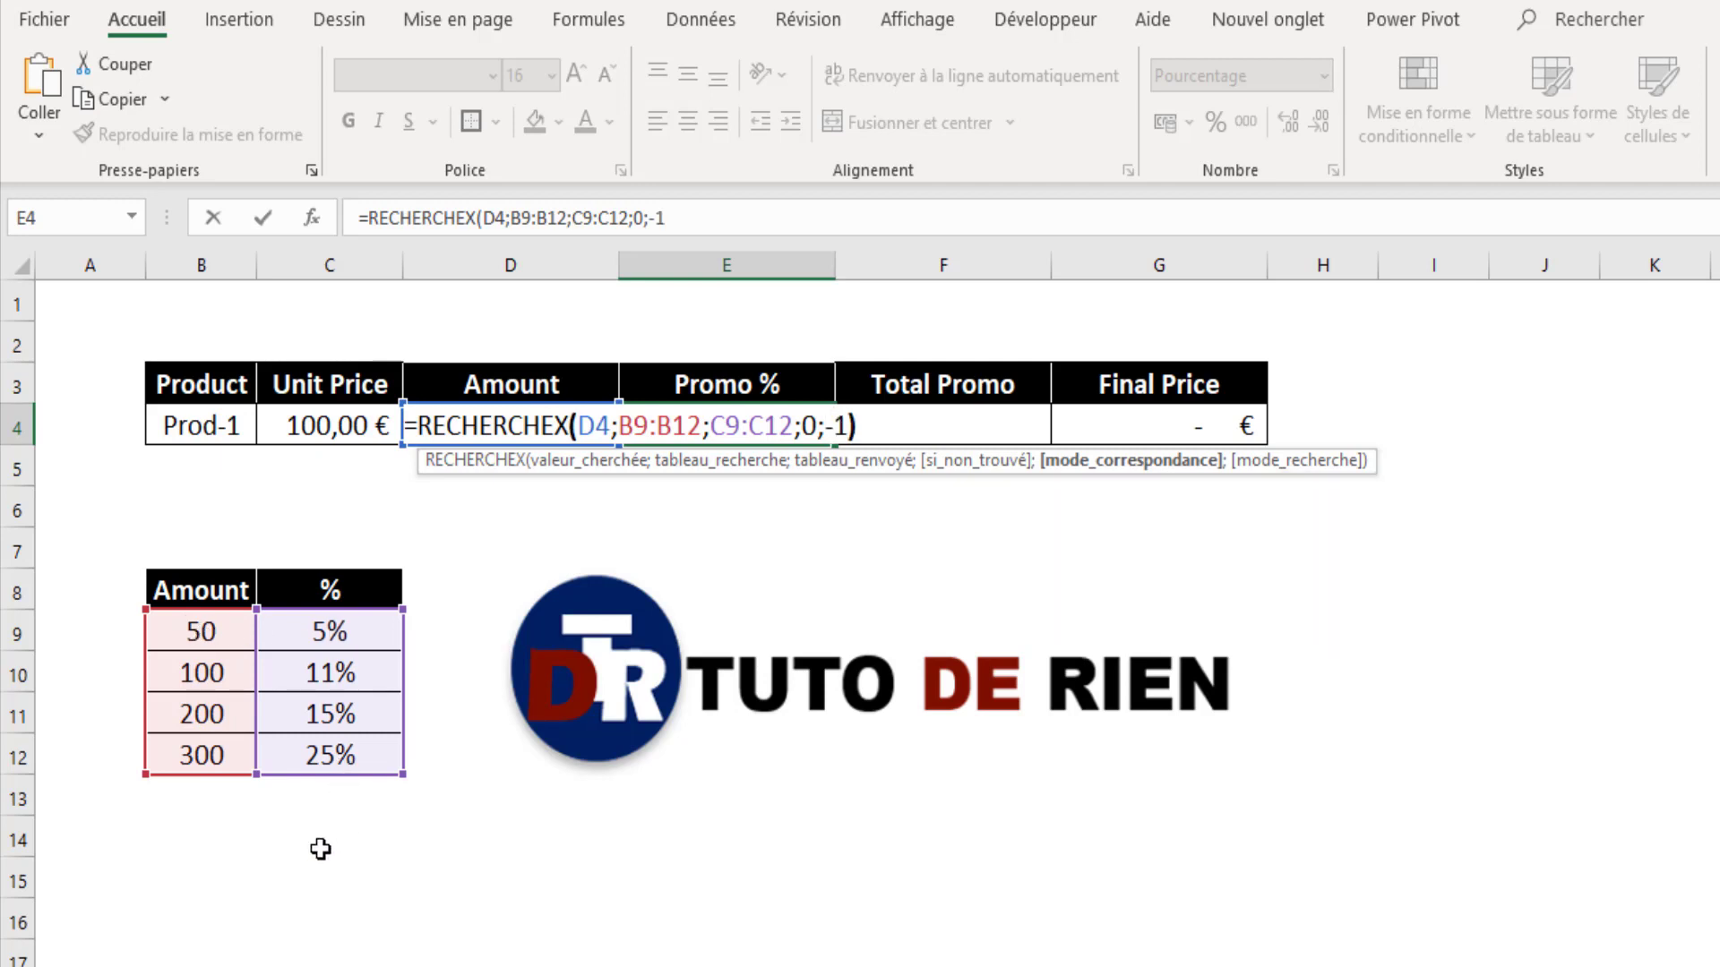
key("Return")
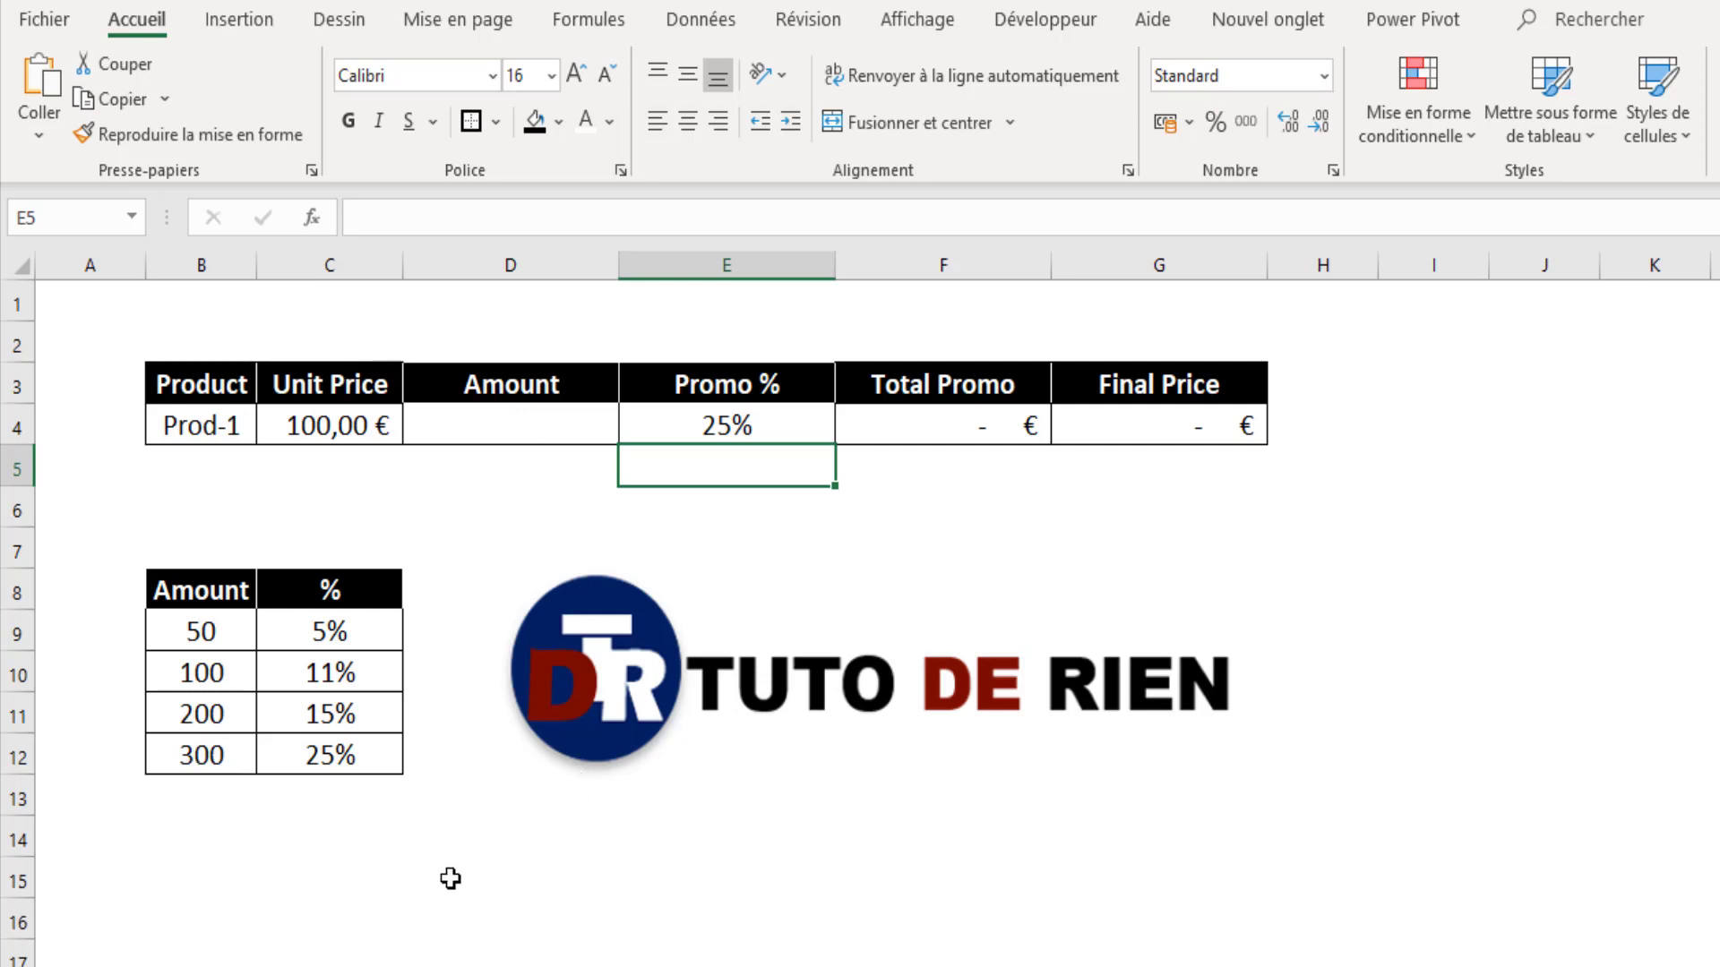
Step: Wrap E4's RECHERCHEX formula in a SI function that tests D4<>"" and returns 0 when the Amount is empty
left_click(684, 434)
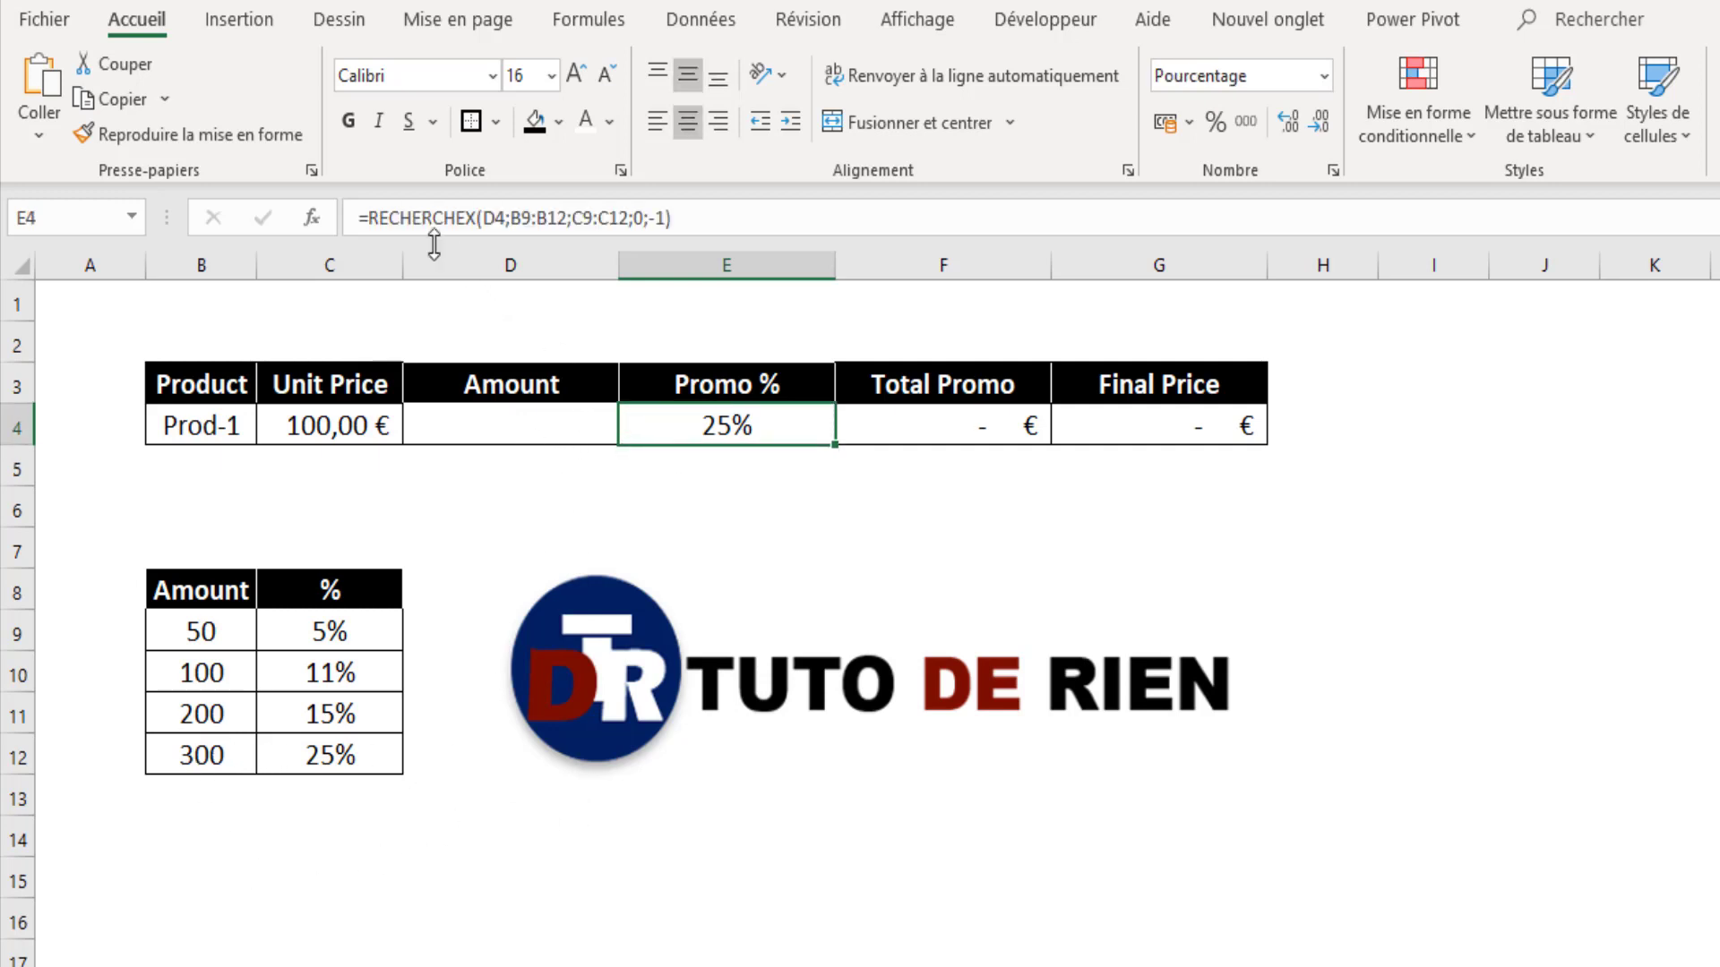
left_click(369, 219)
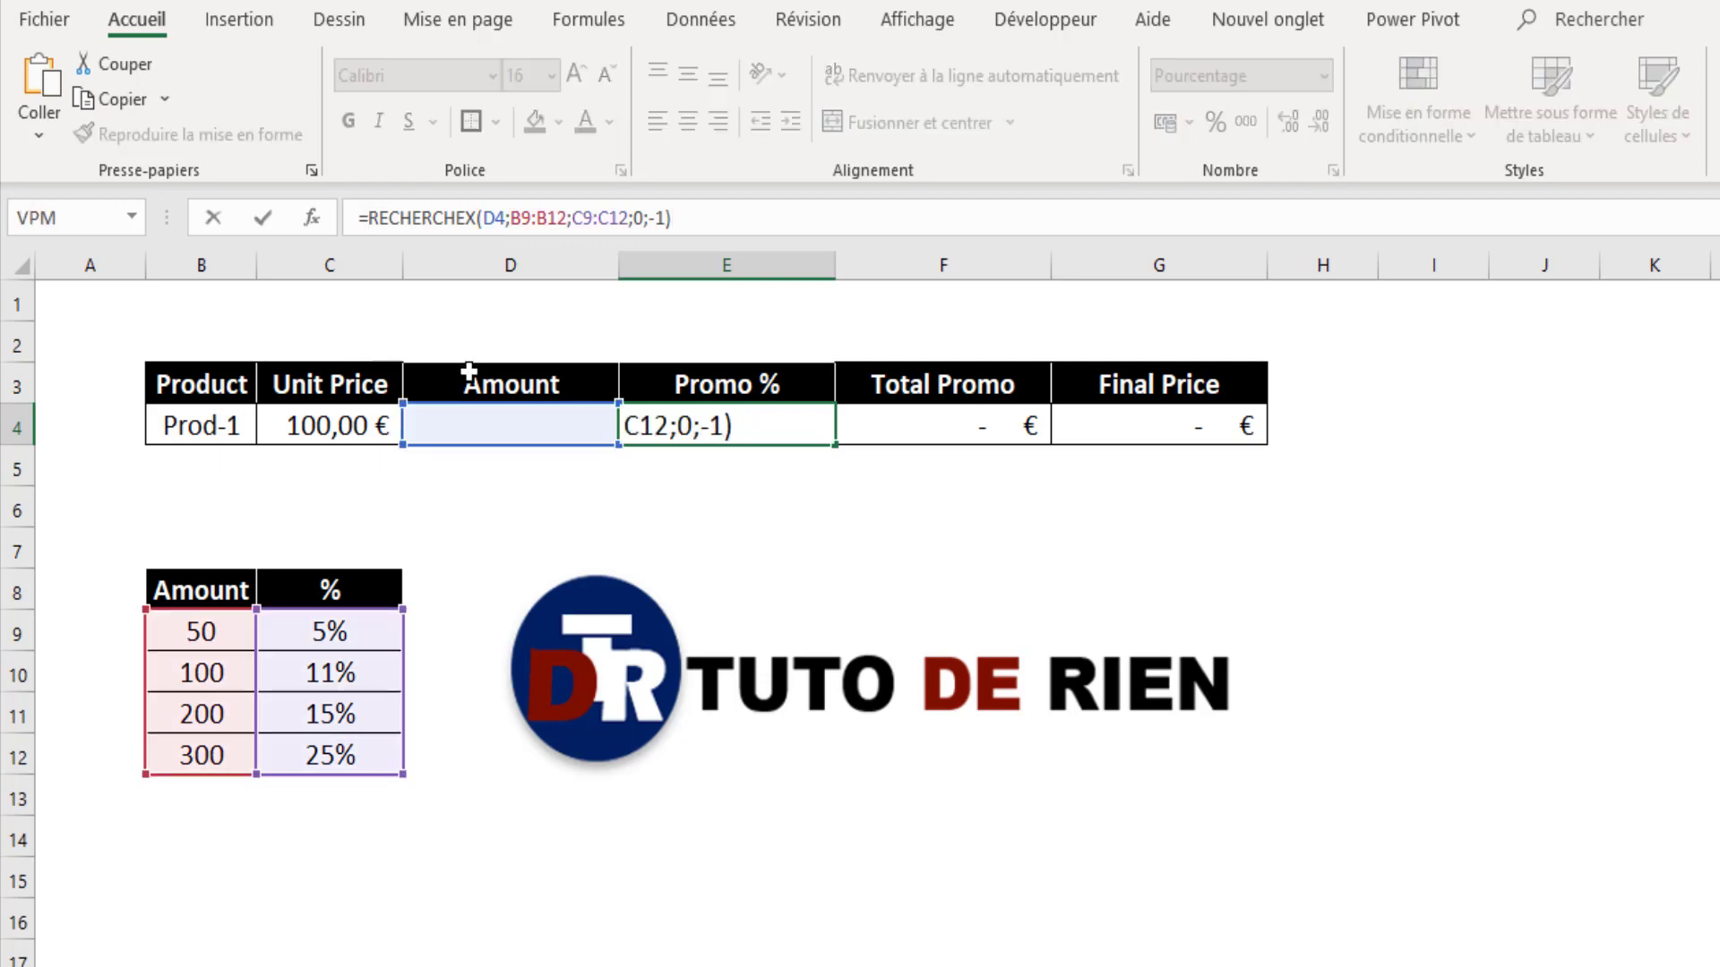
type("si")
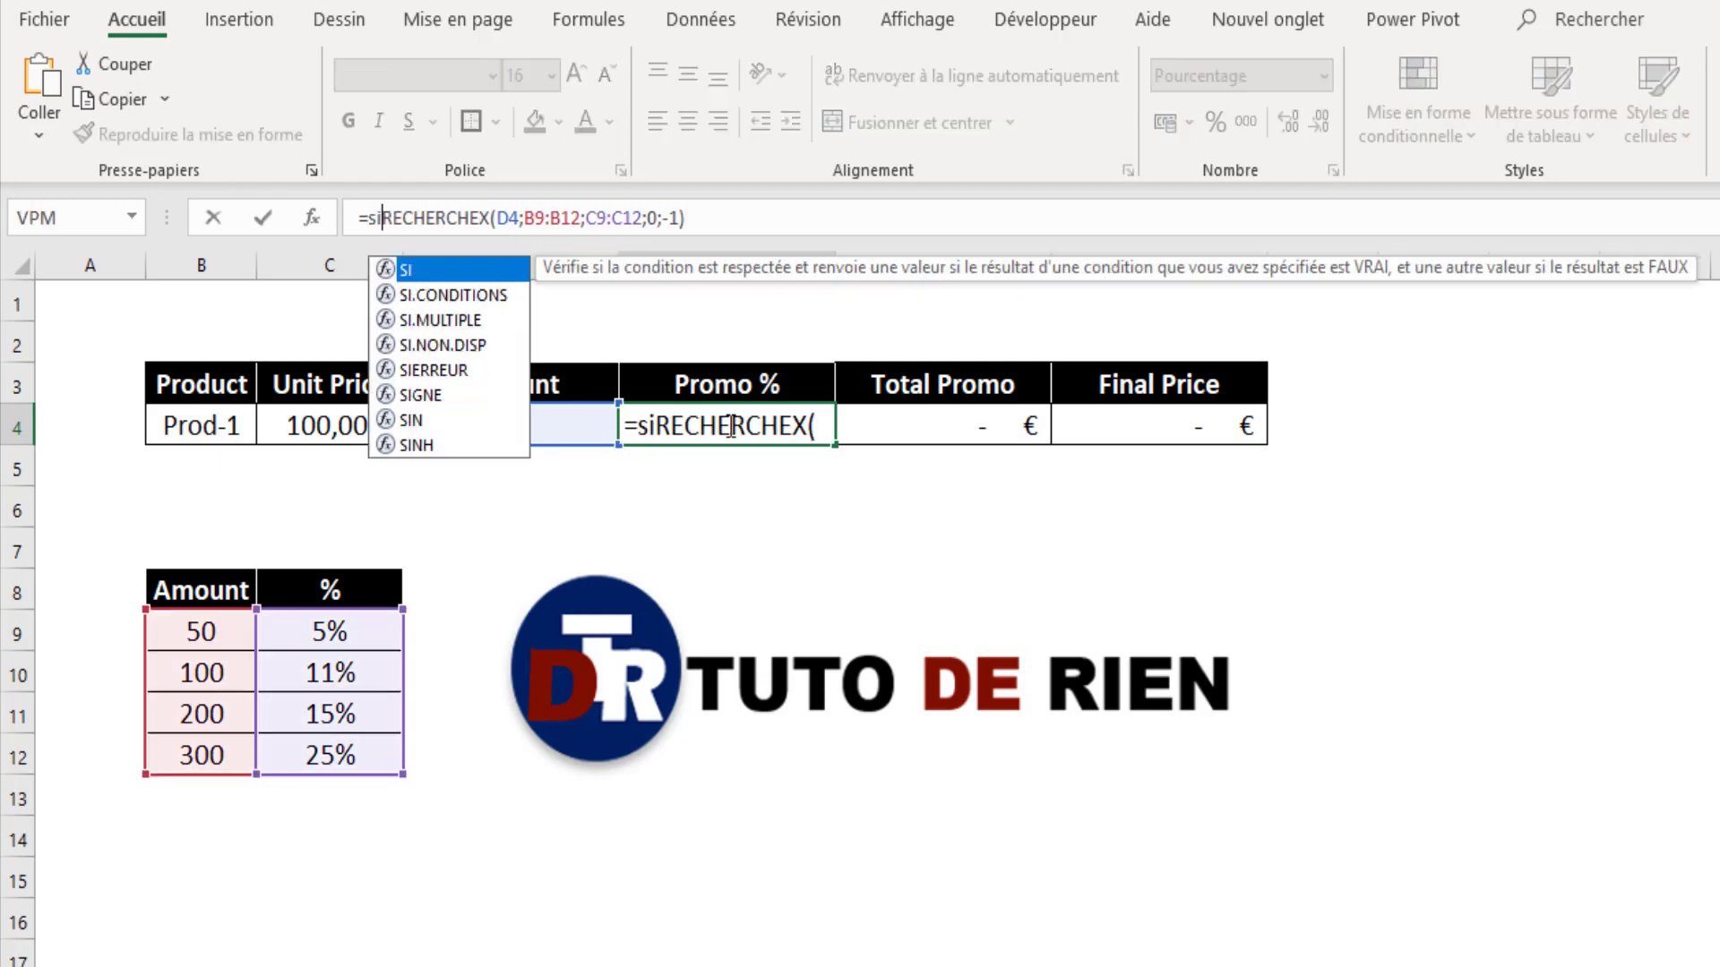
key("Tab")
left_click(544, 436)
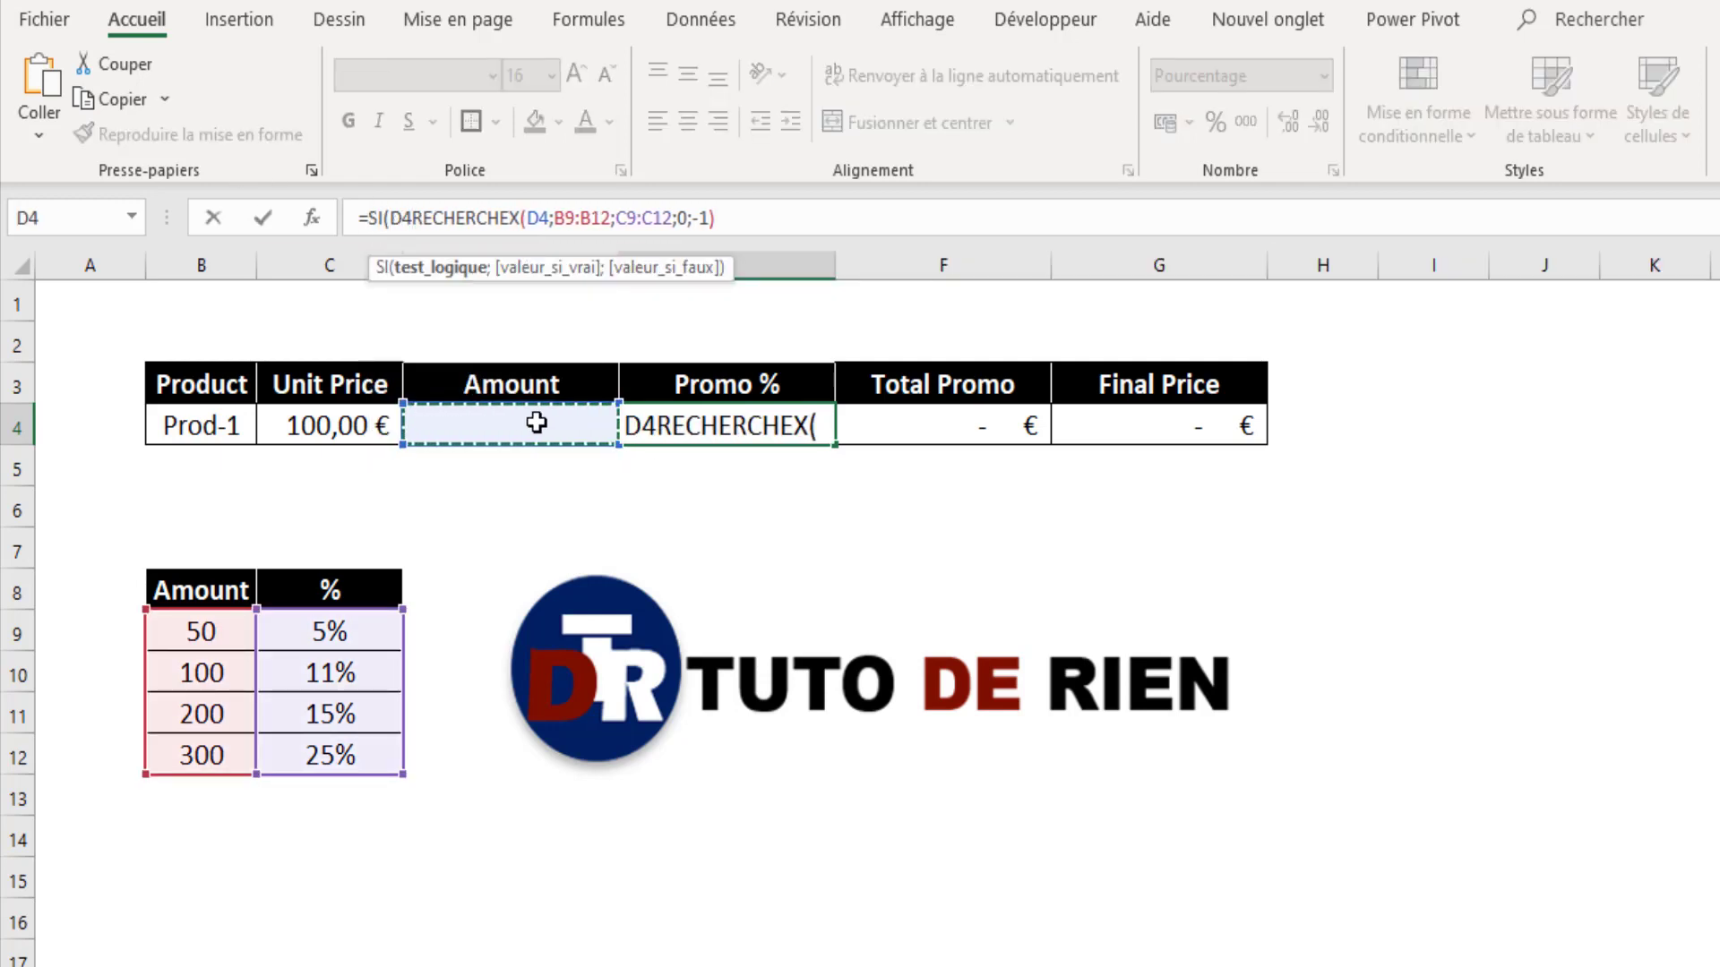
type("<>")
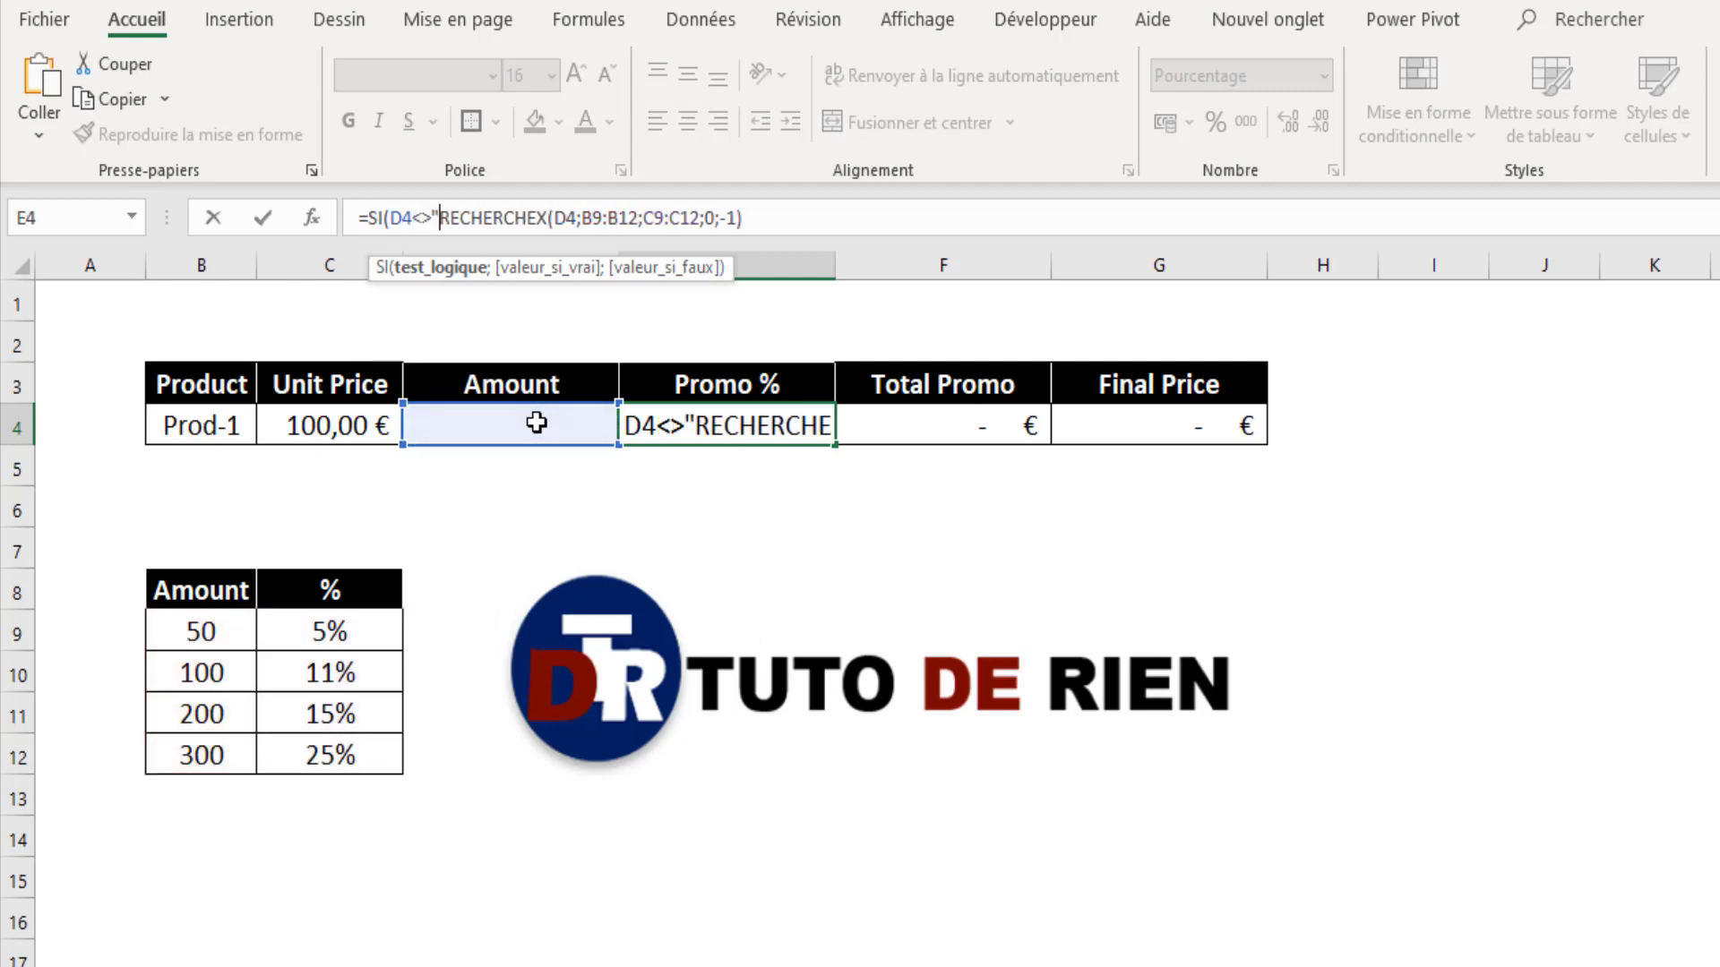
type("\"\"")
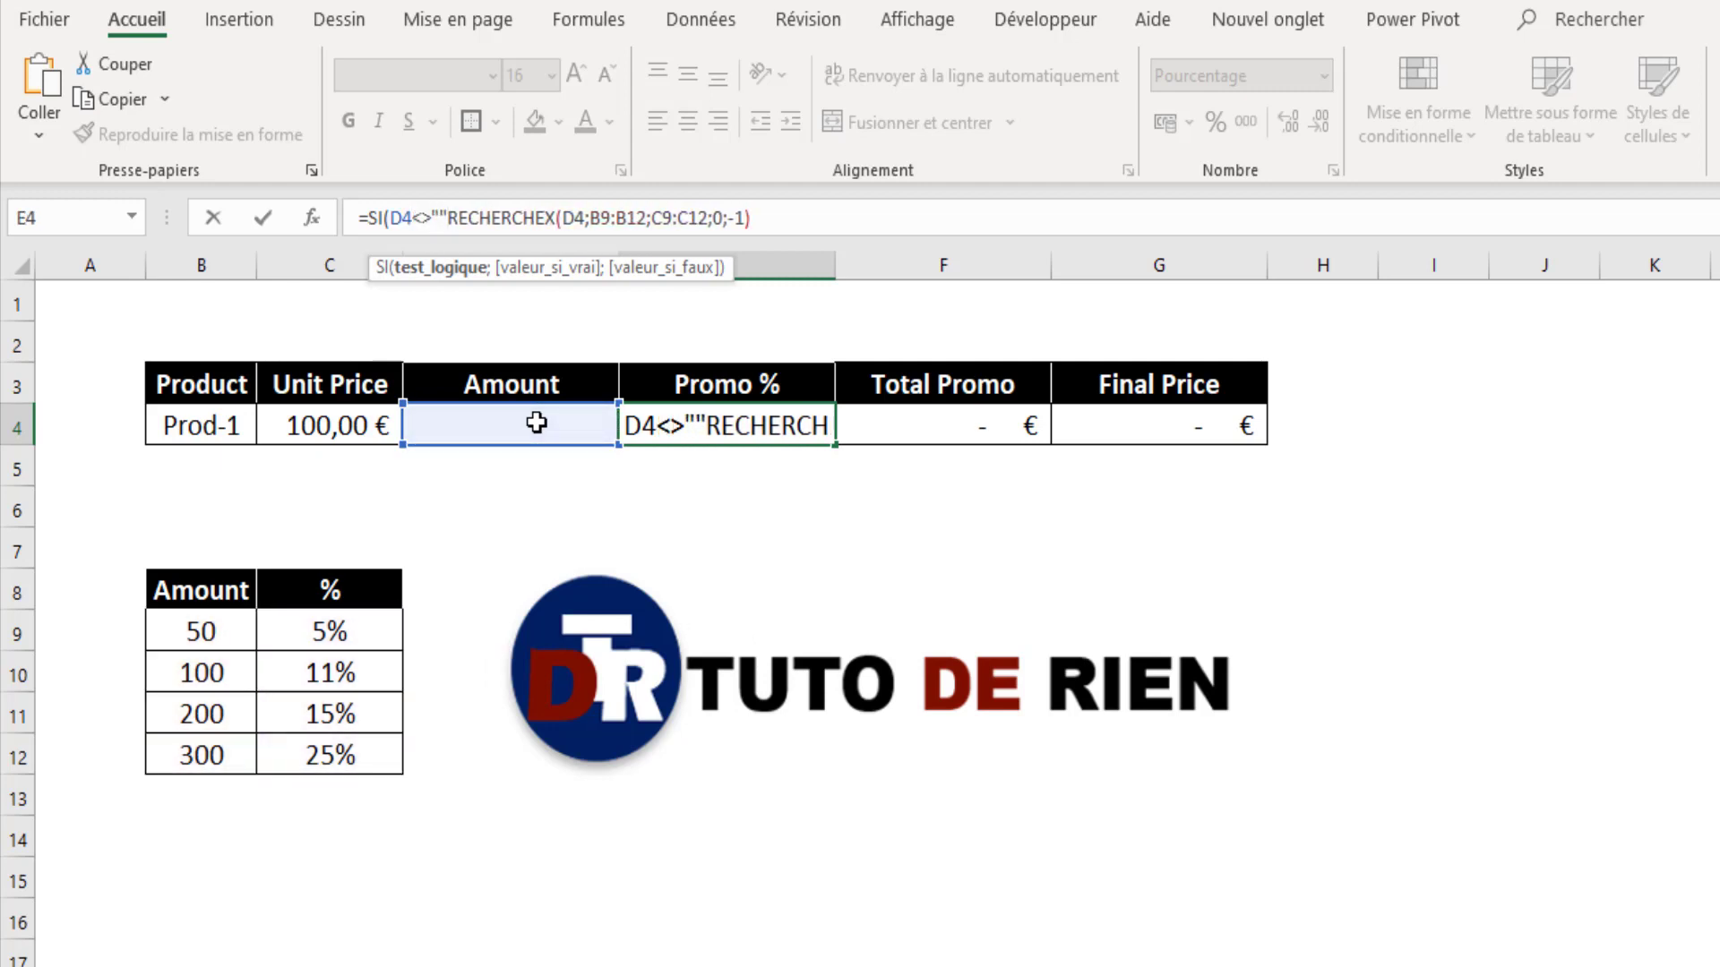
type(";")
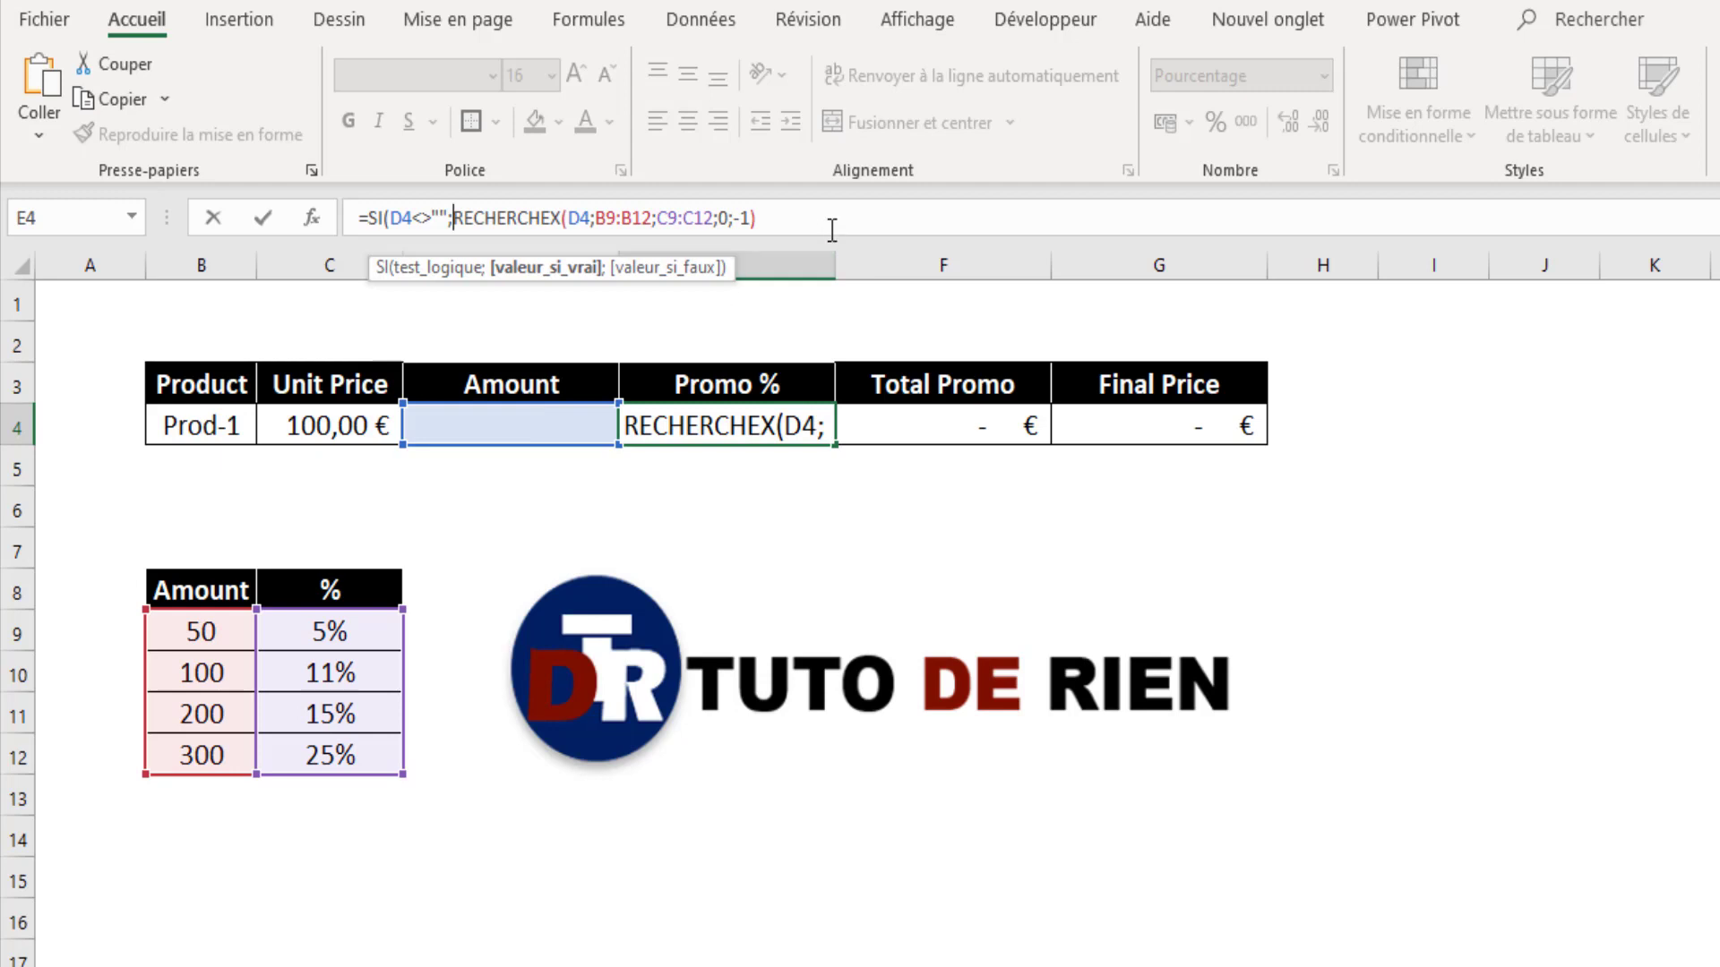
type(";")
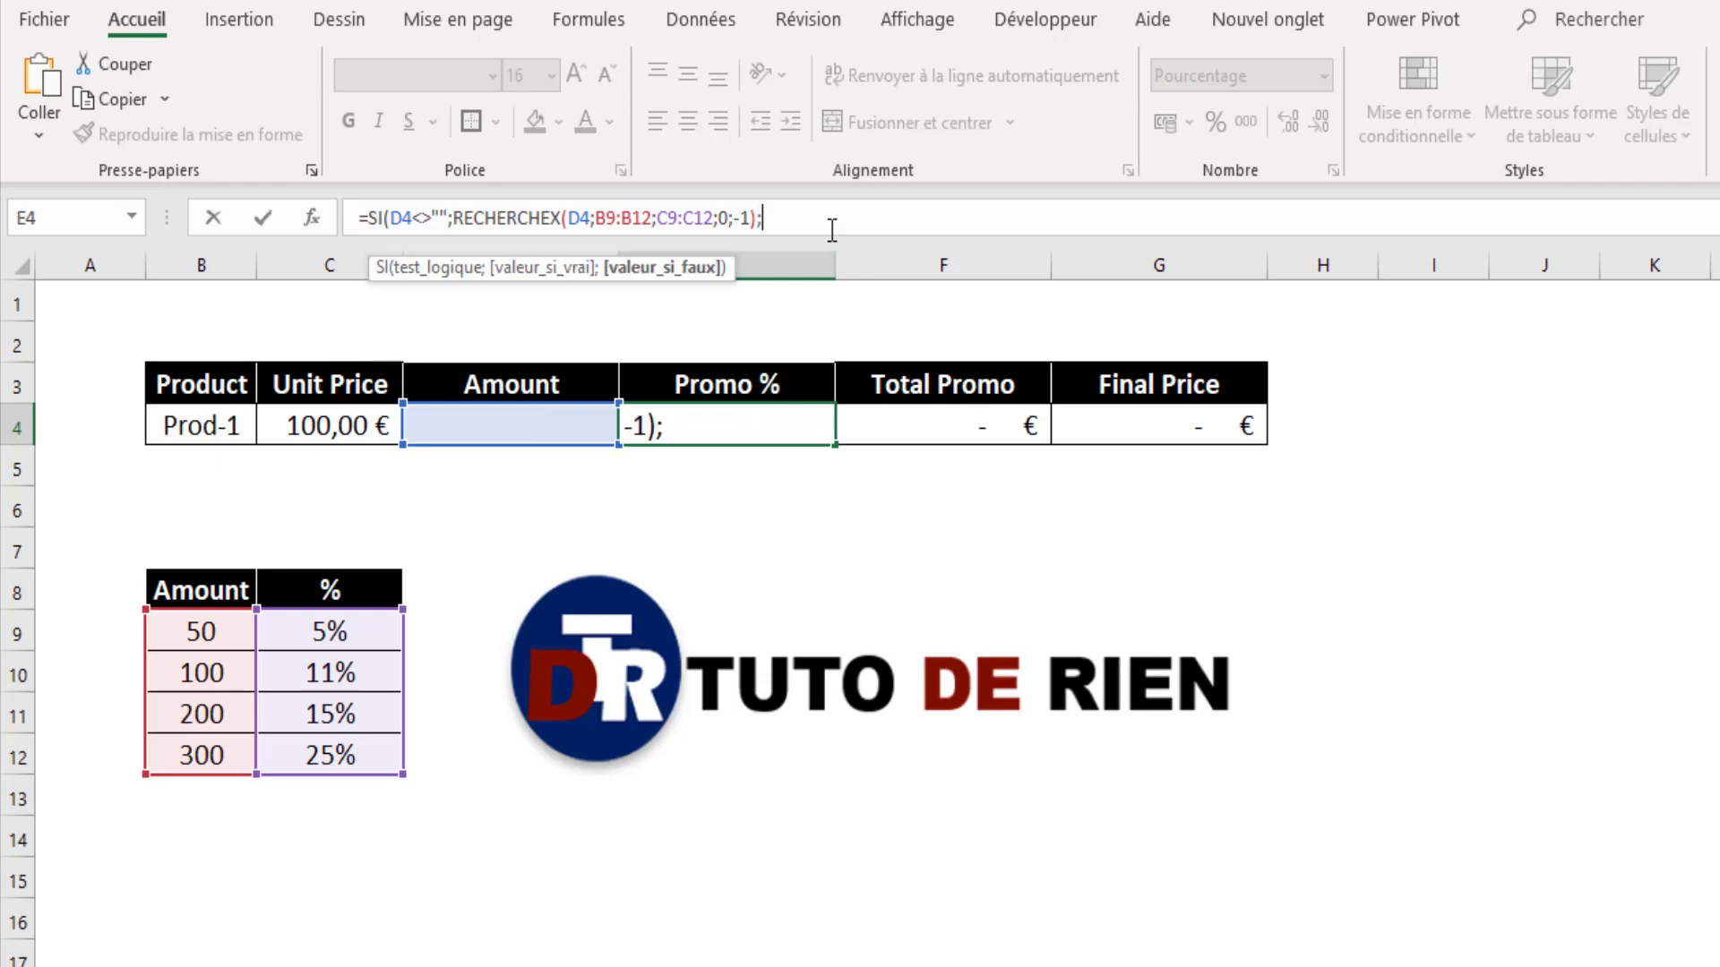
type("0")
key("Return")
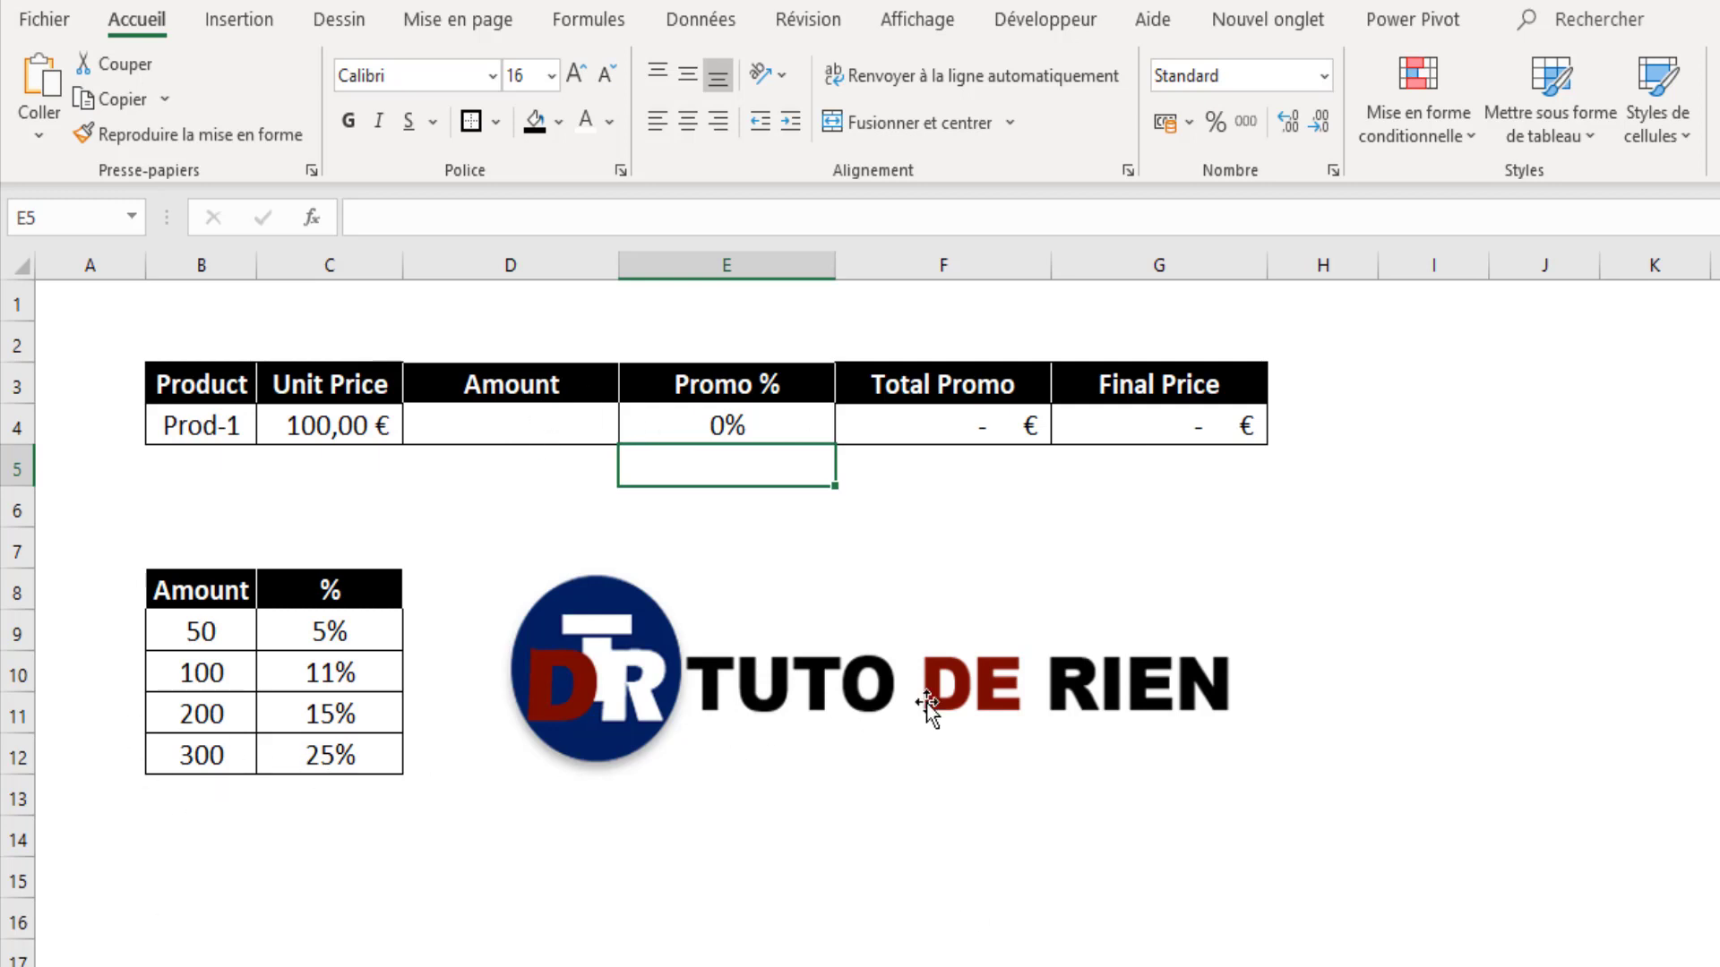
Step: Test the Promo % formula by entering 49 and 50 in turn as the Amount in D4
left_click(545, 533)
left_click(576, 430)
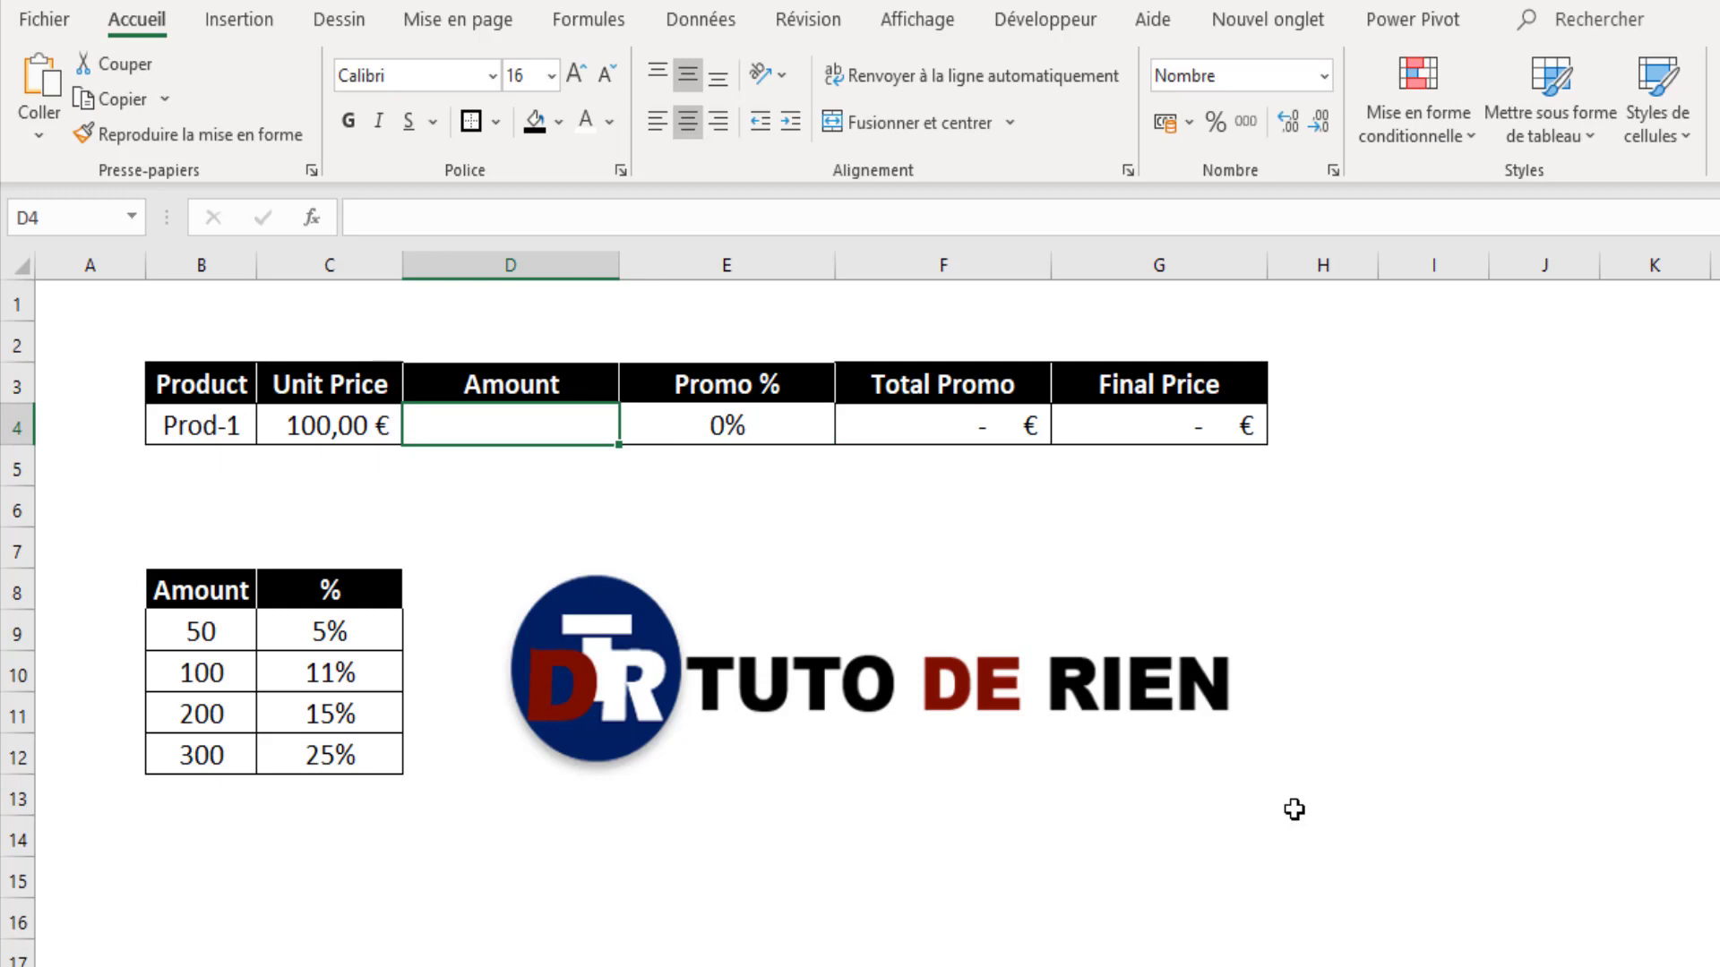
type("49")
key("Return")
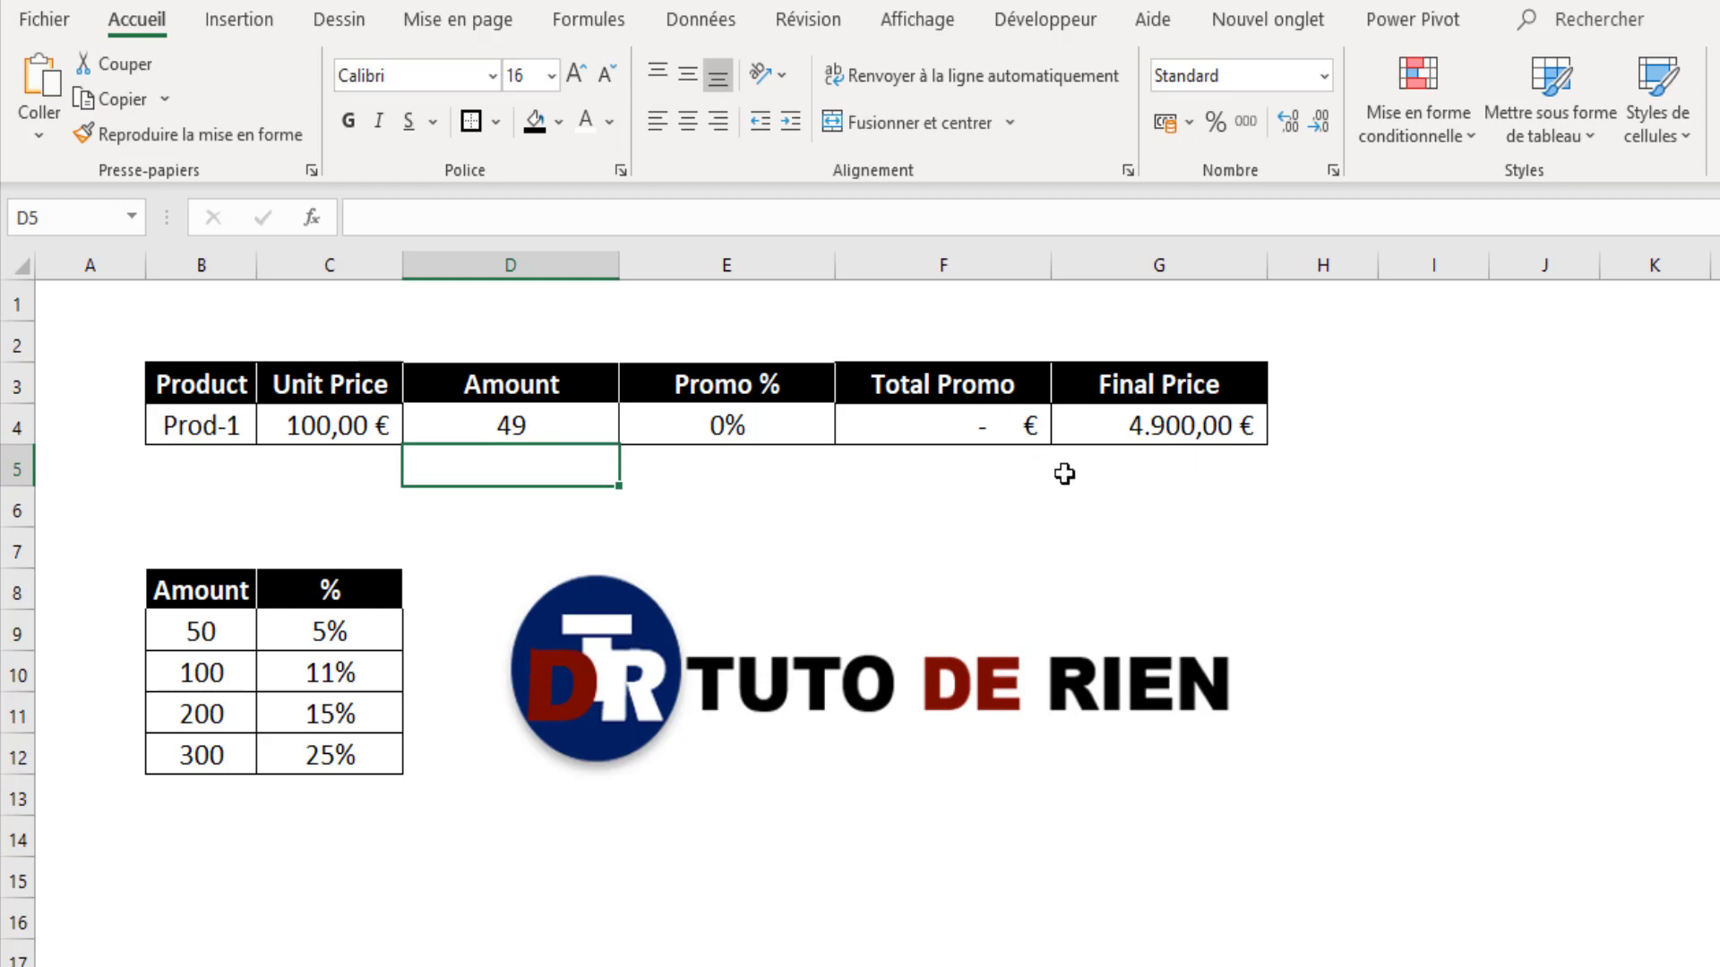
left_click(567, 434)
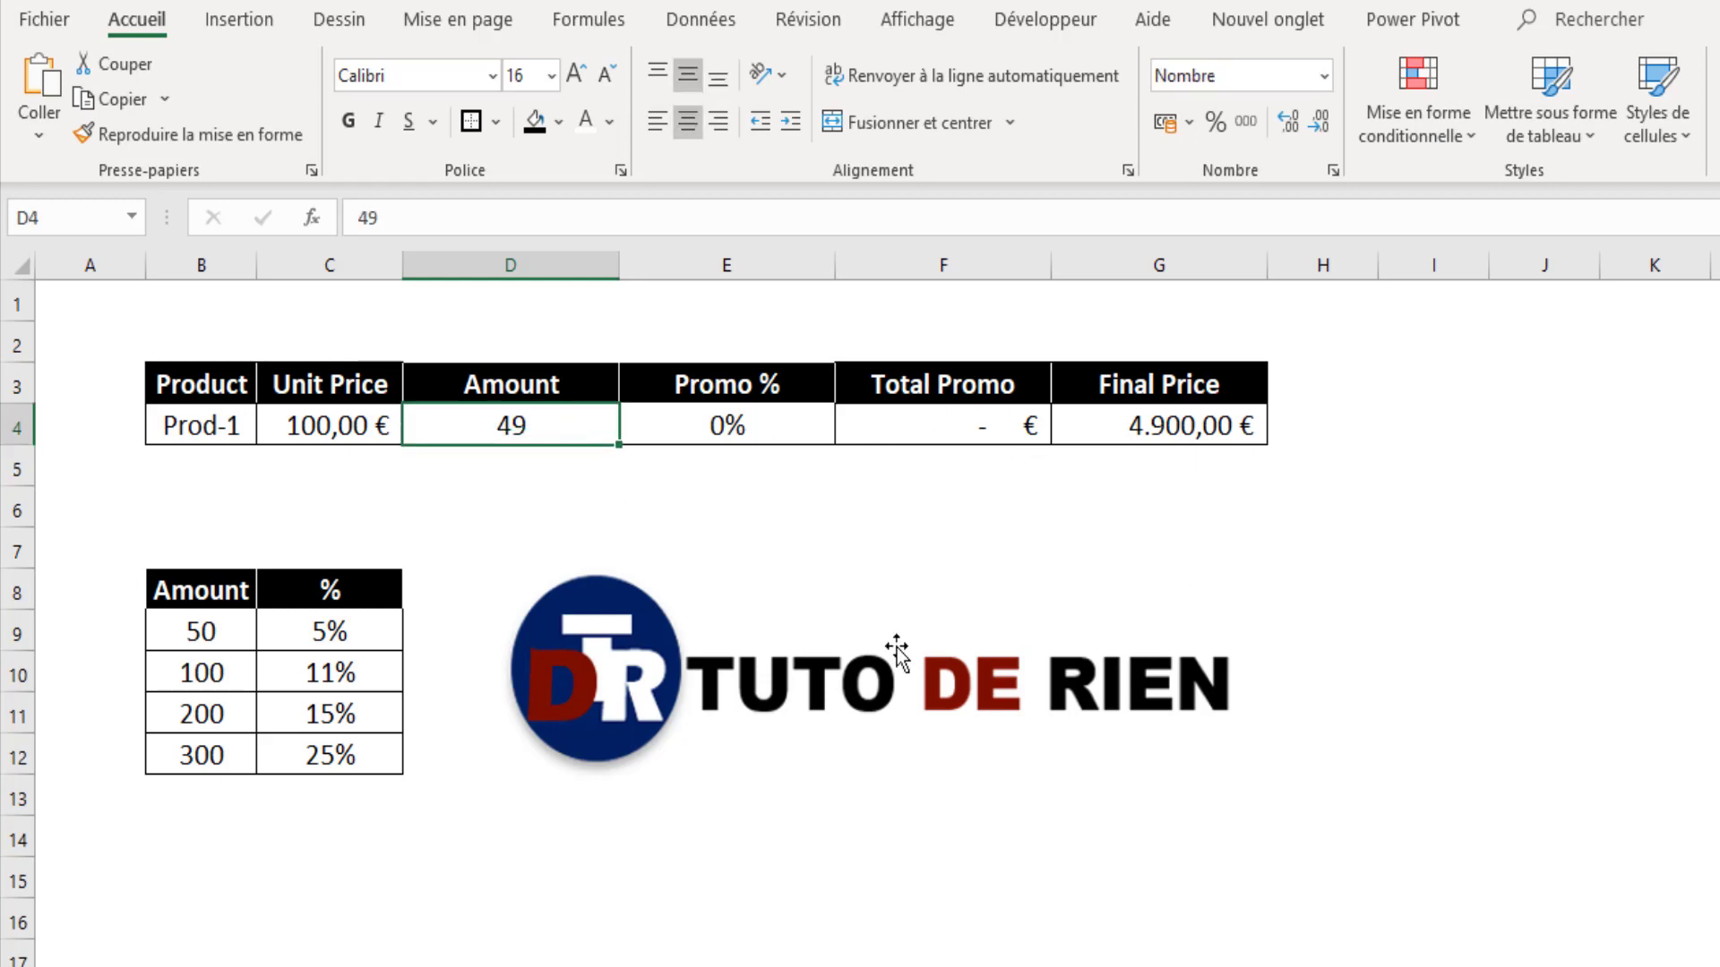
type("50")
key("Return")
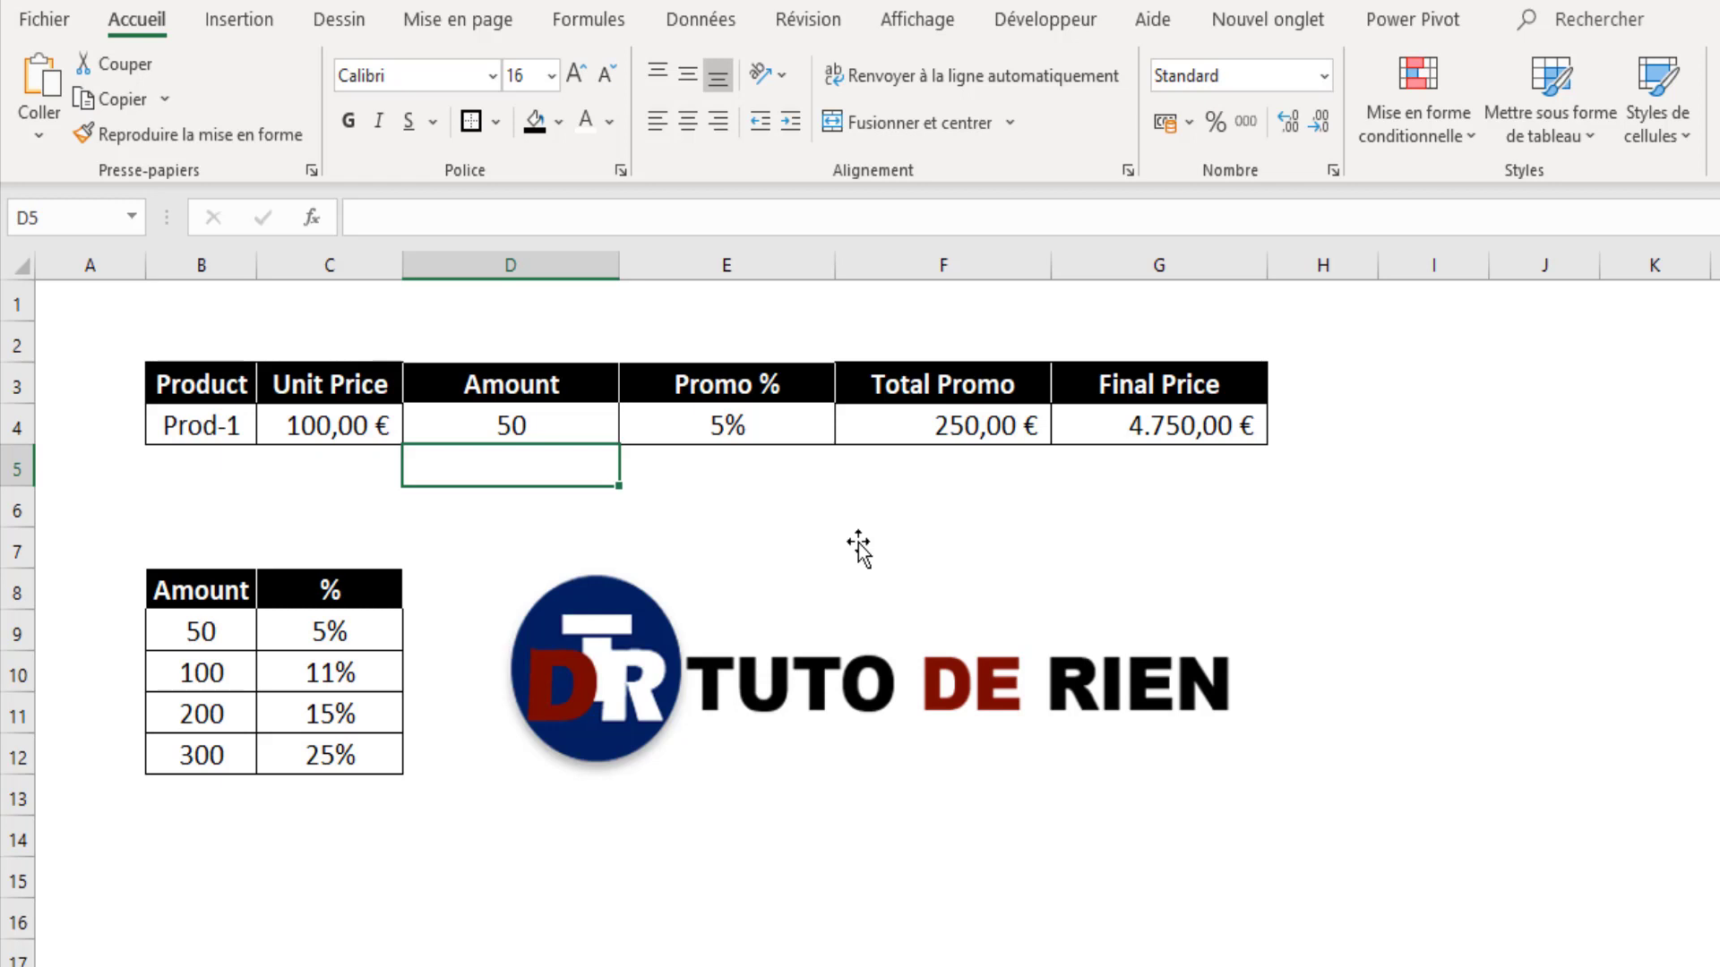
Step: Enter 110 as the Amount in D4 and check it against the 100 tier in the discount table
left_click(574, 426)
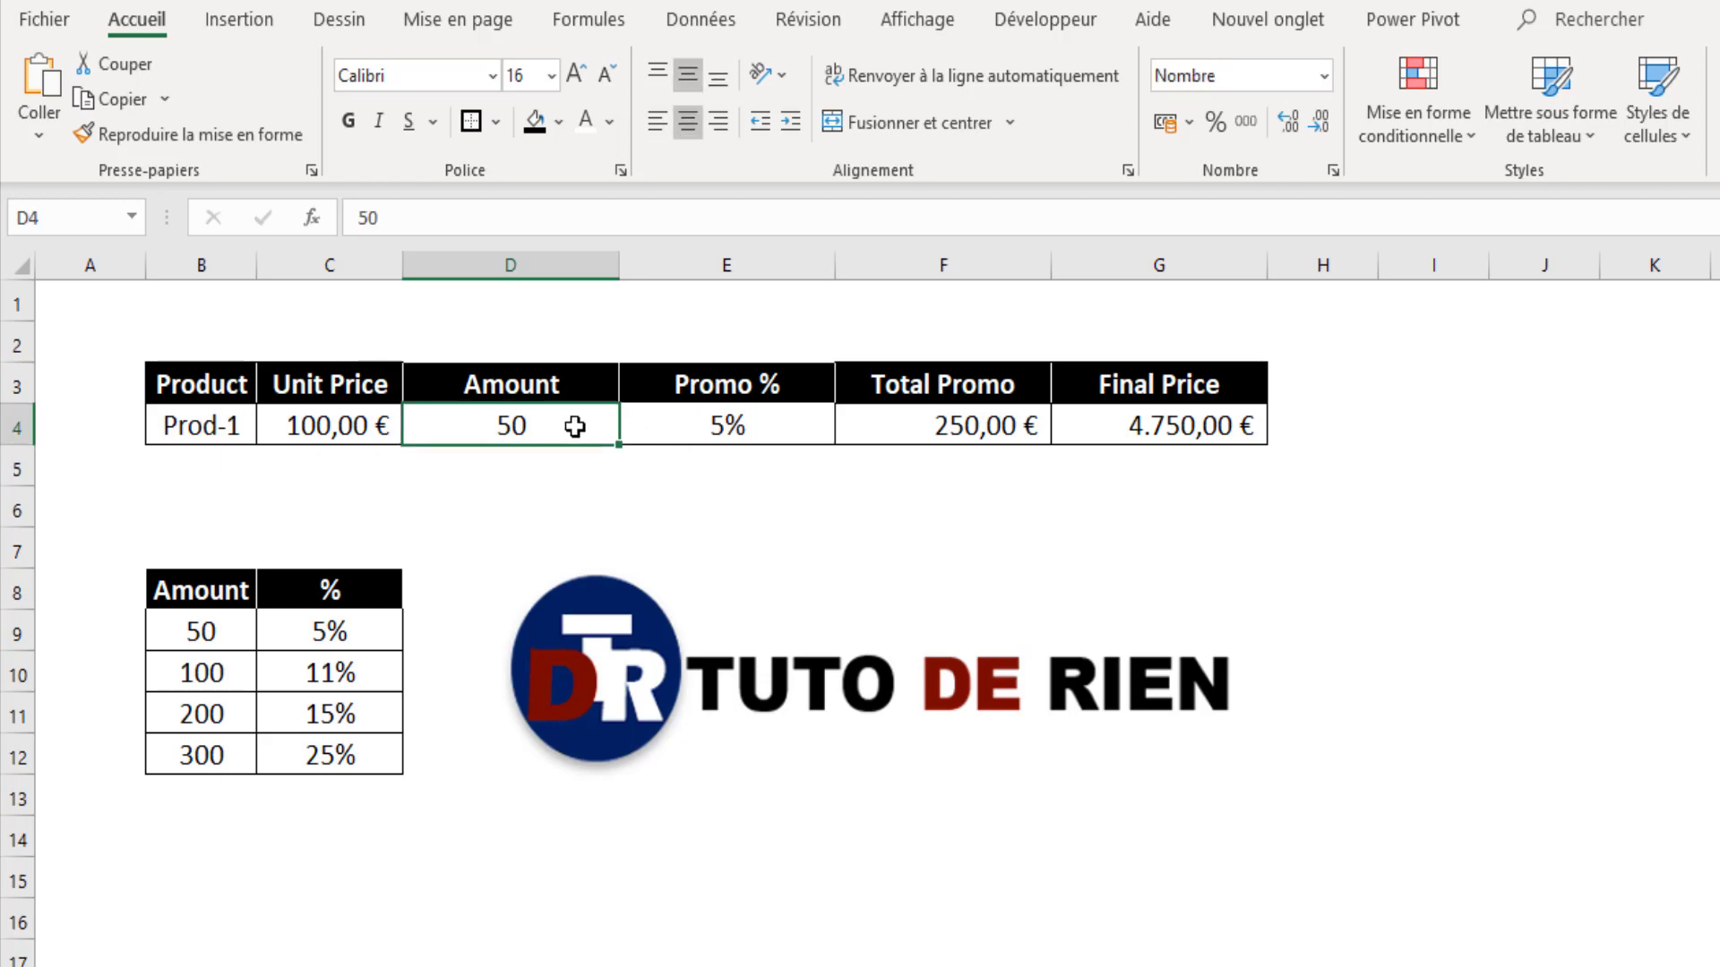
type("110")
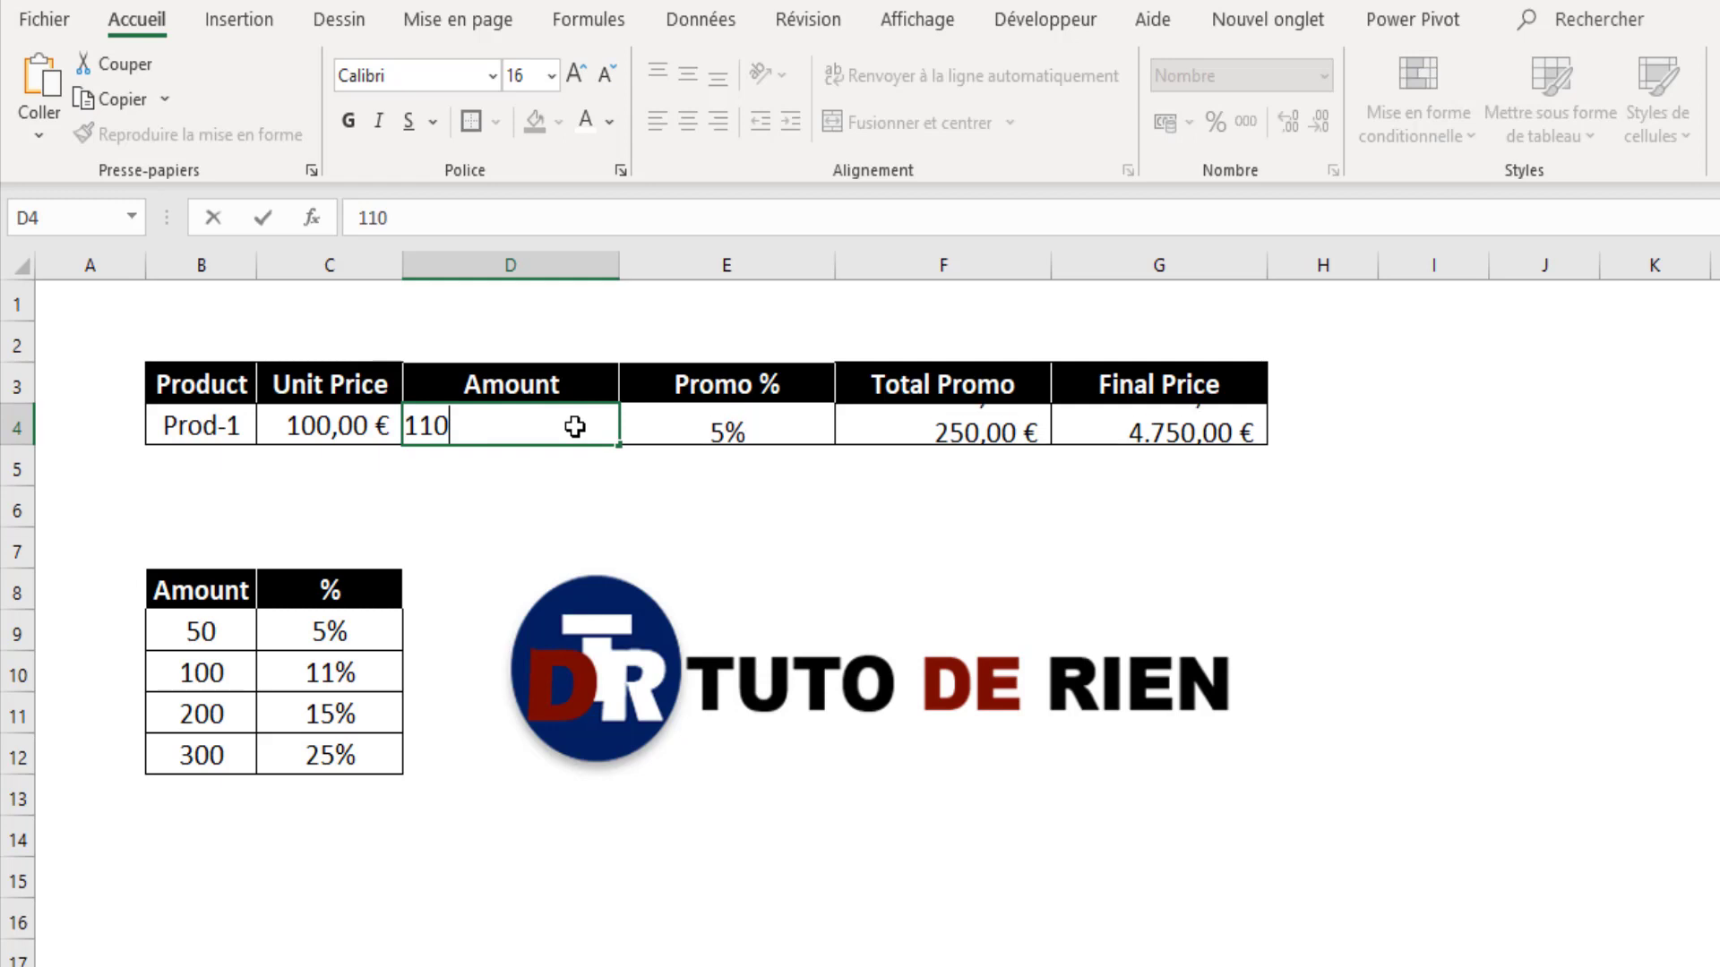
key("Return")
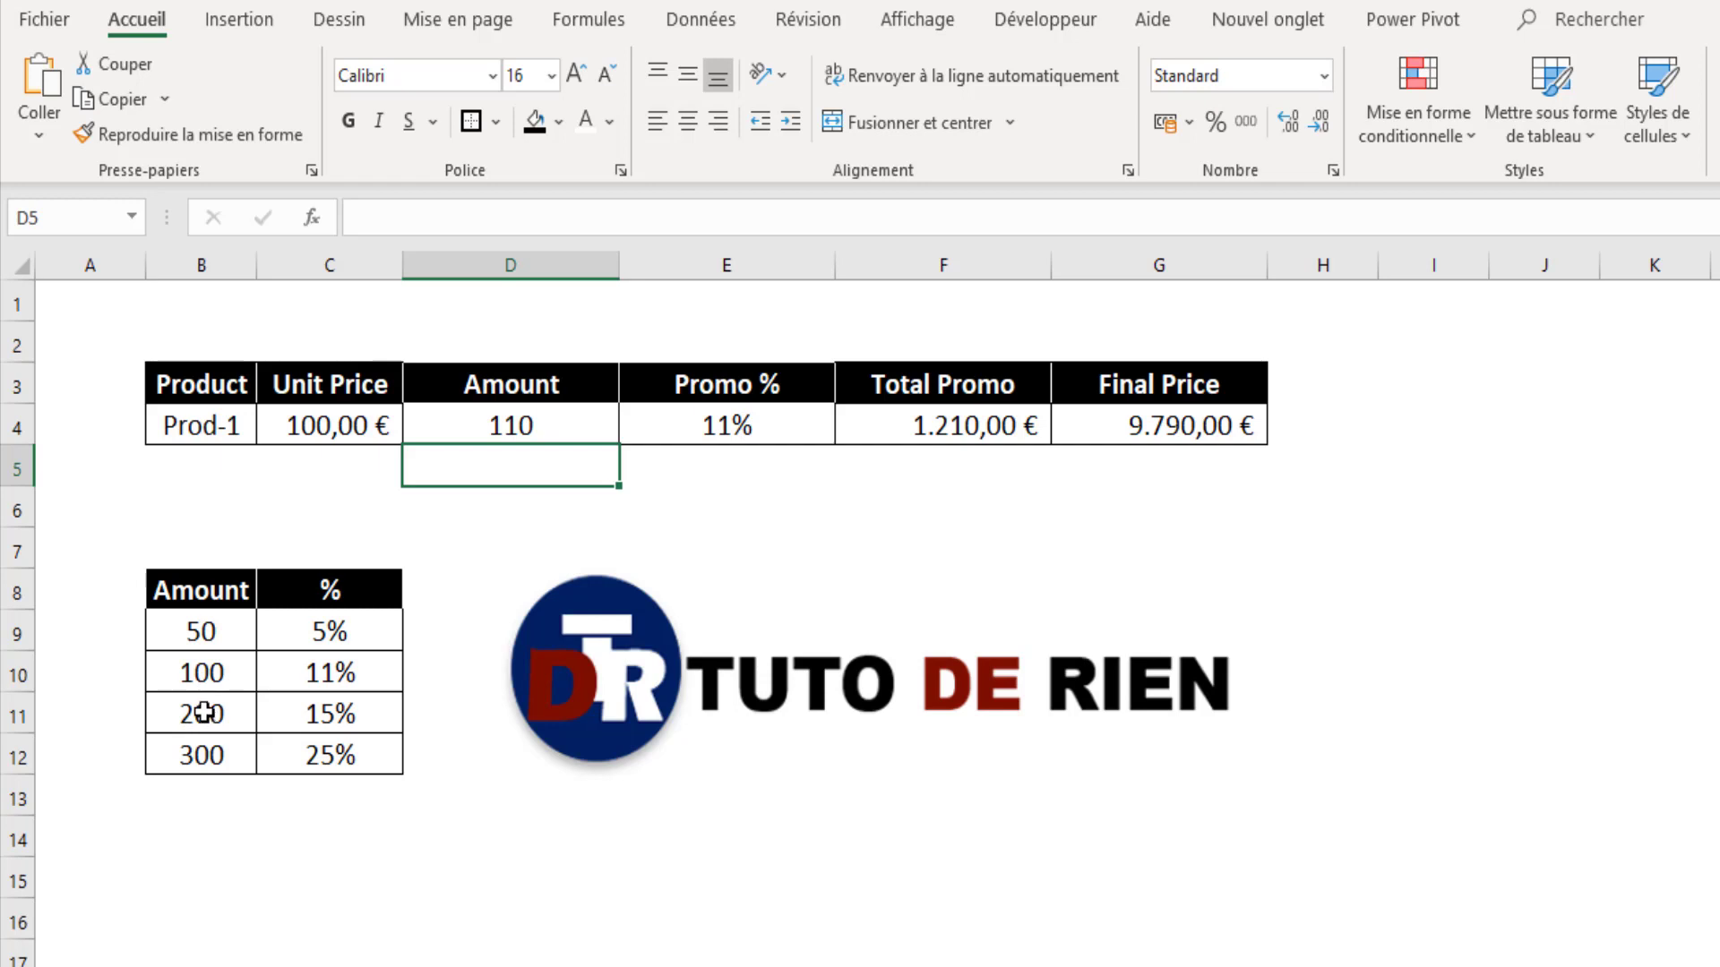
left_click_drag(190, 670, 356, 686)
left_click(357, 686)
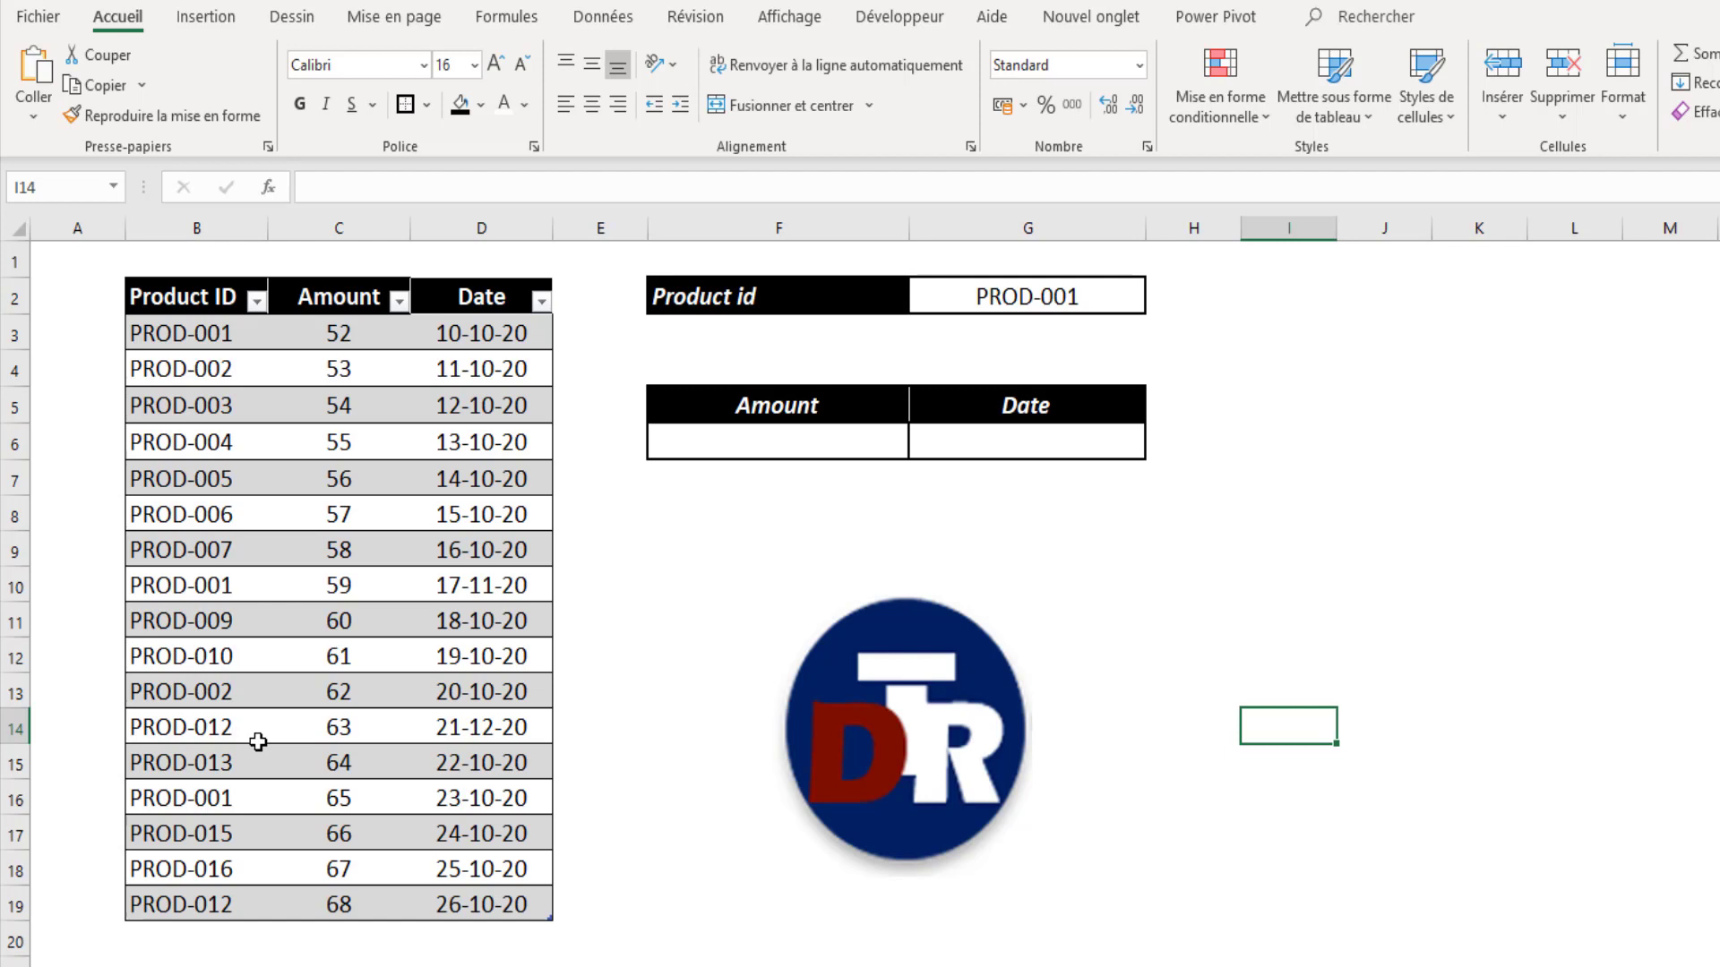
Step: Examine the table's Product ID, Amount and Date columns, the Product id criterion in G2 and the Date result cell G6
left_click_drag(190, 369, 215, 788)
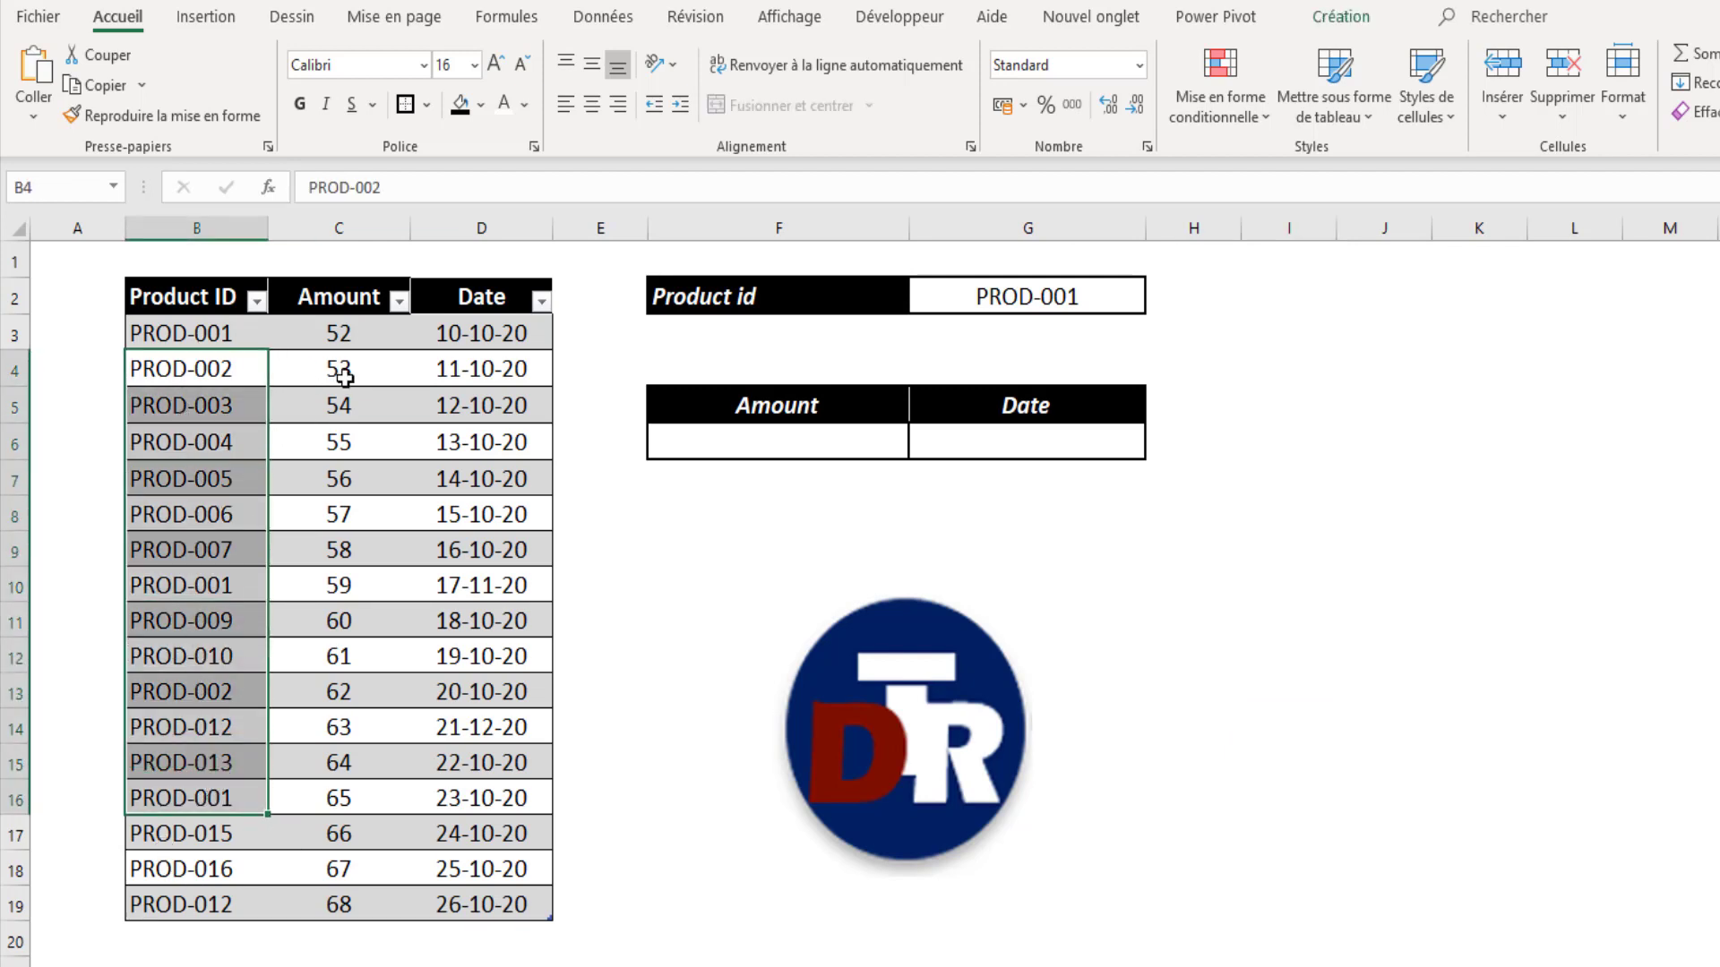
left_click_drag(338, 331, 403, 797)
left_click_drag(481, 369, 473, 712)
left_click_drag(341, 445, 376, 833)
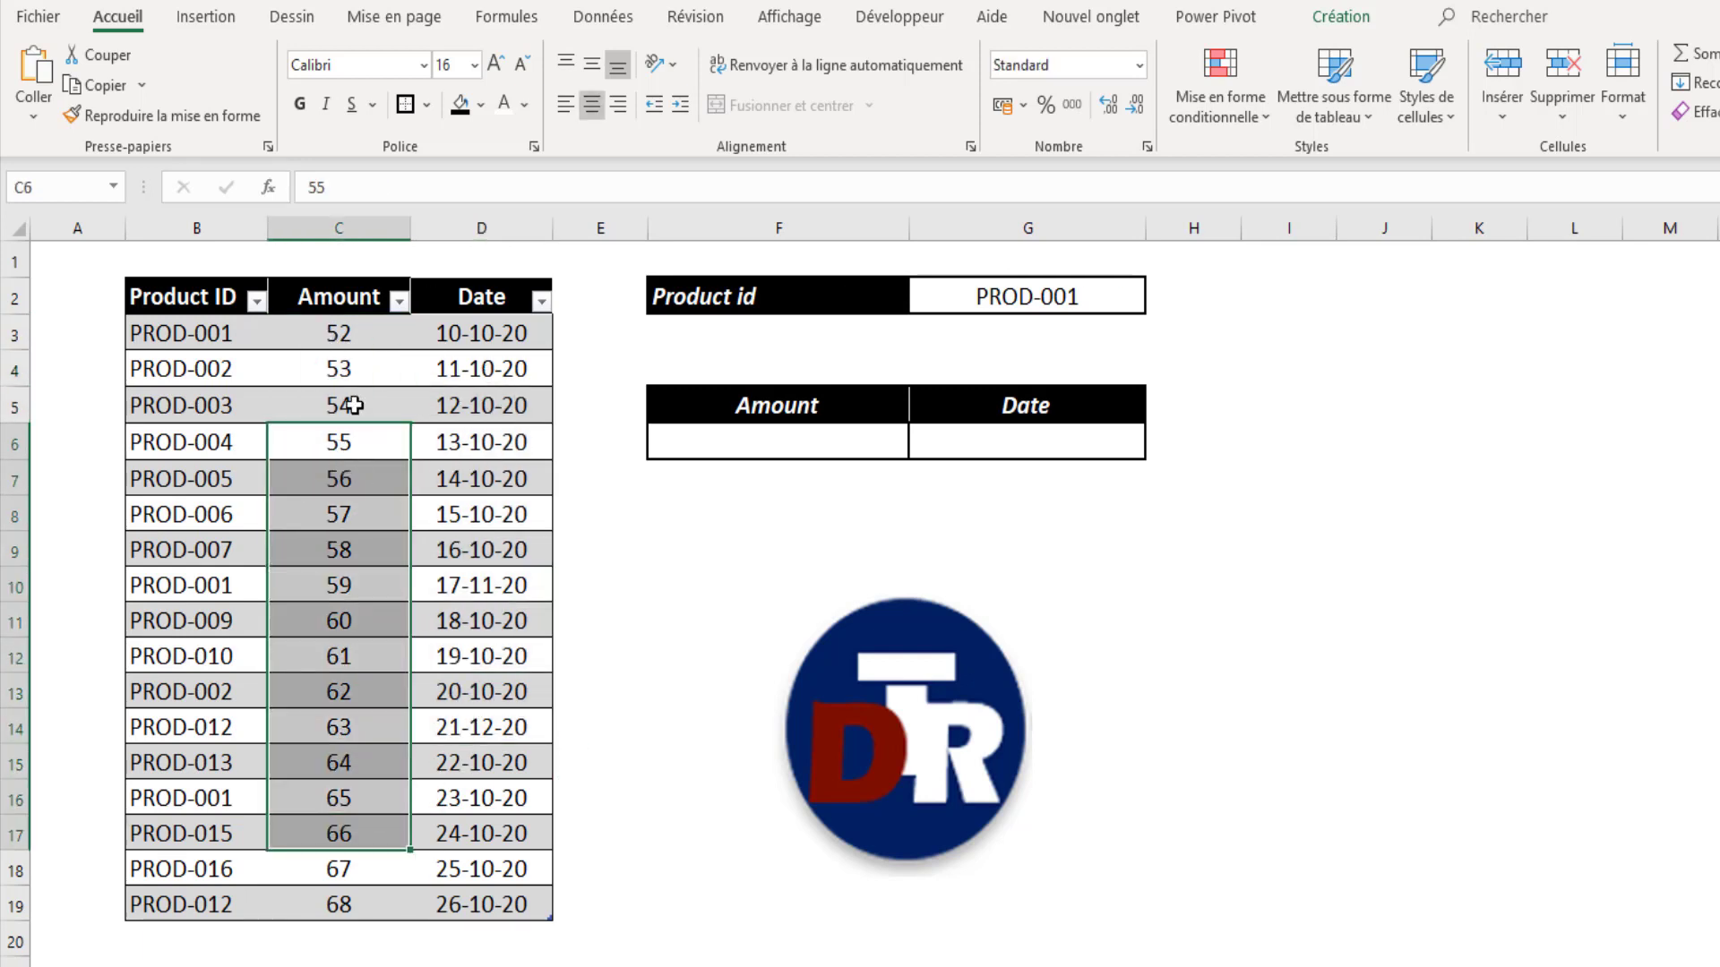
left_click(1041, 324)
left_click(1088, 309)
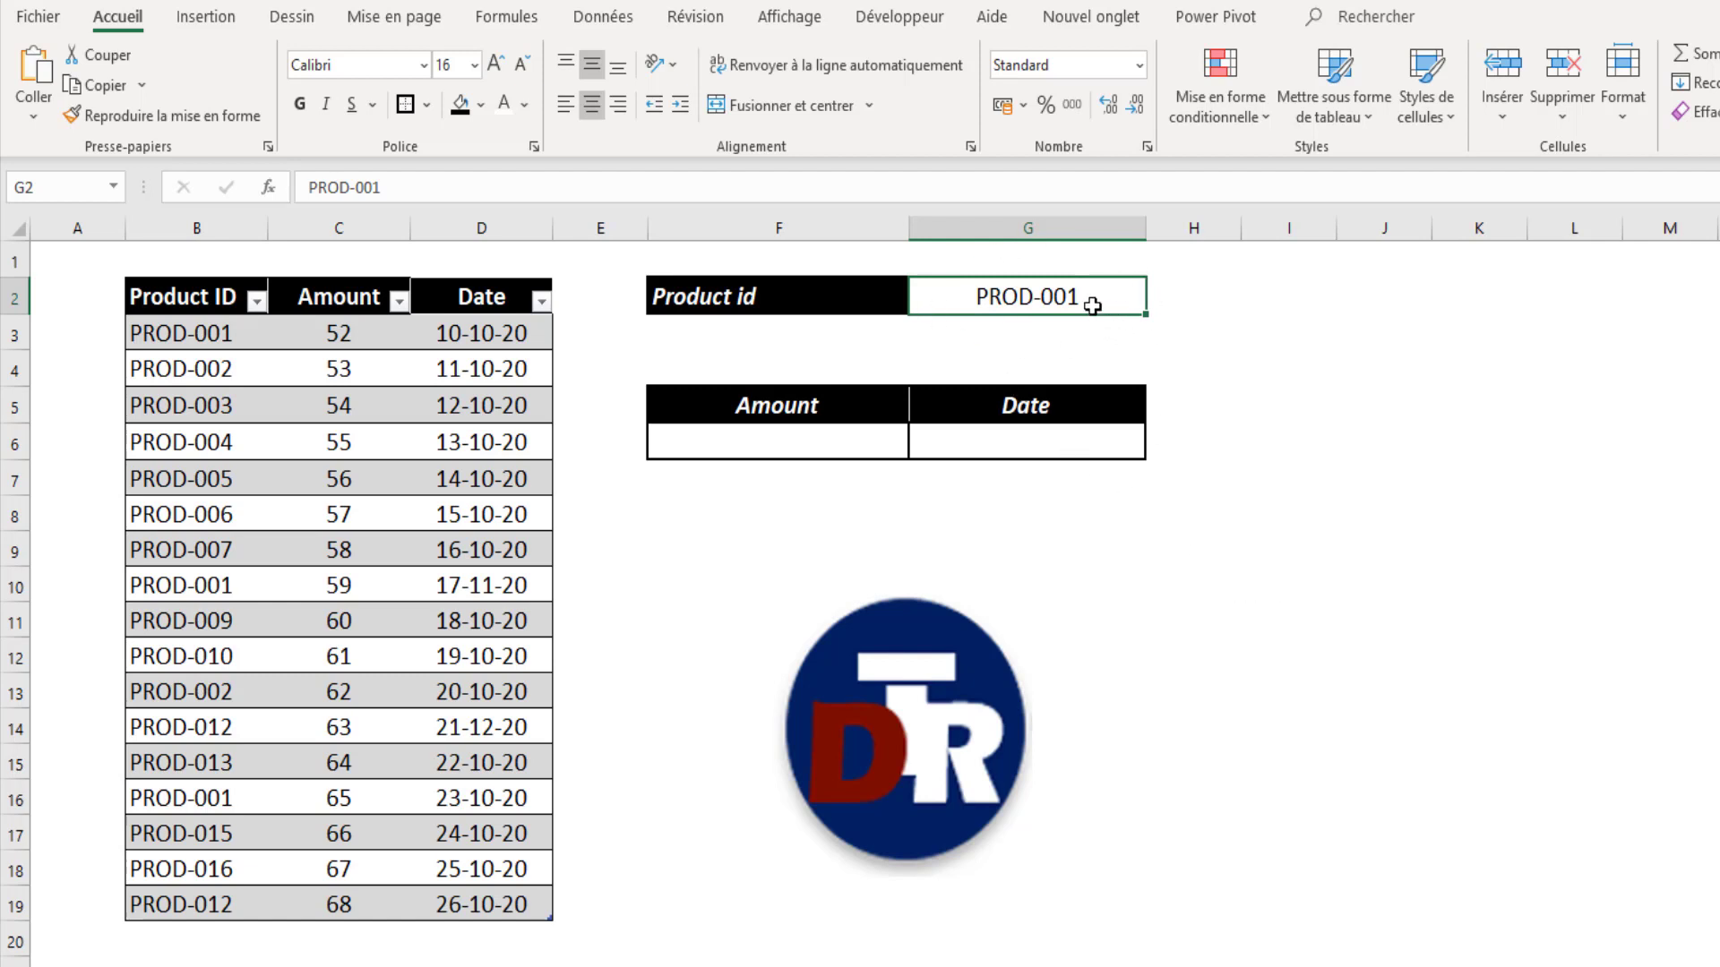
left_click(1076, 440)
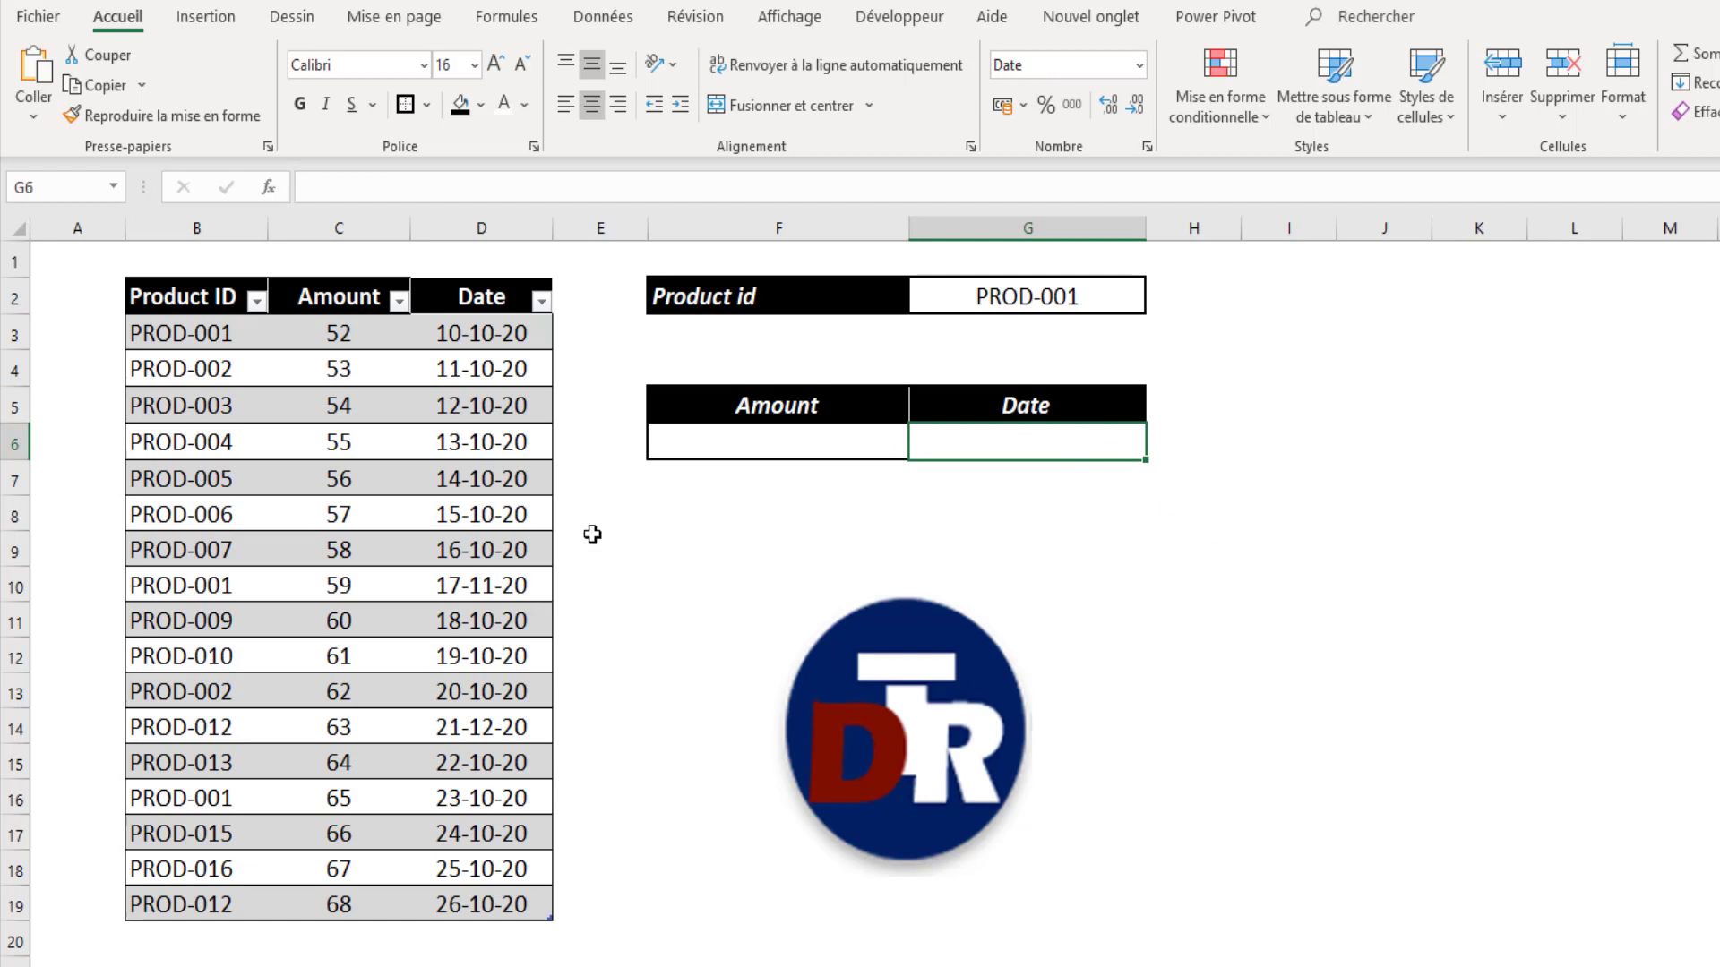
left_click_drag(507, 334, 525, 898)
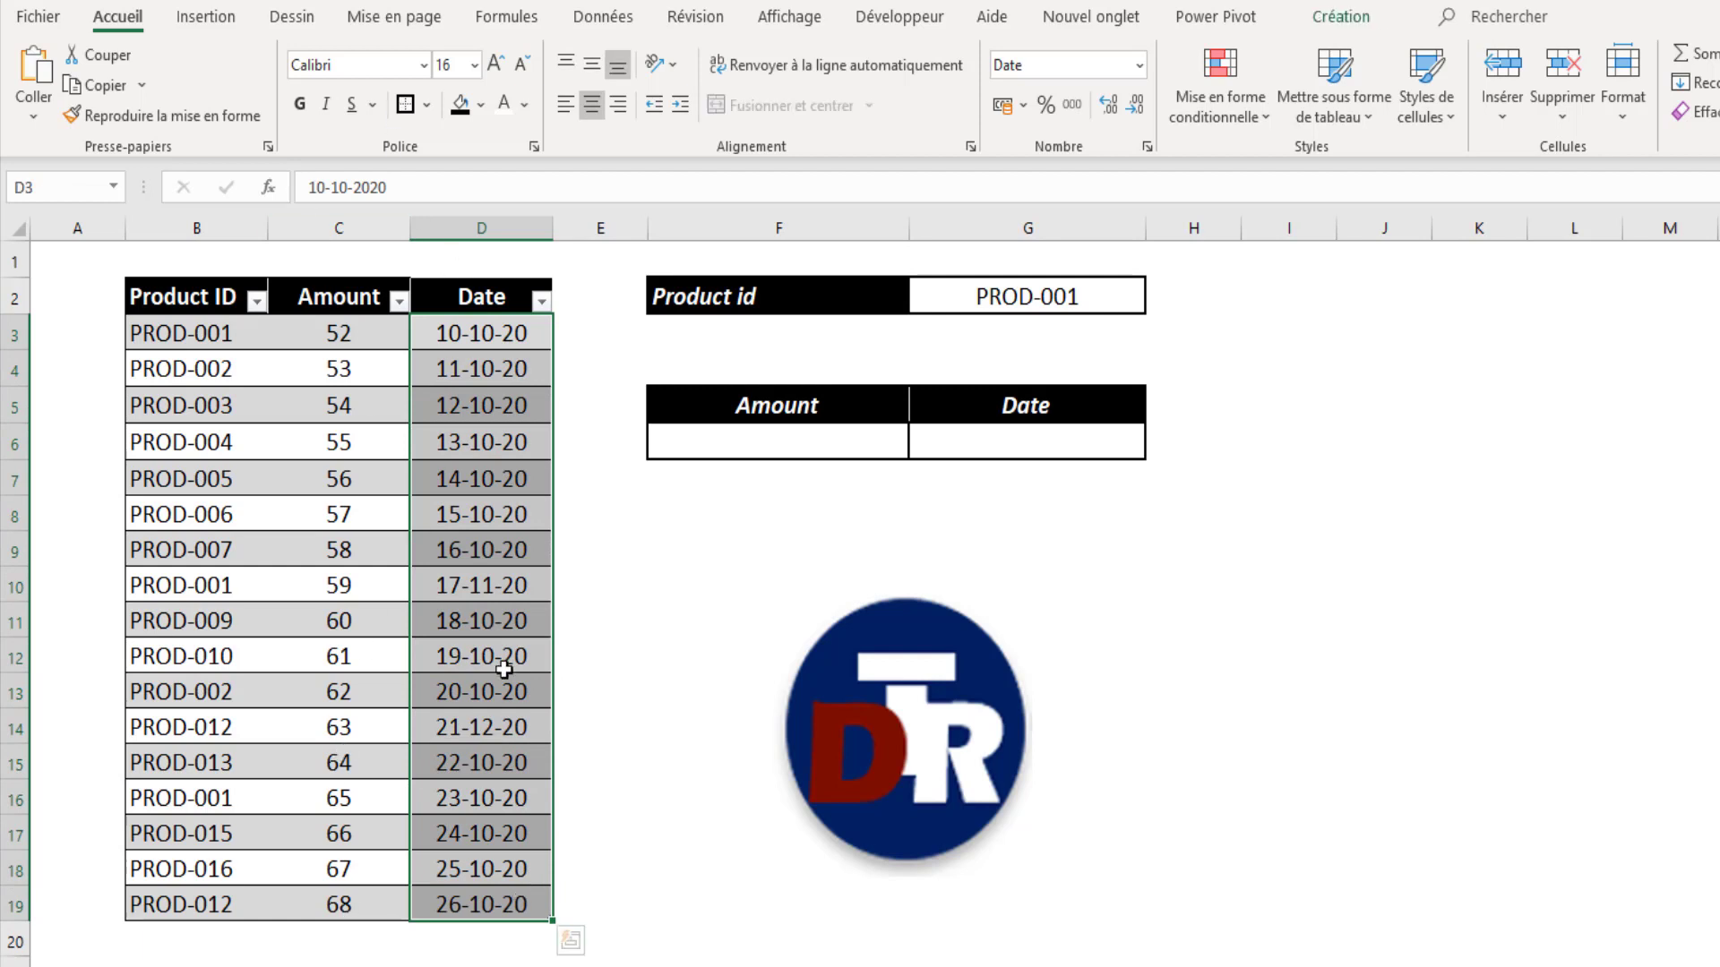
left_click(213, 363)
left_click_drag(215, 442, 257, 695)
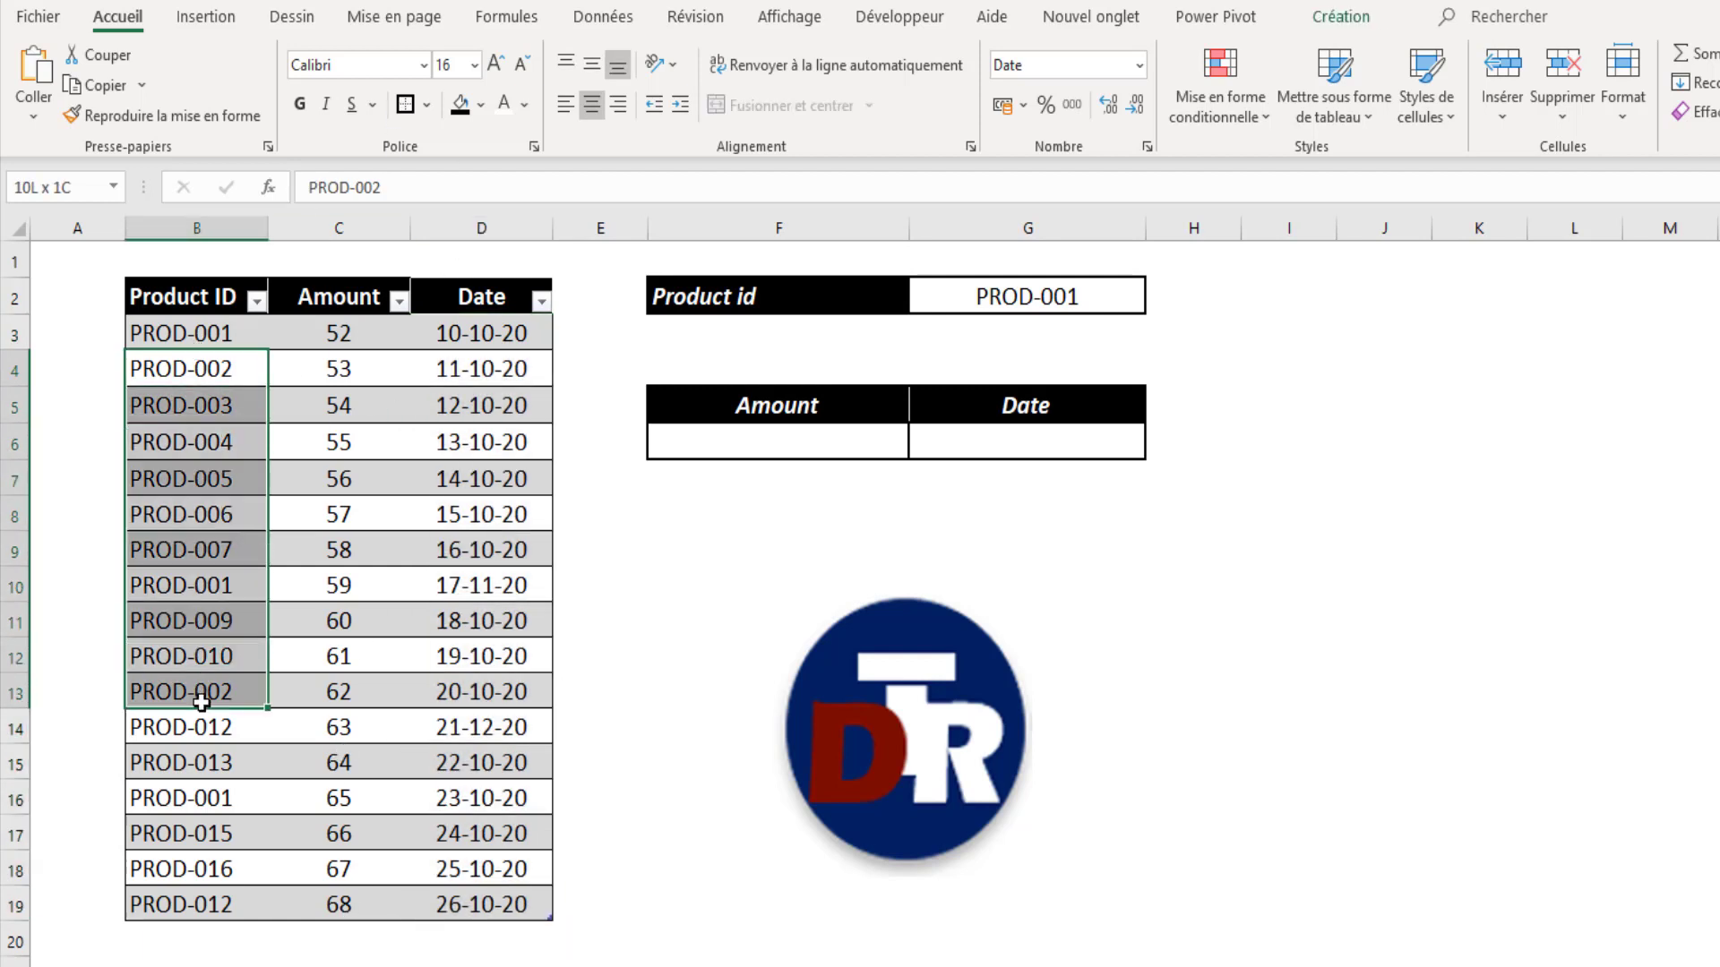
left_click_drag(251, 480, 318, 466)
left_click(166, 478)
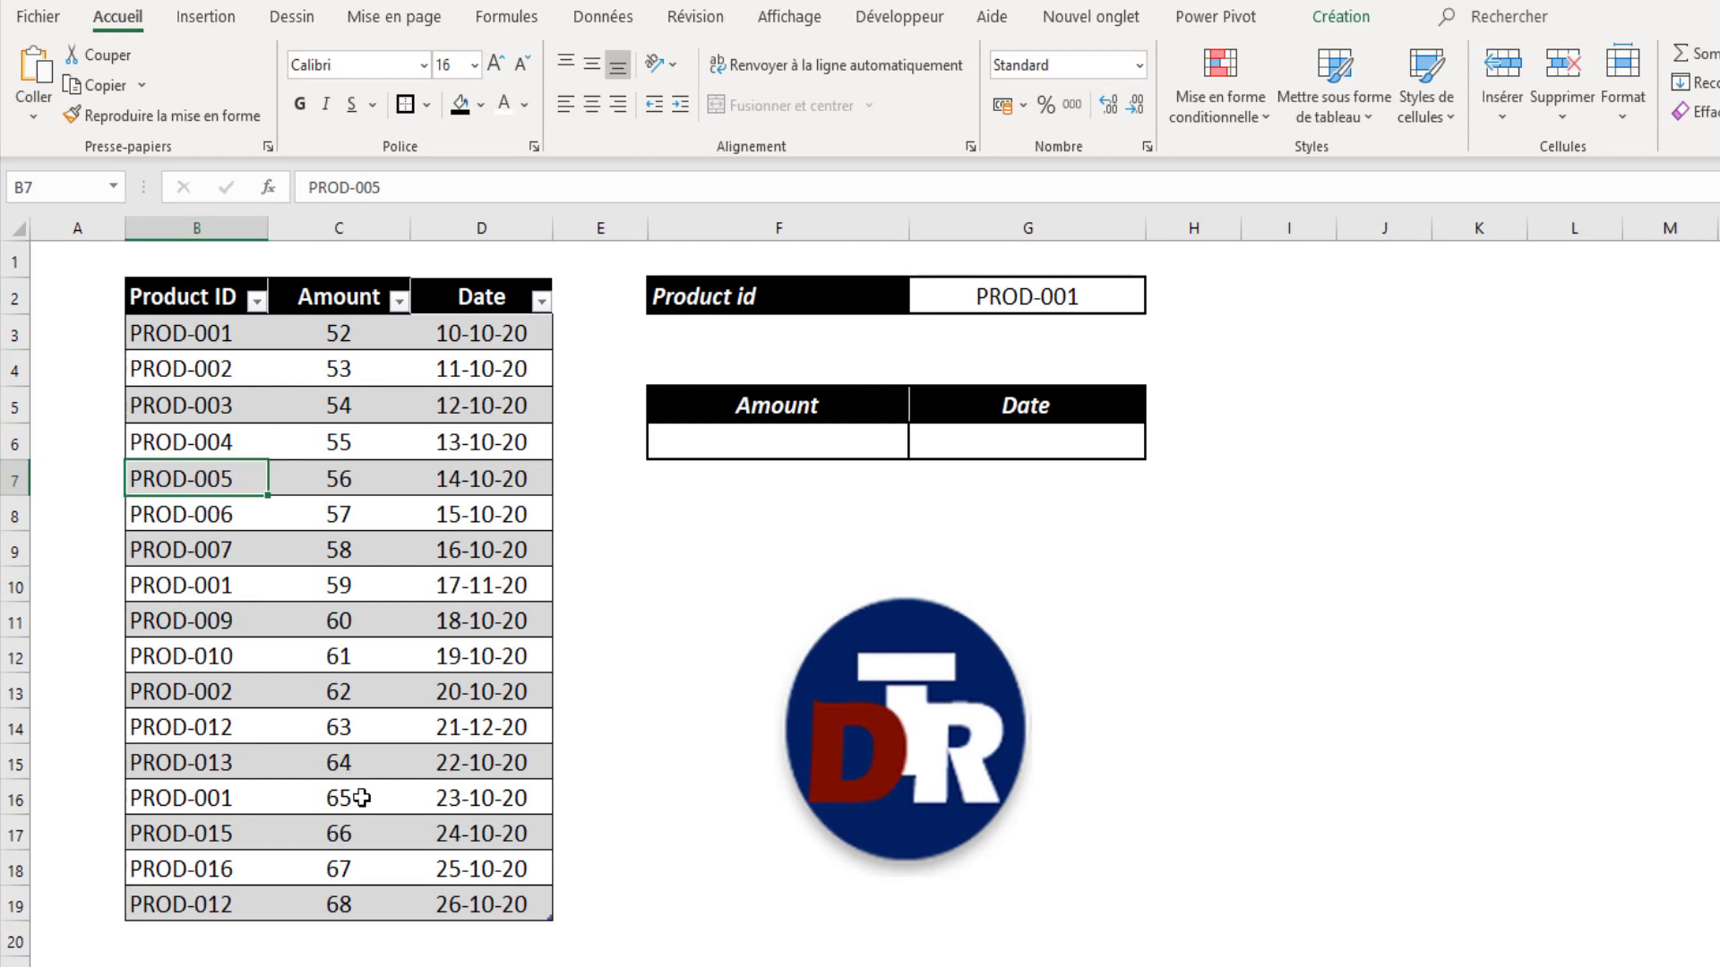
Step: Start a RECHERCHEX formula in the Amount result cell F6 with MAX(Tableau2[Date]) as the lookup value
left_click(886, 431)
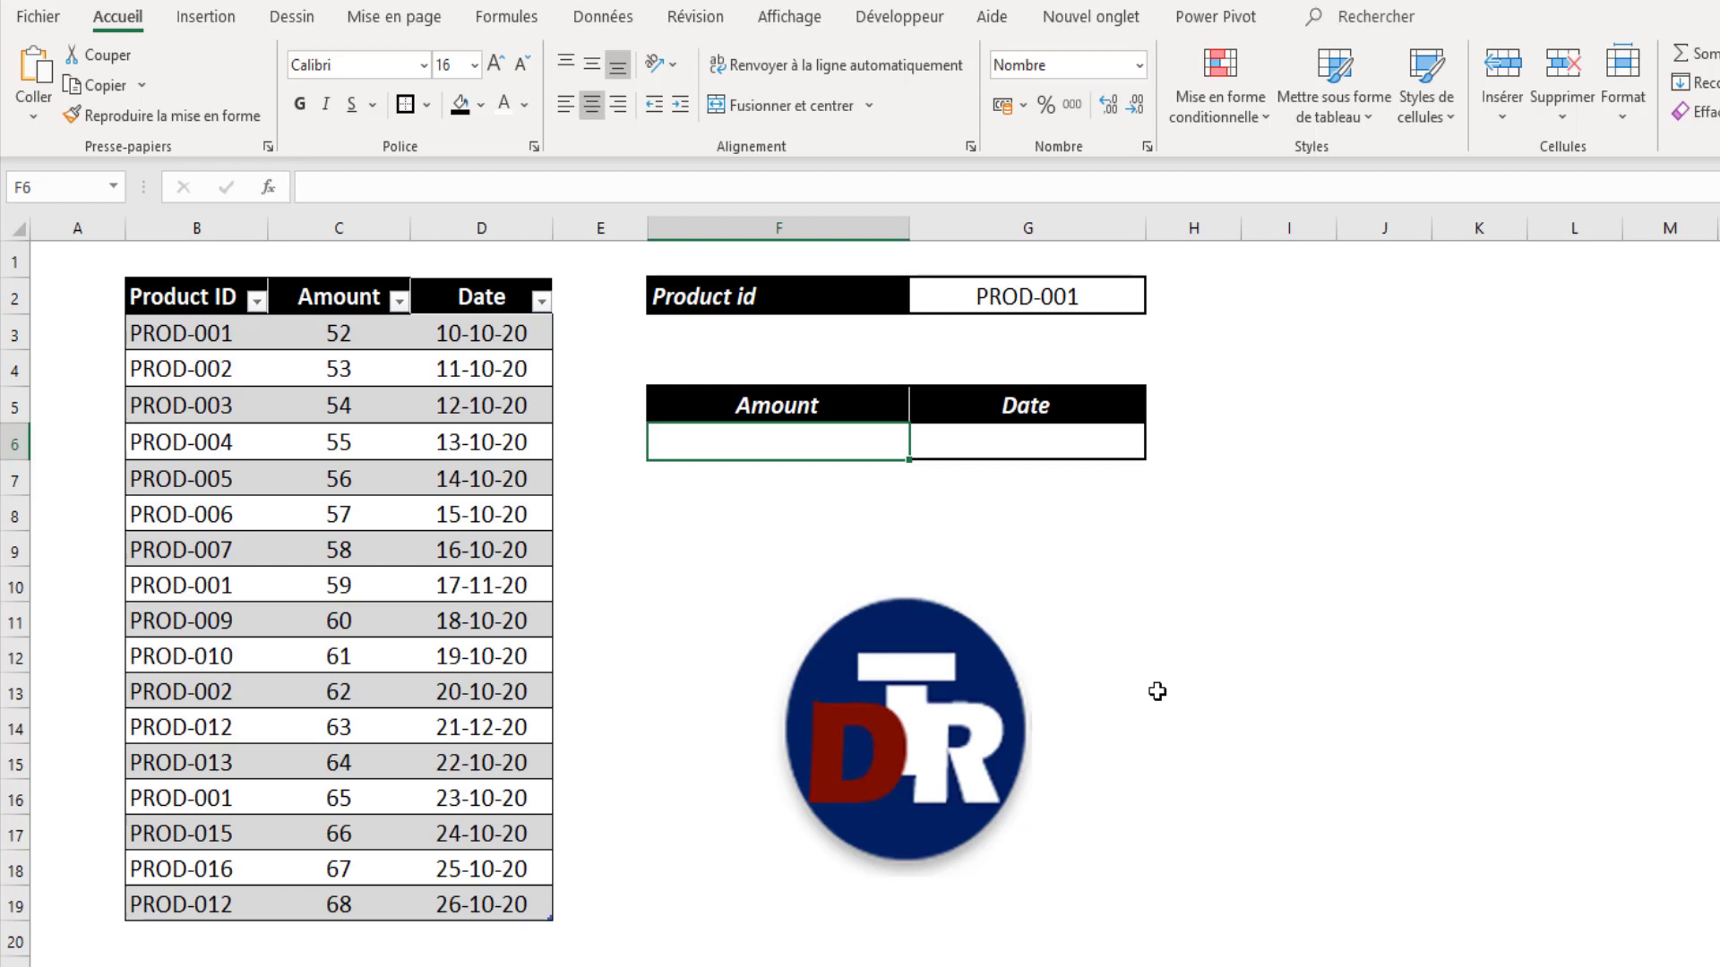
type("=")
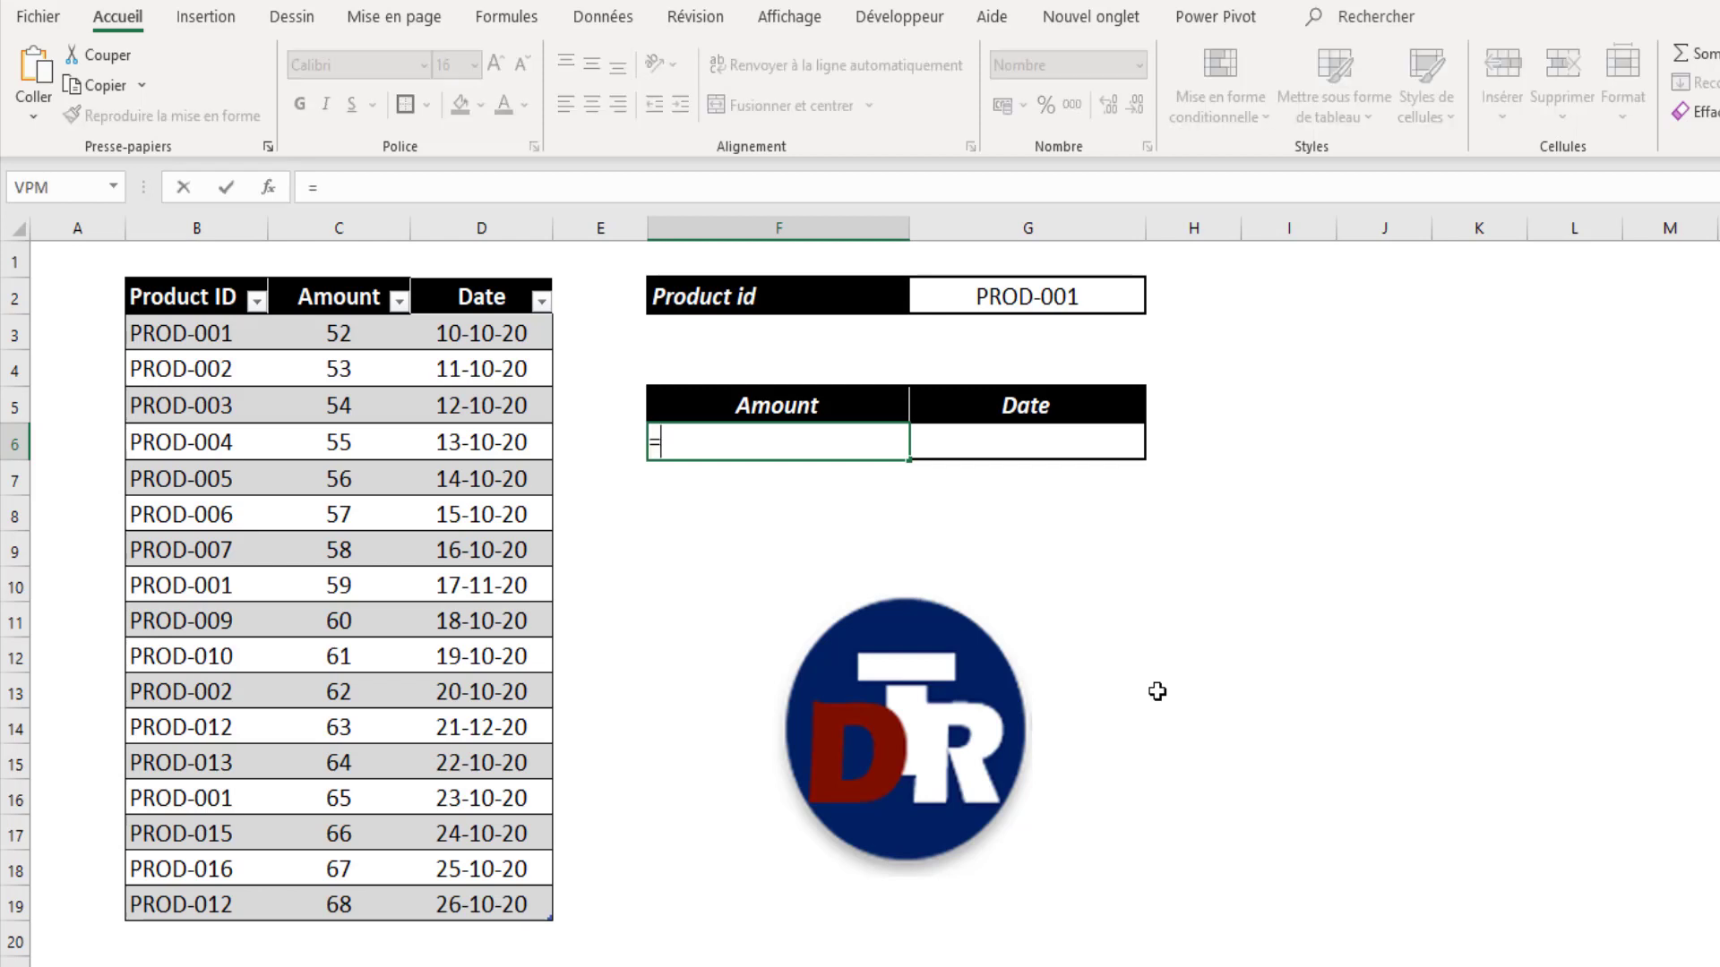
type("rech")
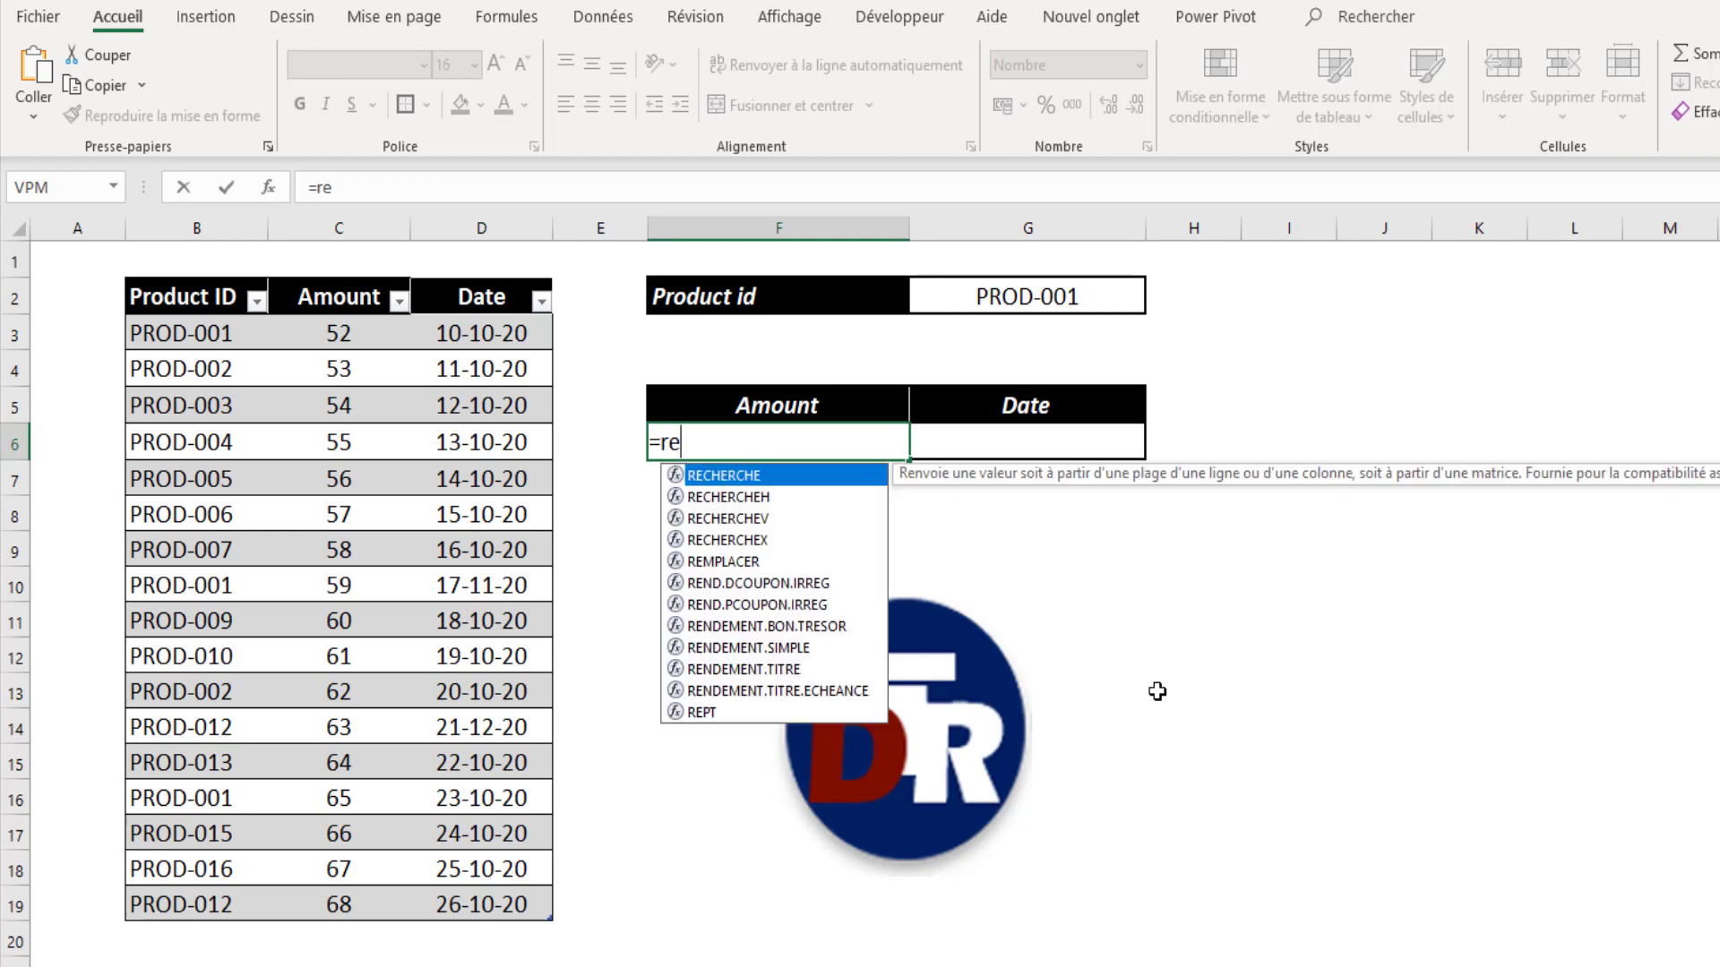
key("Down")
key("Down")
key("Down")
key("Tab")
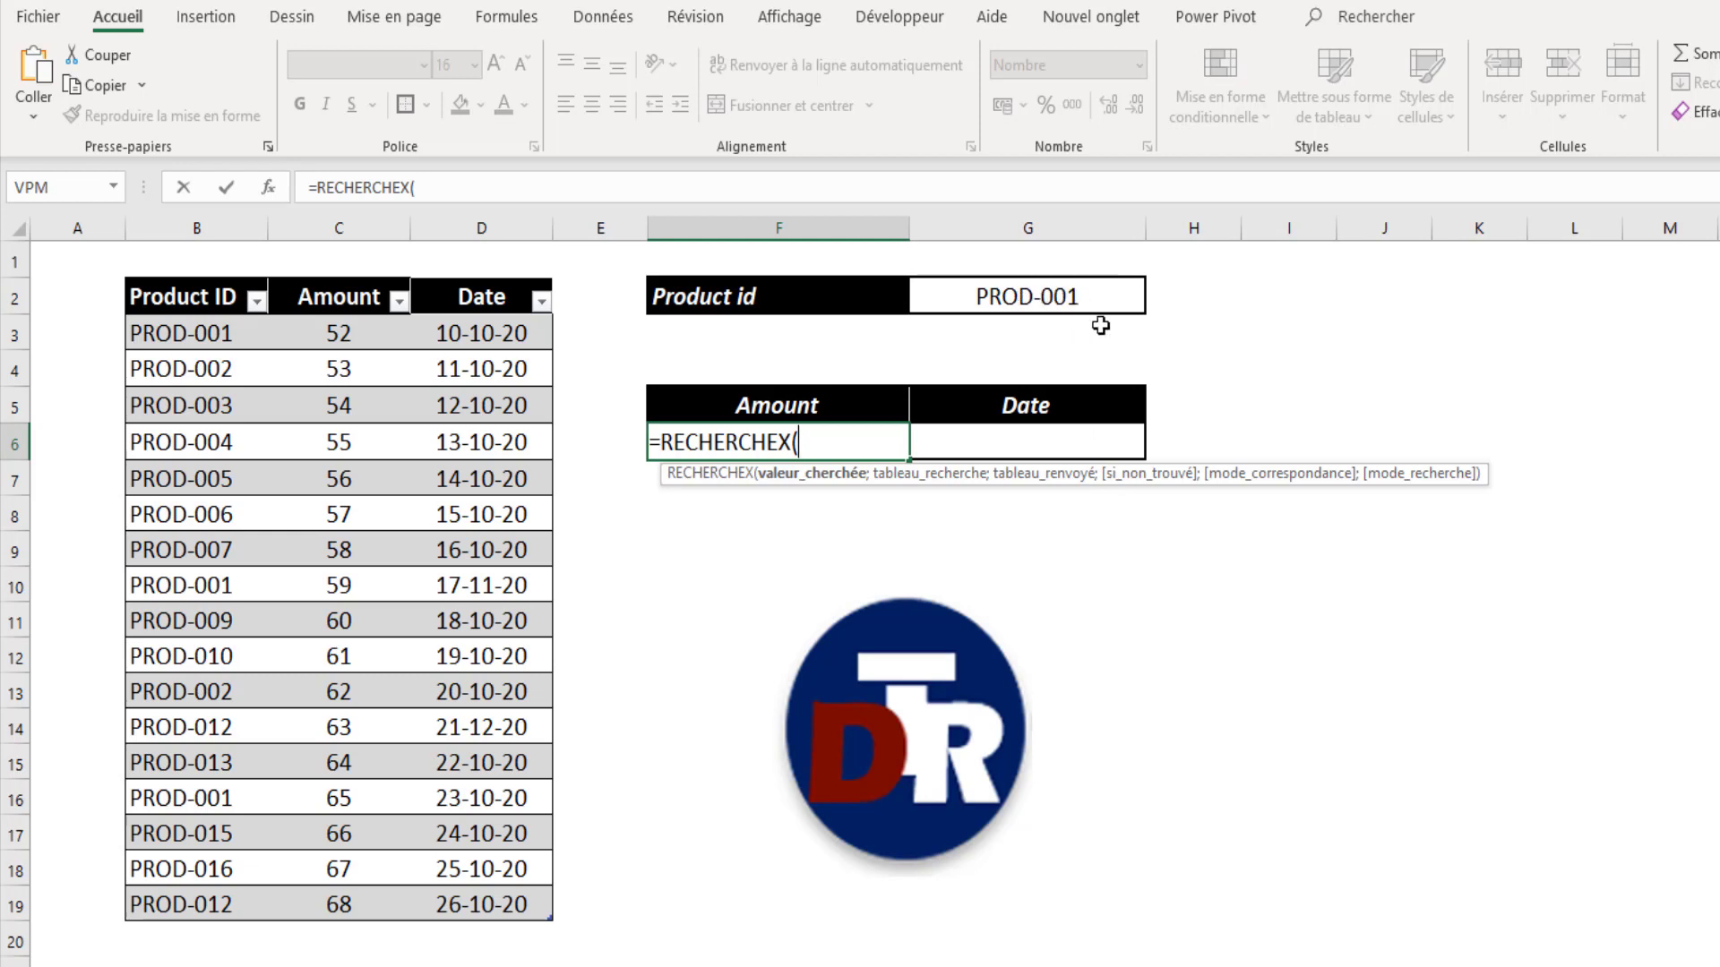
type("Max")
key("Tab")
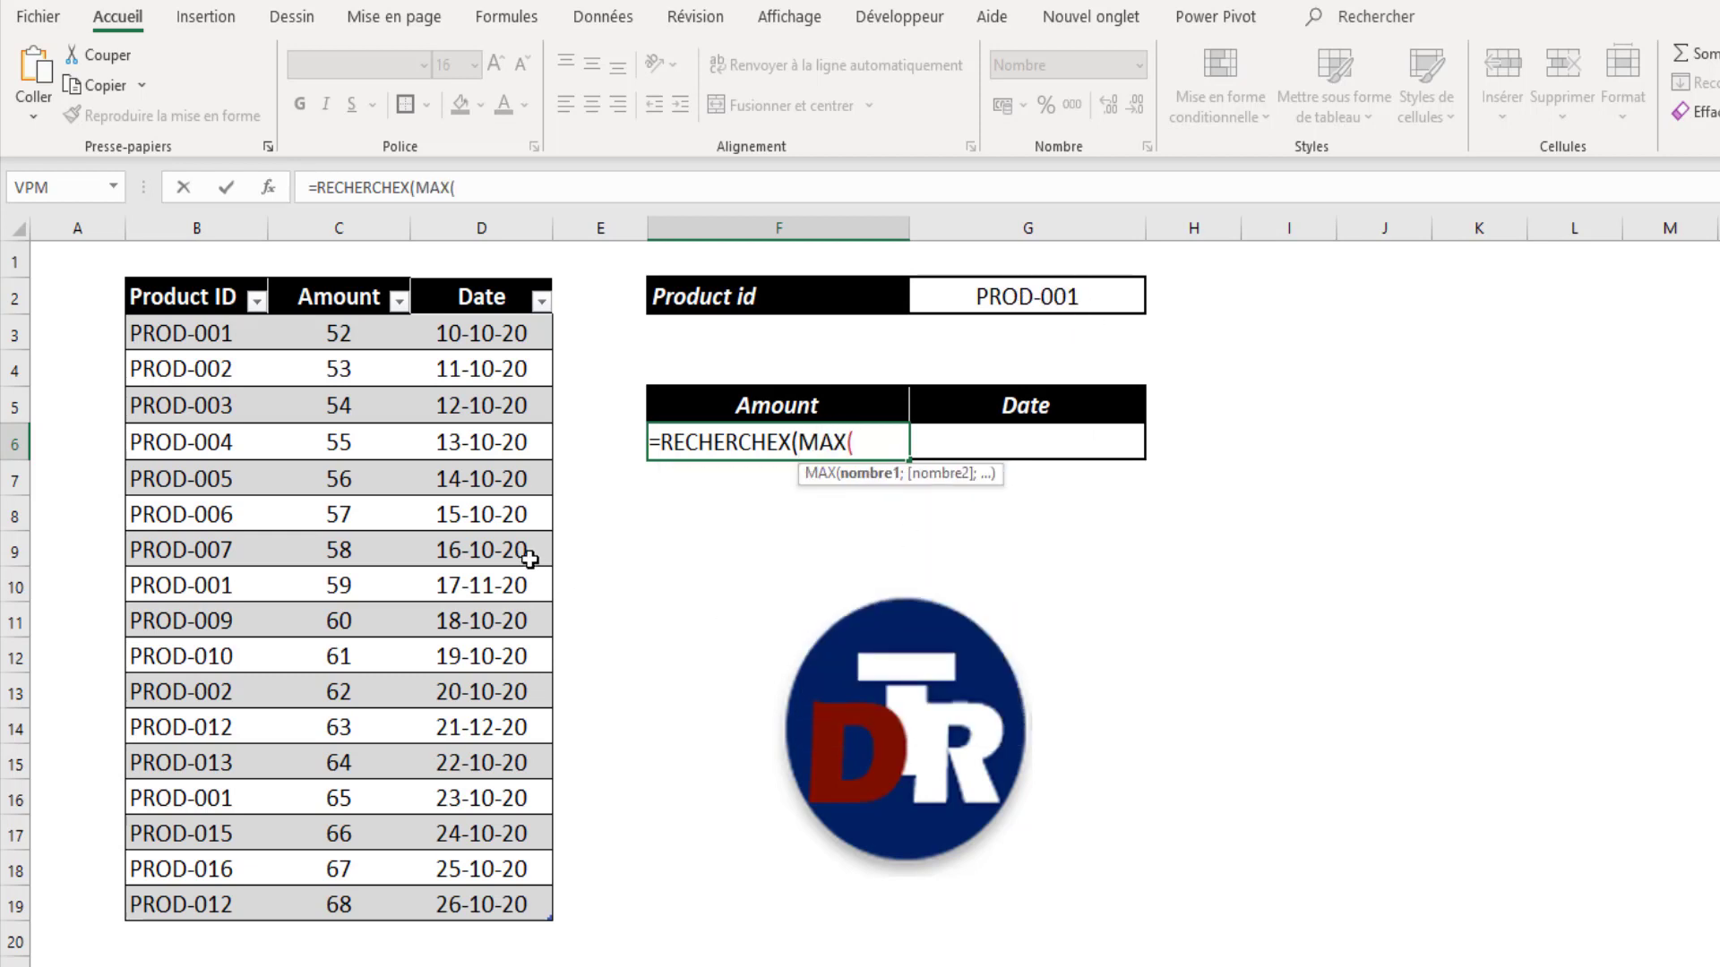
left_click_drag(511, 334, 477, 878)
type(")")
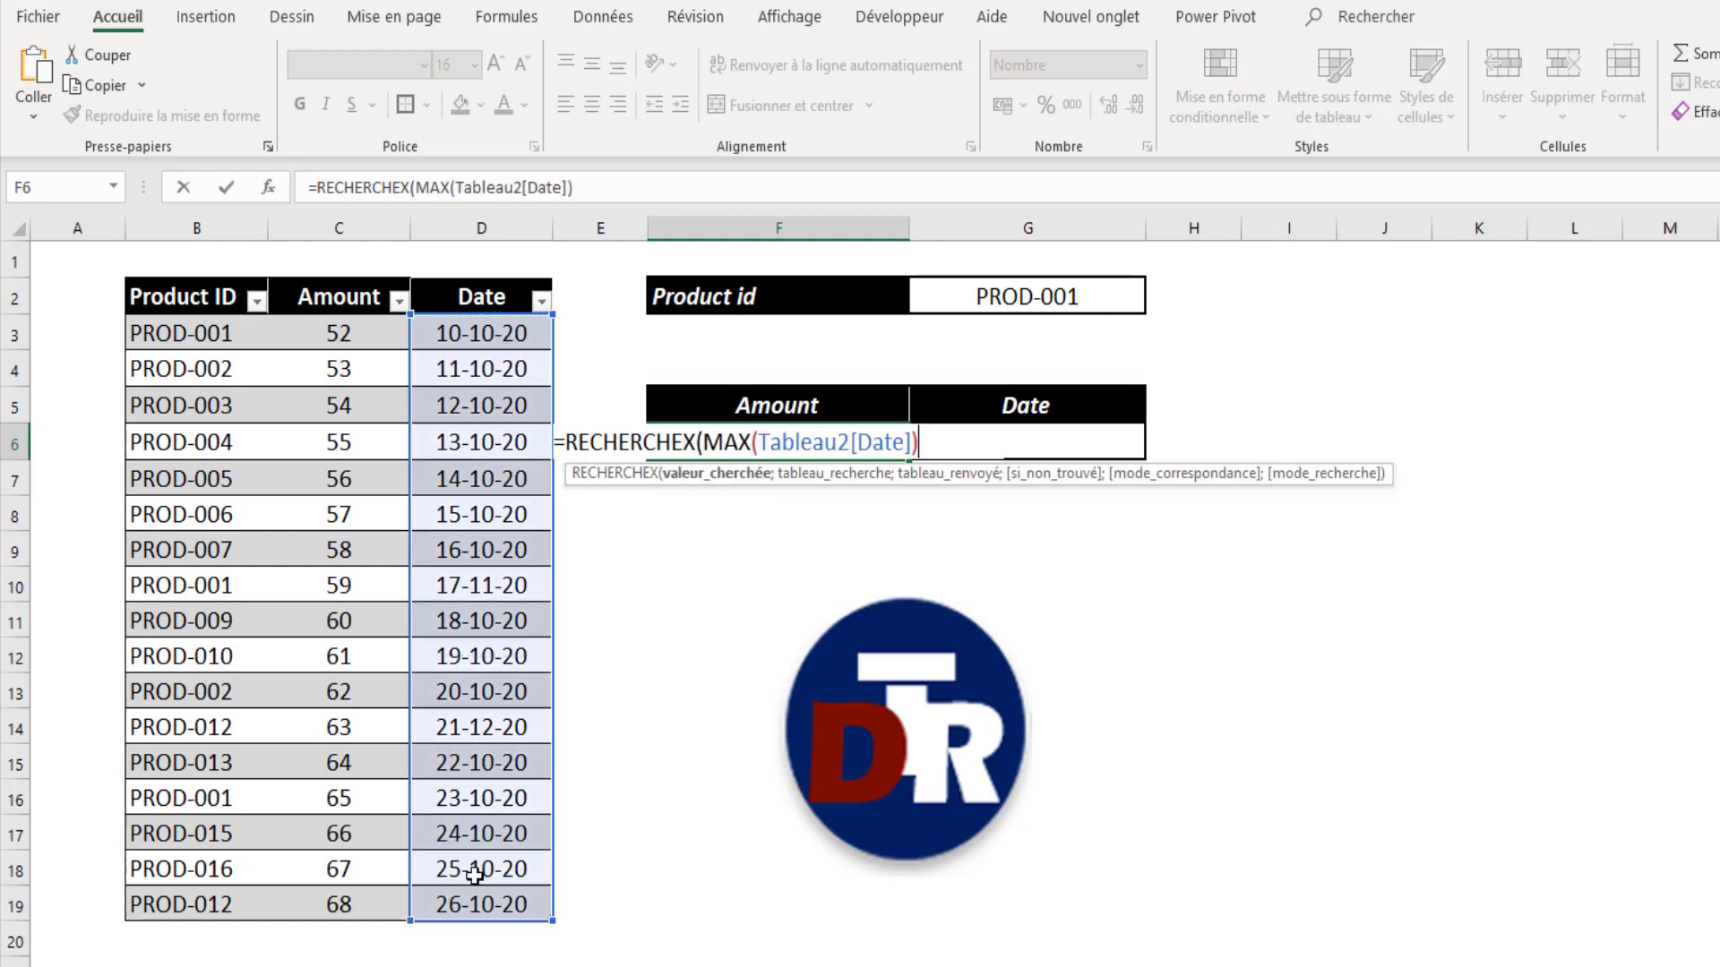
type(";")
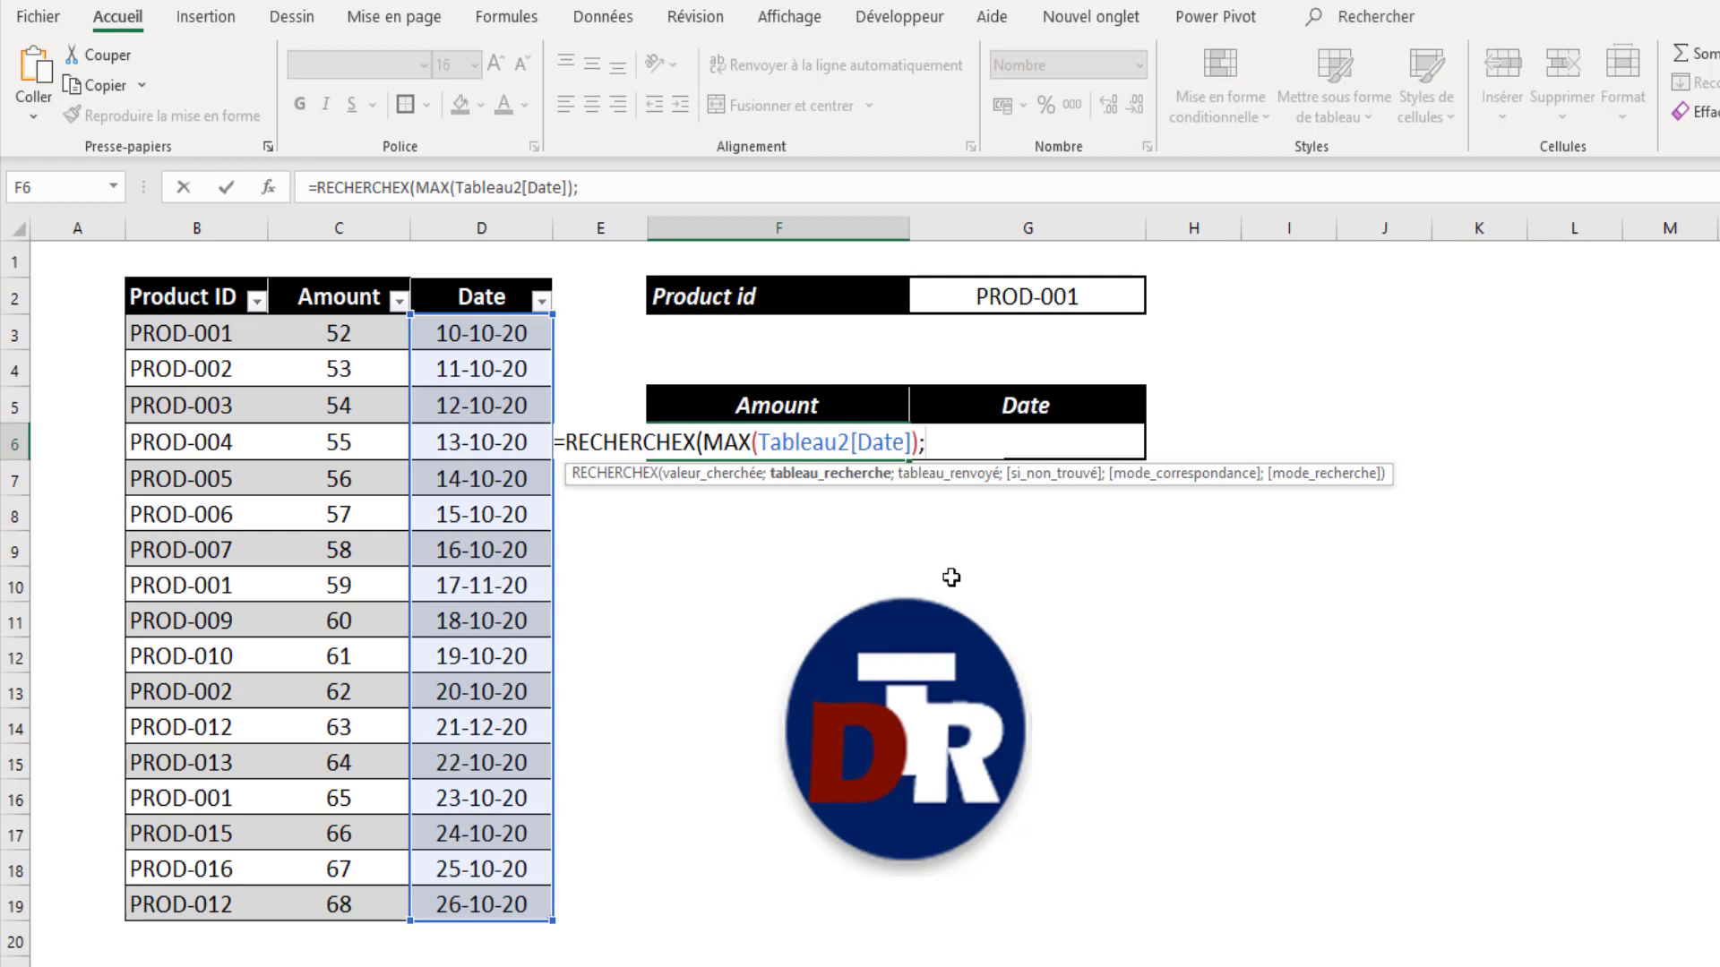
Step: Give F6's RECHERCHEX the search array (Tableau2[Product ID]=G2)*Tableau2[Date]
type("(")
left_click_drag(170, 348, 178, 875)
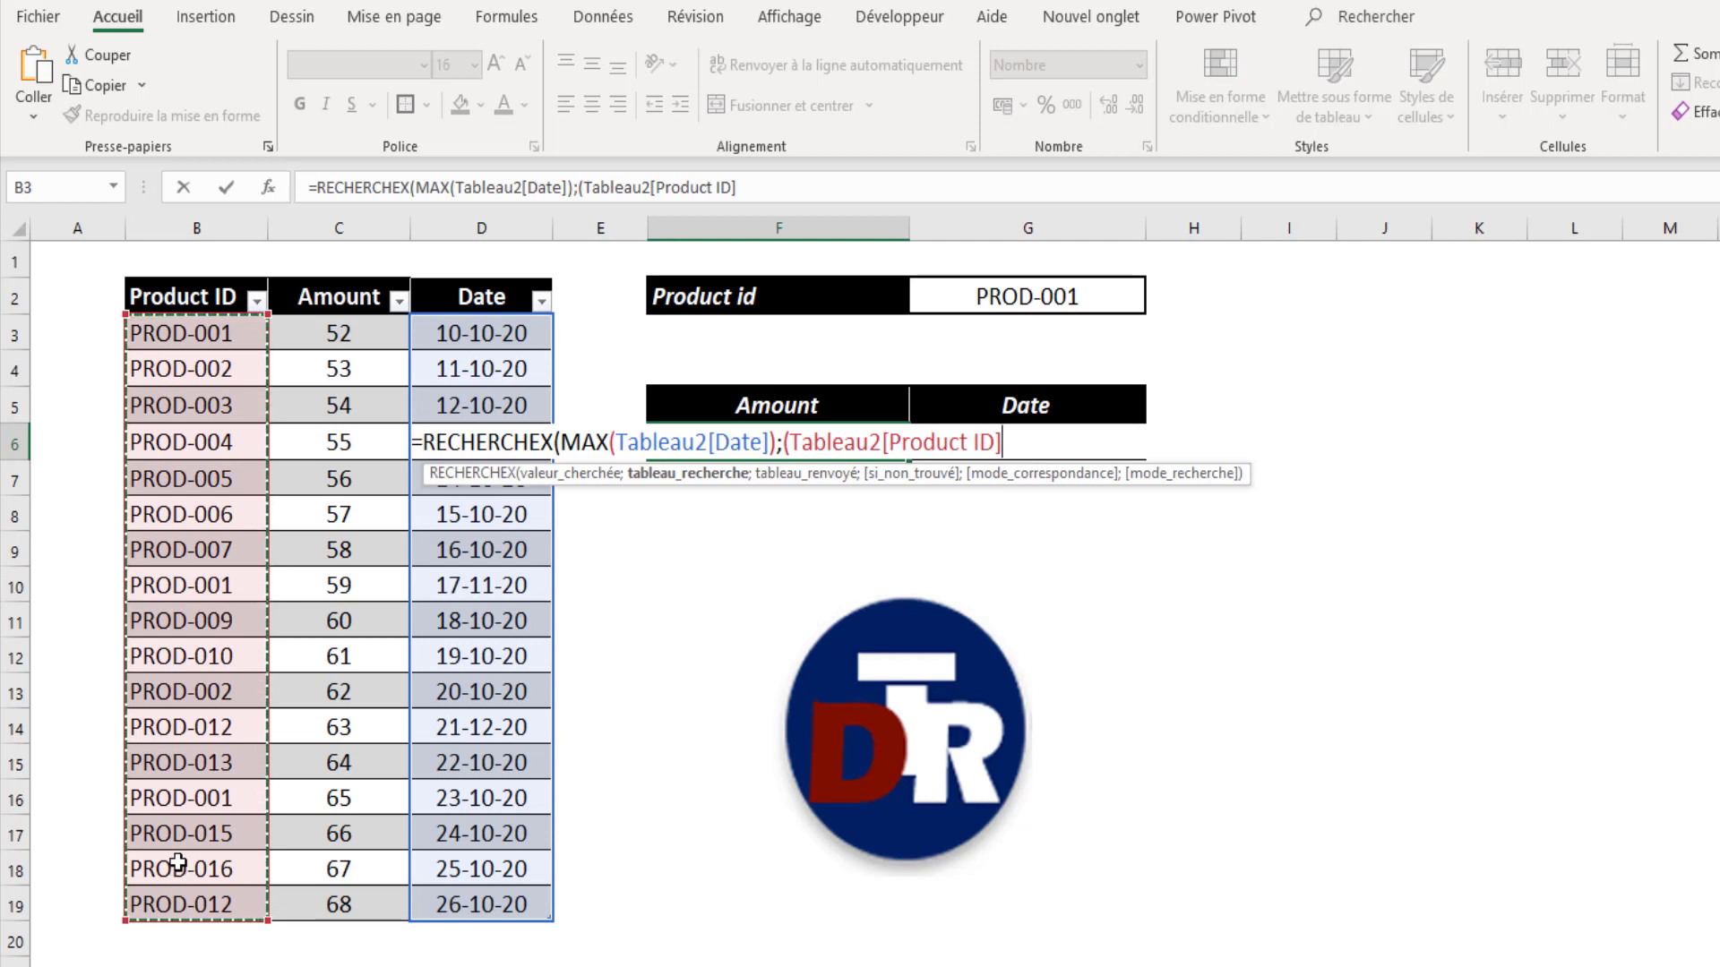
type("=")
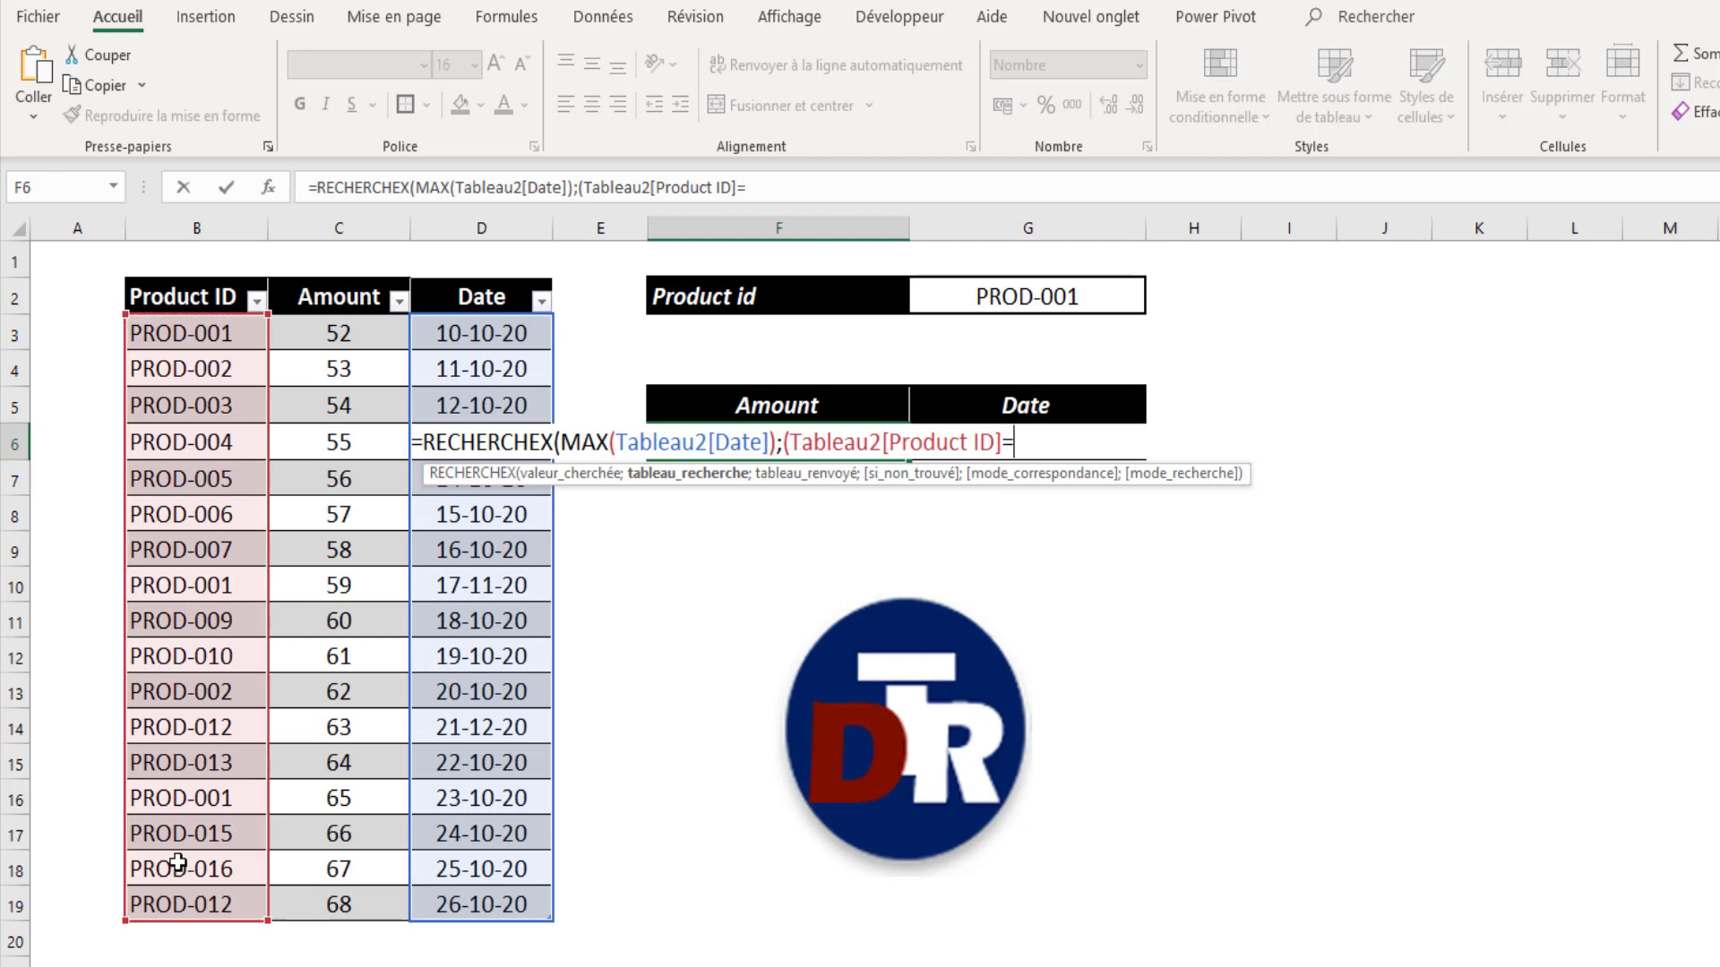
left_click(1035, 303)
type(")*")
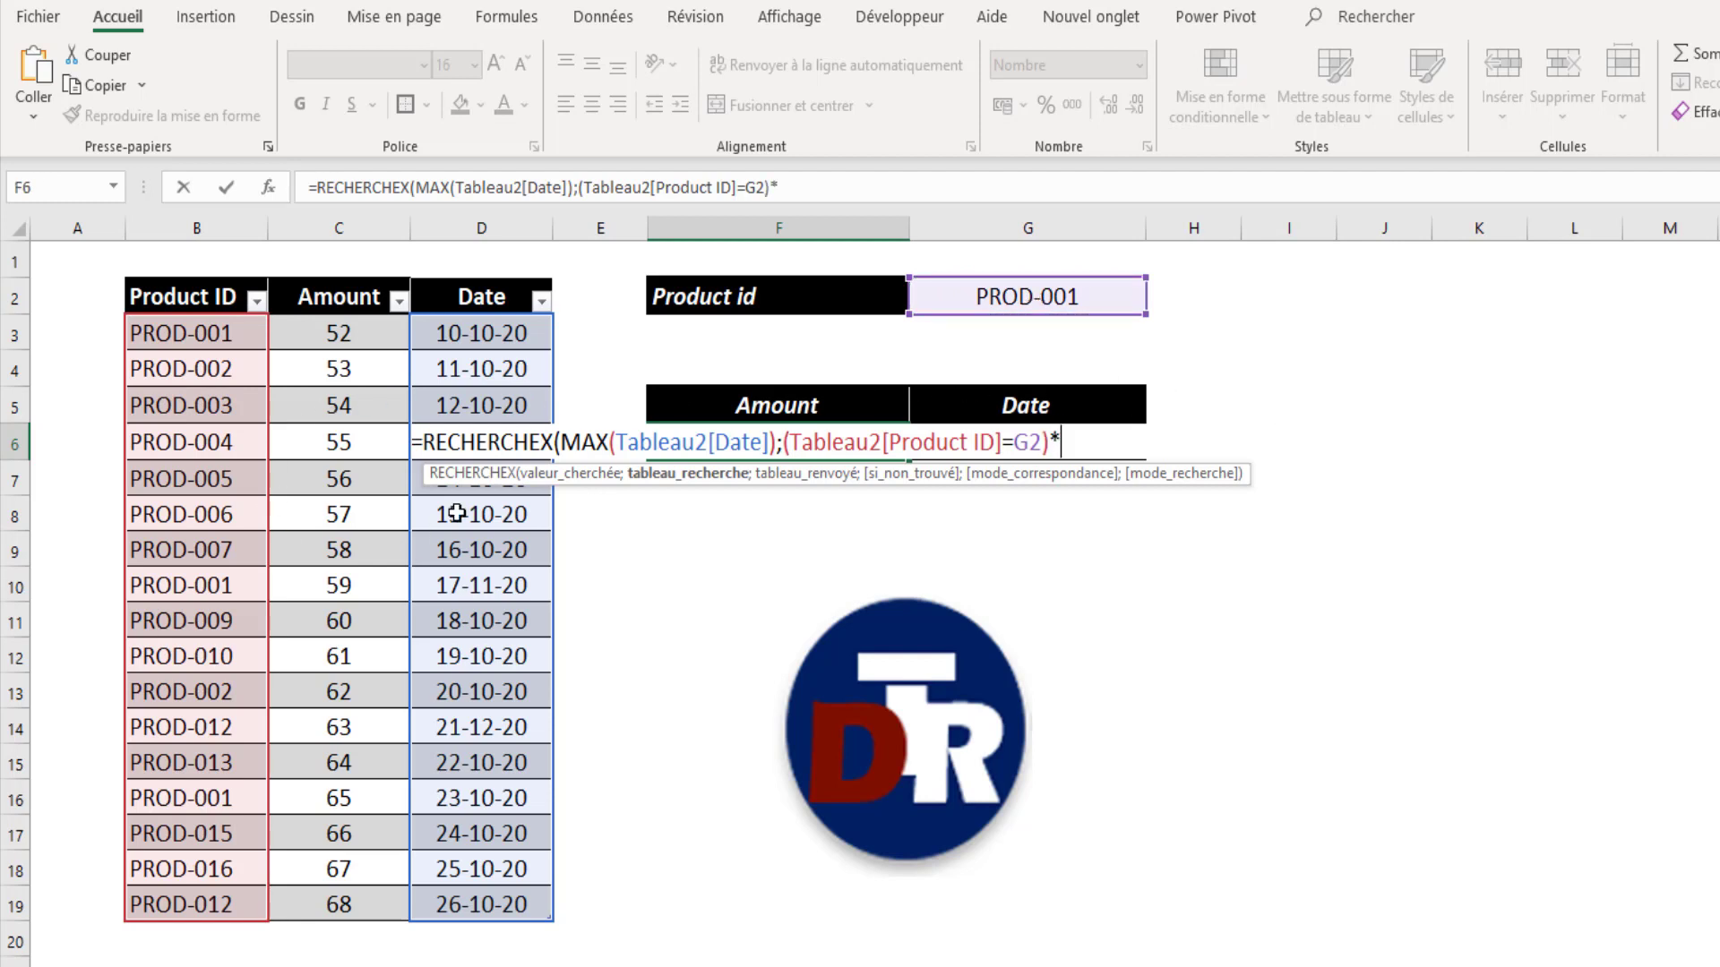
left_click_drag(507, 338, 464, 897)
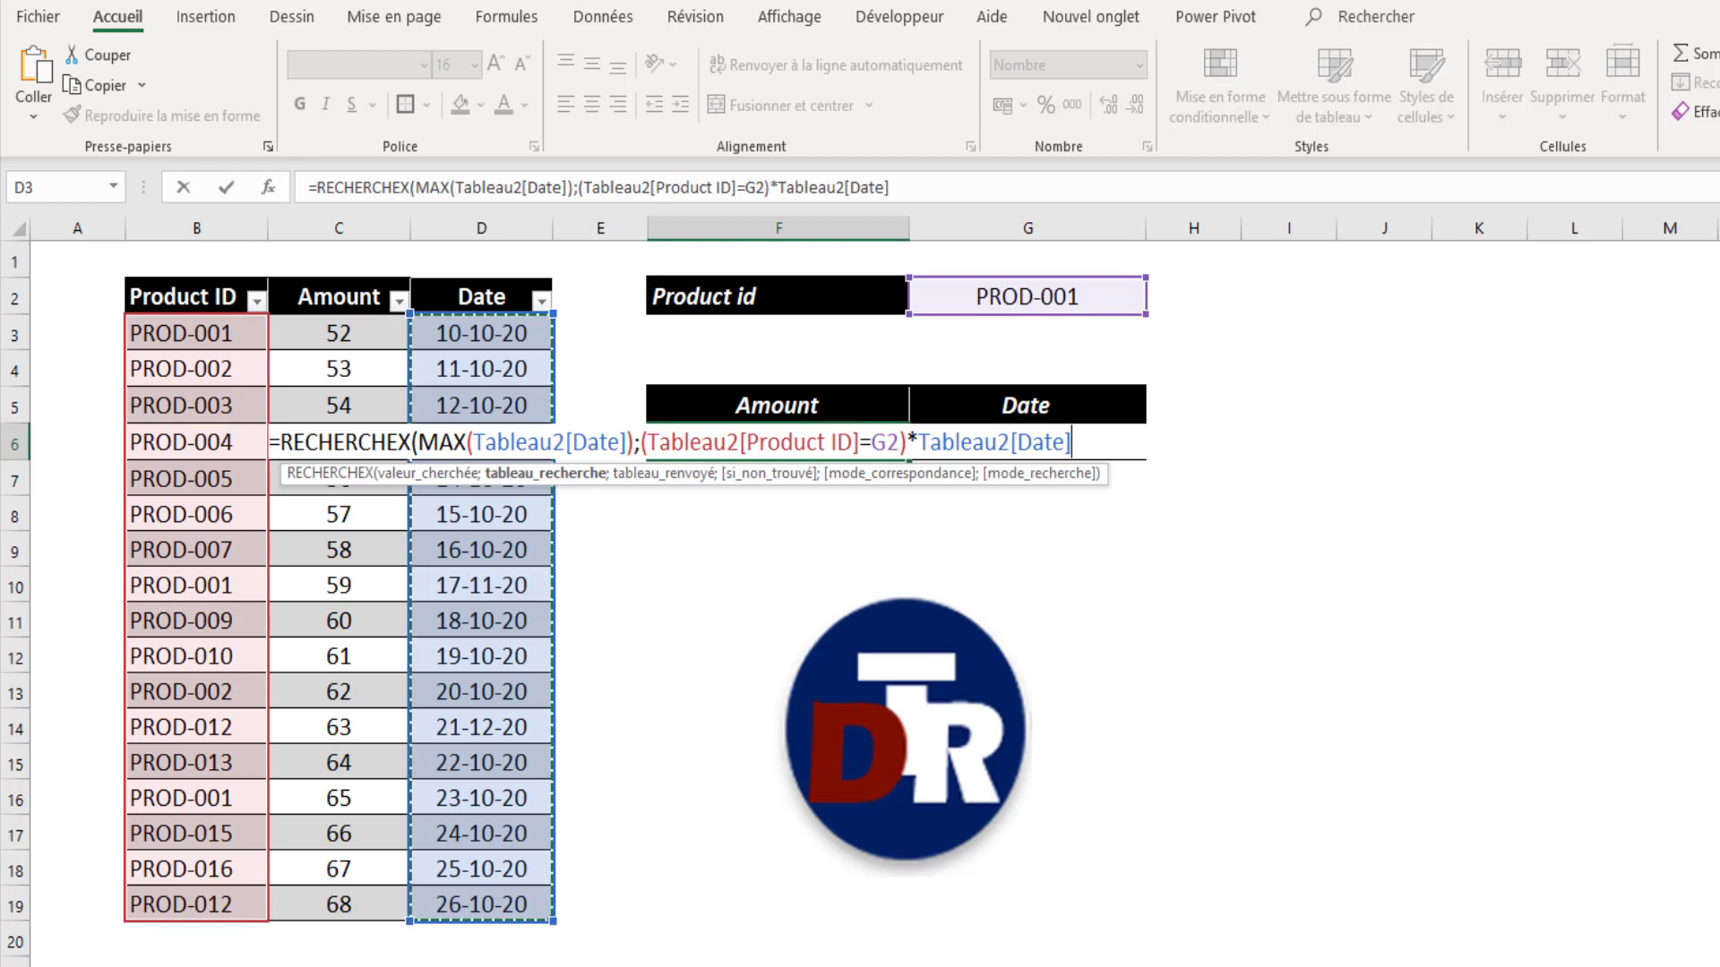
type(";")
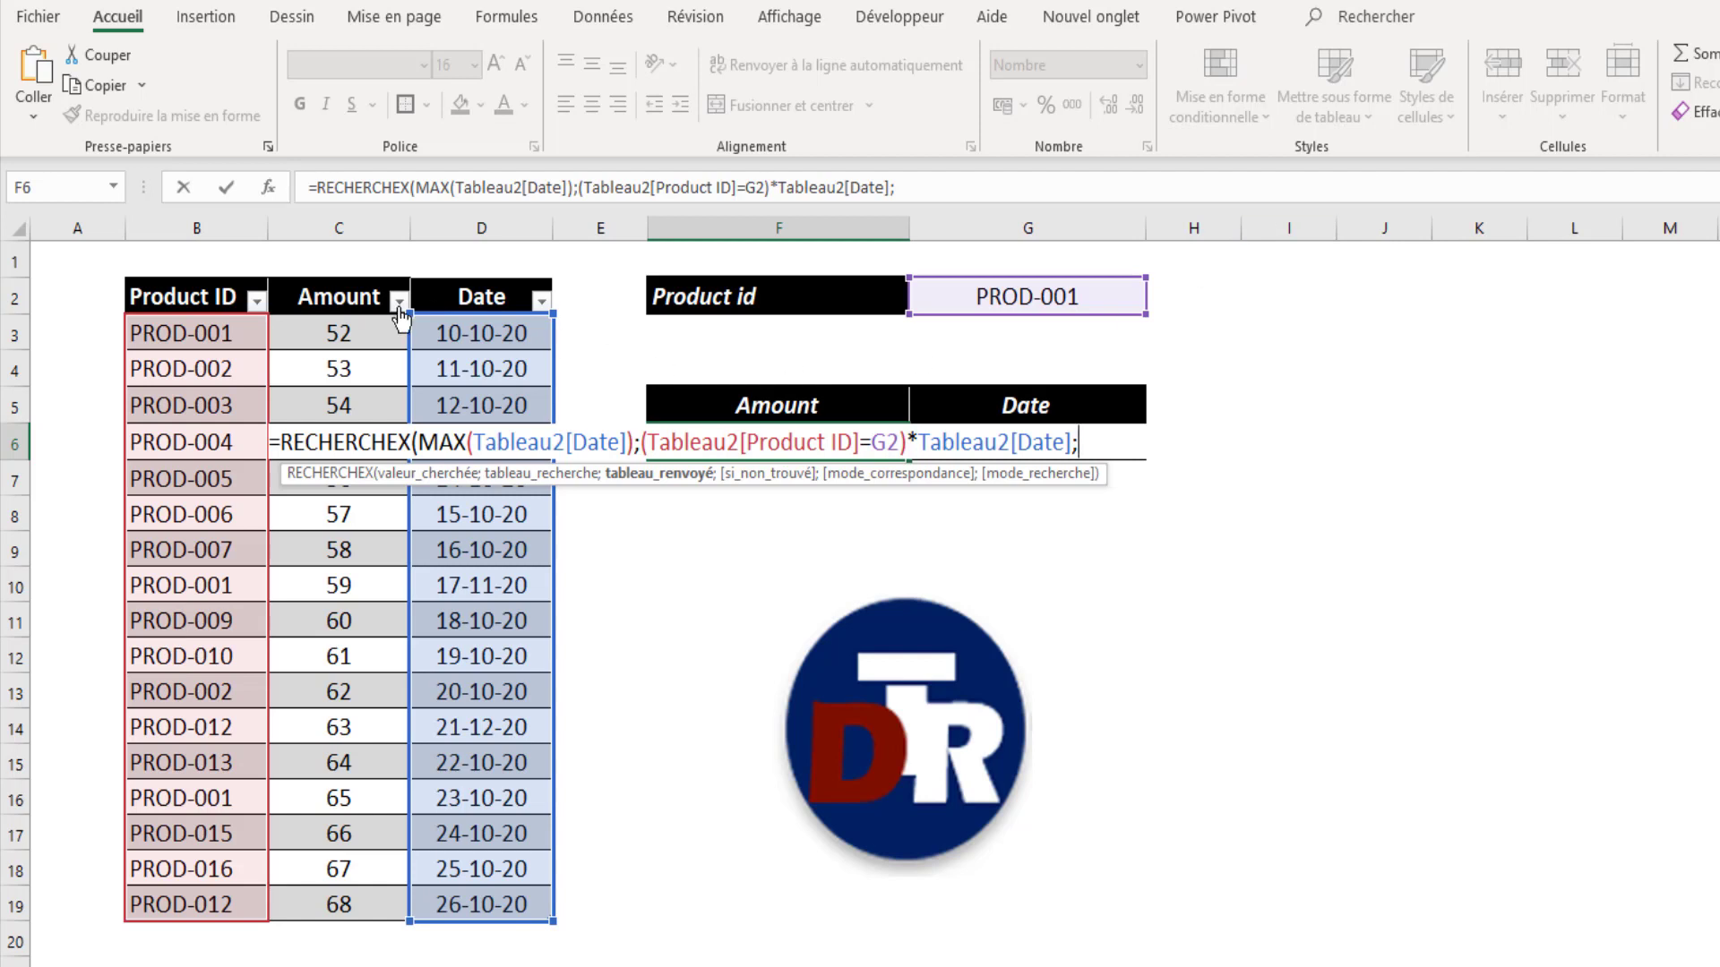
Step: Complete F6's RECHERCHEX with return array Tableau2[Amount], 0 if not found and match mode -1
left_click_drag(325, 336, 395, 891)
type(";0")
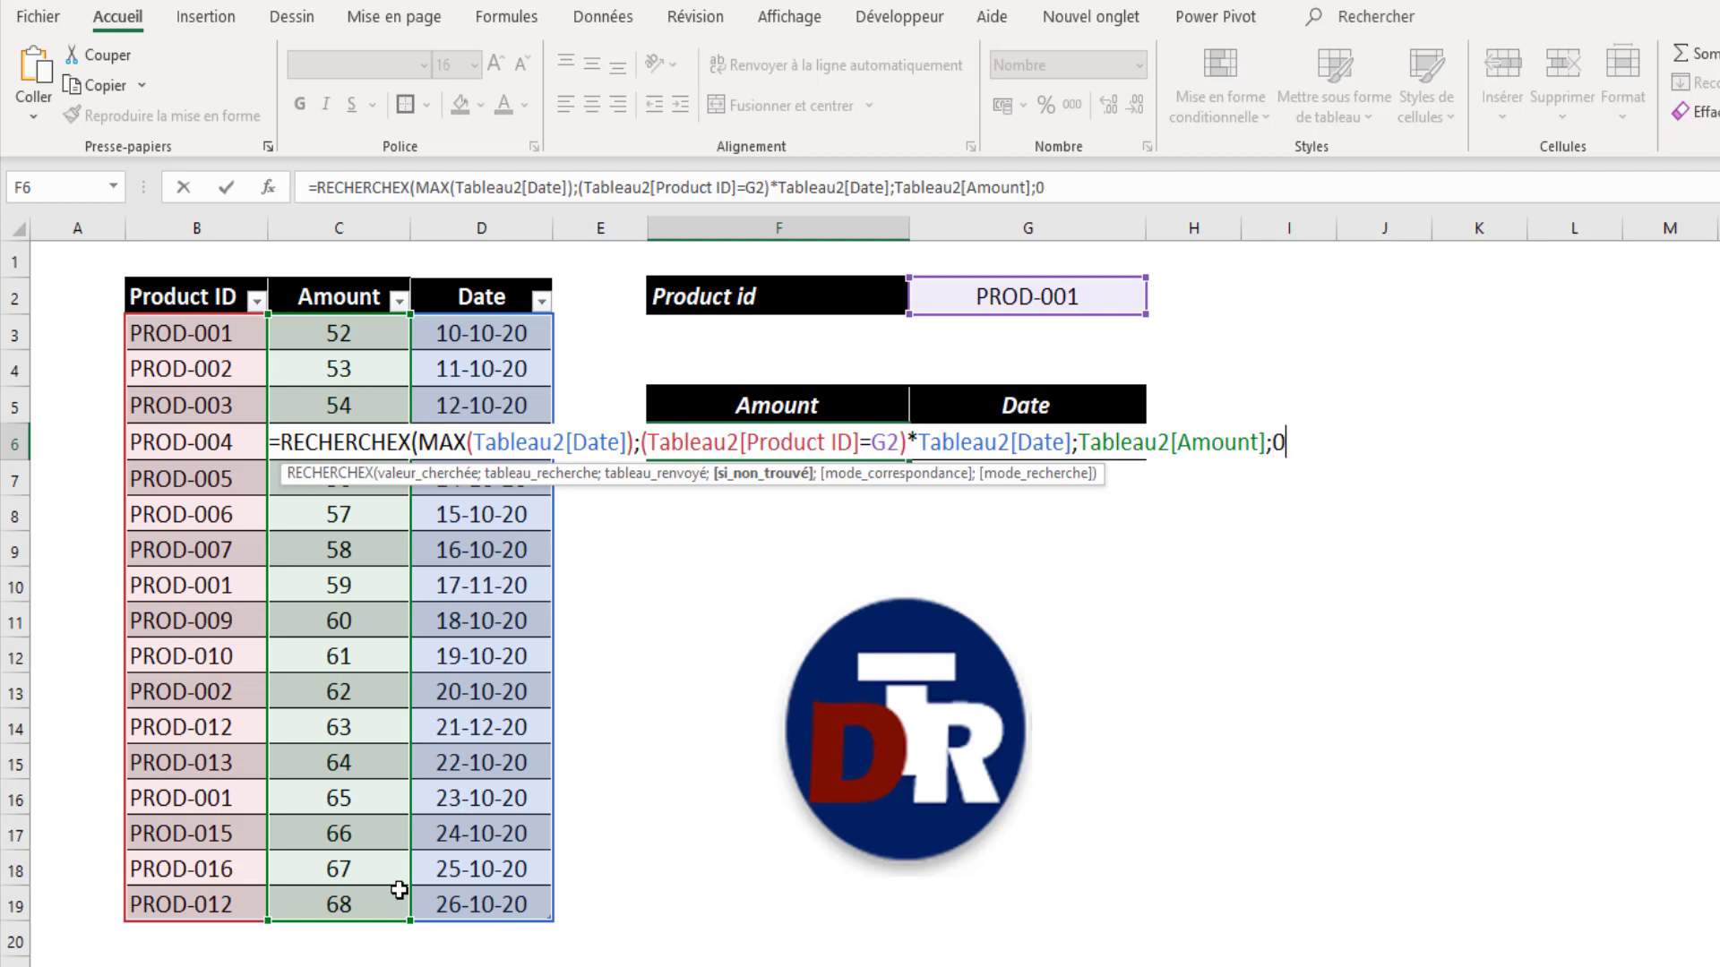
type(";")
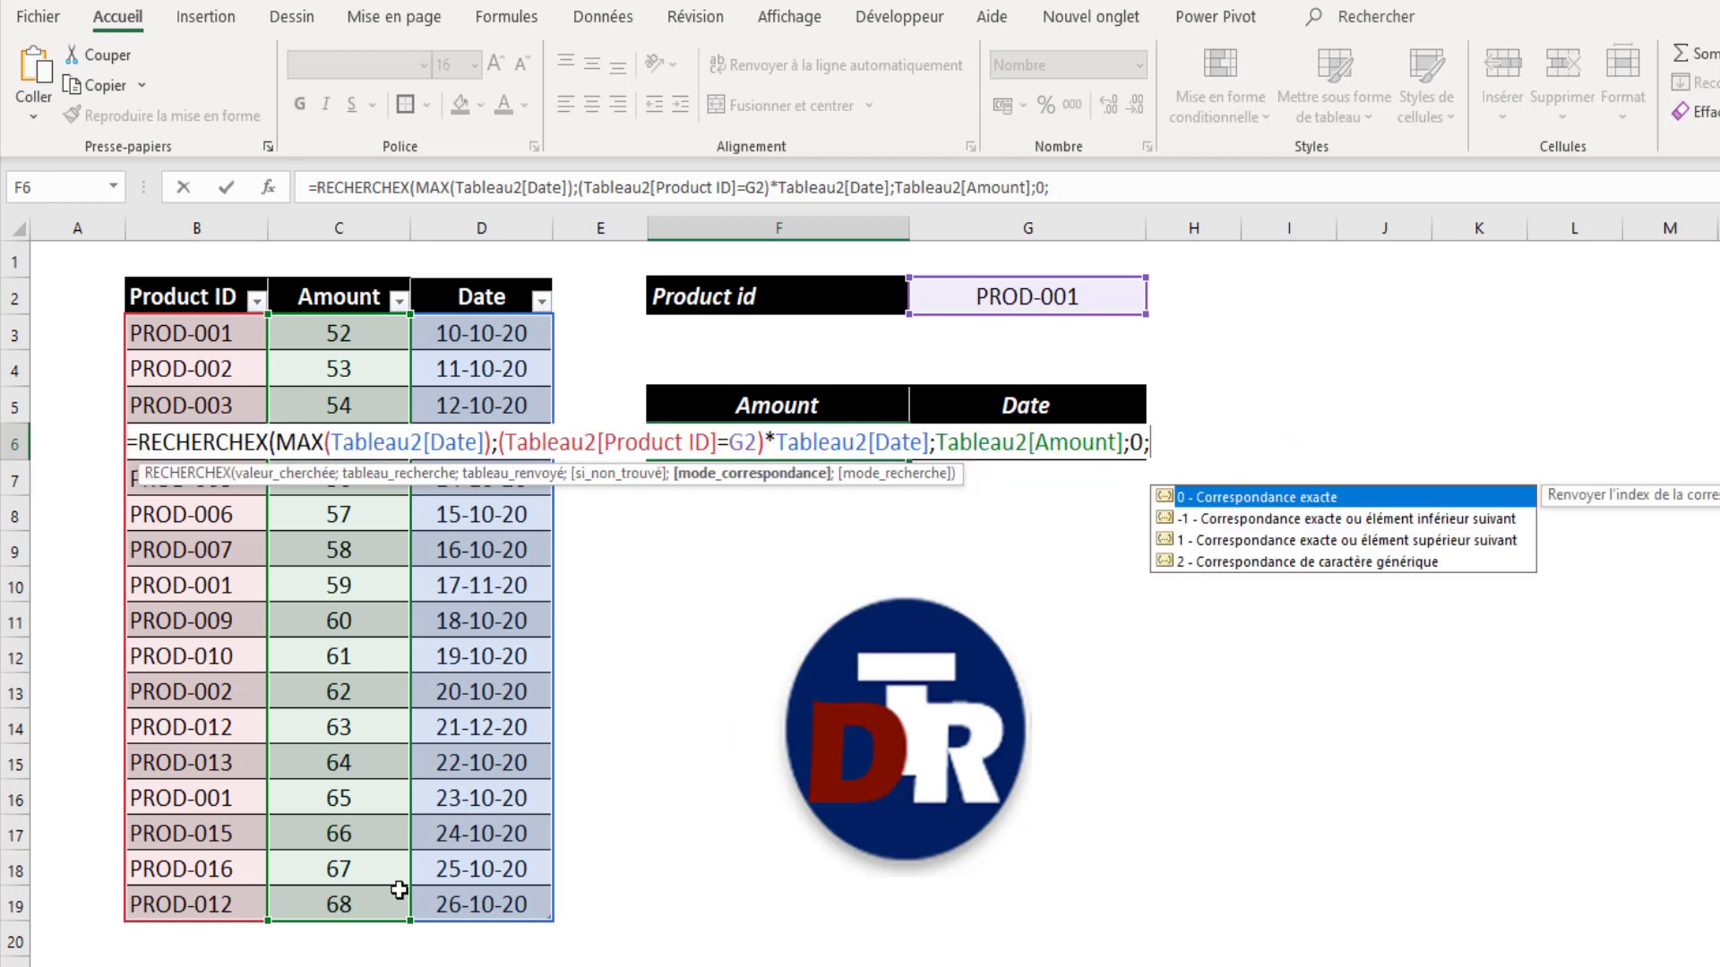
key("Down")
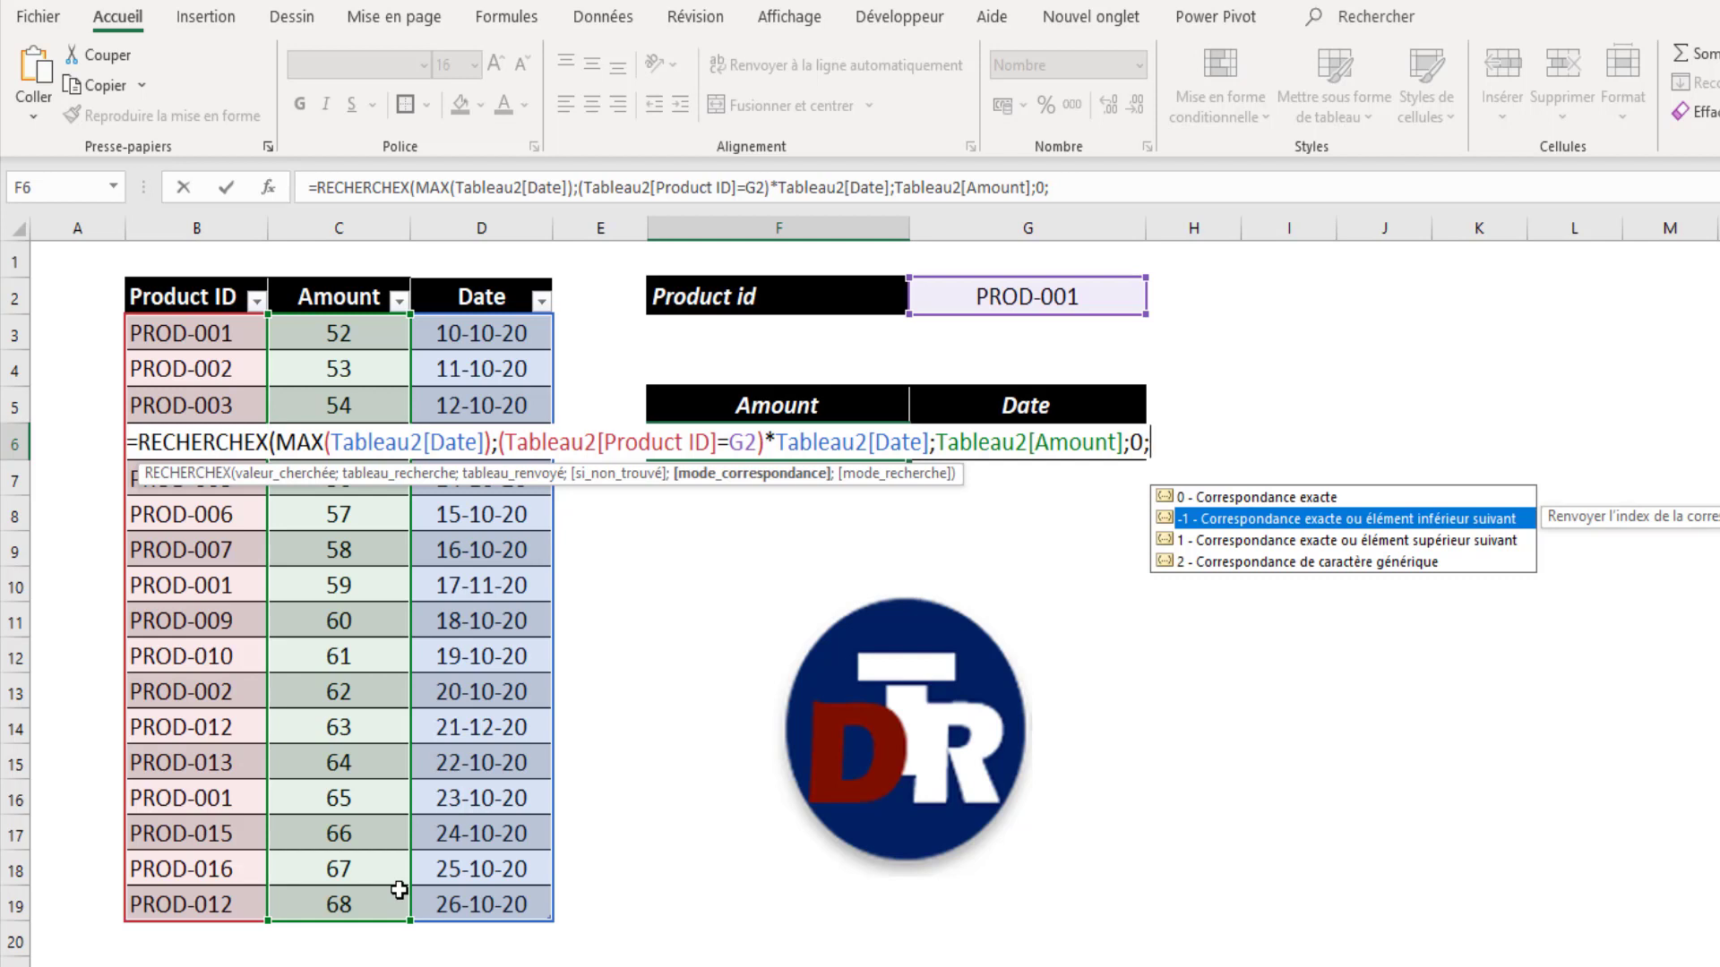
key("Tab")
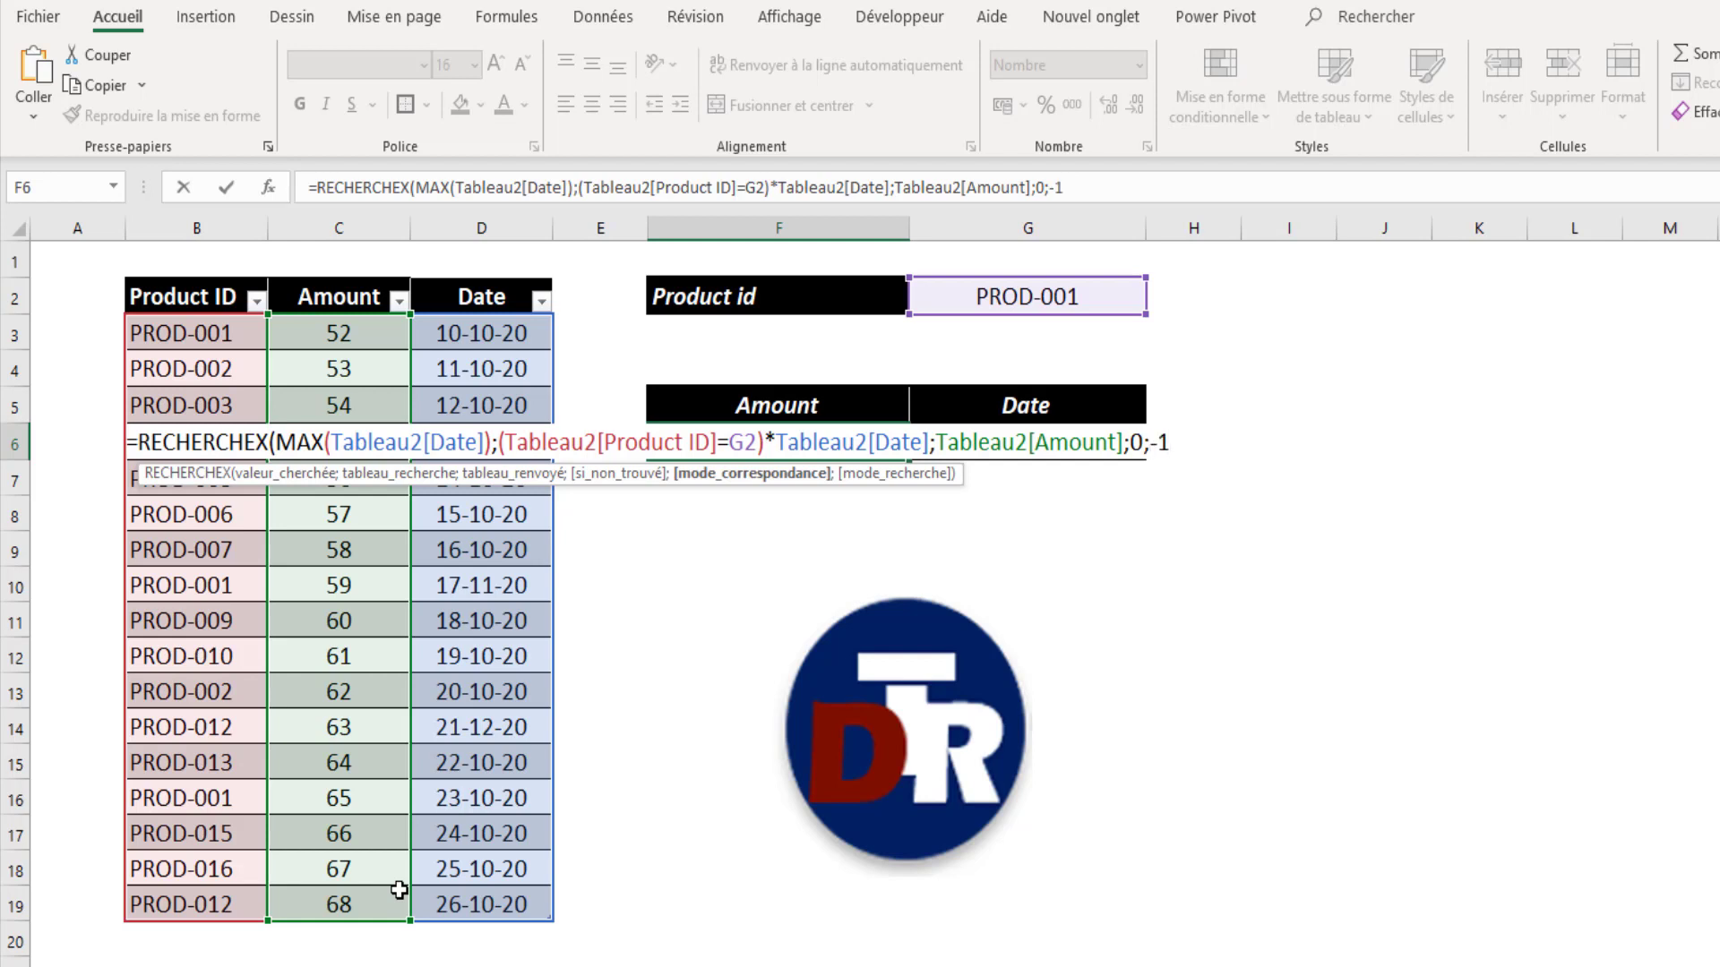
type(")")
key("Return")
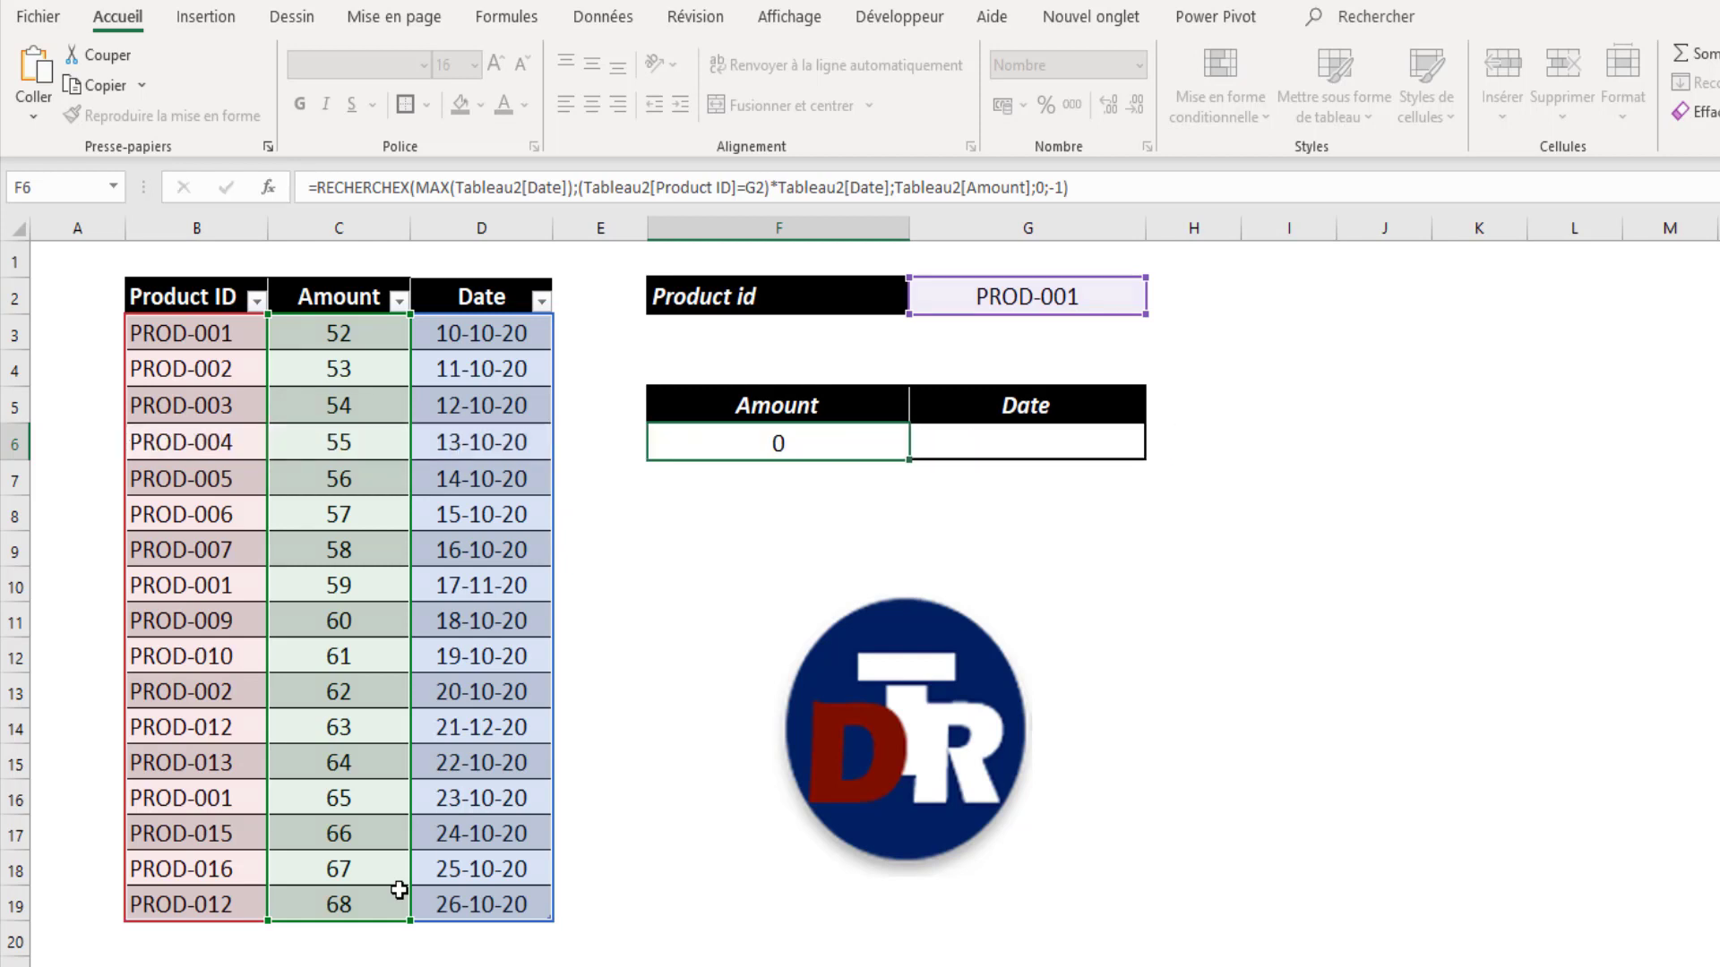
left_click(763, 447)
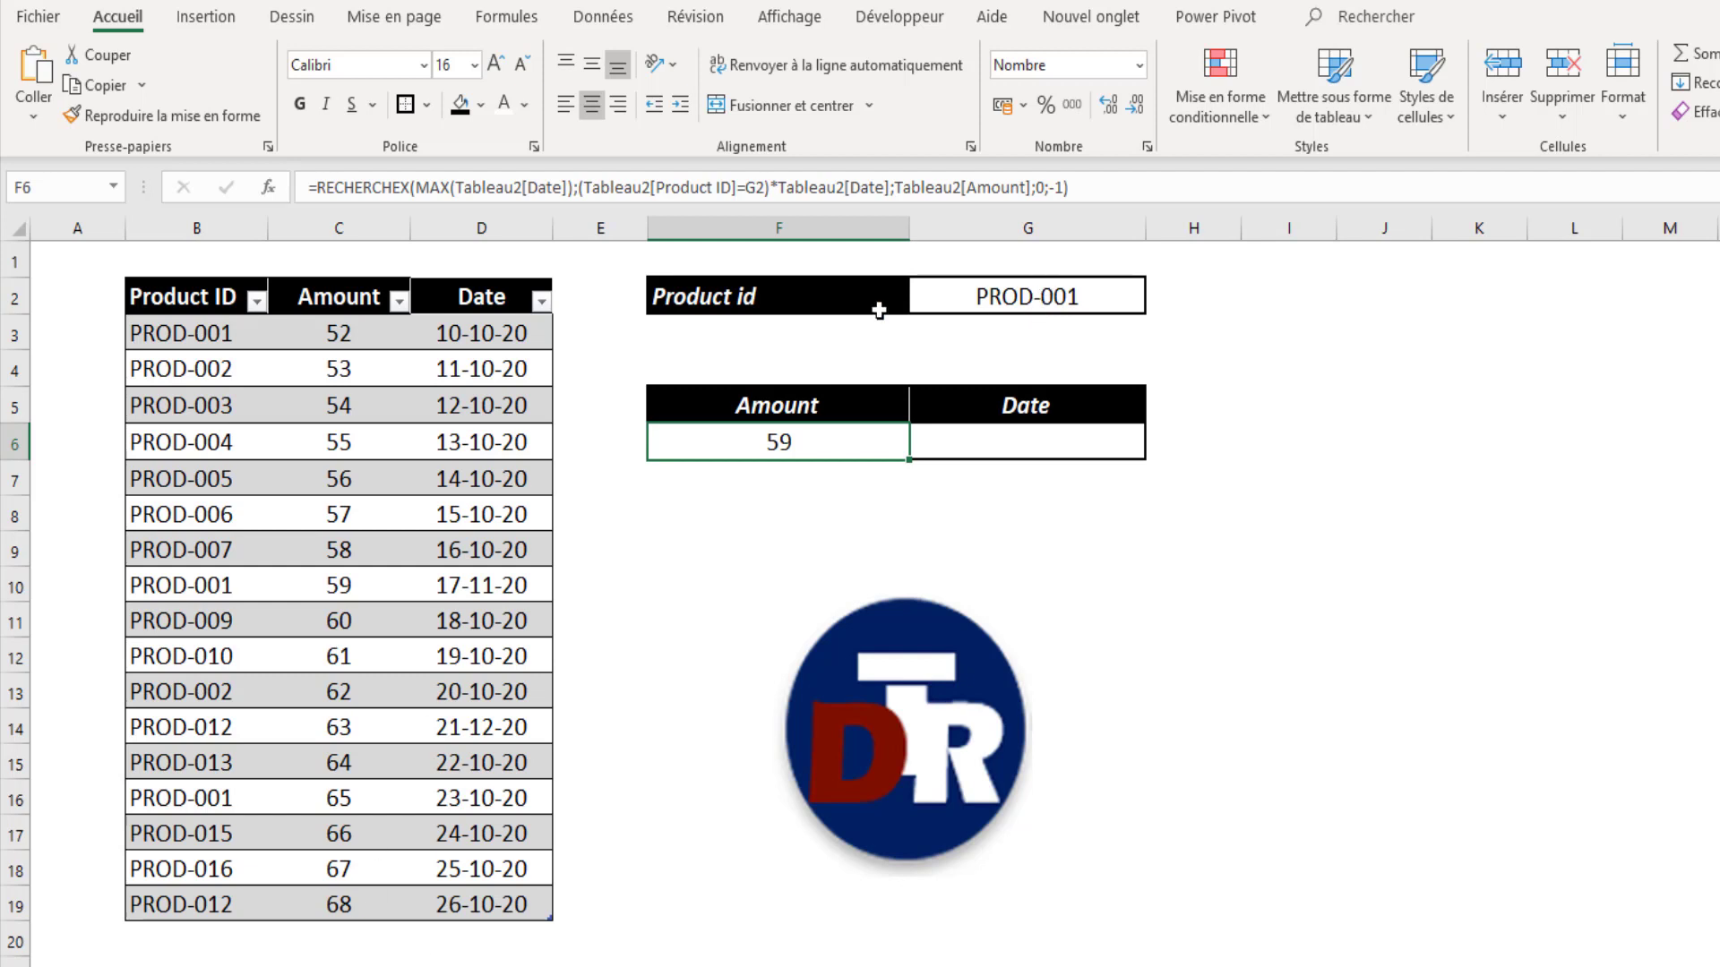
Step: Filter the table's Product ID column to show only PROD-001
left_click(256, 302)
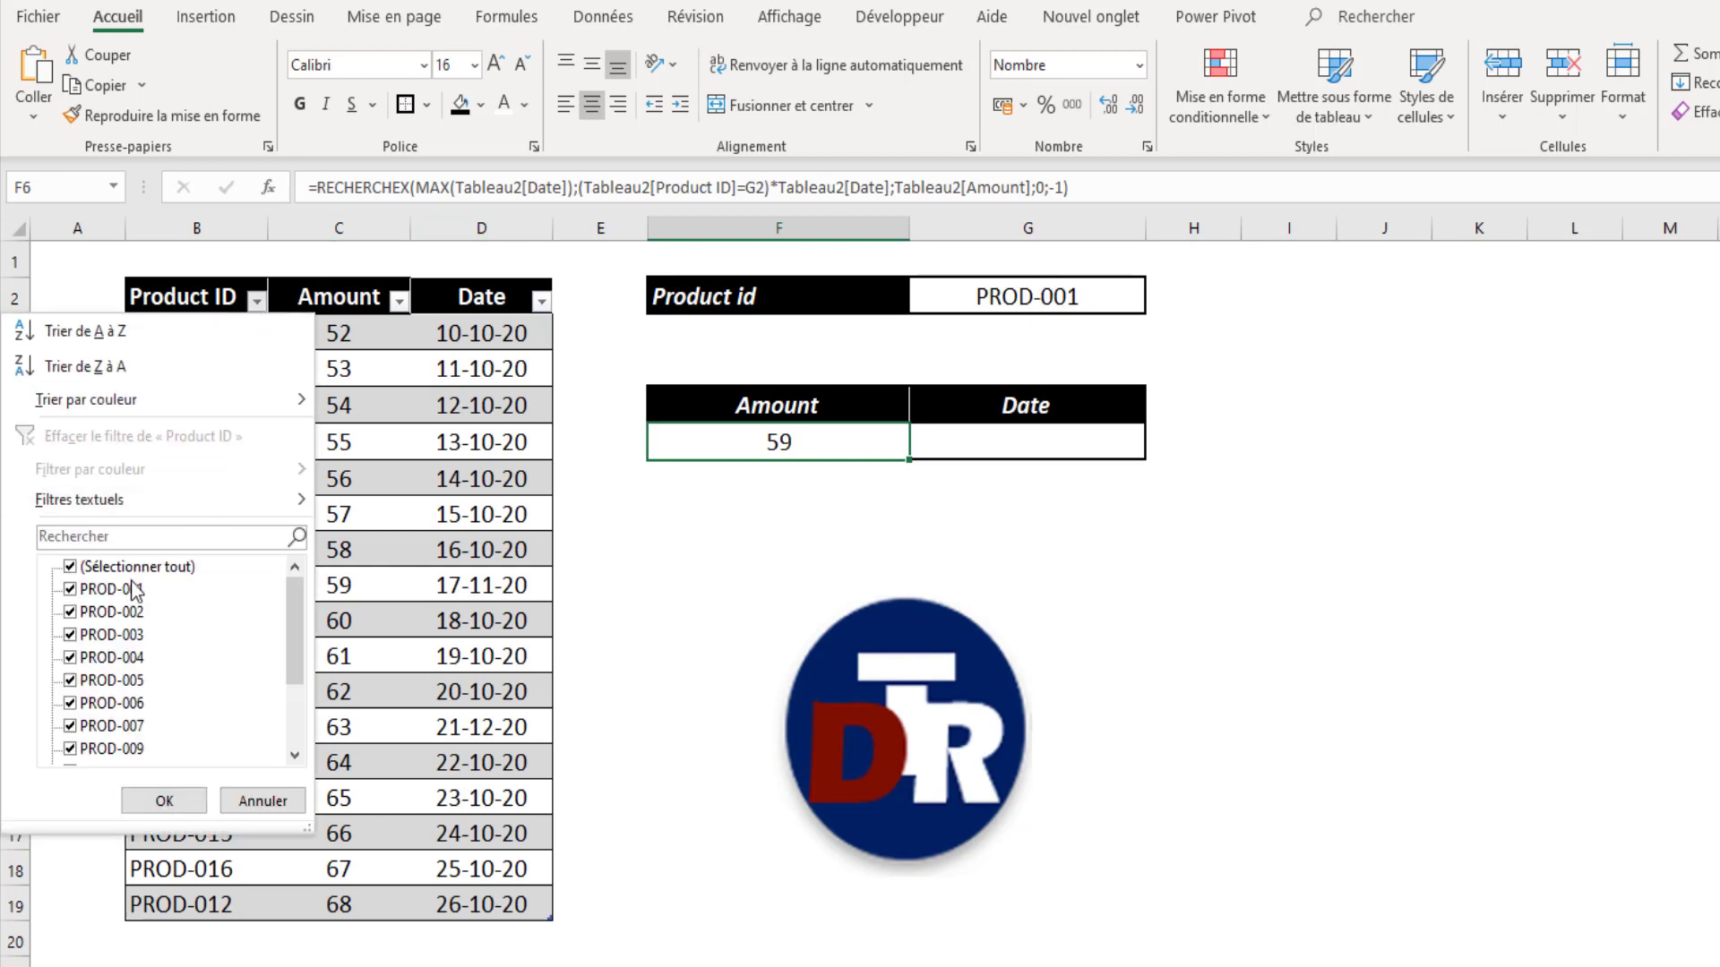
left_click(86, 591)
left_click(90, 568)
left_click(69, 589)
left_click(164, 800)
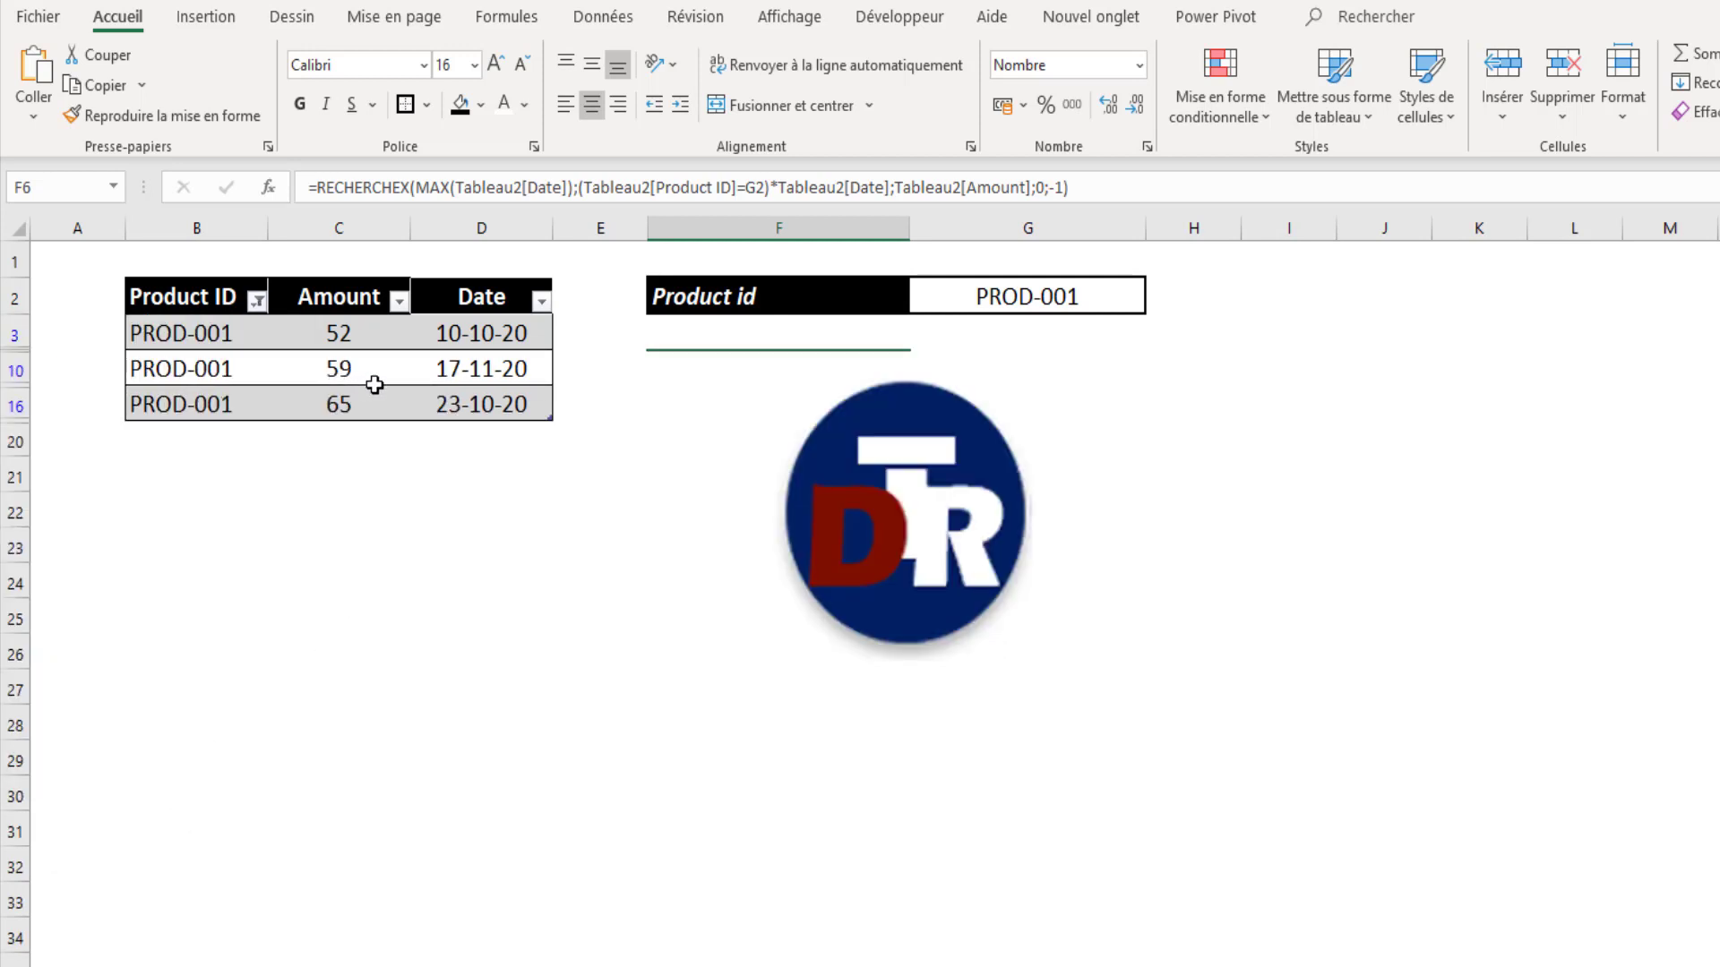
Step: Clear the Product ID filter so the table lists all its products
left_click(465, 386)
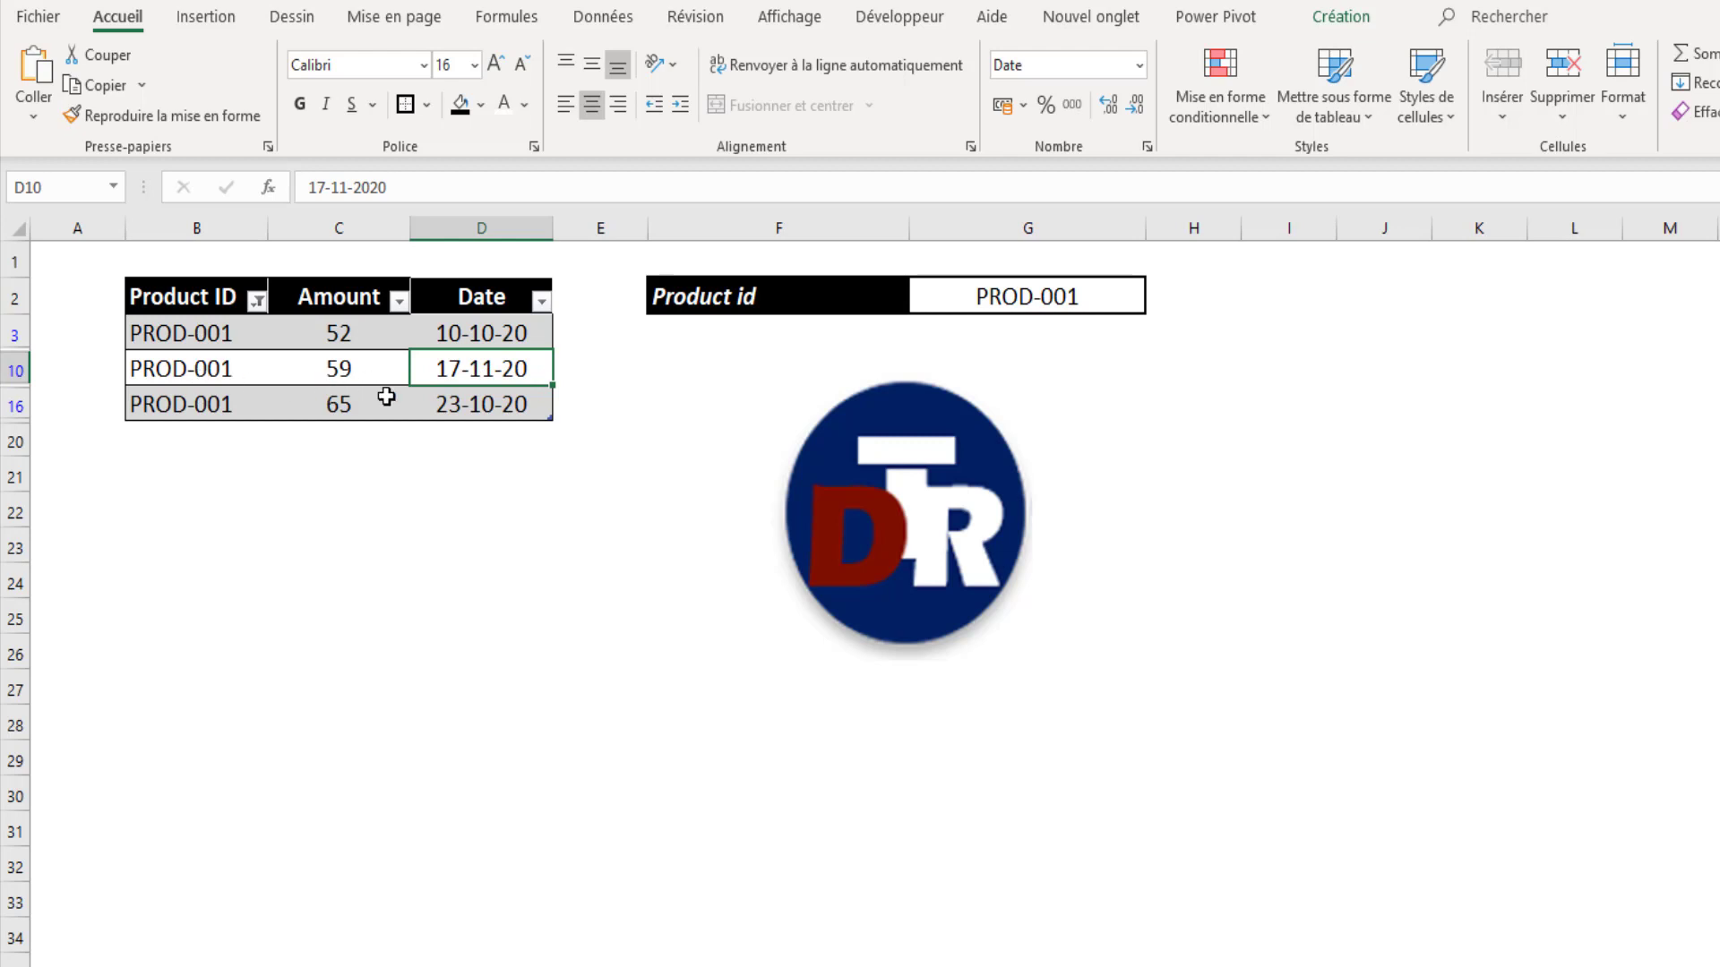
left_click(257, 301)
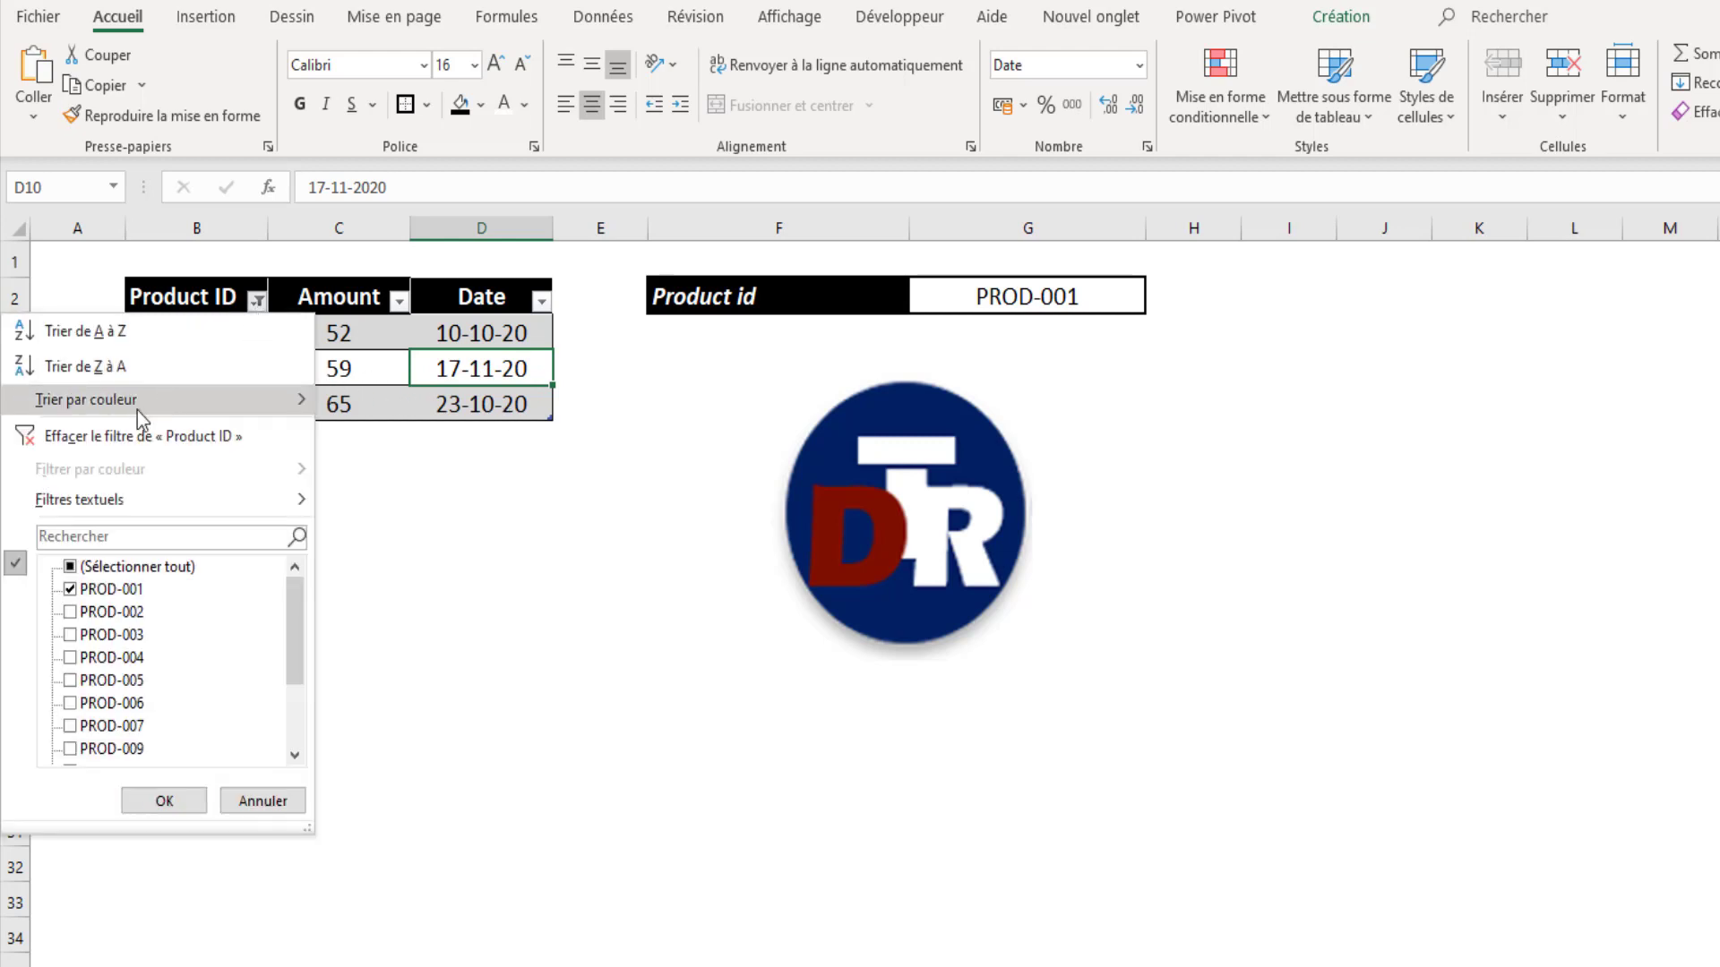
key("Escape")
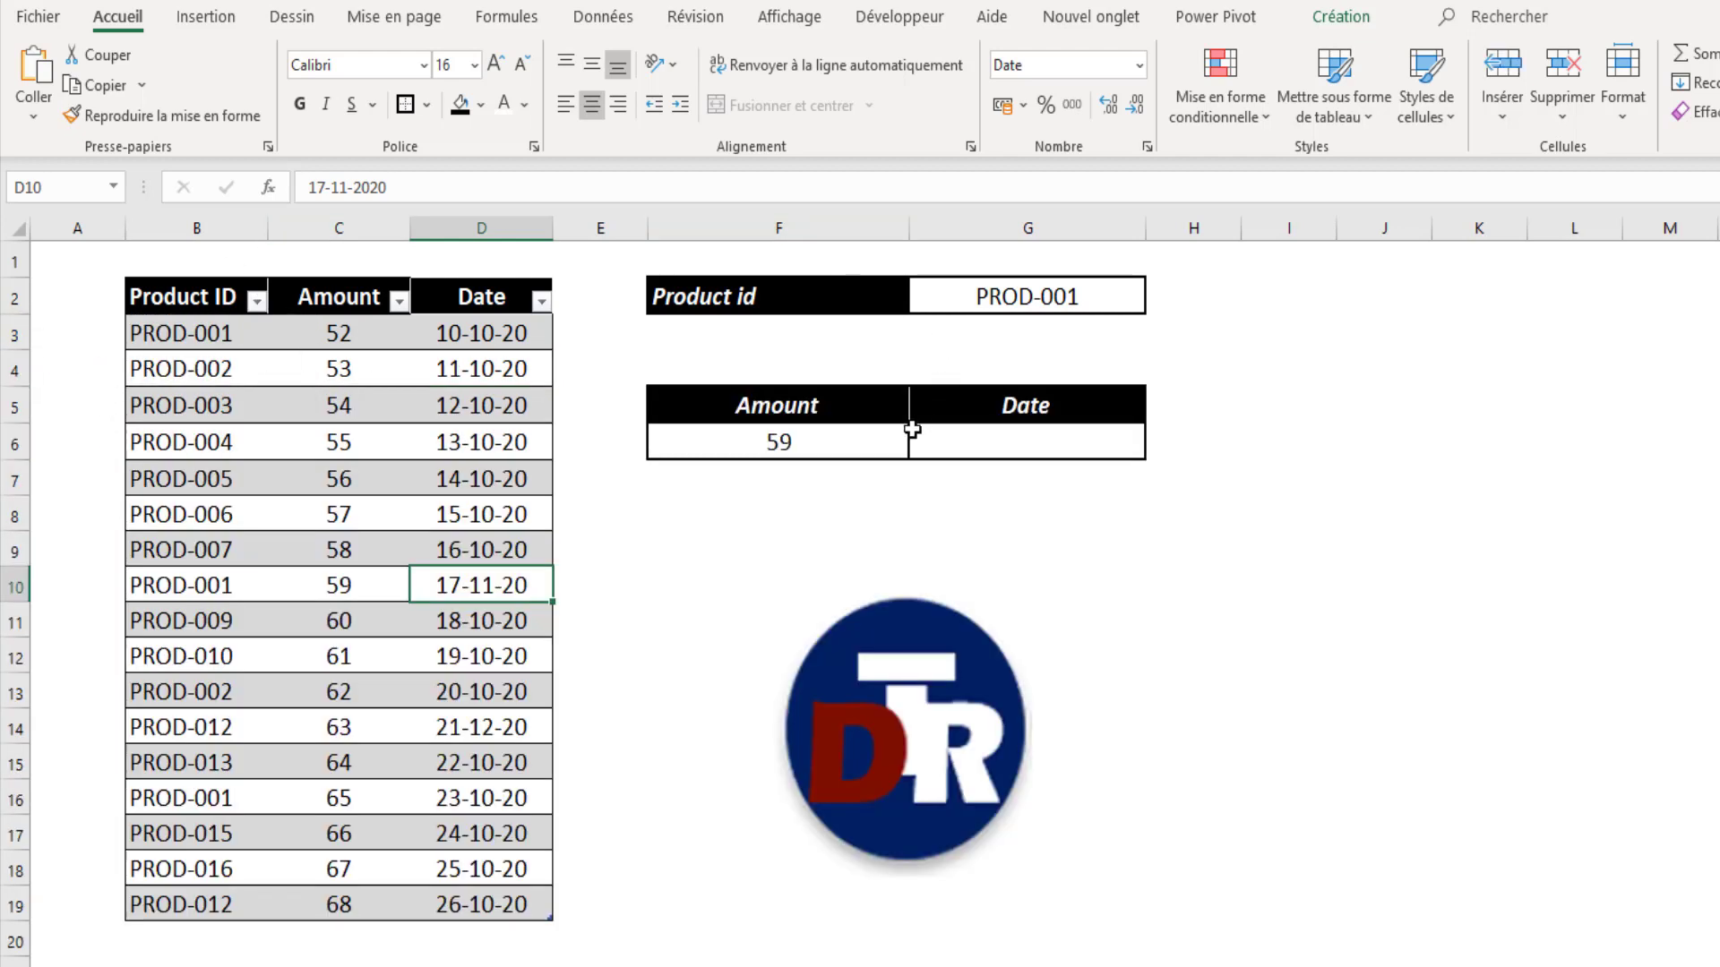
left_click(860, 443)
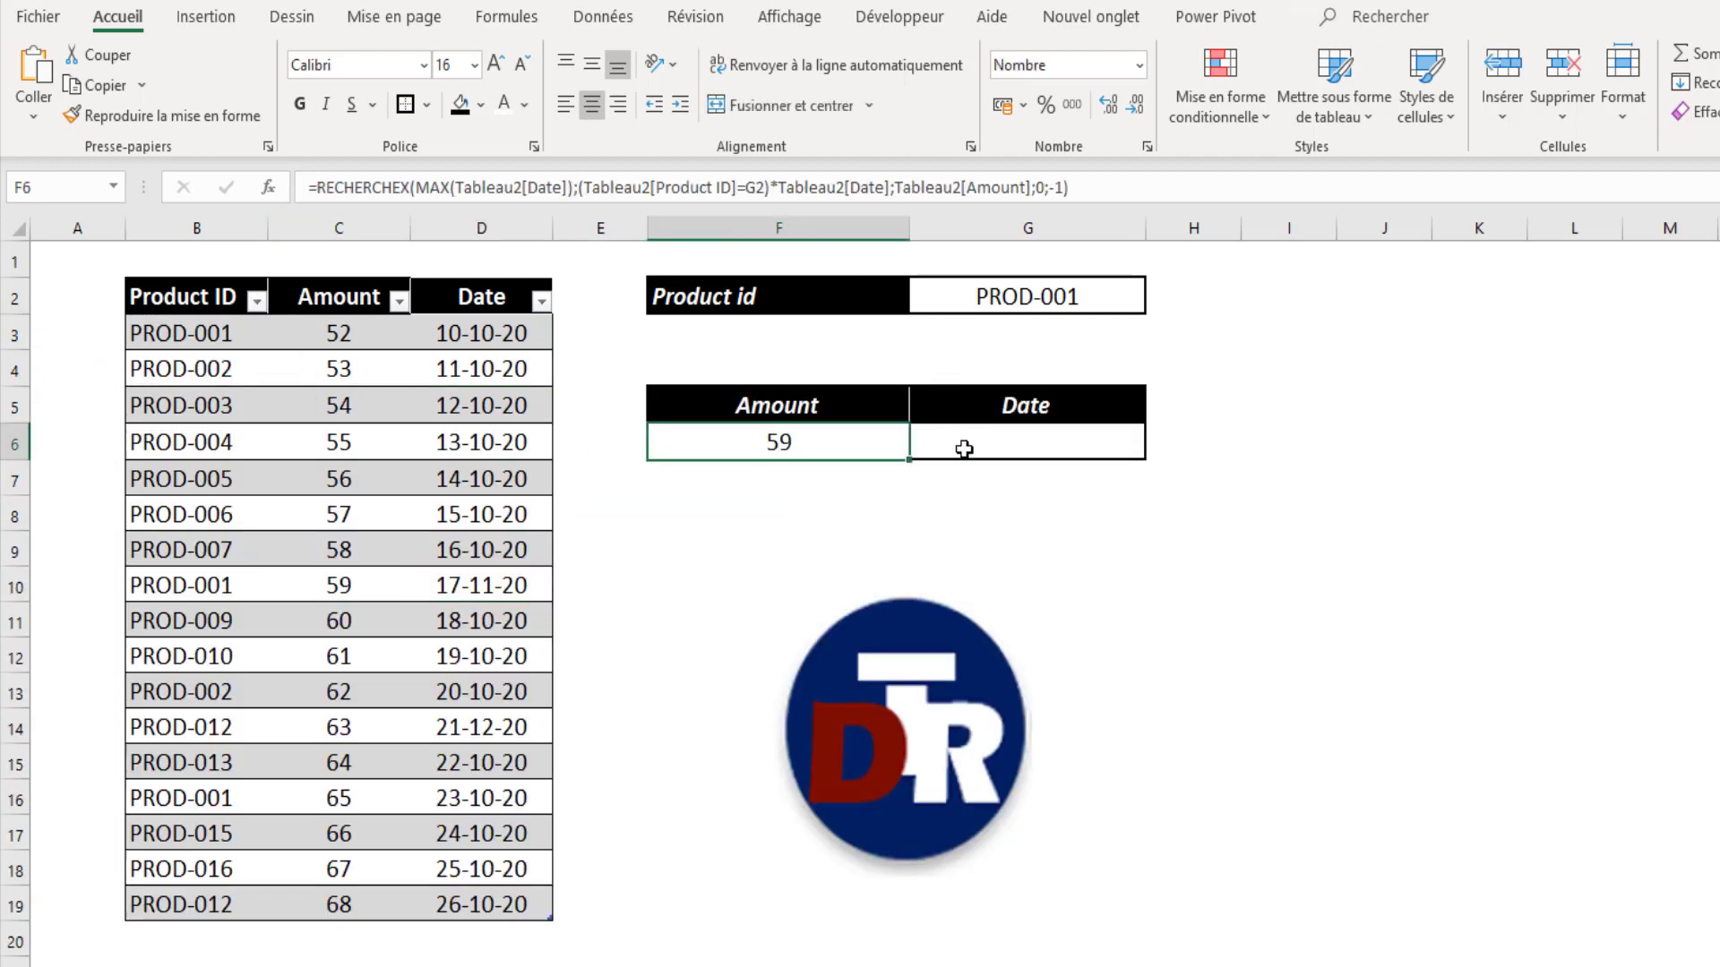
Step: Start a RECHERCHEX formula in the Date result cell G6 with MAX(Tableau2[Date]) as the lookup value
left_click(982, 450)
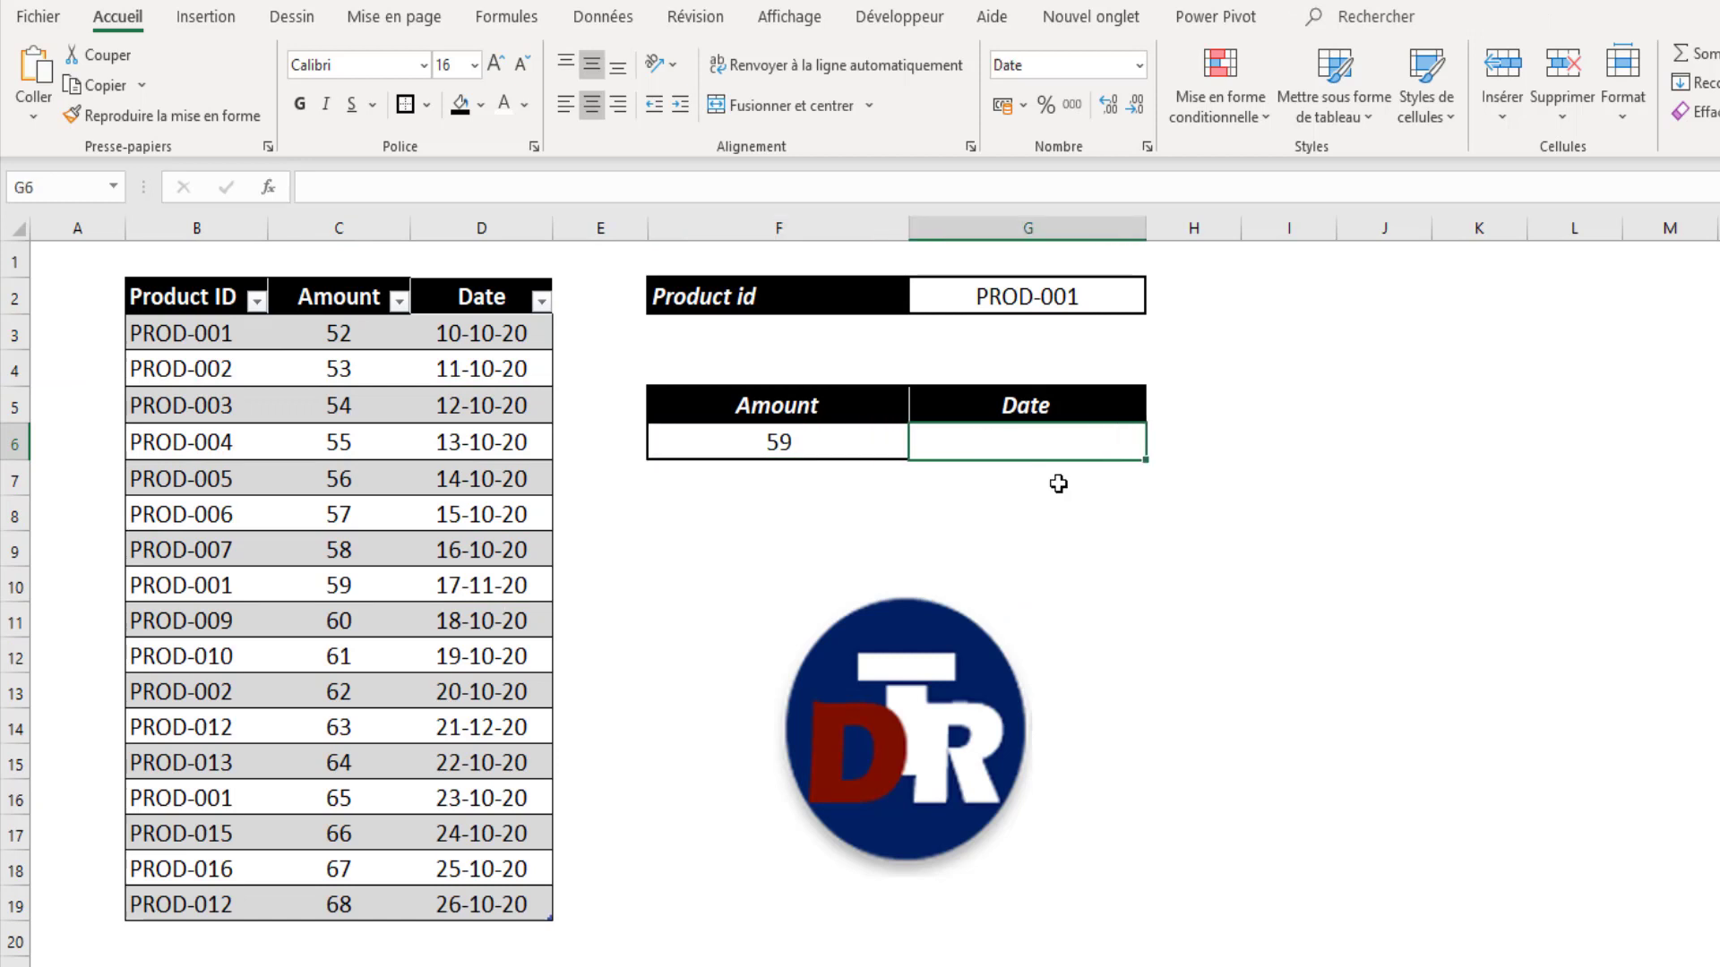
type("=rech")
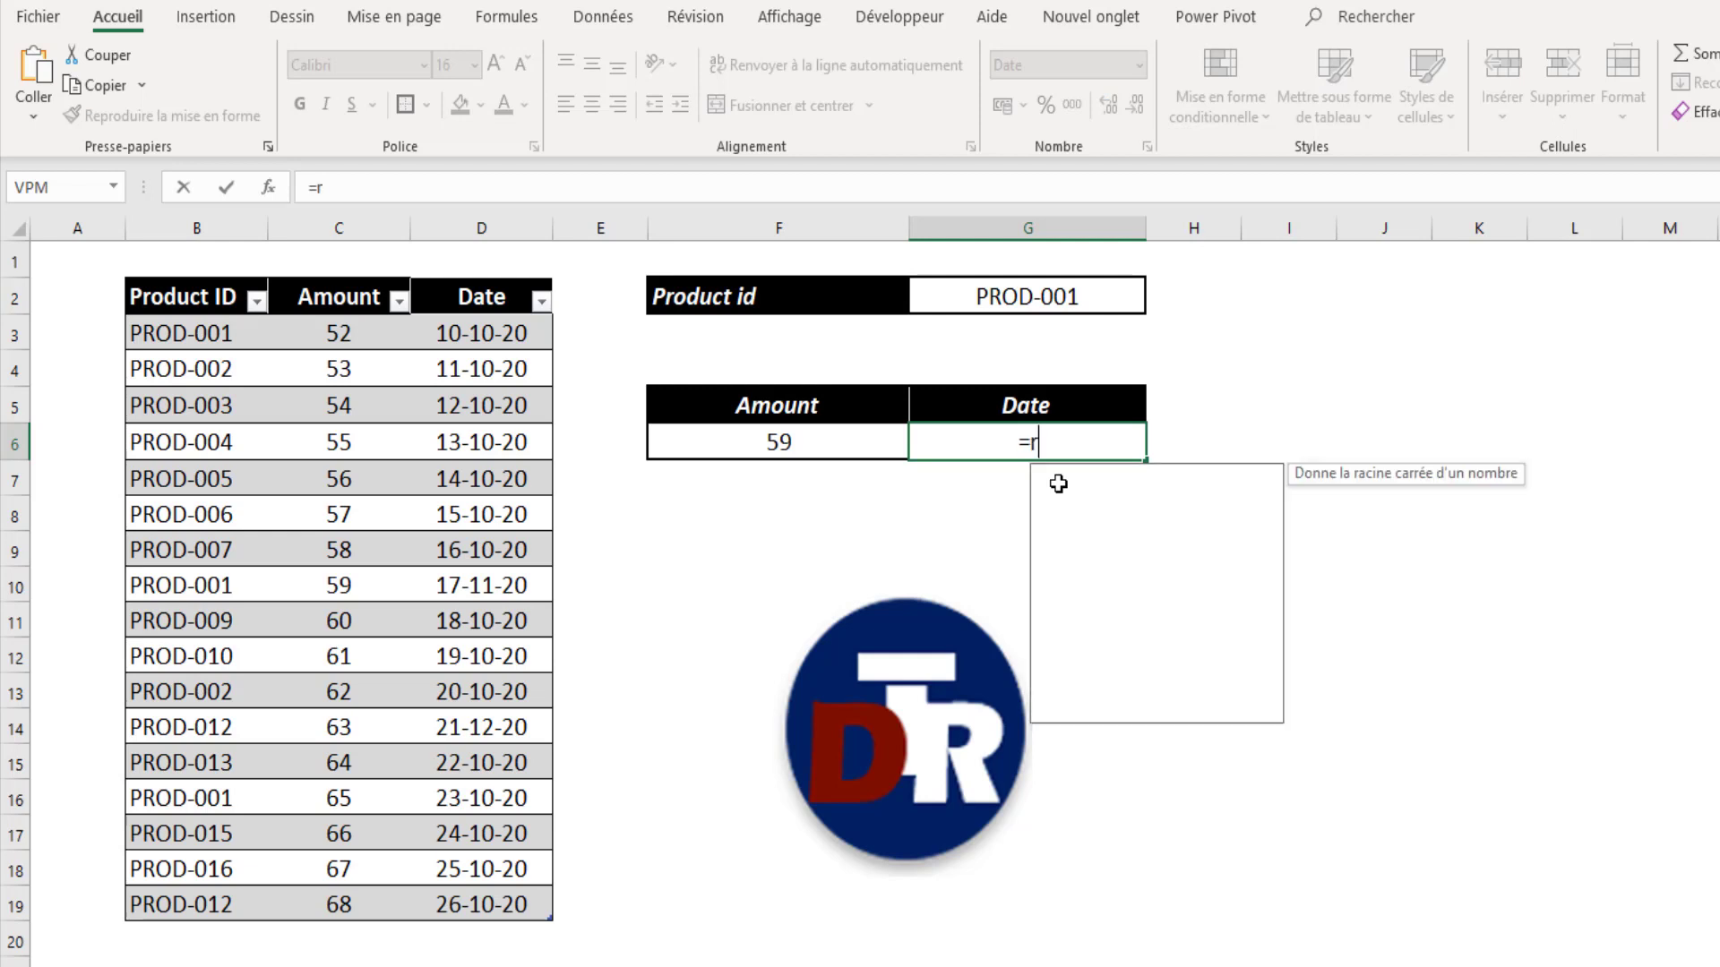
key("Down")
key("Down")
key("Down")
key("Tab")
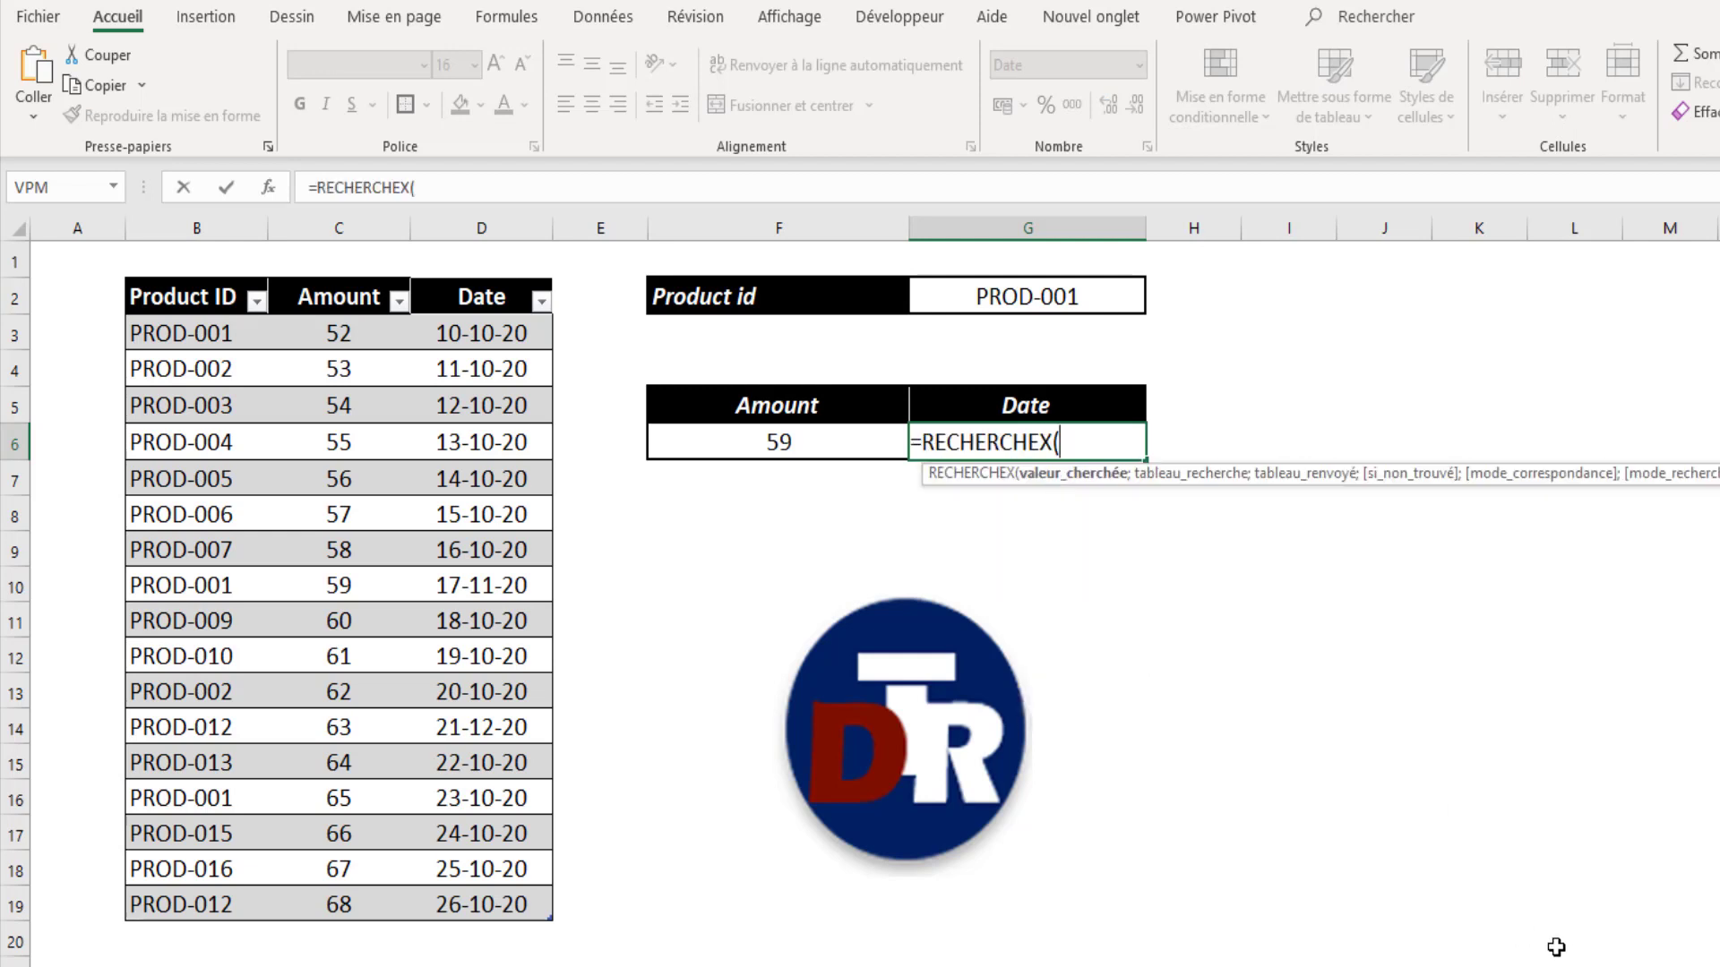
type("max")
key("Tab")
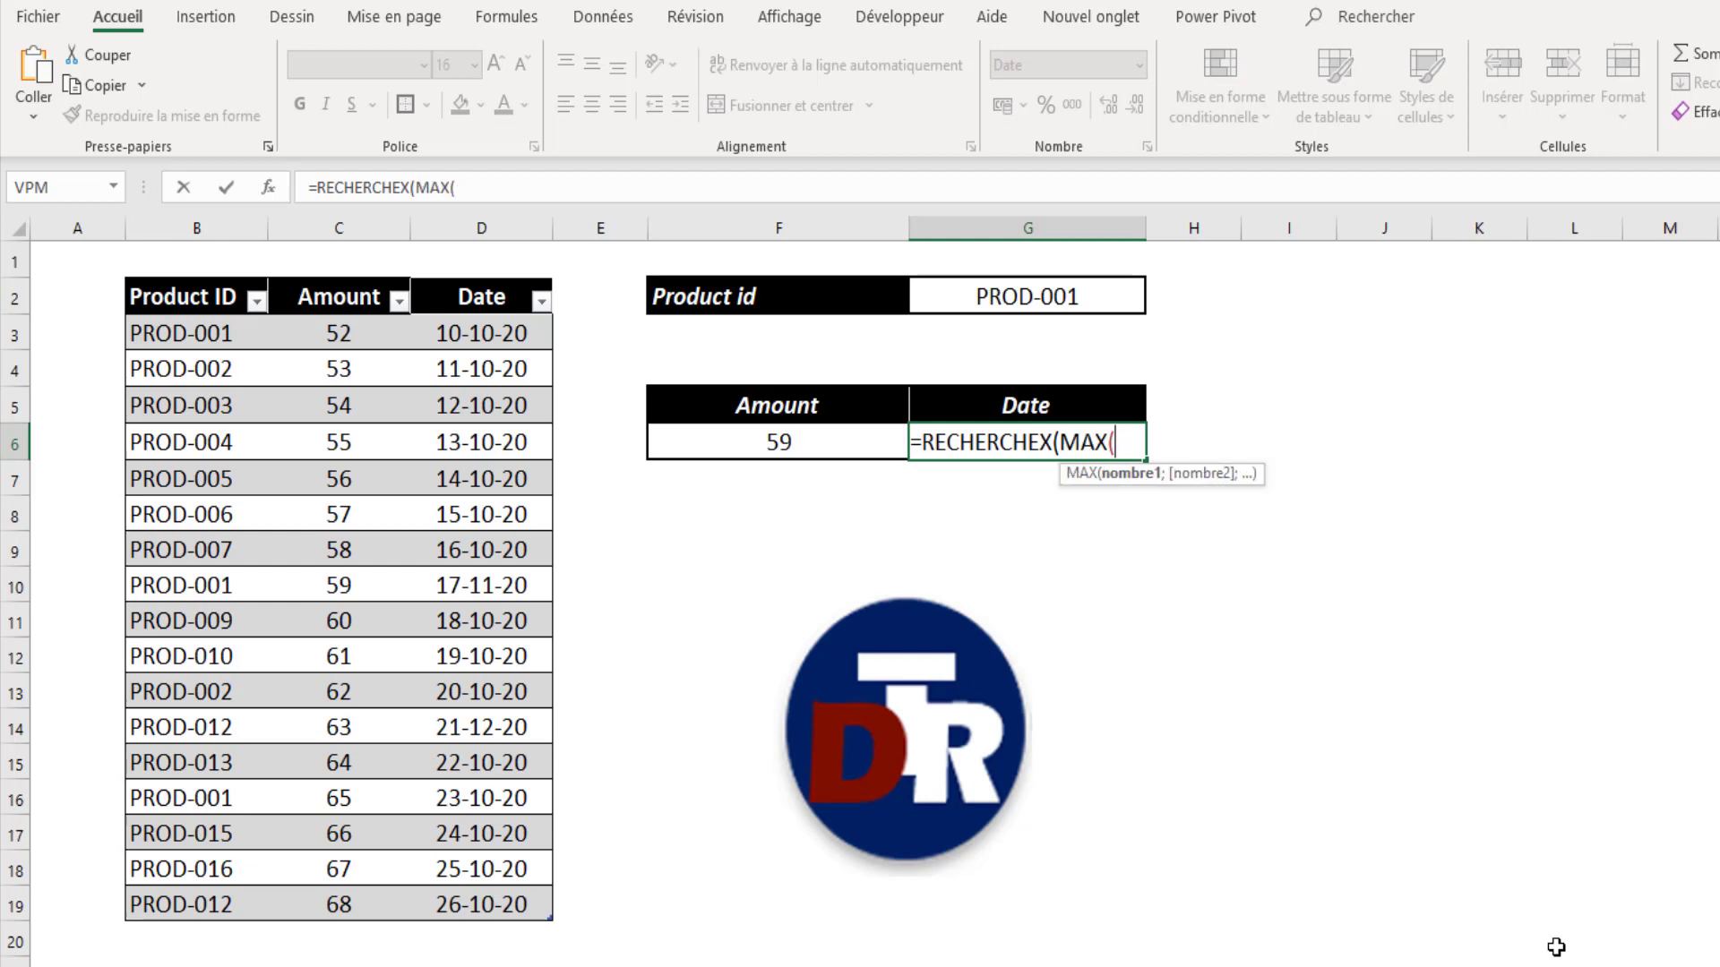
left_click_drag(492, 333, 482, 900)
type(");")
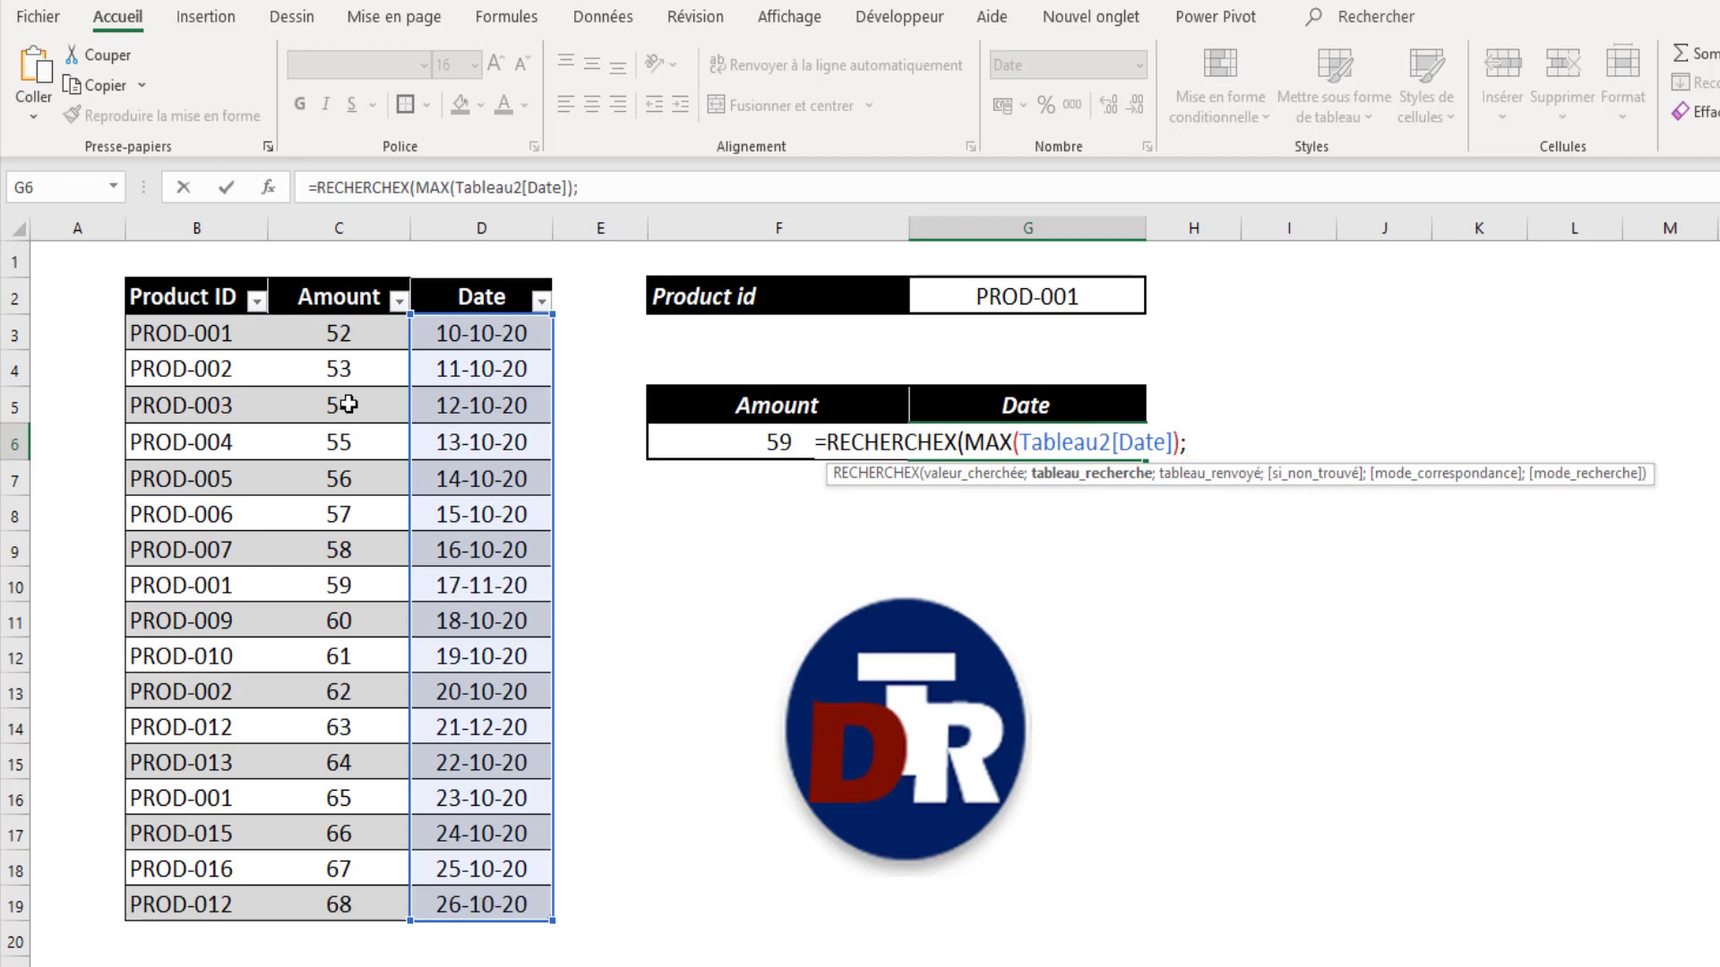
Step: Give G6's RECHERCHEX the search array (Tableau2[Product ID]=G2)*Tableau2[Date]
type("(")
left_click_drag(208, 333, 196, 900)
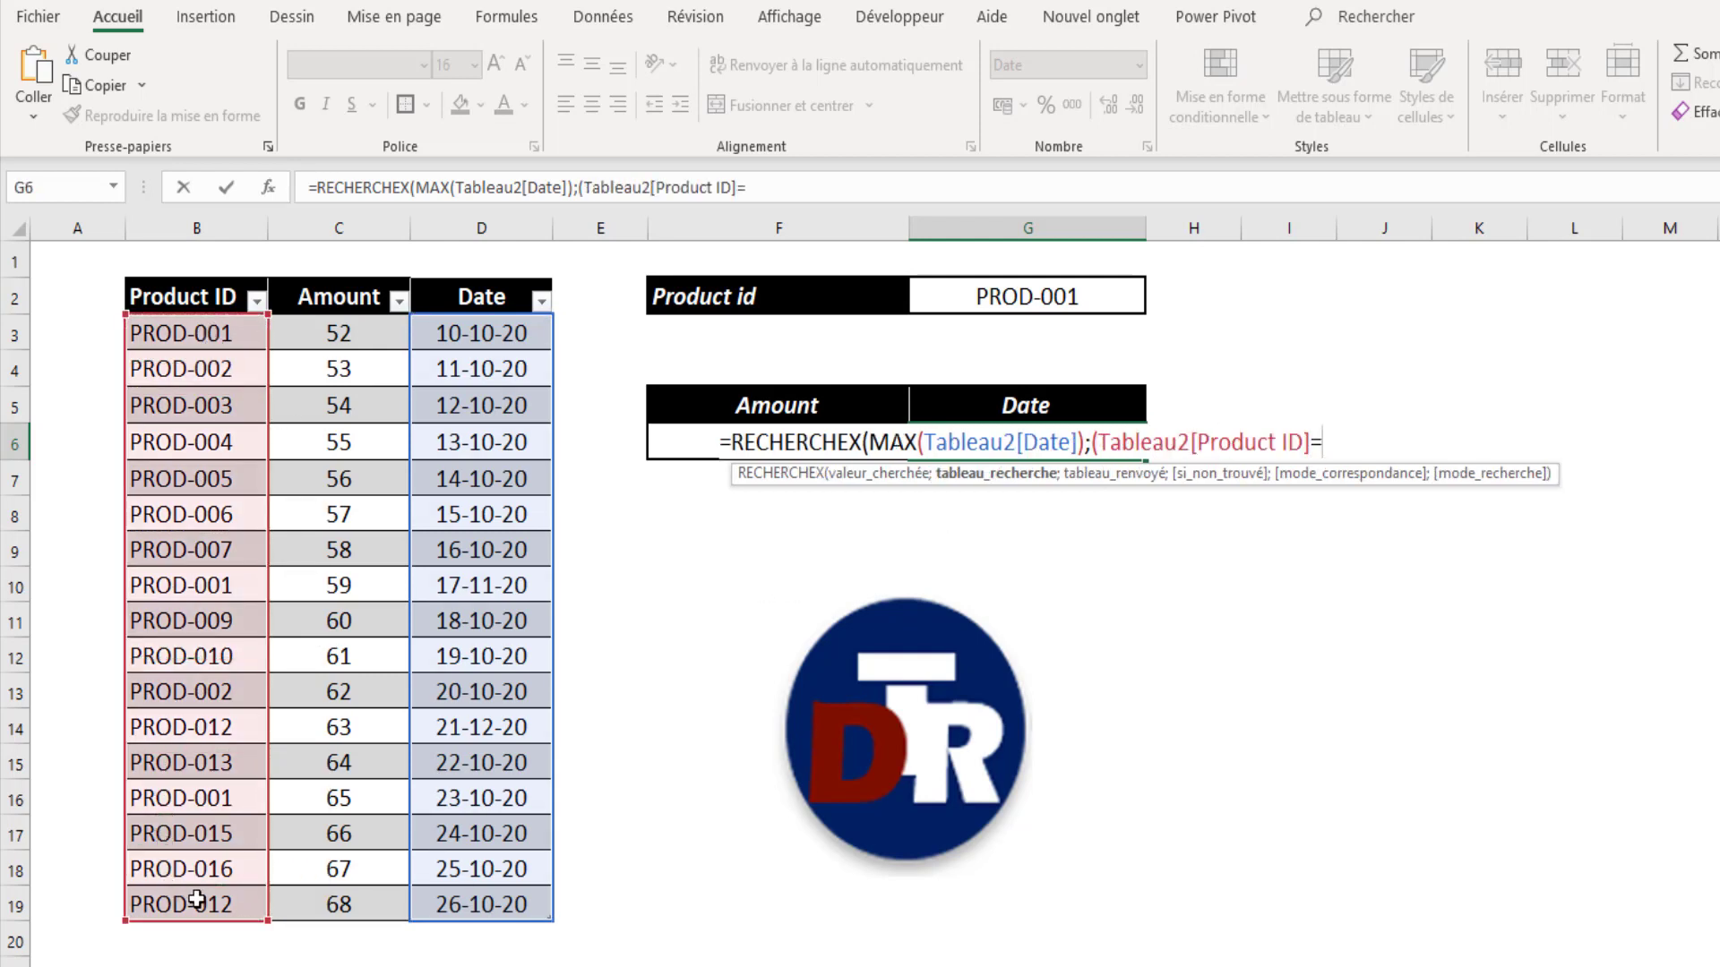
type("=")
left_click(1096, 300)
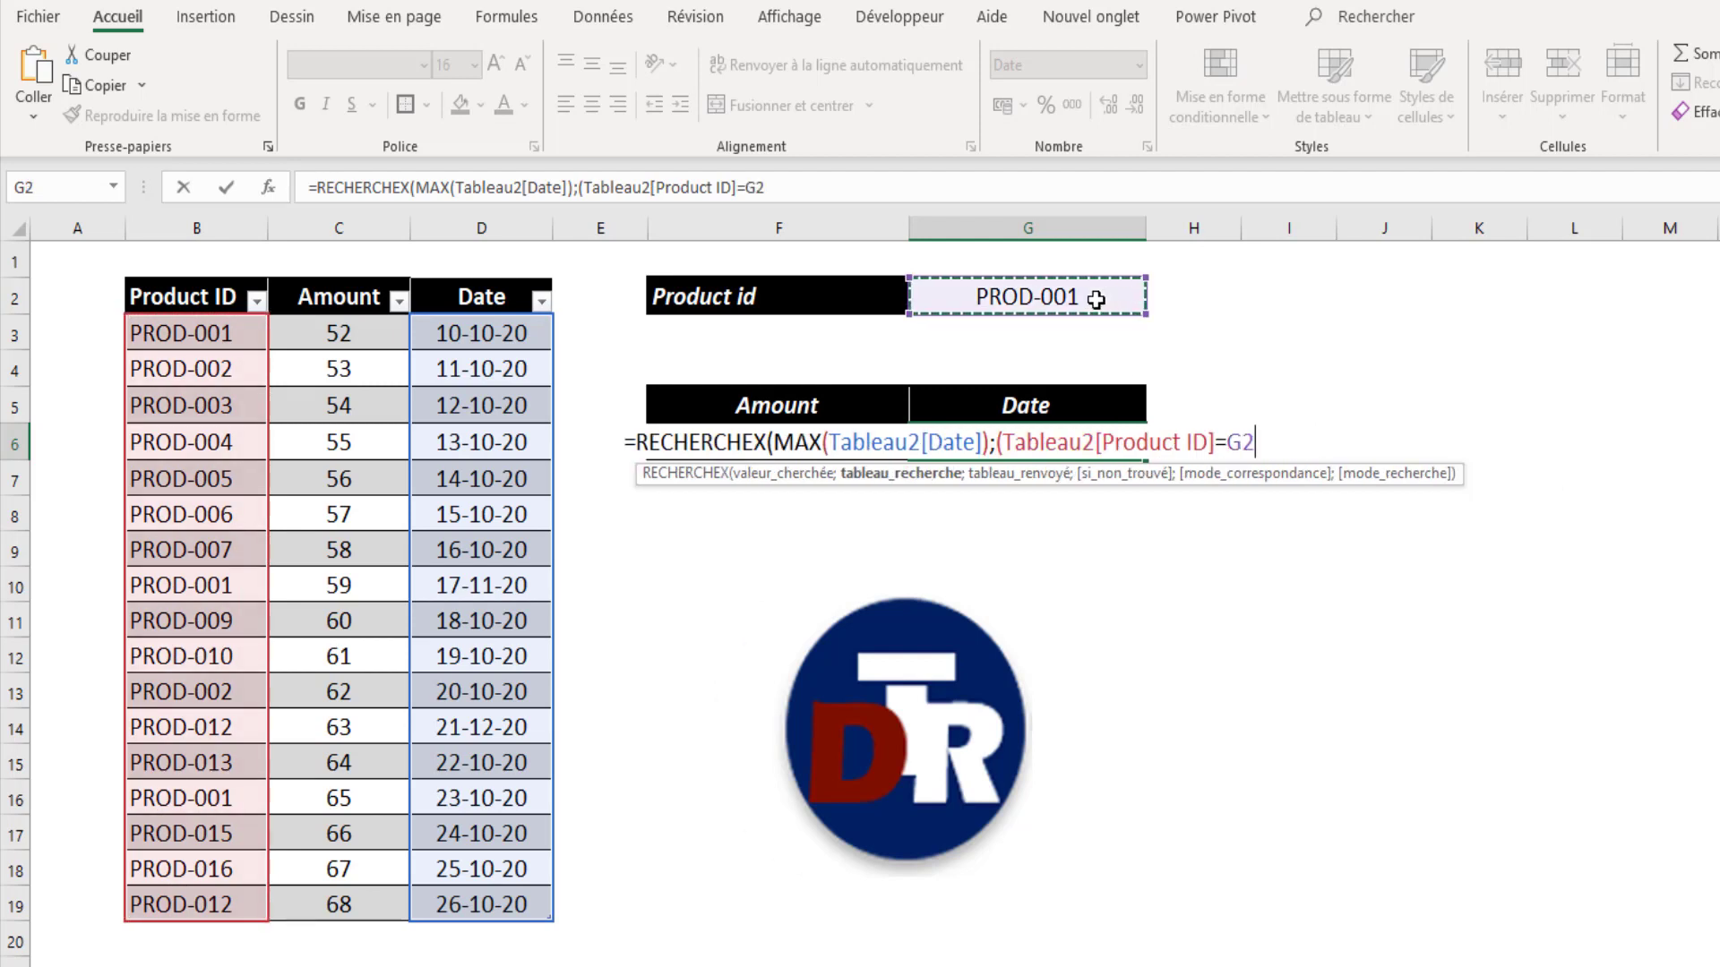
type(")*")
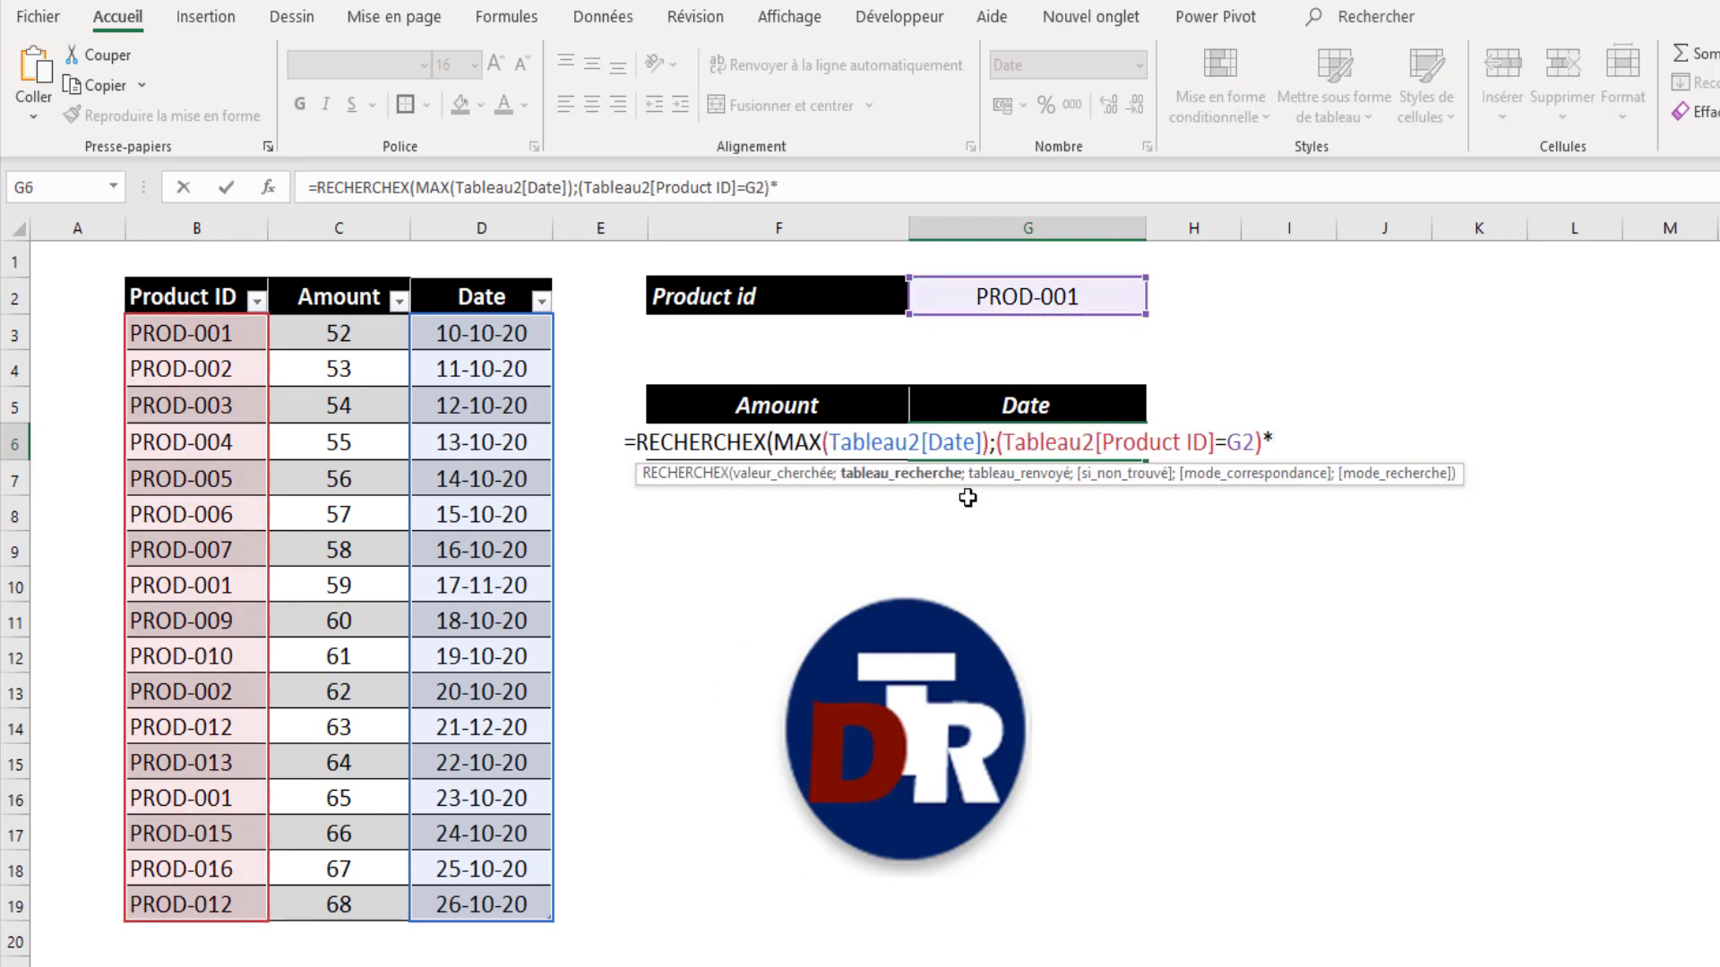
left_click_drag(486, 333, 495, 889)
type(";")
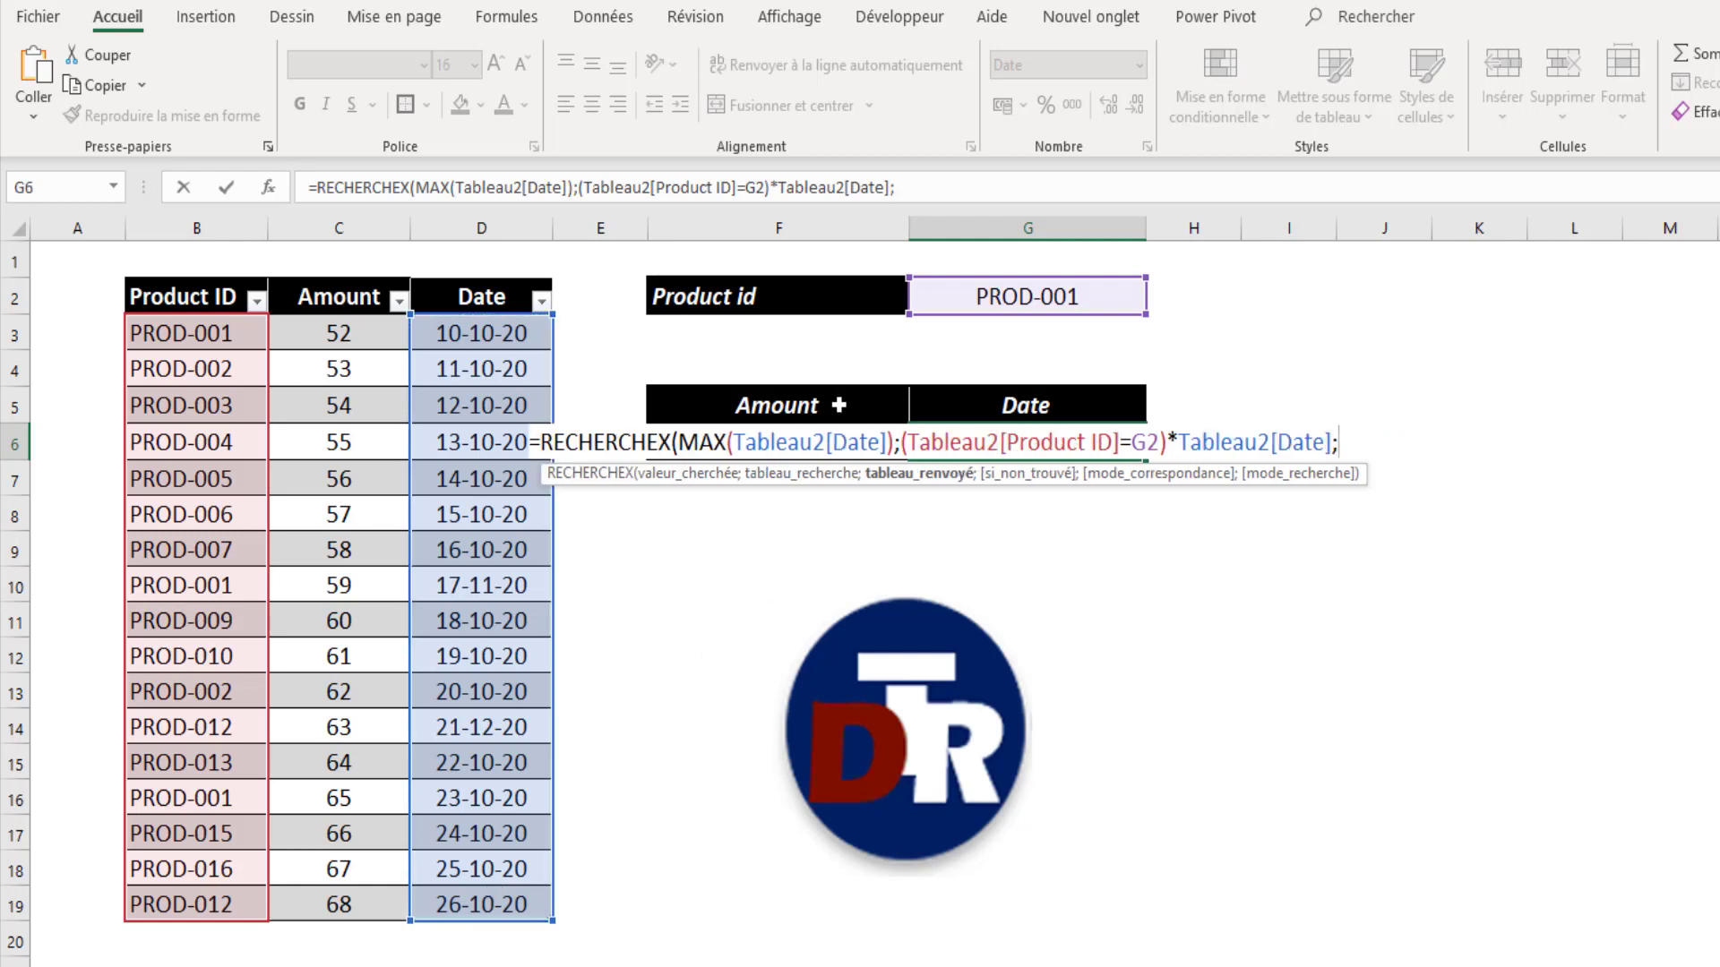
Step: Complete G6's RECHERCHEX with return array Tableau2[Date], an empty if-not-found argument and match mode -1
left_click_drag(462, 339, 445, 895)
type(";0")
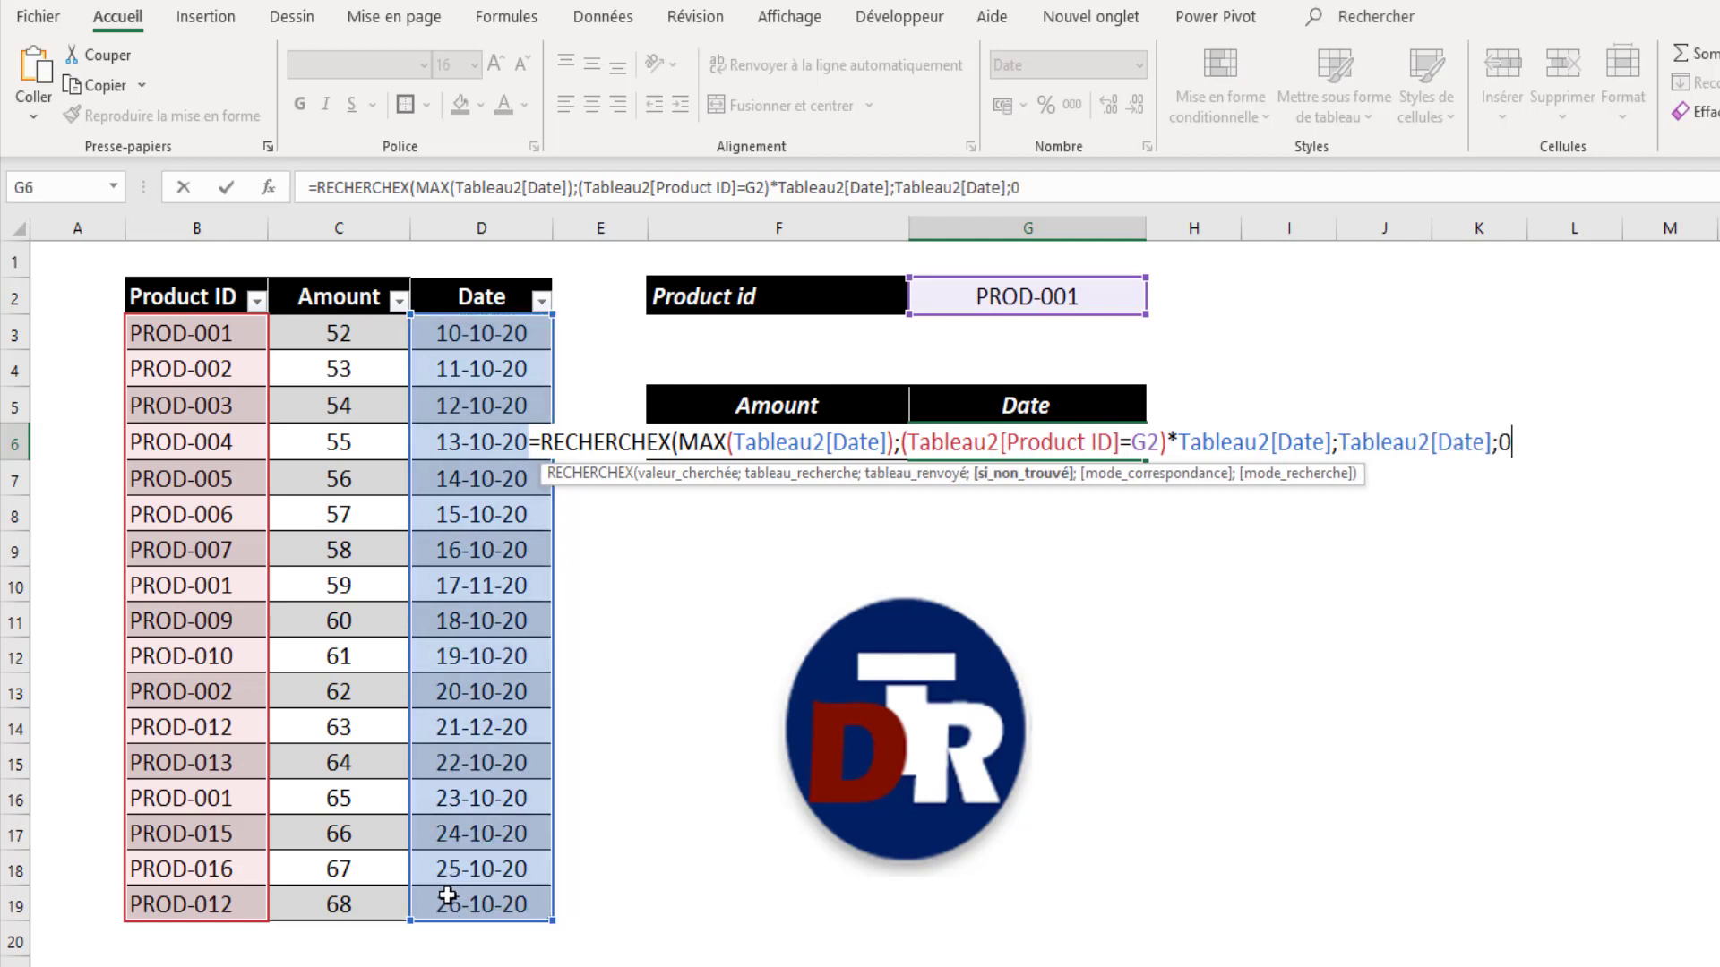
key("BackSpace")
type(";")
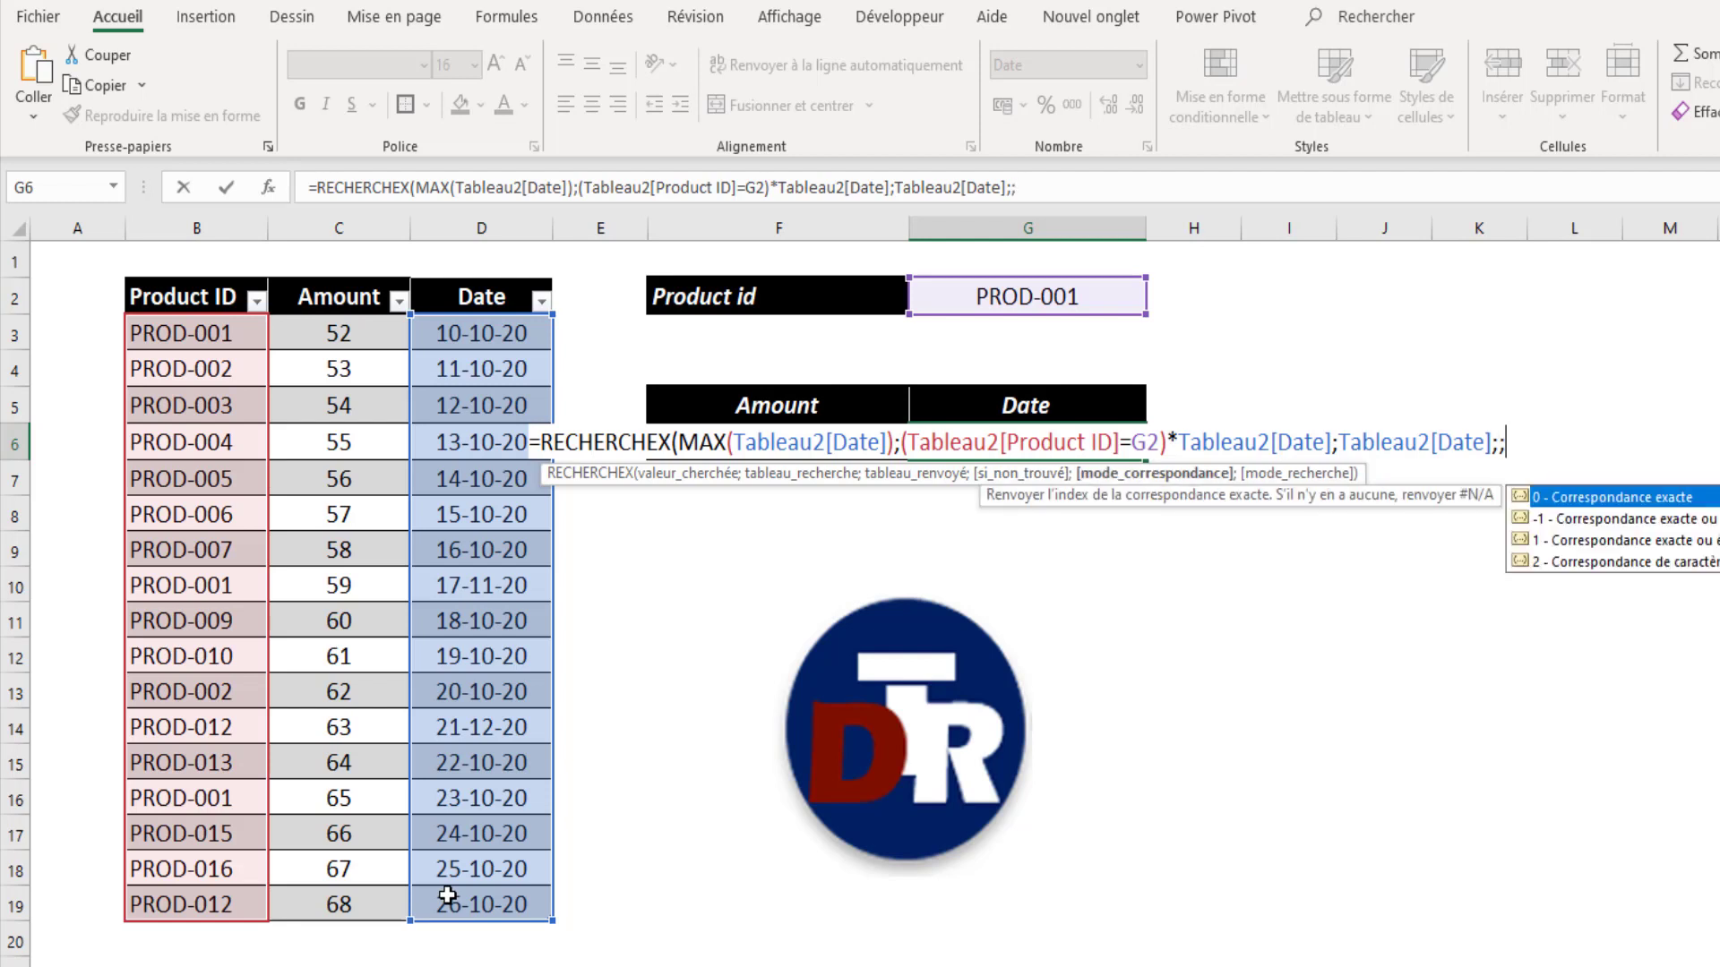
key("Down")
key("Tab")
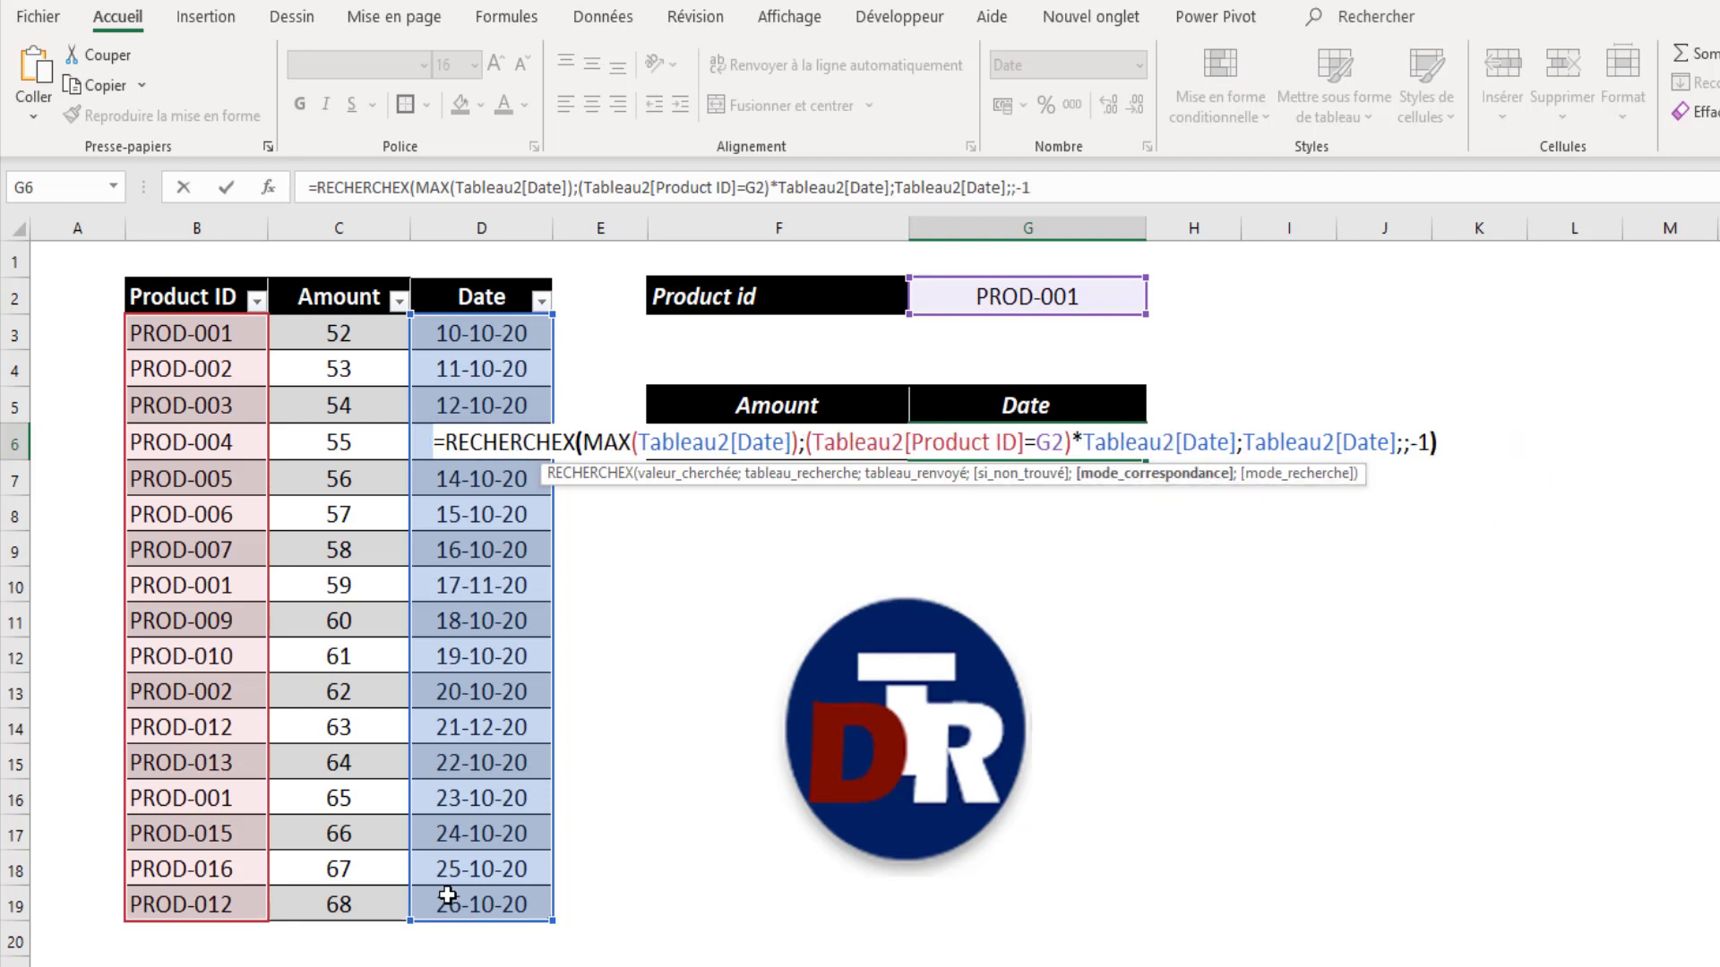
type(")")
key("Return")
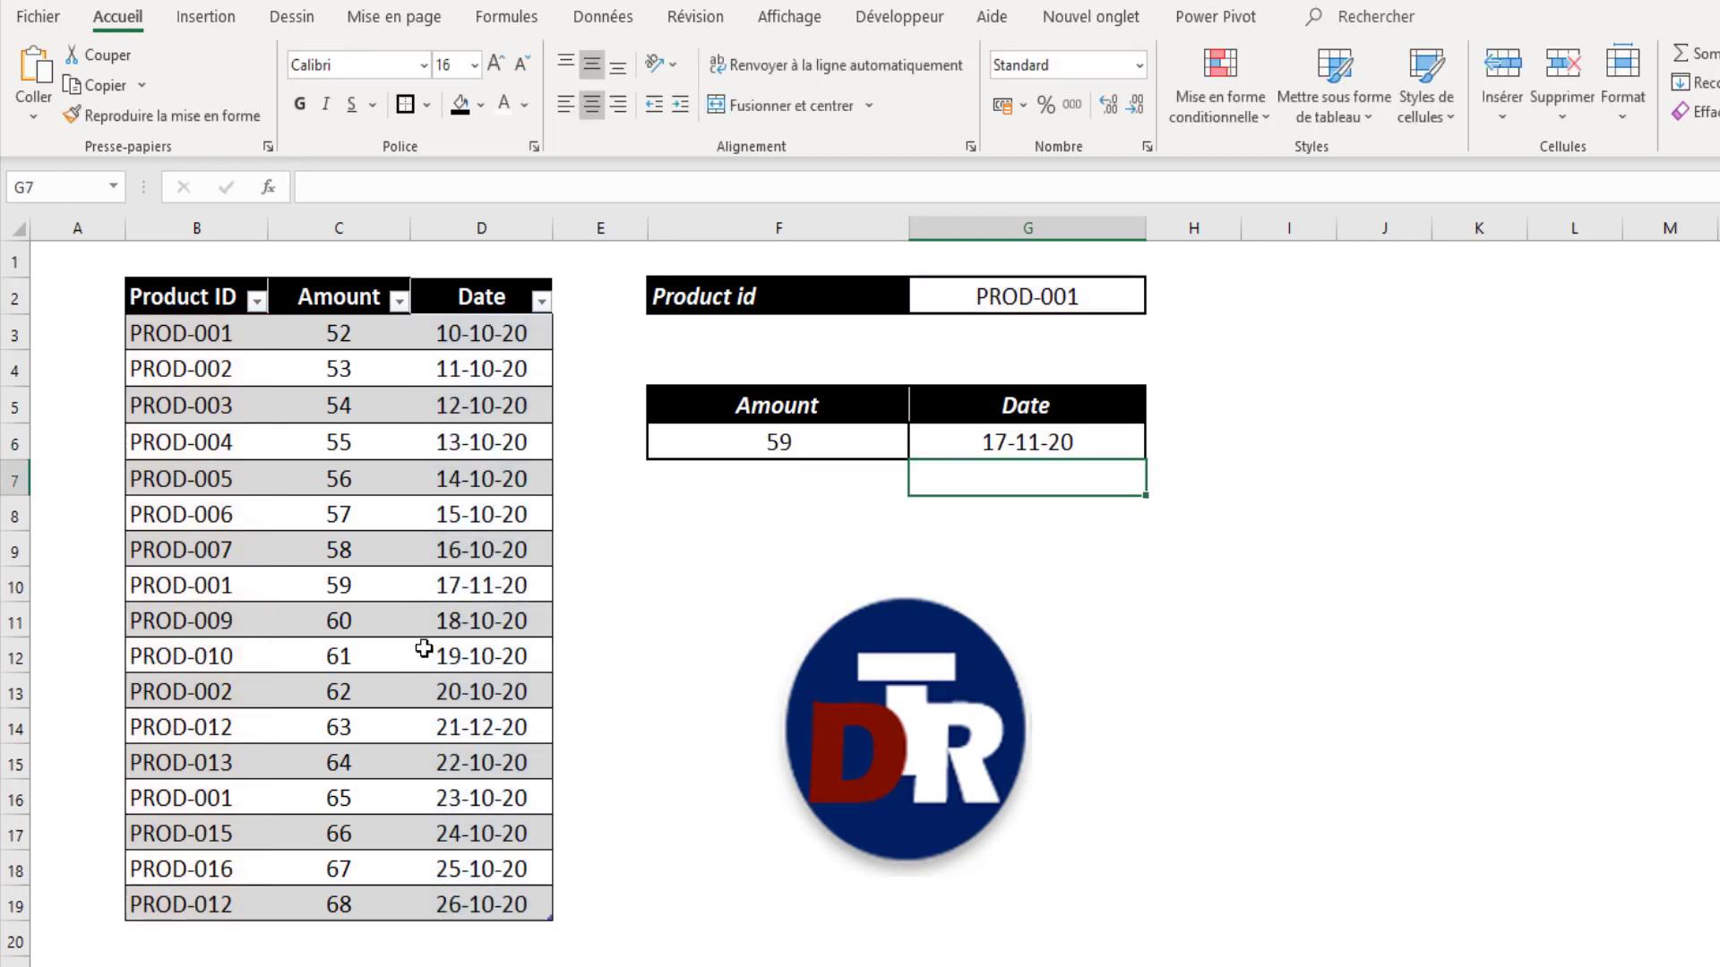
Step: Test both formulas by setting the Product id in G2 to PROD-012, using its row 14 entry as reference
left_click(484, 738)
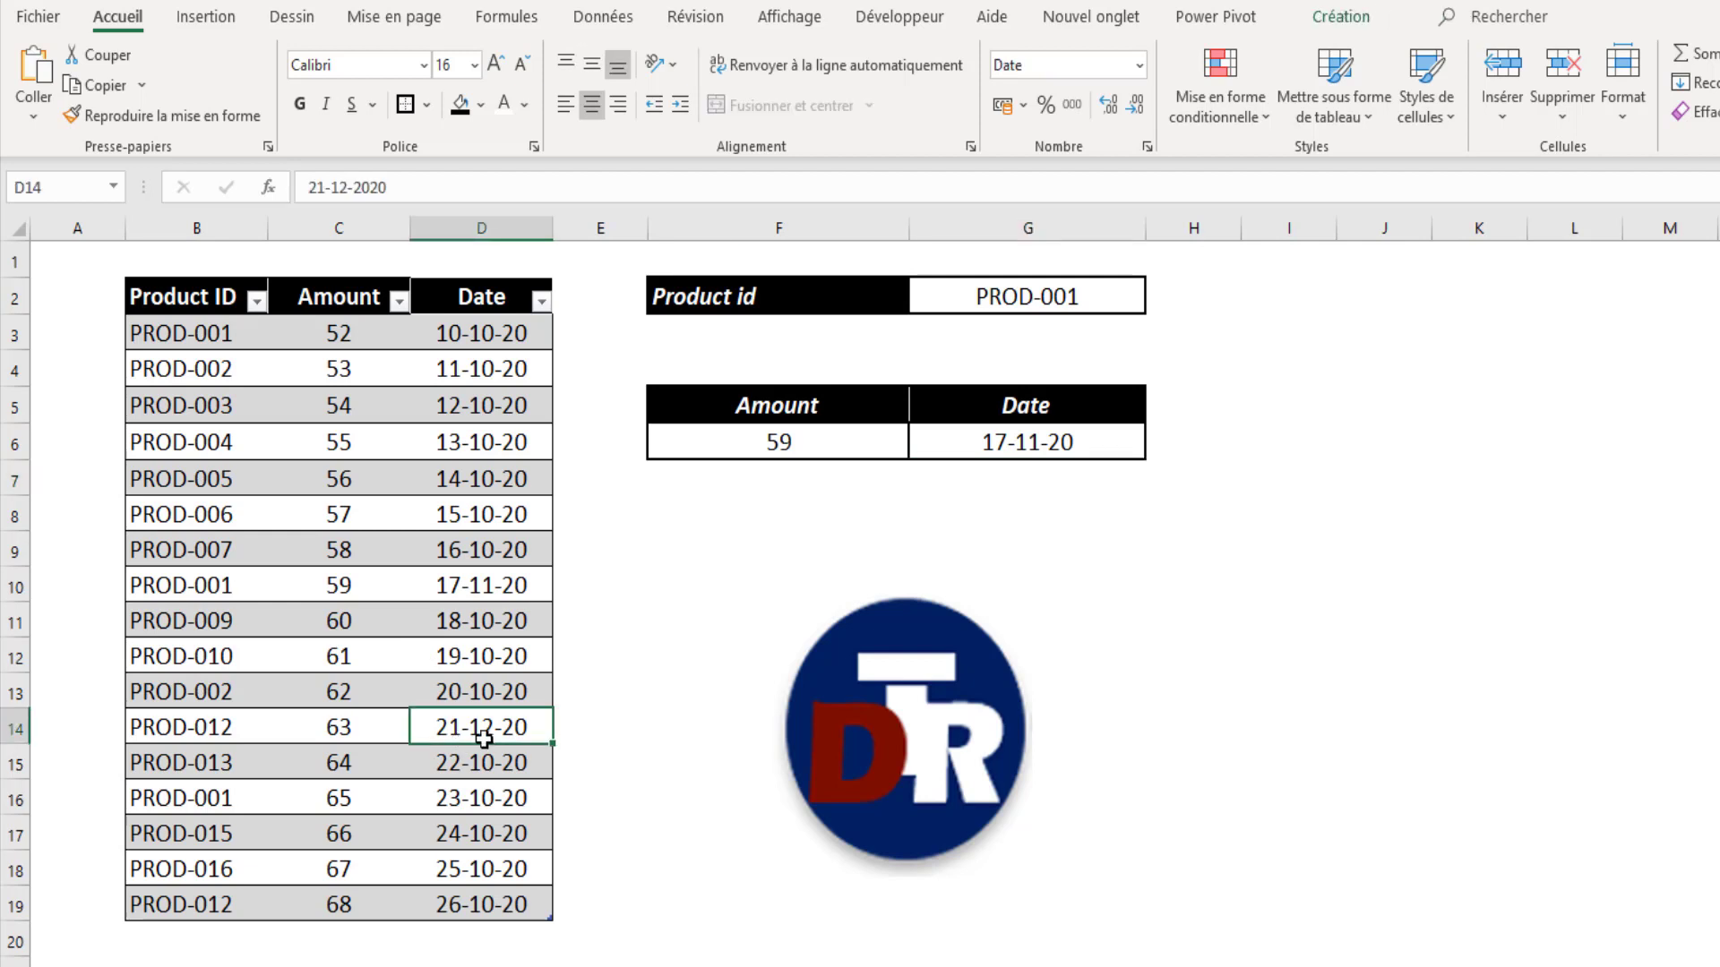
left_click(137, 724)
left_click_drag(170, 726, 502, 728)
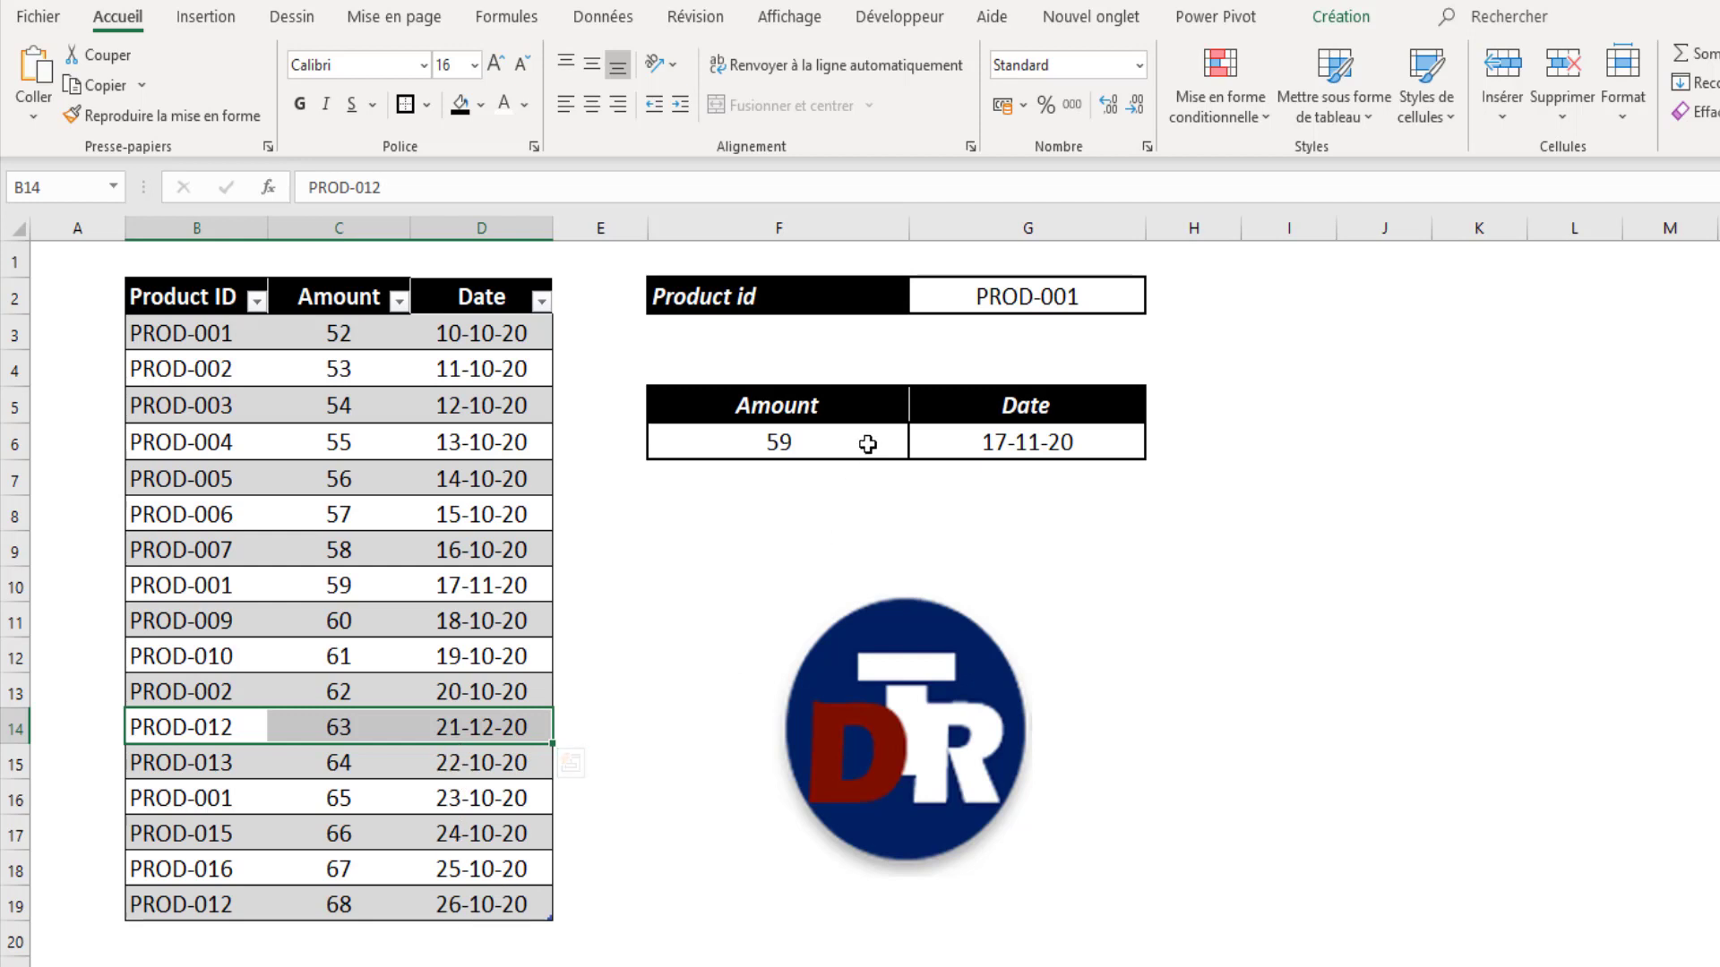
double_click(1074, 295)
key("BackSpace")
key("BackSpace")
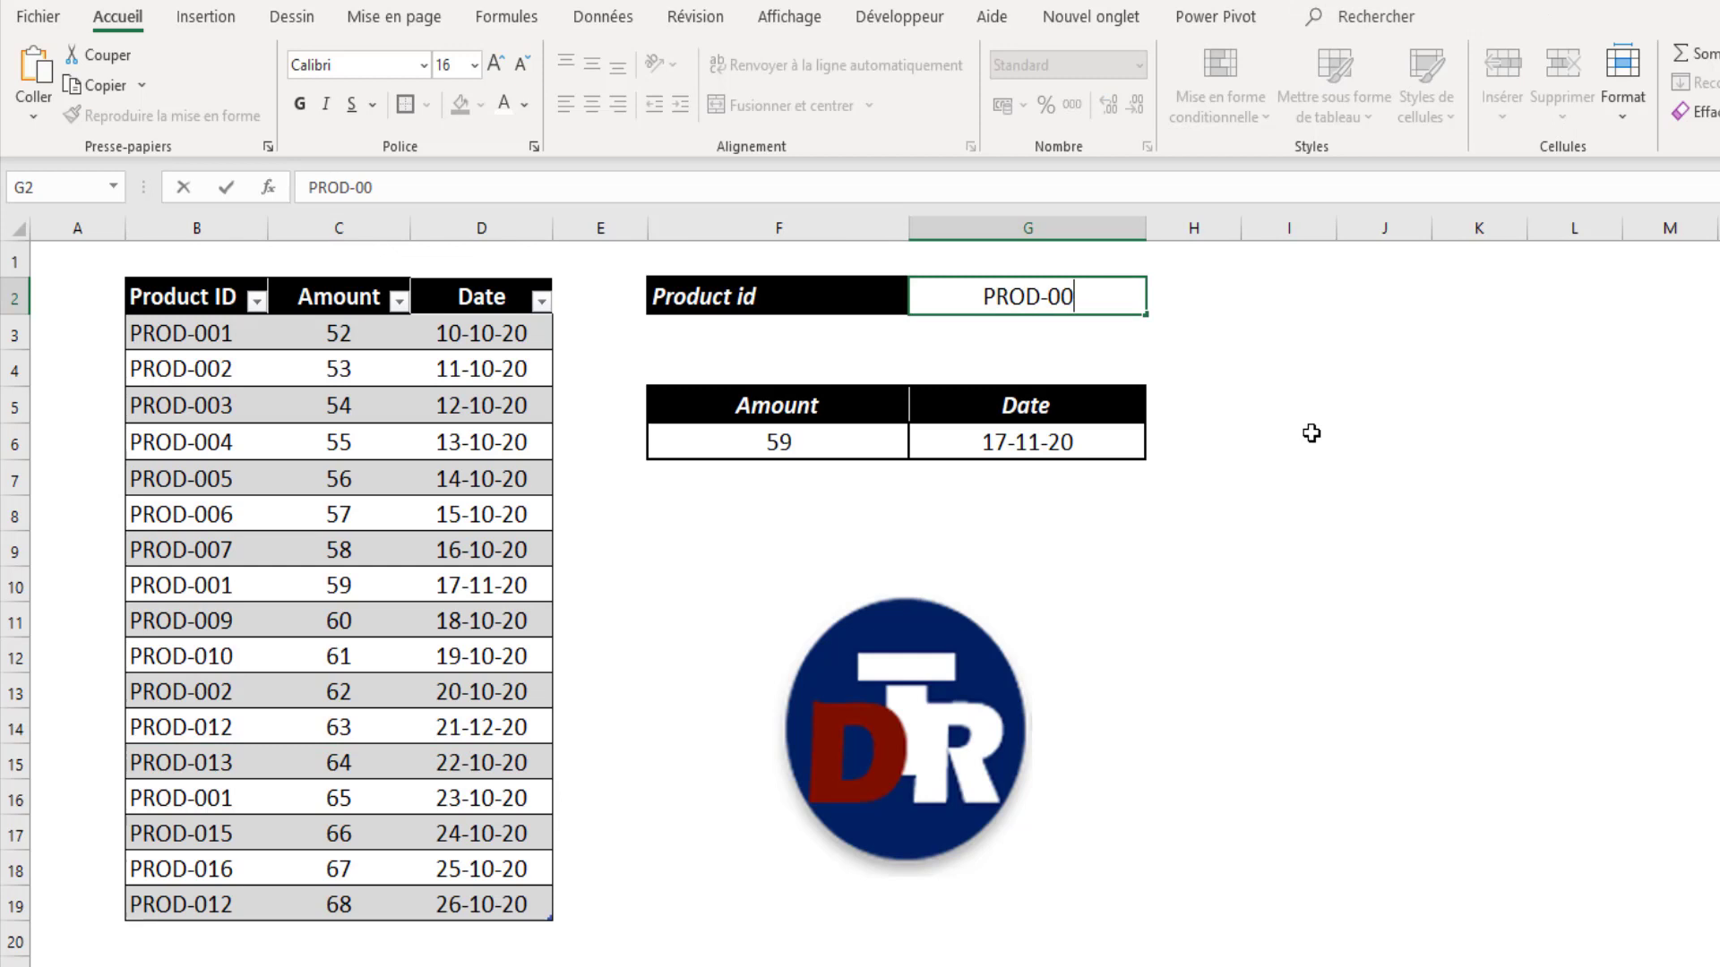
type("12")
key("Return")
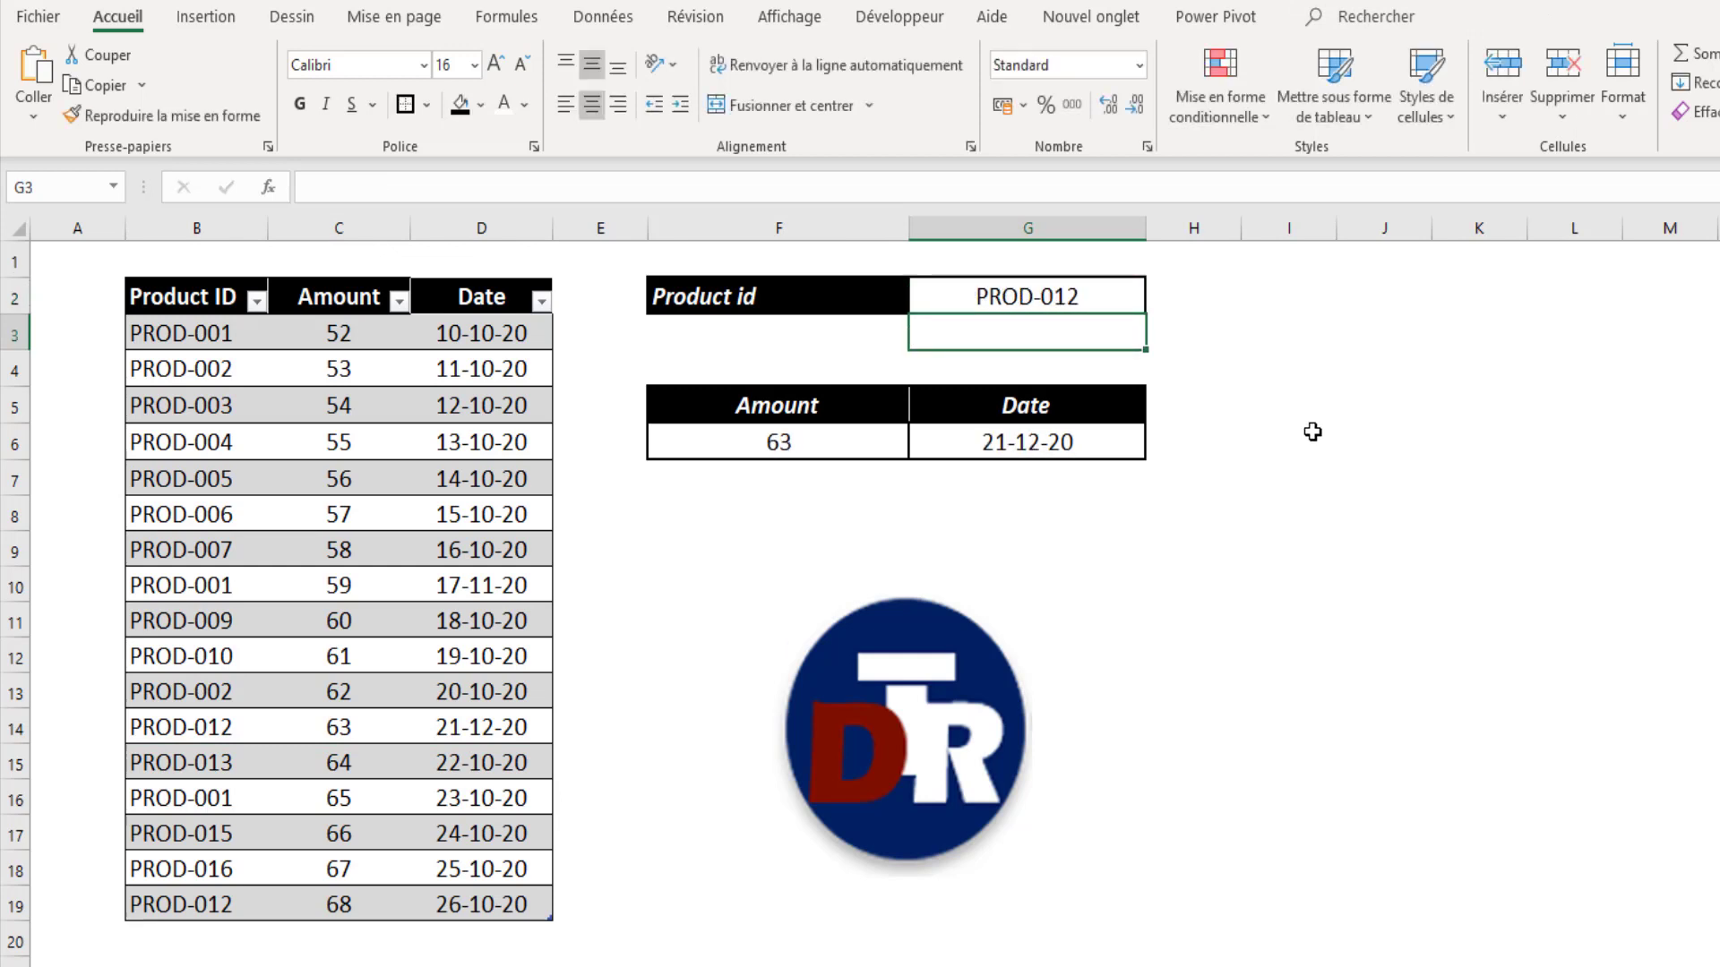